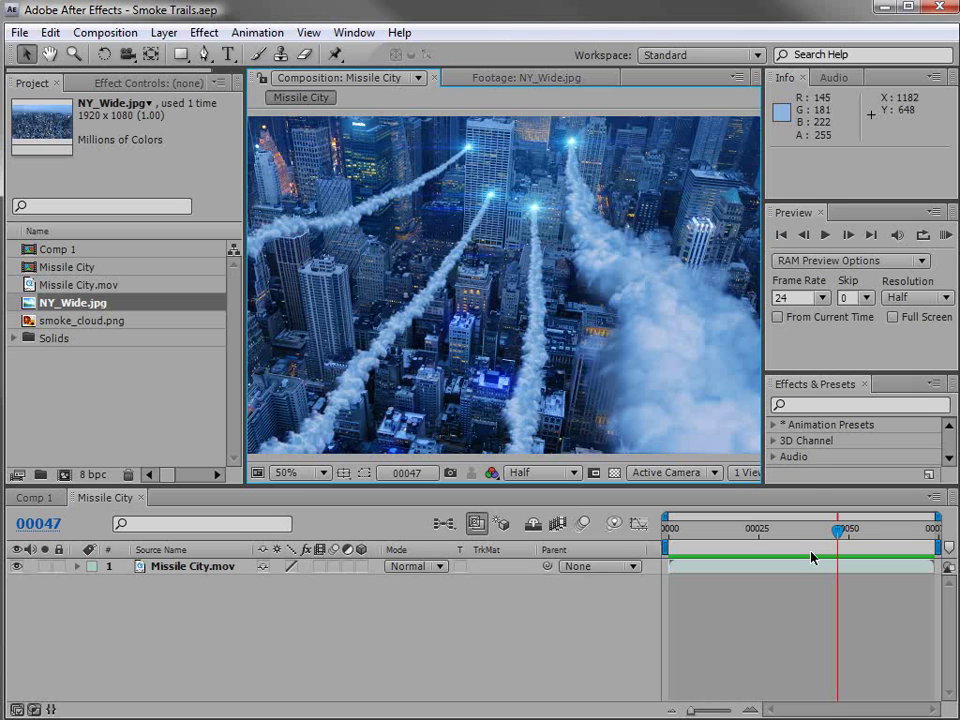
Step: Set the Missile City work area from about frame 20 to frame 63 and play a RAM preview of it
drag(811, 530, 741, 561)
key(b)
click(888, 532)
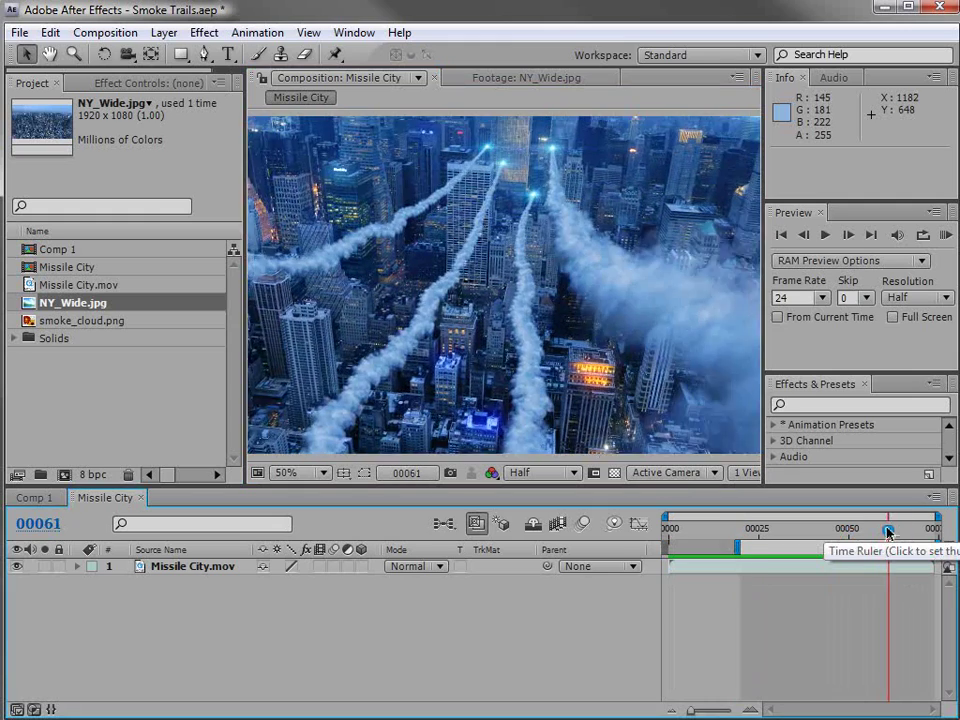
drag(888, 532, 895, 531)
key(n)
click(842, 574)
key(KP_0)
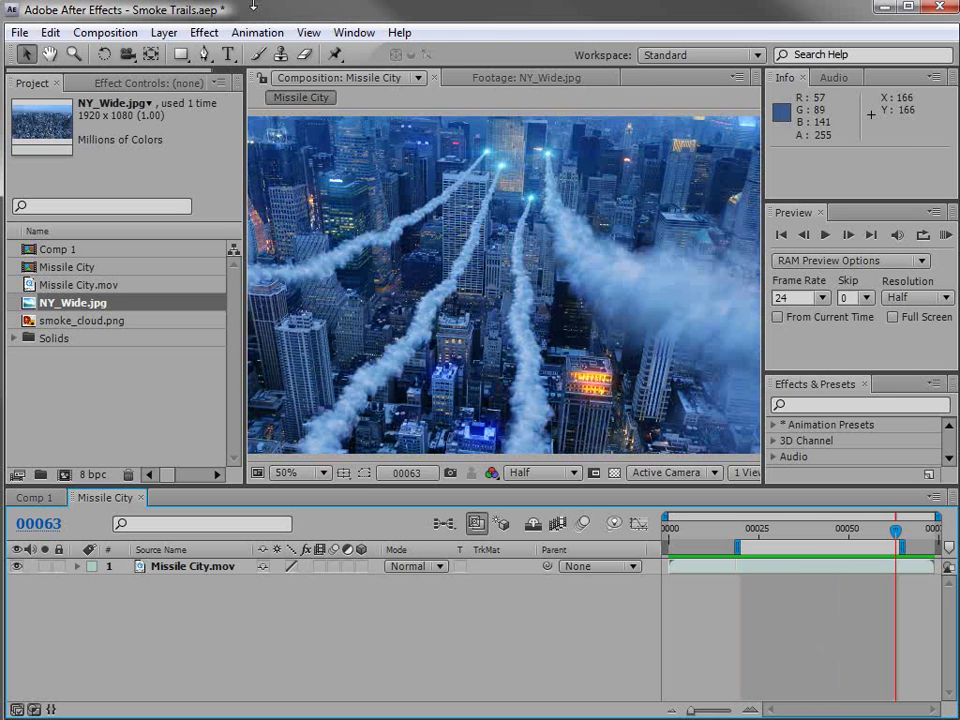
Step: Create a new 960 x 540 composition, Comp 2, at 24 fps with a duration of 300 frames
click(105, 32)
click(172, 58)
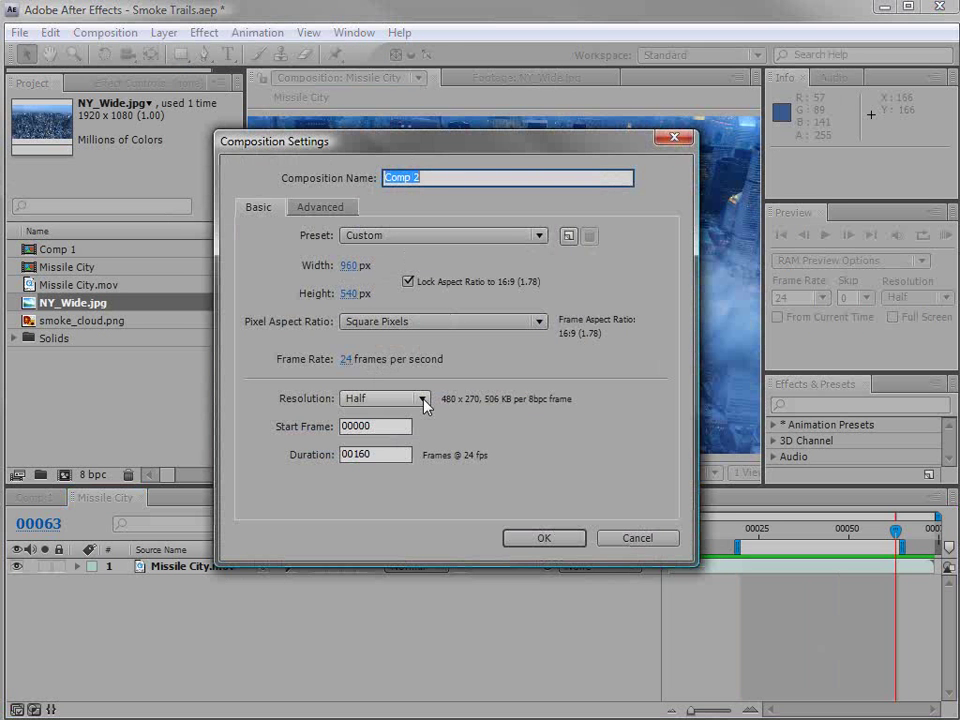
drag(372, 455, 355, 456)
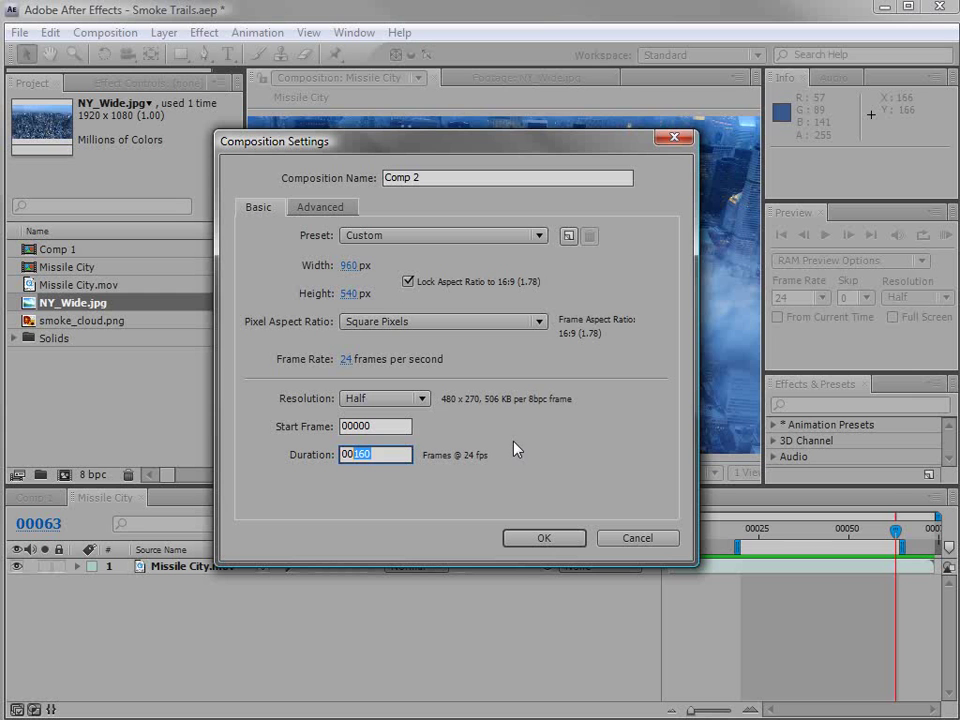
text(300)
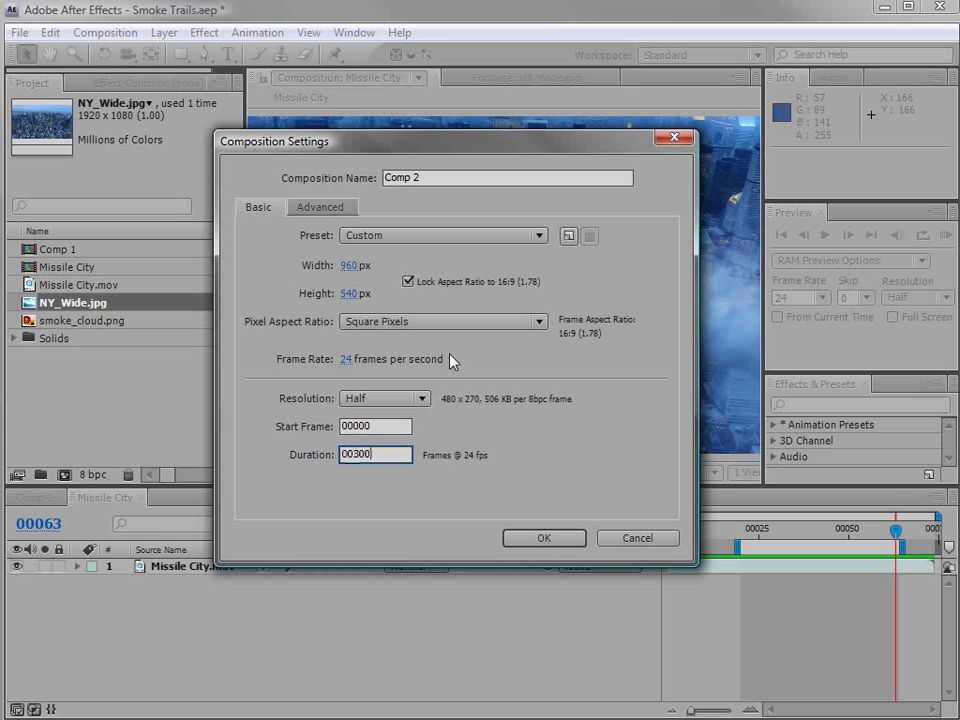
click(538, 537)
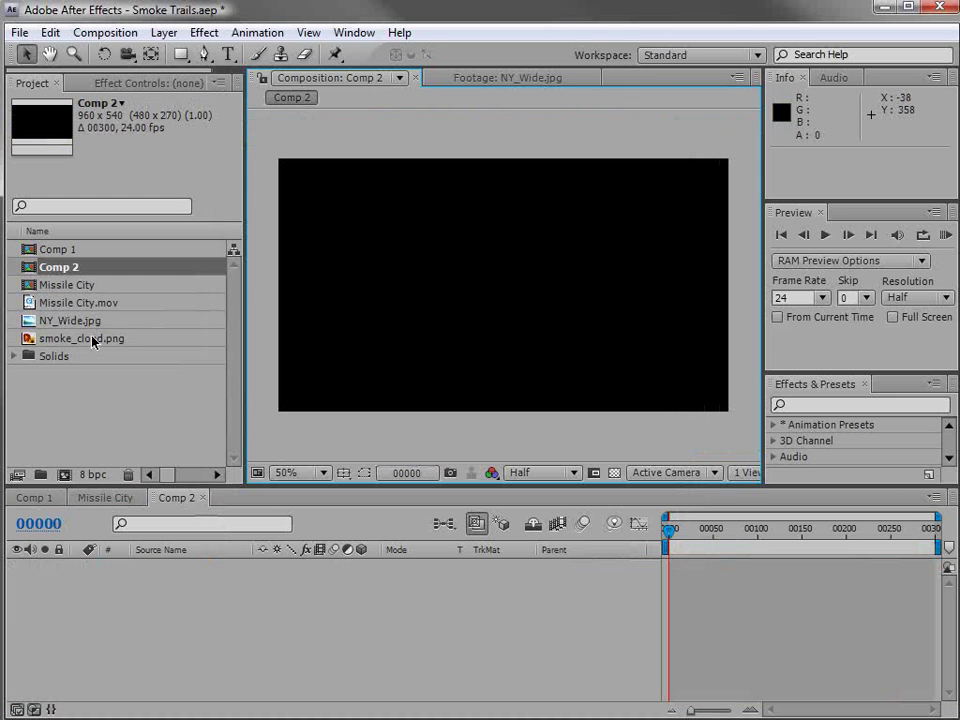
Step: Add NY_Wide.jpg to Comp 2 as a layer, reveal its Scale property and move it to about 464, 290
click(27, 322)
drag(28, 325, 484, 300)
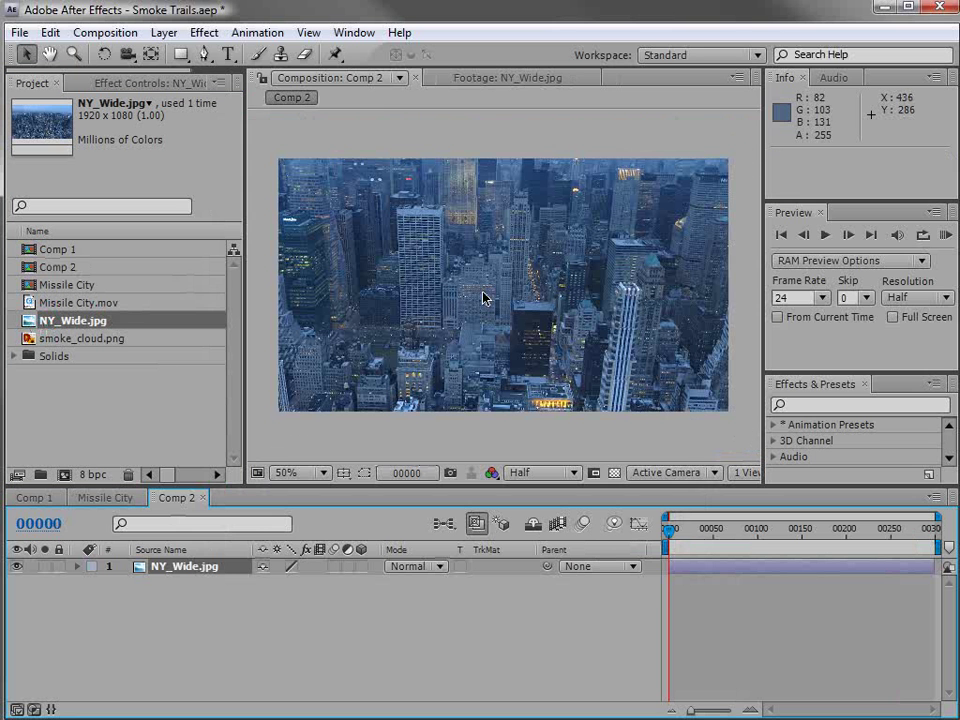
key(s)
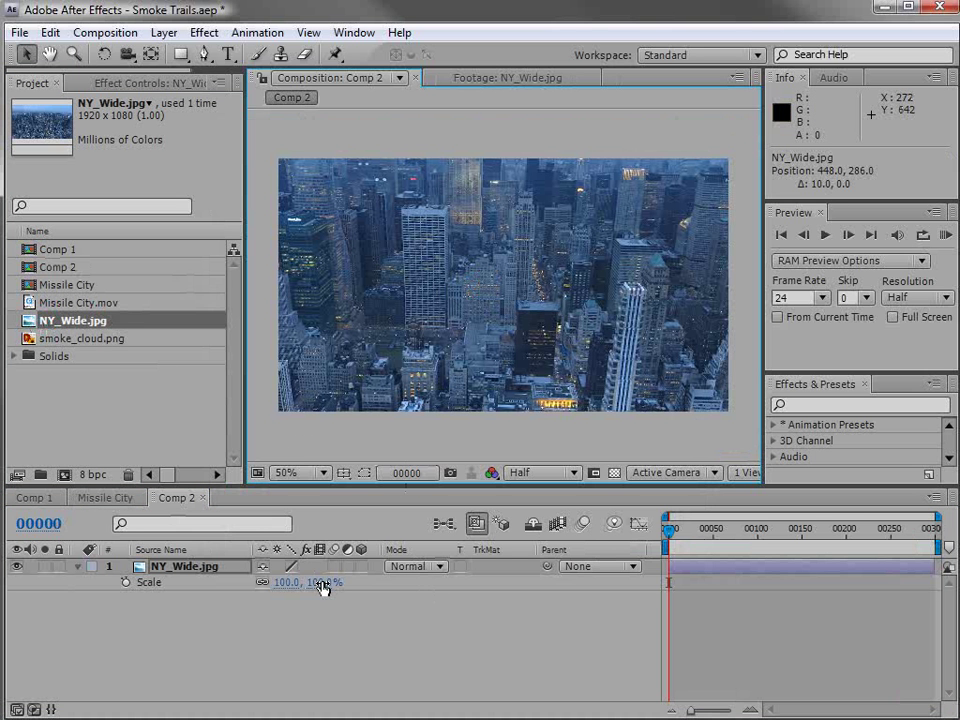
drag(463, 328, 469, 325)
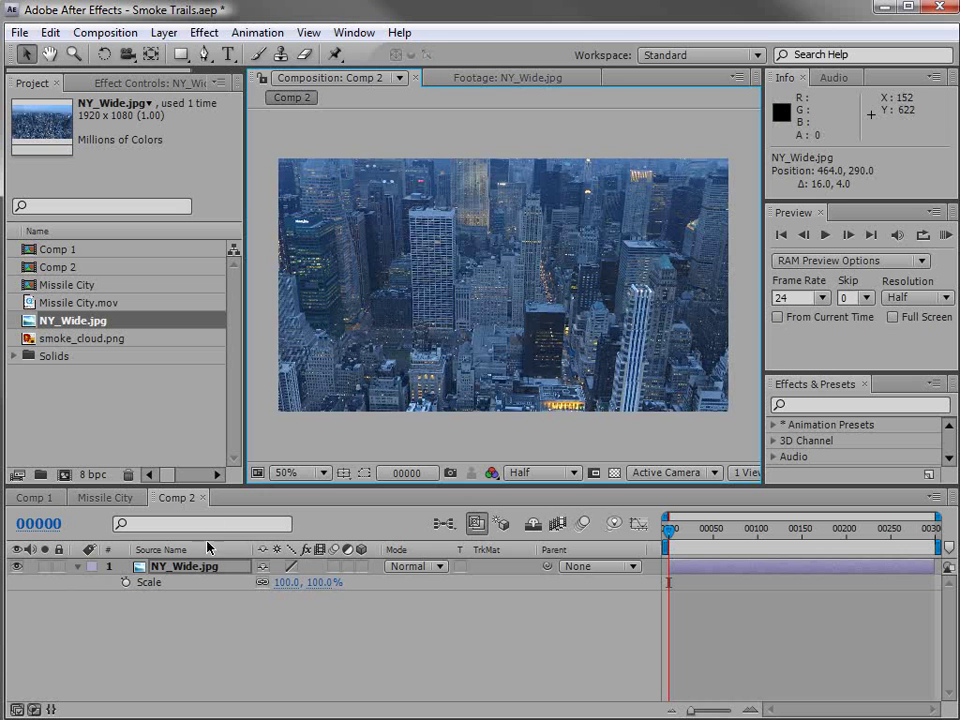
Step: Scale the NY_Wide.jpg layer down to about 61% and give it a red label colour
click(188, 565)
drag(315, 590, 274, 586)
key(comma)
key(comma)
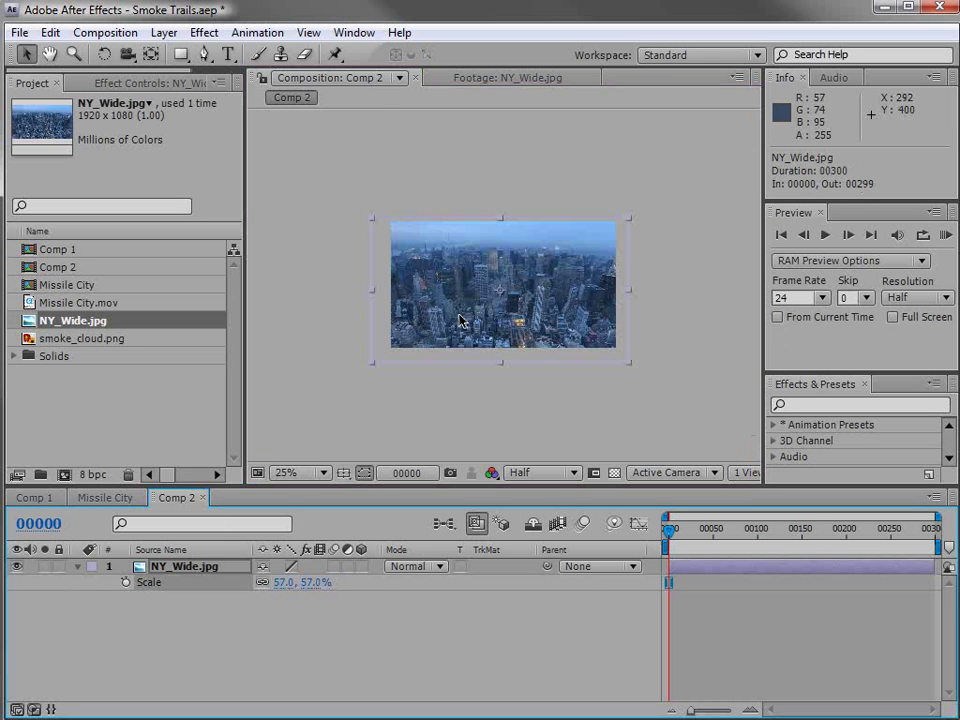
mouse_move(629, 367)
mouse_down()
mouse_move(657, 397)
mouse_move(639, 379)
mouse_up()
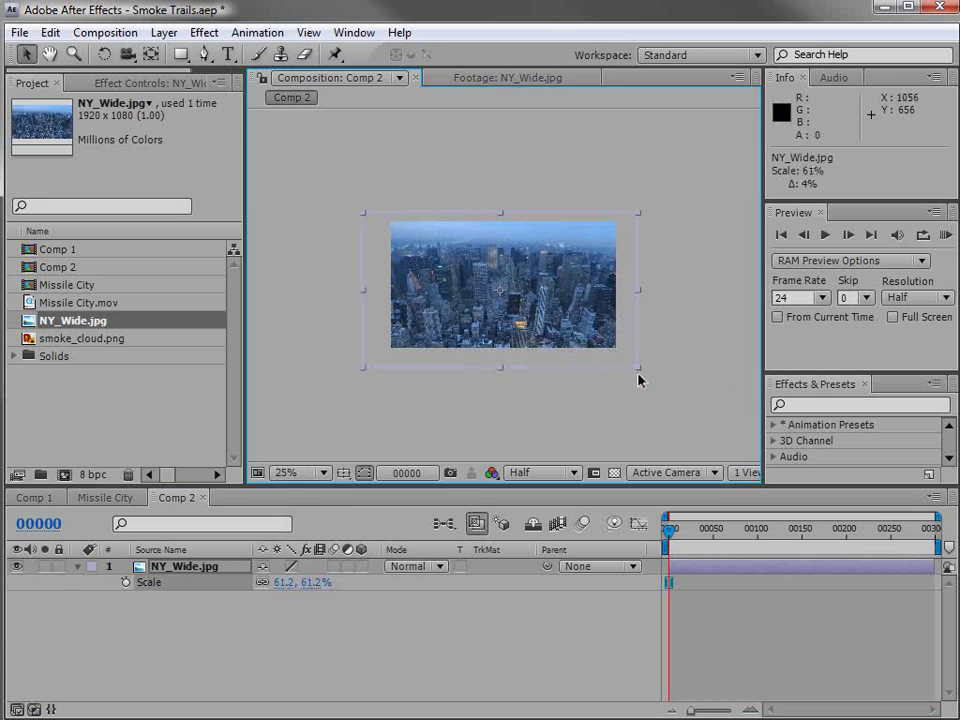
click(92, 567)
click(133, 643)
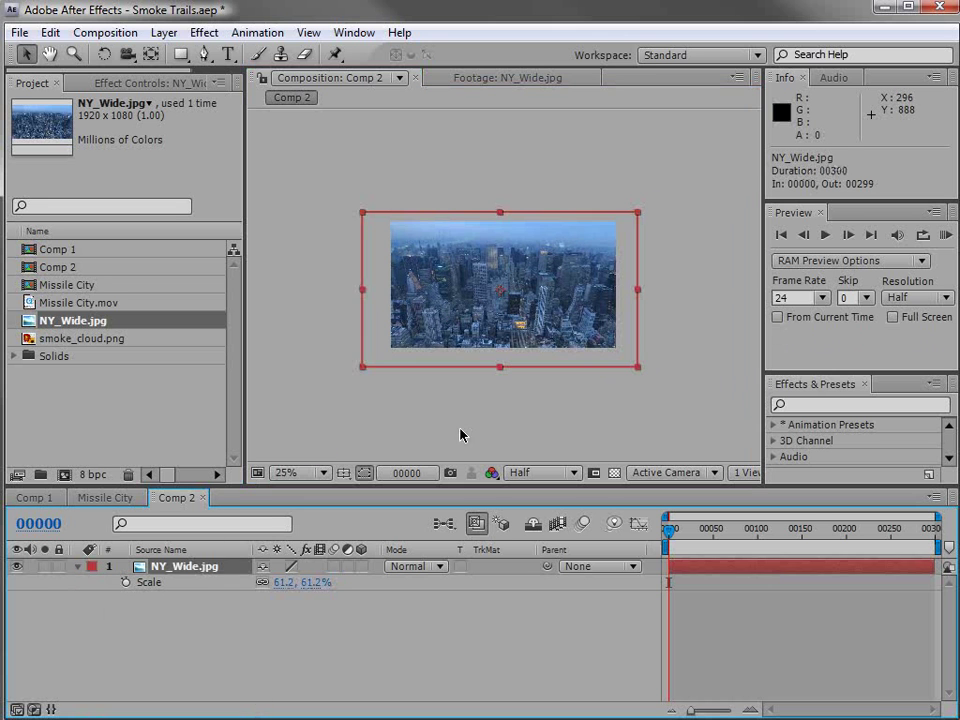
Step: Reposition the NY_Wide.jpg layer to about 470, 276 and make it a 3D layer
key(period)
drag(527, 373, 530, 366)
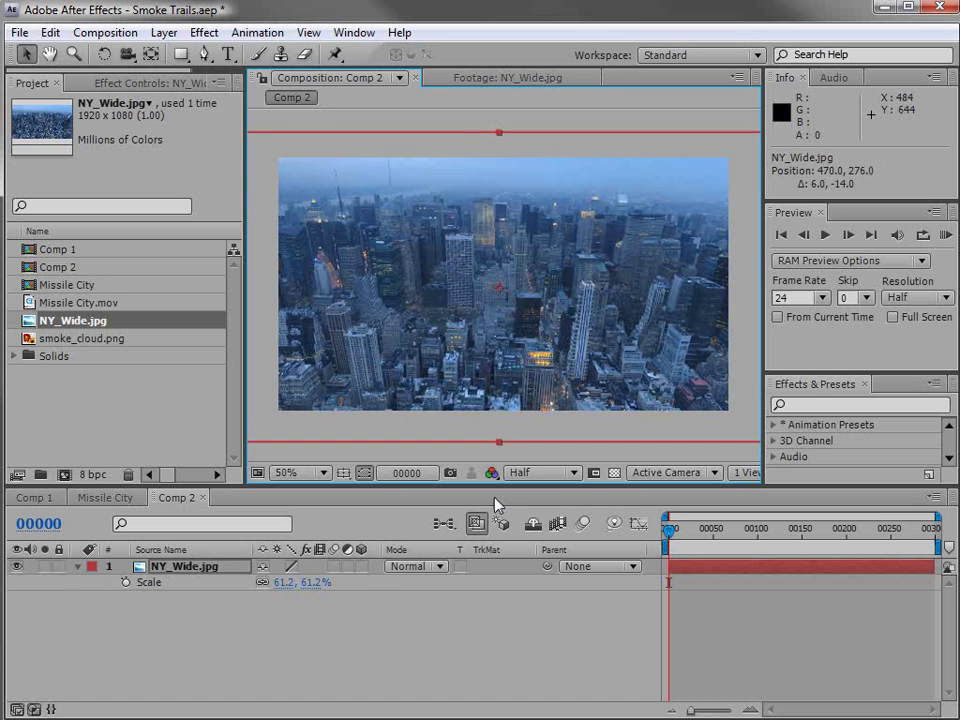
click(362, 566)
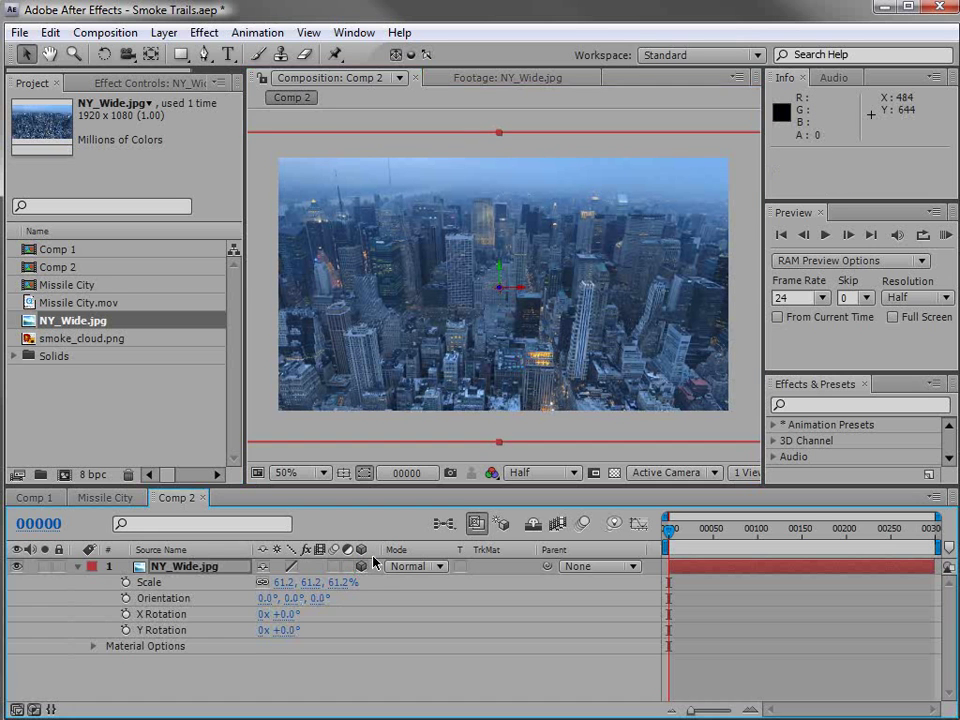
Step: Add a new camera named Camera 1 with the 28mm preset
click(163, 32)
mouse_move(362, 62)
click(521, 116)
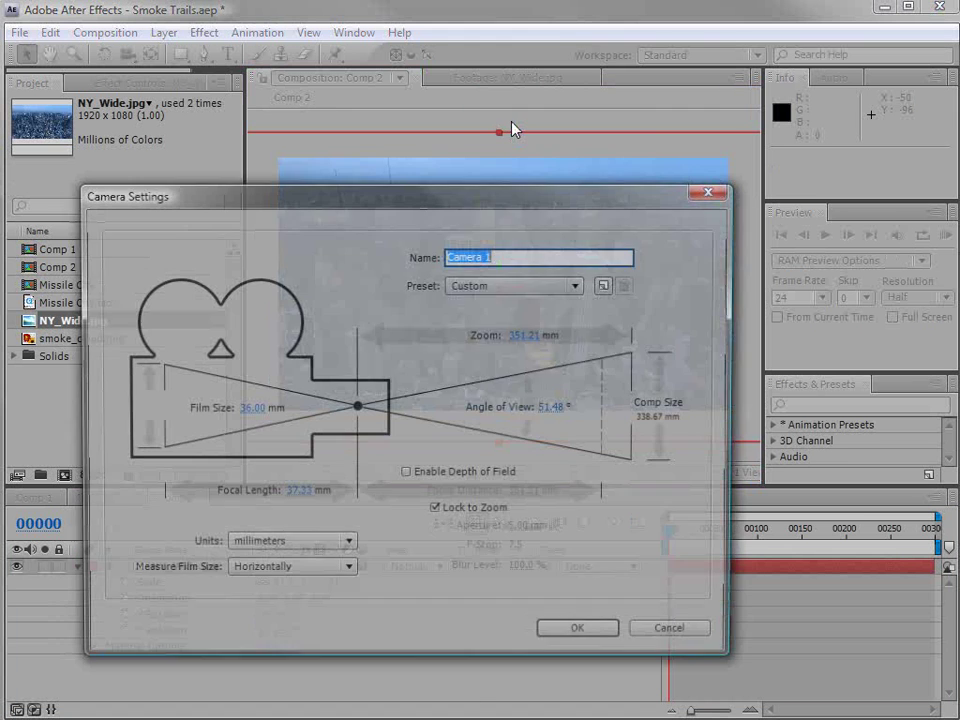
click(514, 287)
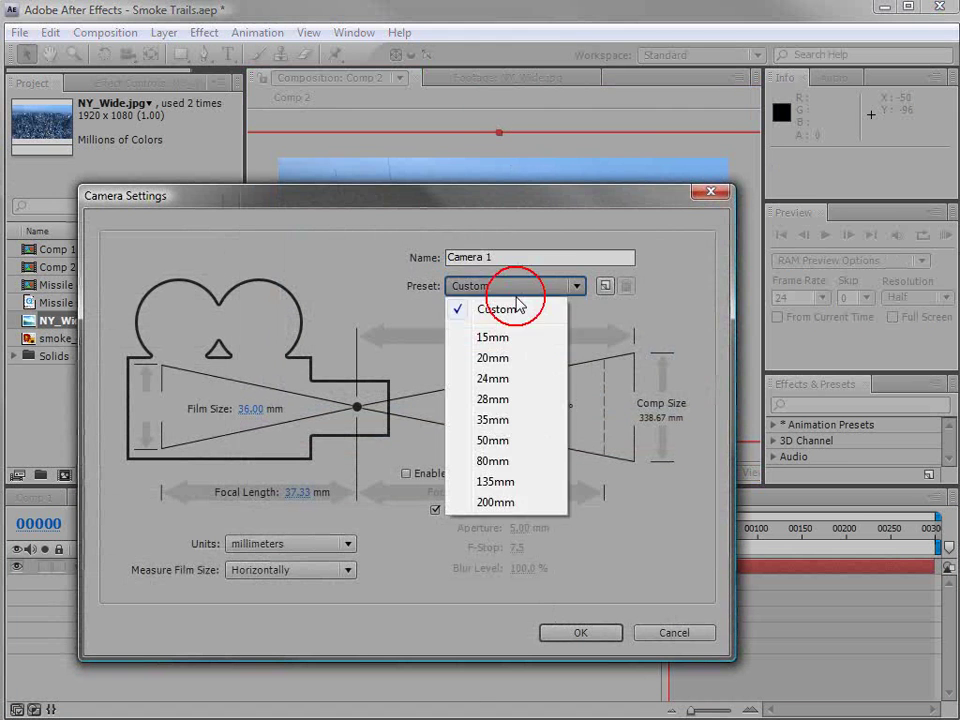
click(499, 399)
click(576, 630)
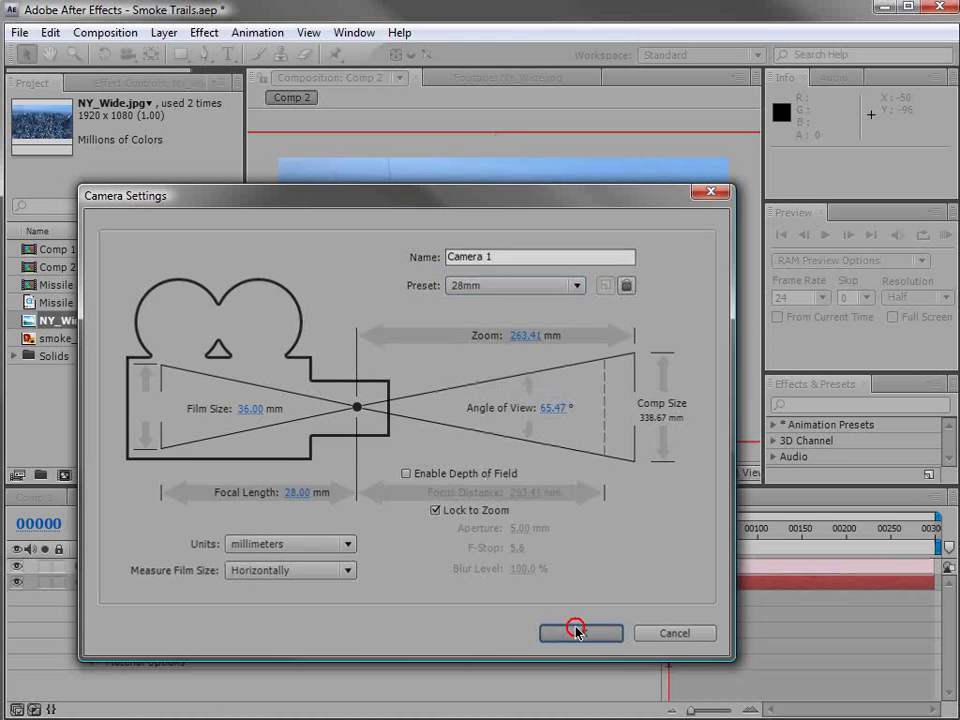
click(78, 582)
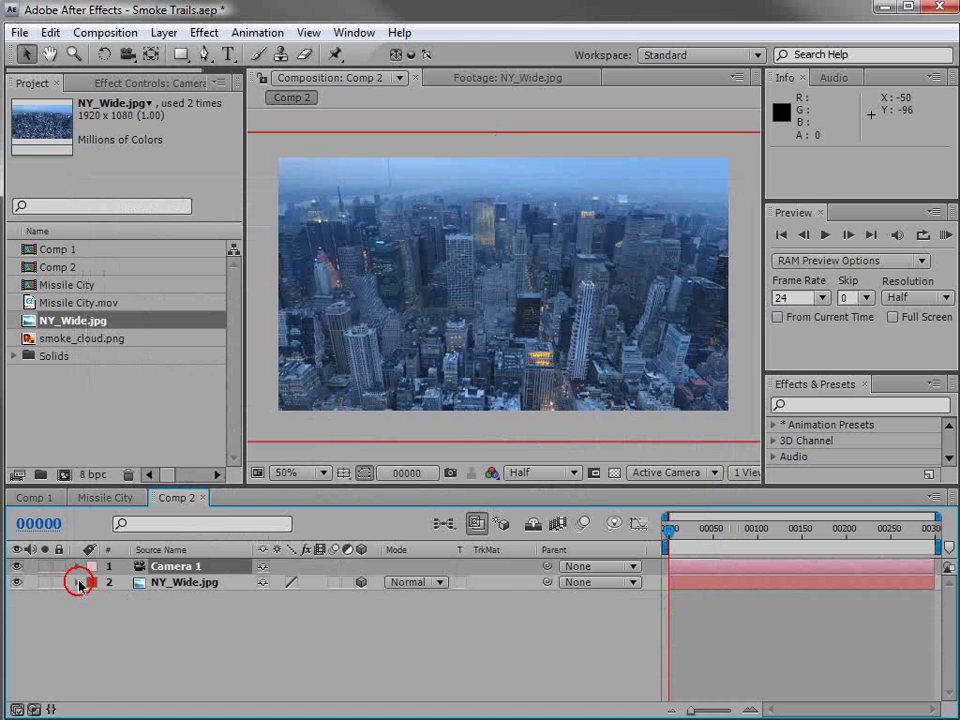
Step: Add a Point light named Emitter with 100% intensity and shadow casting off
click(164, 32)
mouse_move(172, 58)
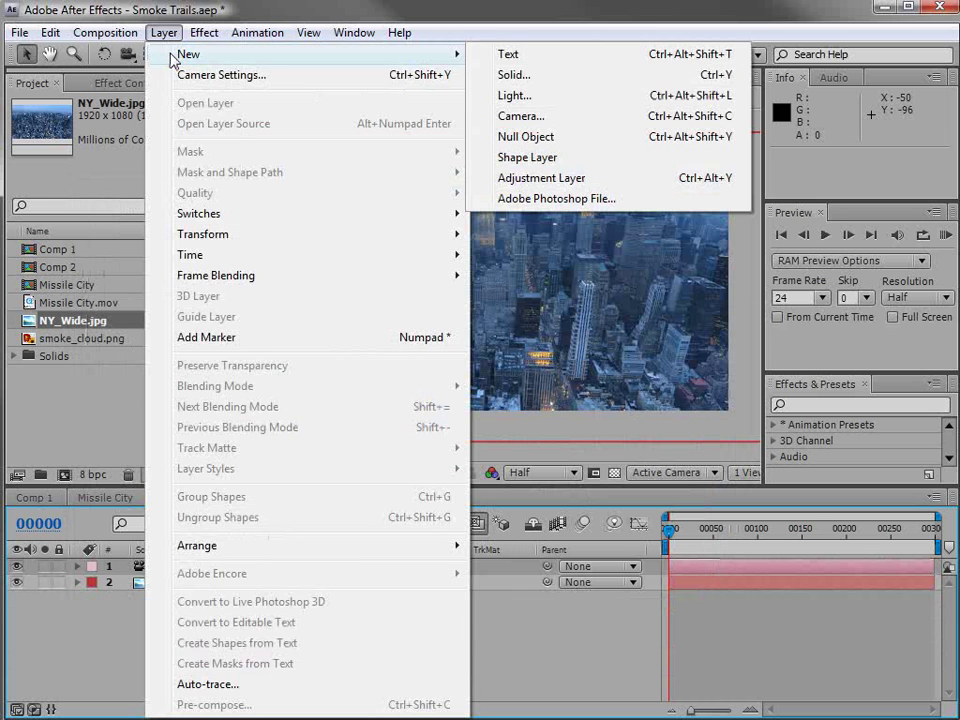
click(520, 98)
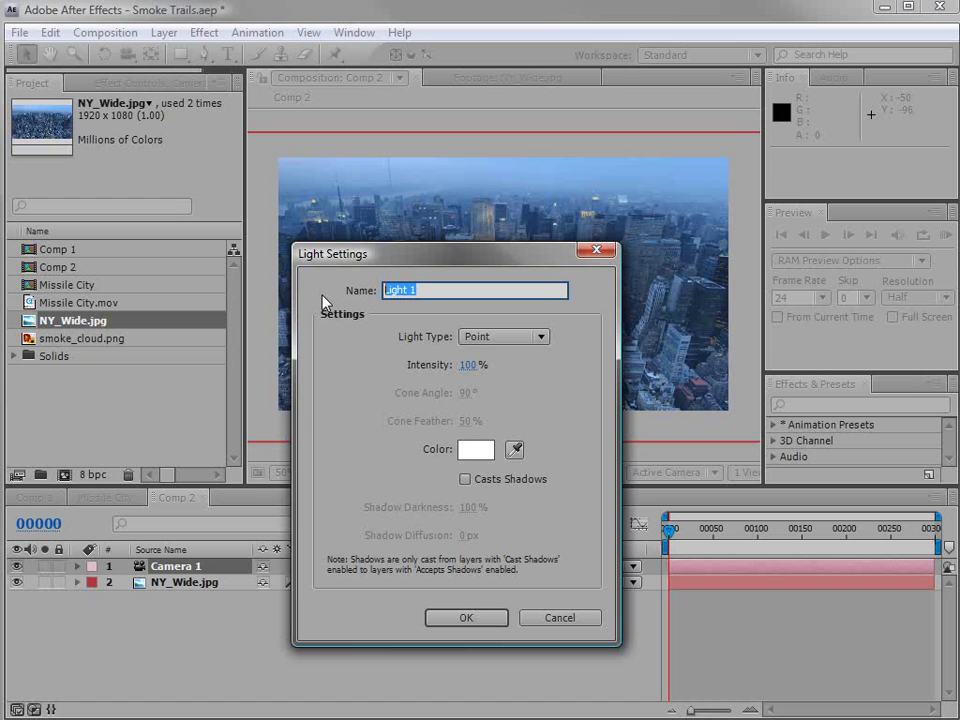
text(Emitter)
click(464, 616)
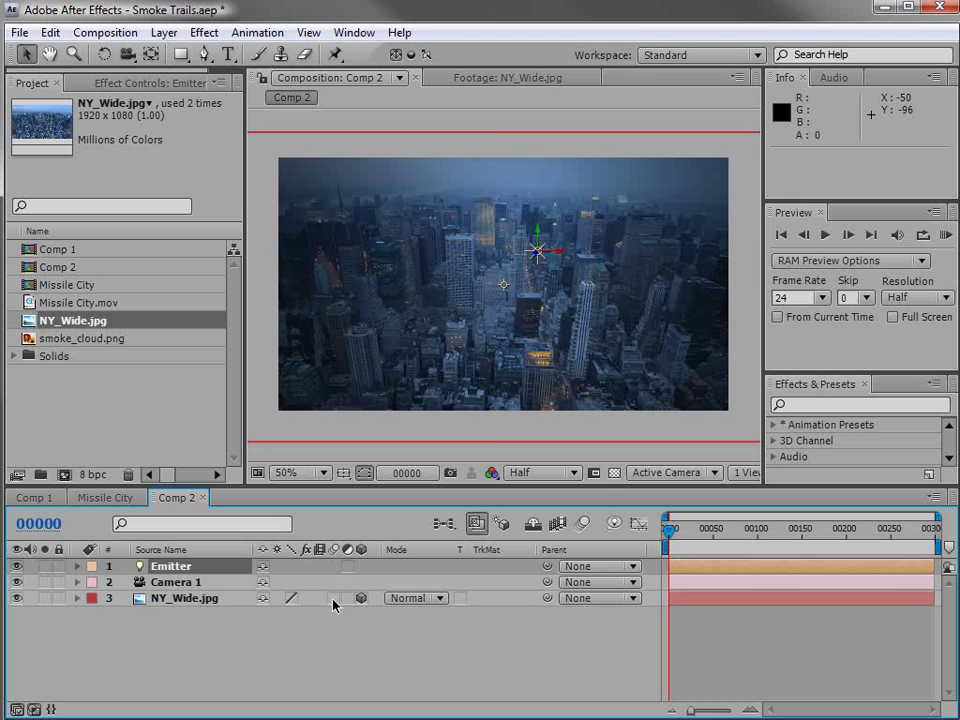
Step: Turn off Accepts Lights for the NY_Wide.jpg layer and move the Emitter light to about 606, 199
click(208, 599)
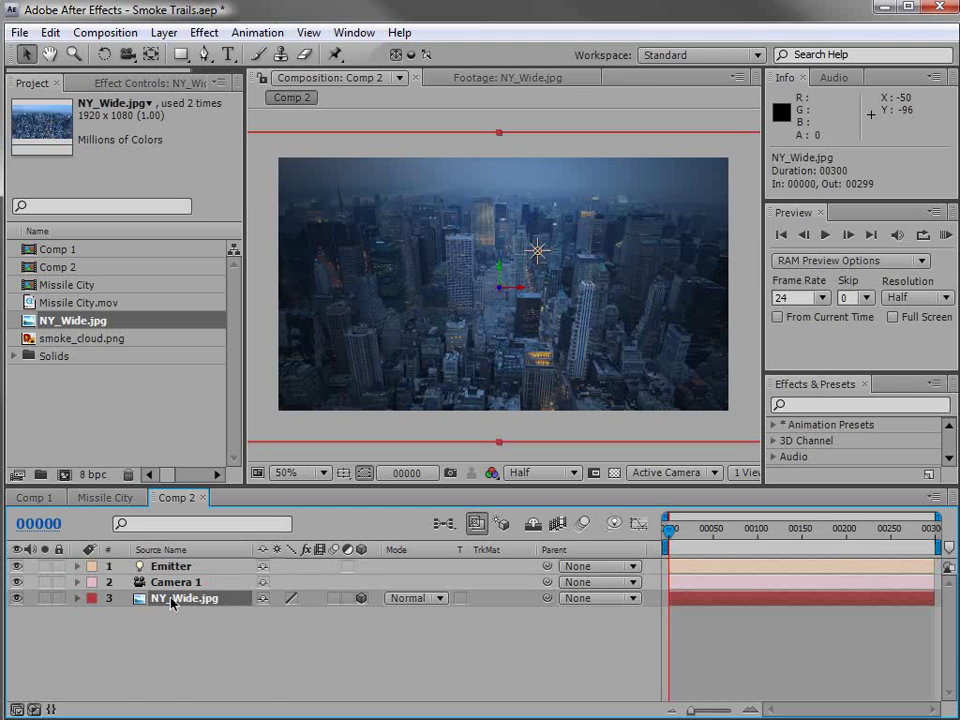
key(a)
key(a)
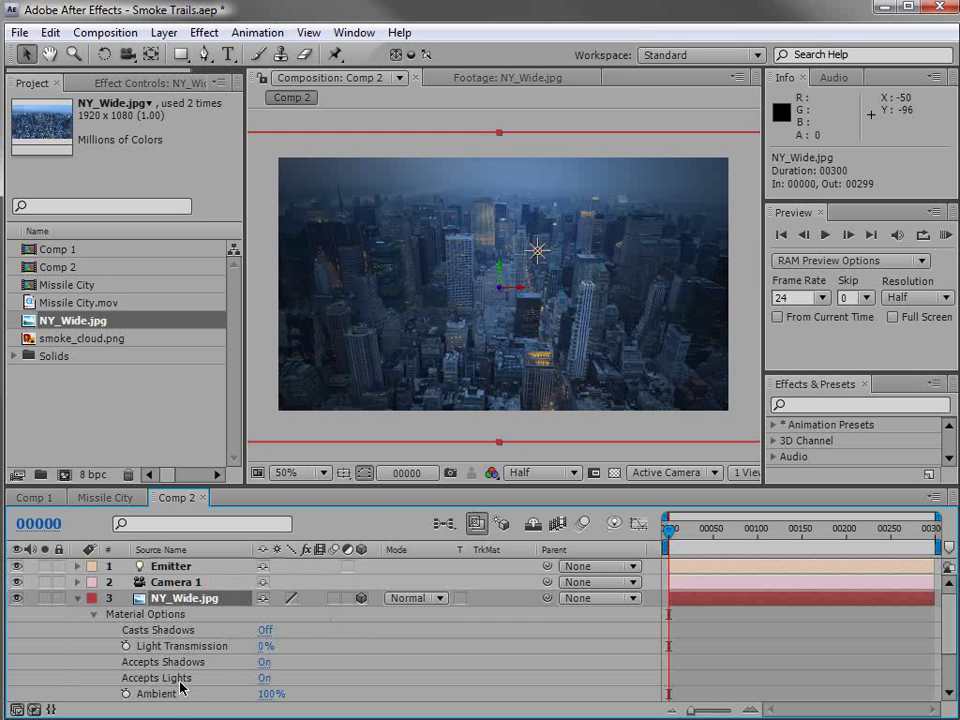
click(263, 680)
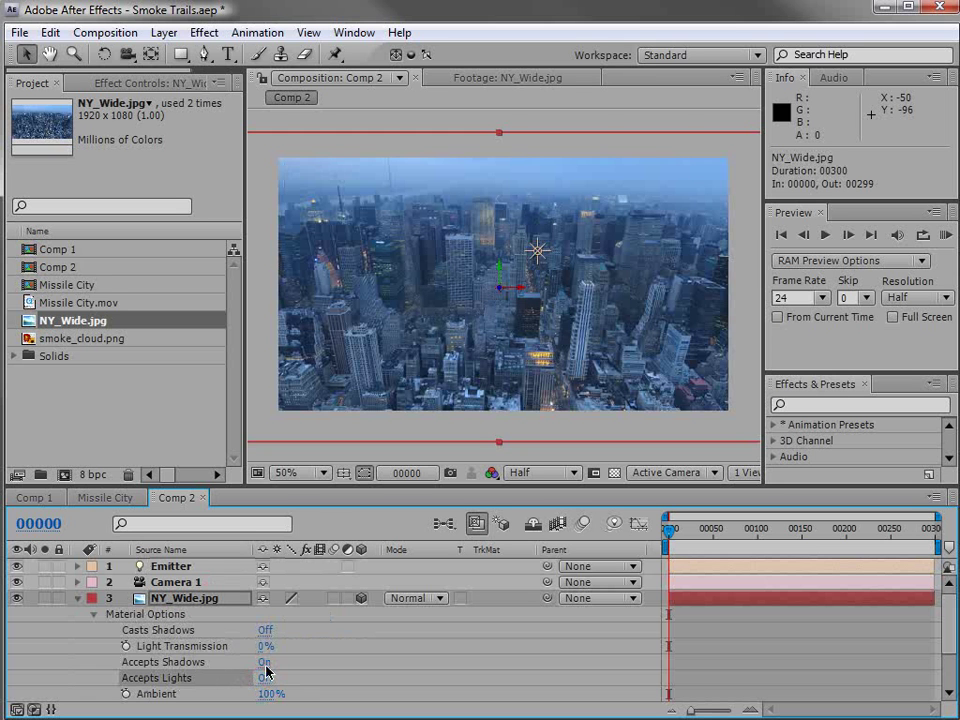
drag(386, 212, 612, 232)
click(446, 208)
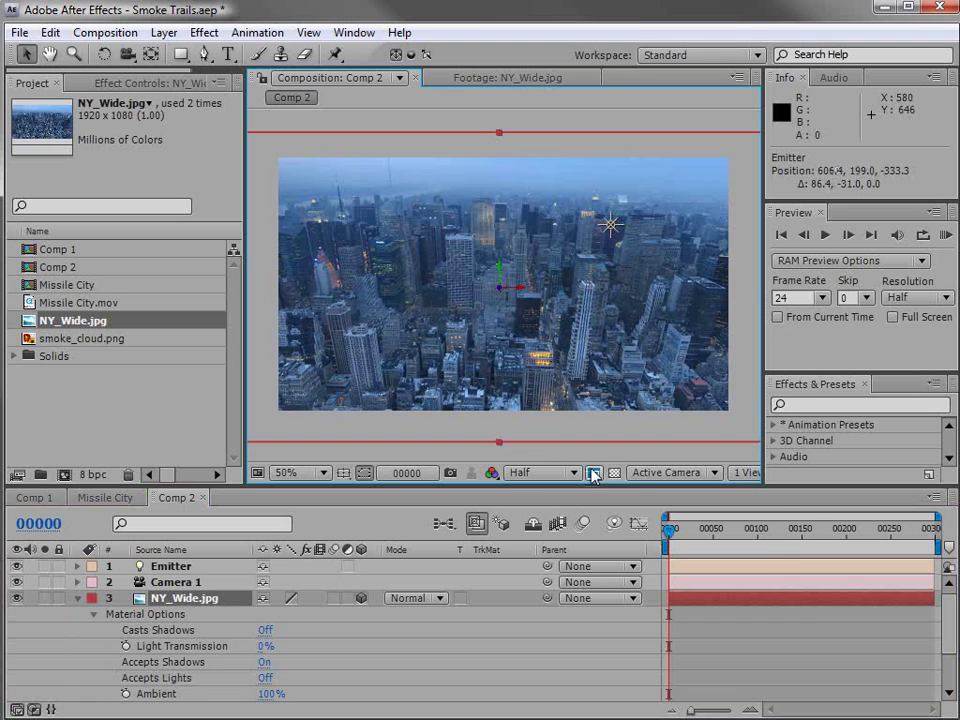
Step: In the Top view, push the NY_Wide.jpg layer back in depth to a Z position of about 2696
click(672, 472)
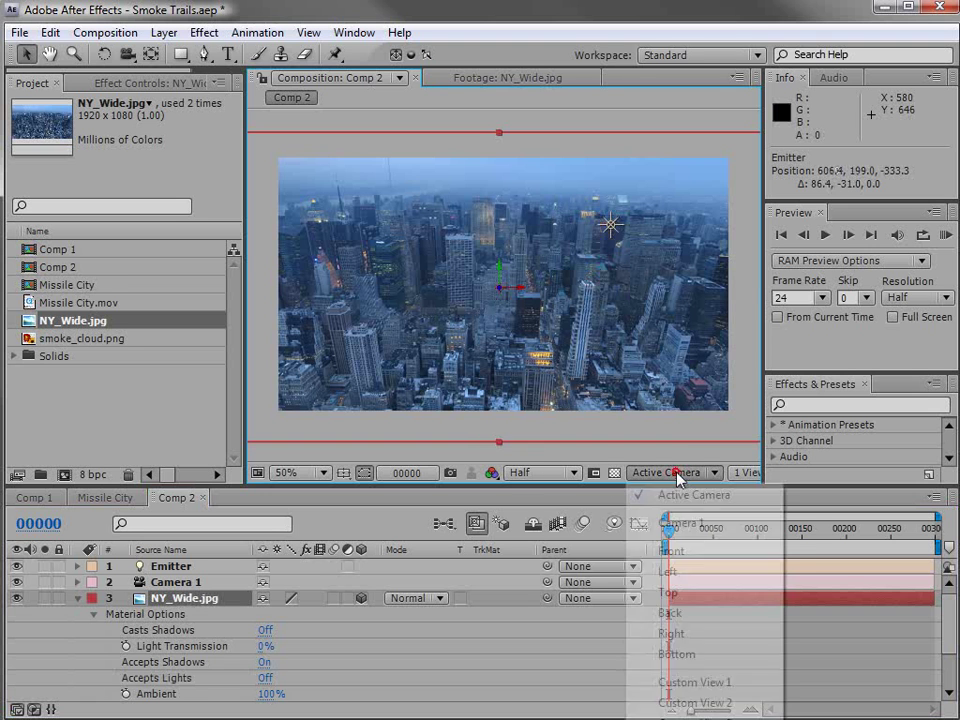
click(668, 592)
scroll(531, 340, down, 4)
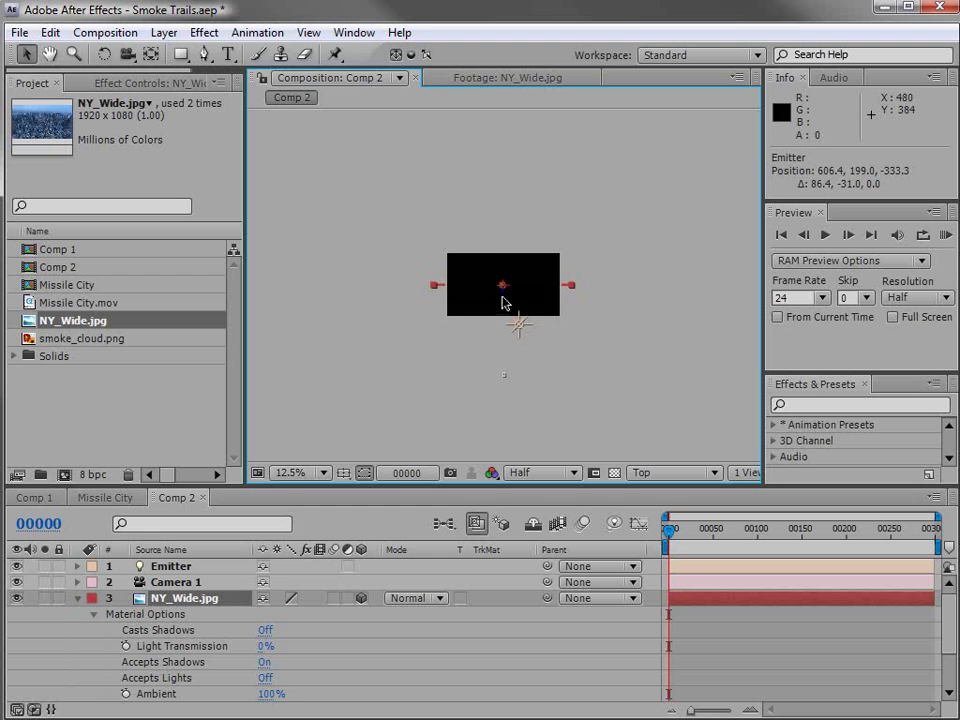
drag(505, 303, 491, 178)
scroll(508, 224, down, 1)
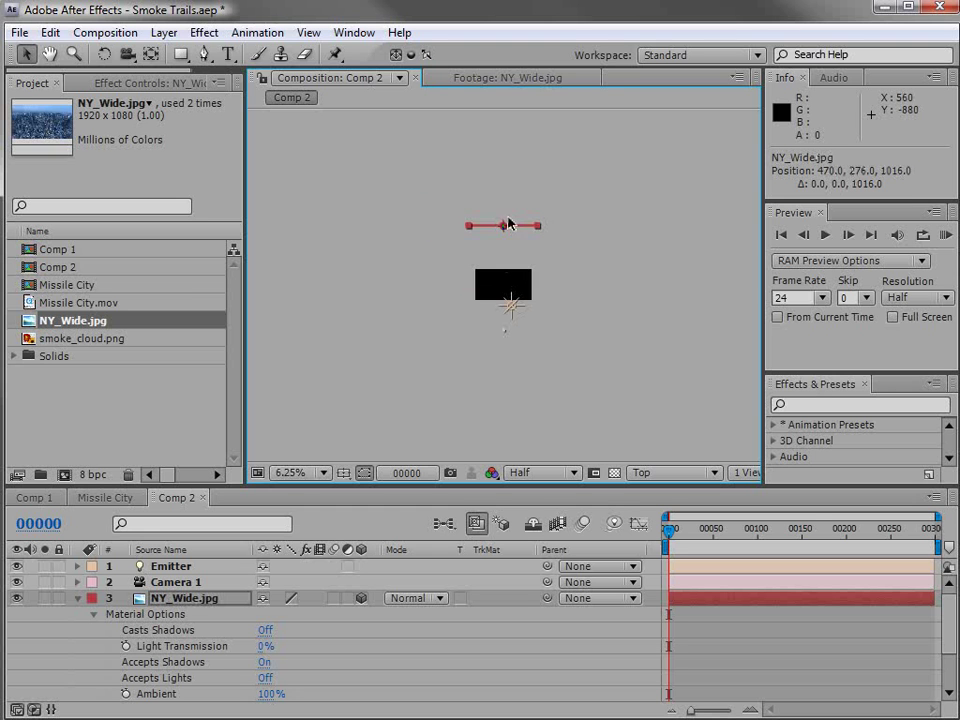
drag(505, 232, 504, 128)
Step: Return to the Active Camera view and enlarge the NY_Wide.jpg layer until it overfills the frame
click(660, 472)
click(630, 493)
scroll(512, 300, up, 3)
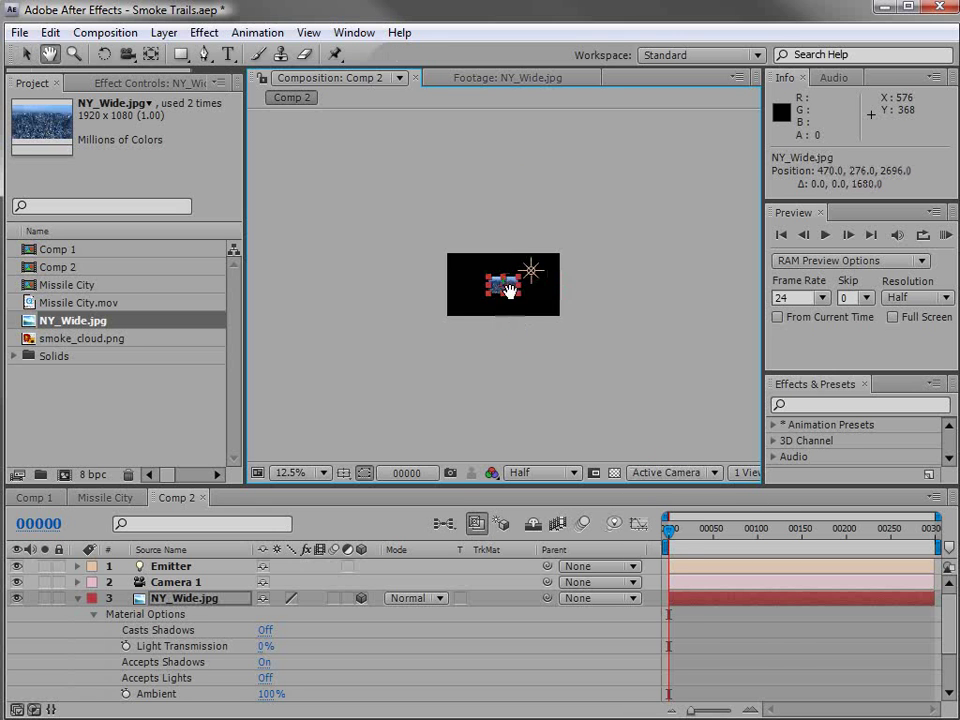
drag(560, 325, 792, 482)
Step: Move the Emitter light over the city to about 596, 282
drag(611, 225, 641, 296)
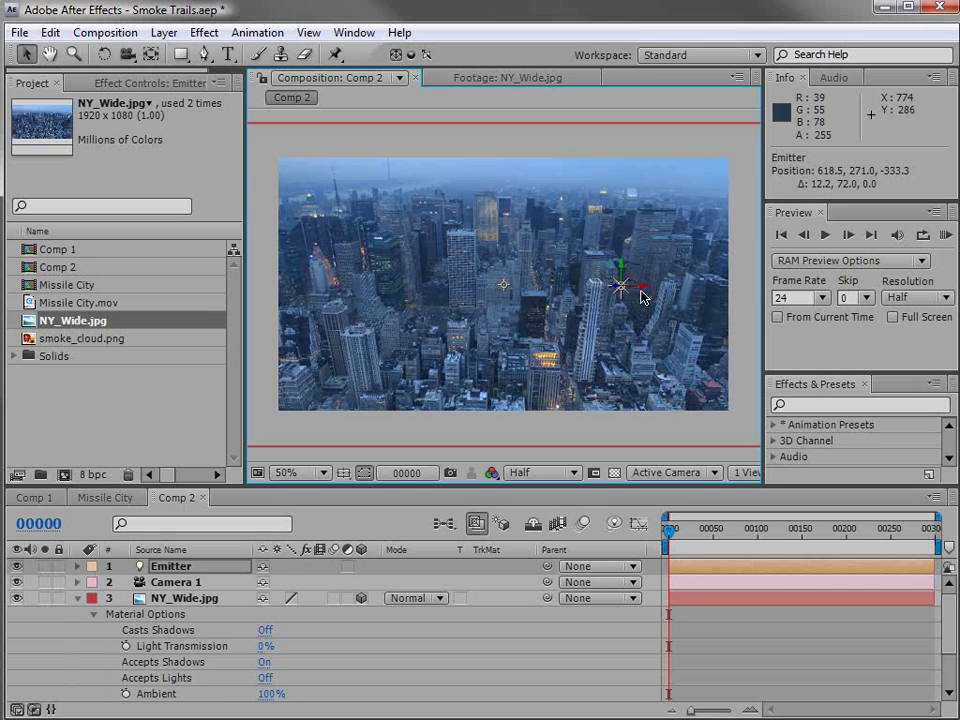
drag(620, 286, 603, 295)
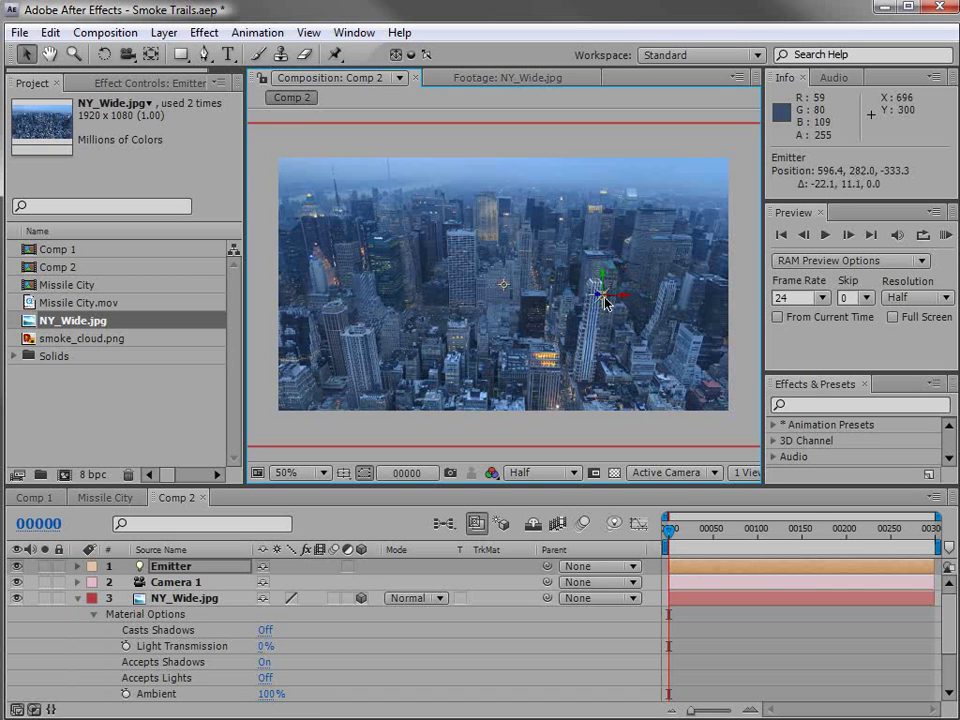
Step: In the Top view, pull the Emitter light forward past the camera to a Z position of about -981
click(666, 472)
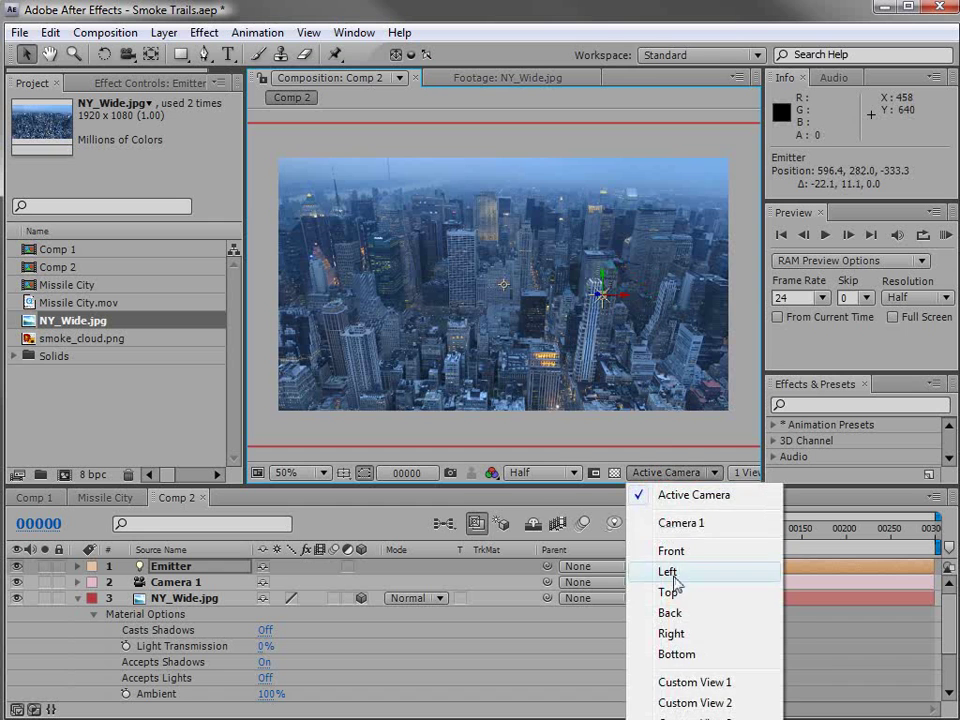
click(668, 594)
key(comma)
key(comma)
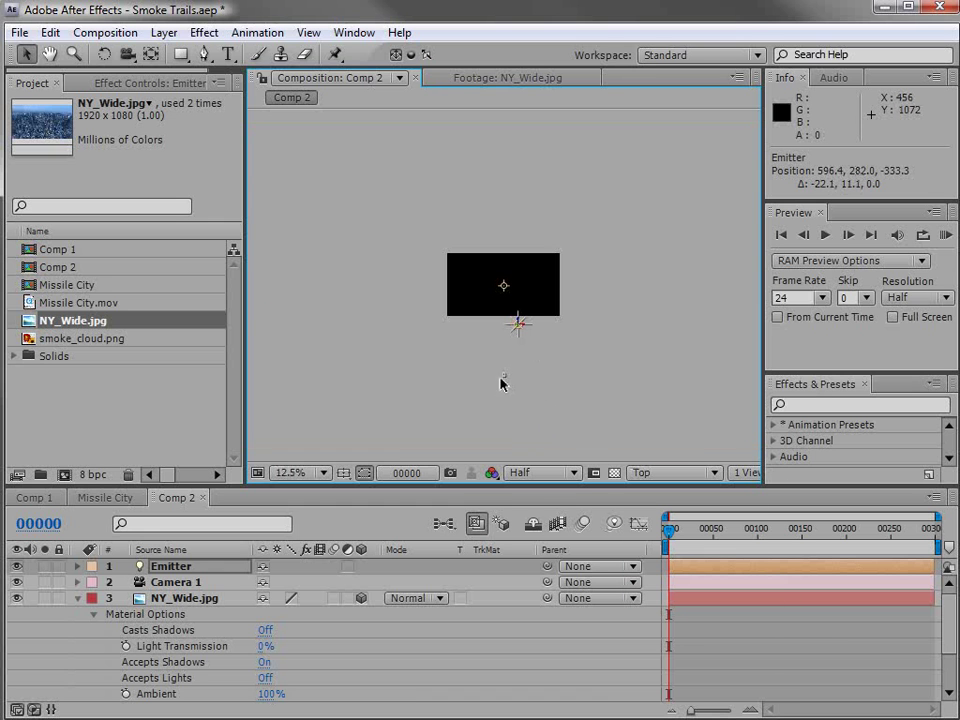
click(501, 383)
key(comma)
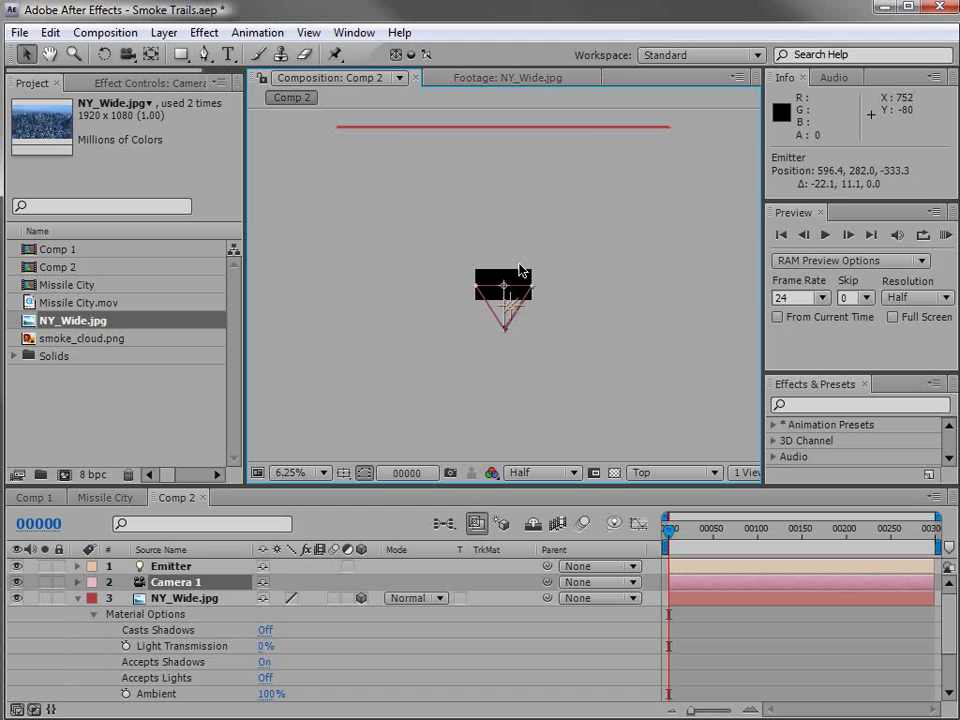
key(period)
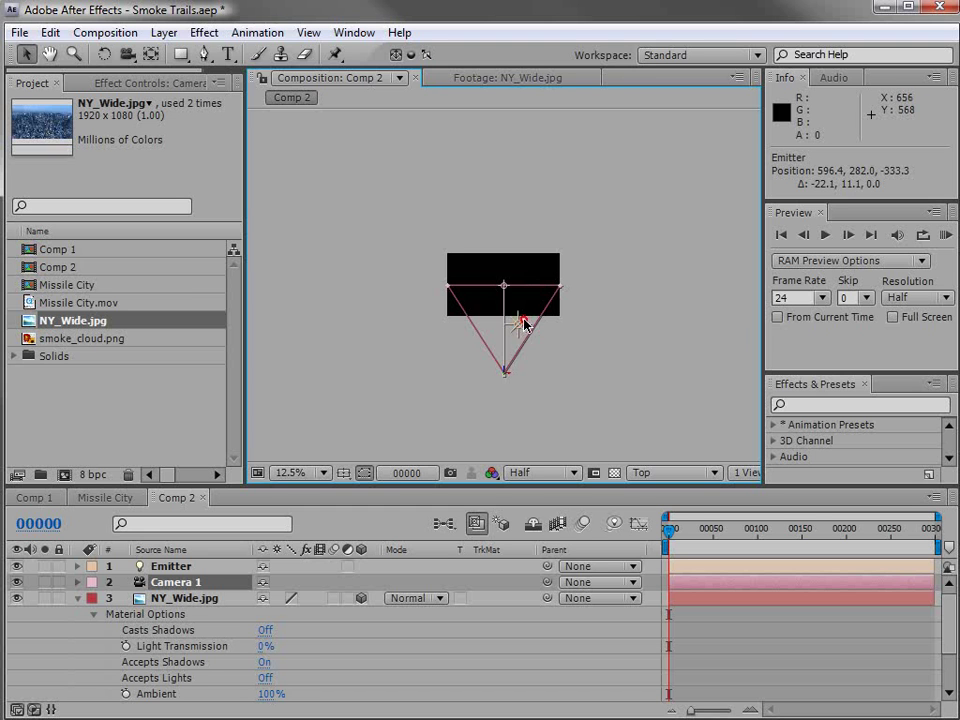
drag(524, 323, 521, 399)
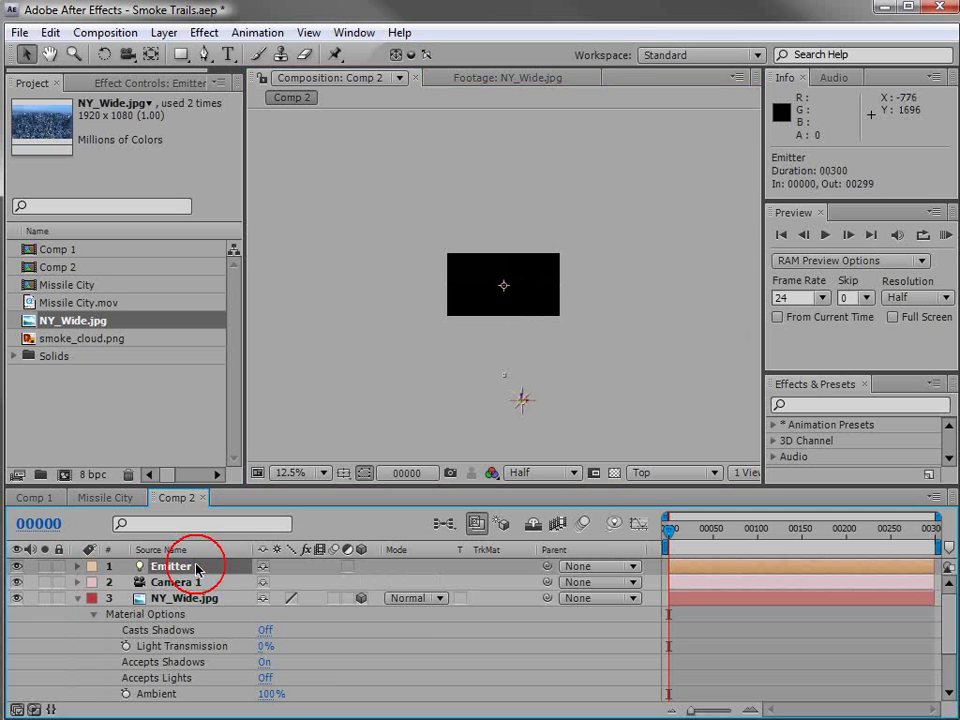
Step: Keyframe the Emitter's position at frame 0, then push it back in depth to about Z 1835 at frame 59
key(p)
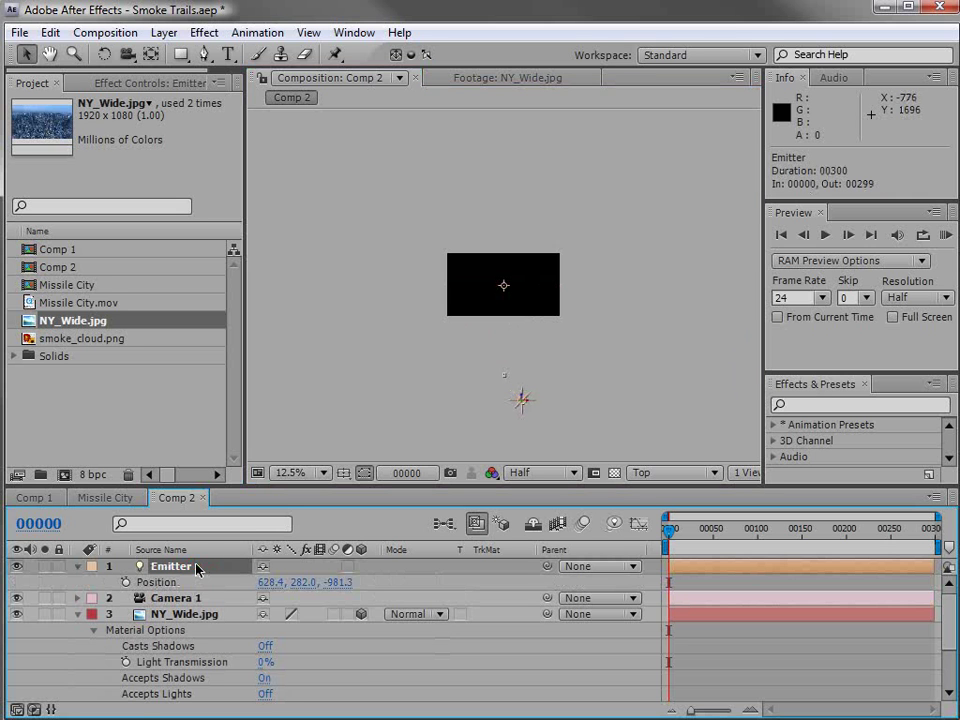
click(124, 583)
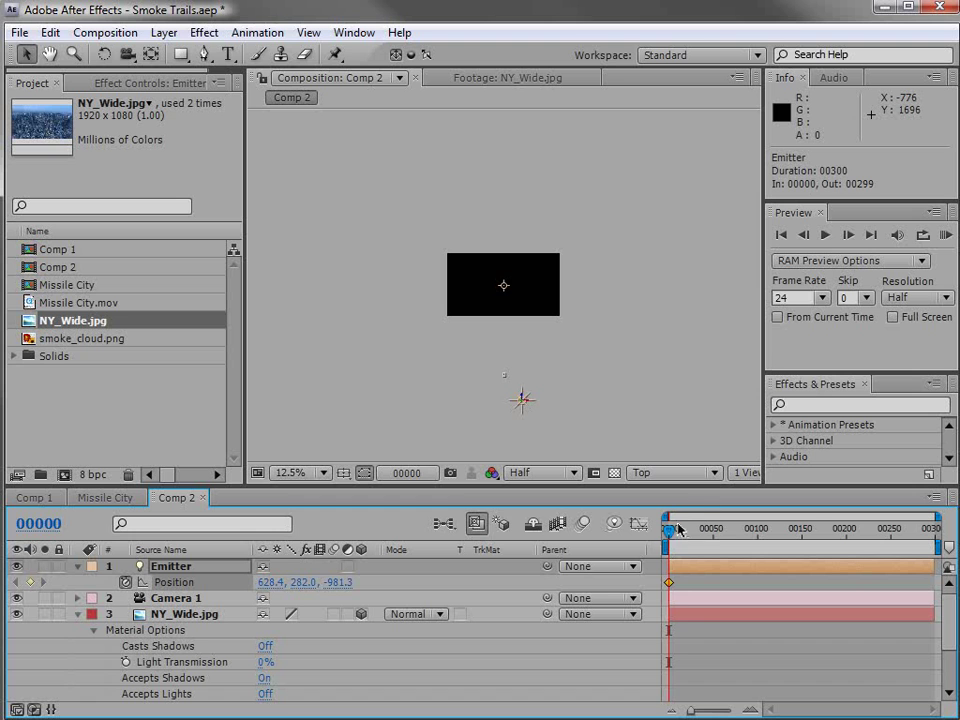
drag(668, 530, 720, 540)
key(comma)
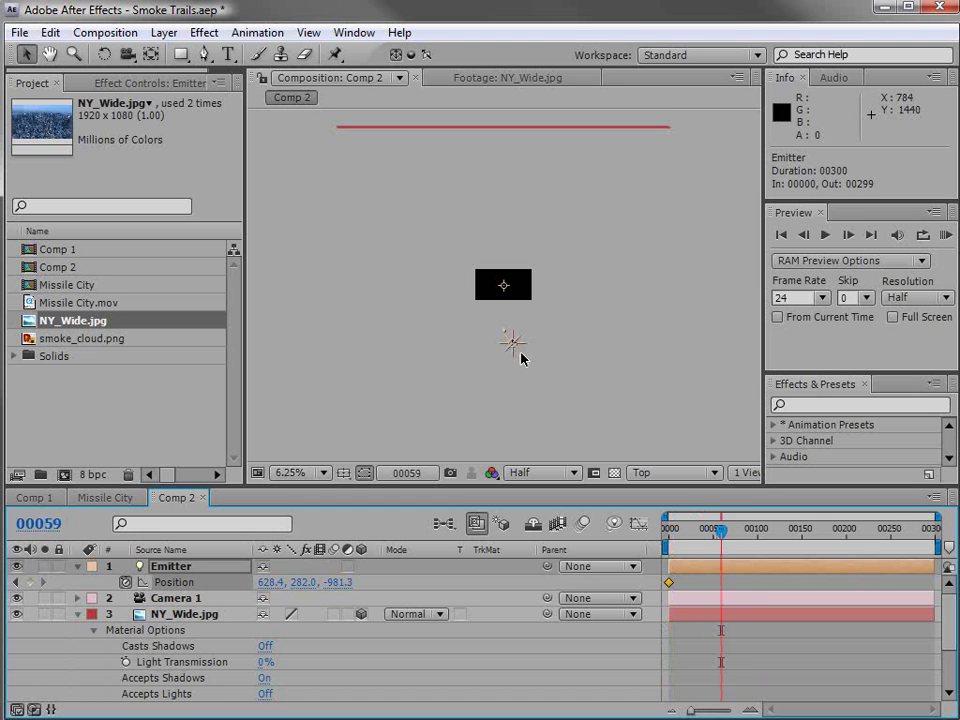
drag(514, 354, 498, 183)
Step: Return to the Active Camera view and delay the Emitter's second position keyframe to frame 102
mouse_move(705, 540)
mouse_down()
mouse_move(684, 540)
mouse_move(703, 540)
mouse_up()
click(665, 472)
click(660, 497)
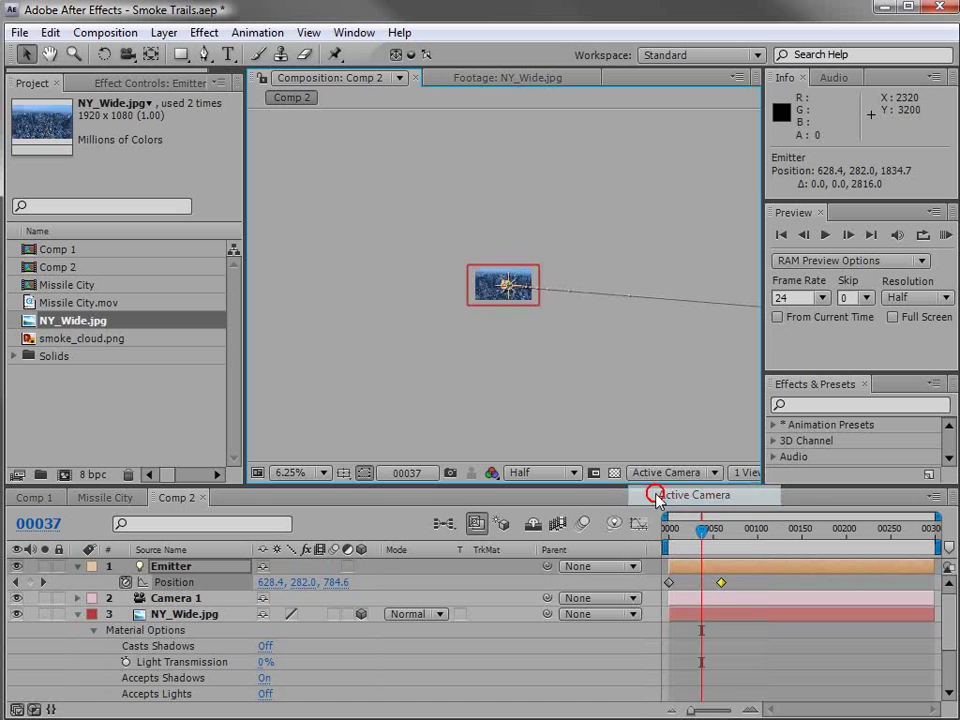
key(period)
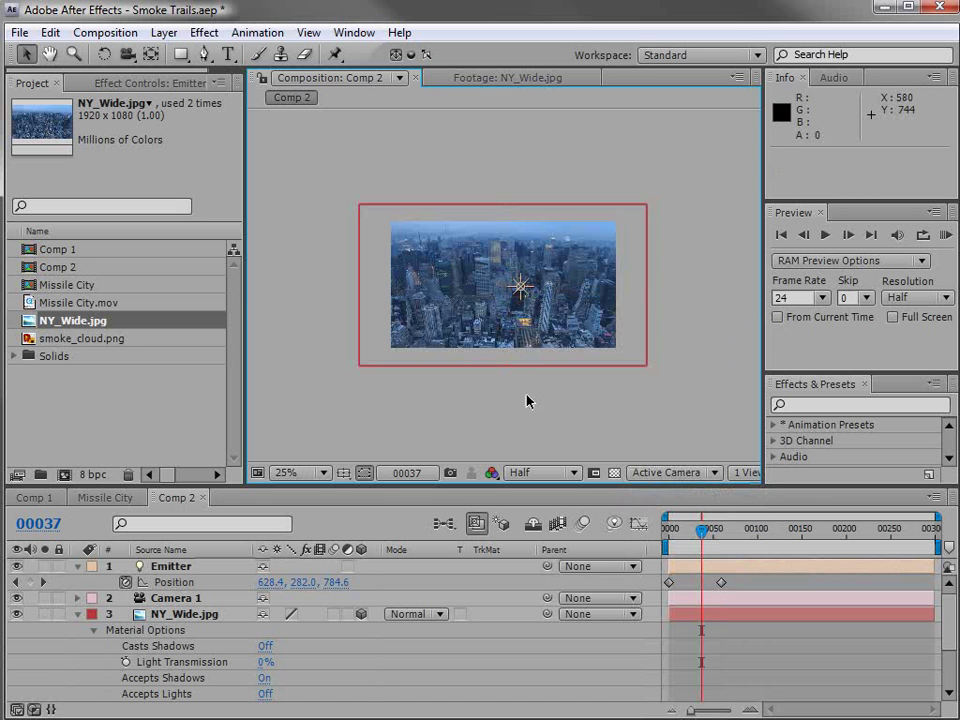
key(period)
key(period)
drag(668, 540, 760, 534)
key(alt+shift+p)
drag(721, 582, 758, 583)
drag(760, 534, 715, 547)
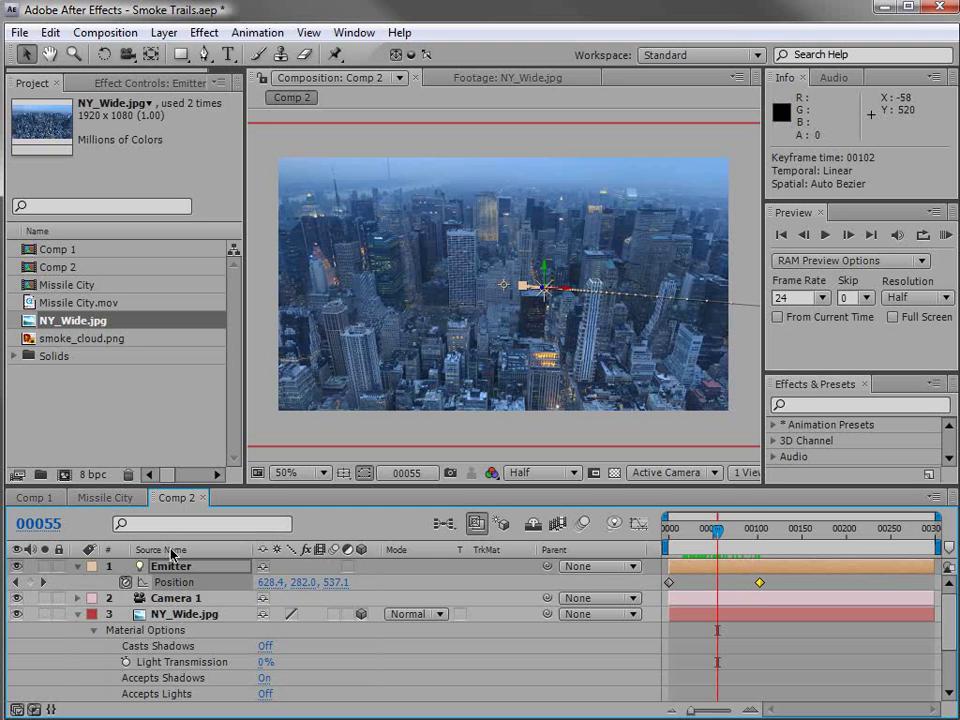
Step: Add the expression wiggle(.5,150) to the Emitter light's position
alt+click(125, 582)
text(wiggle()
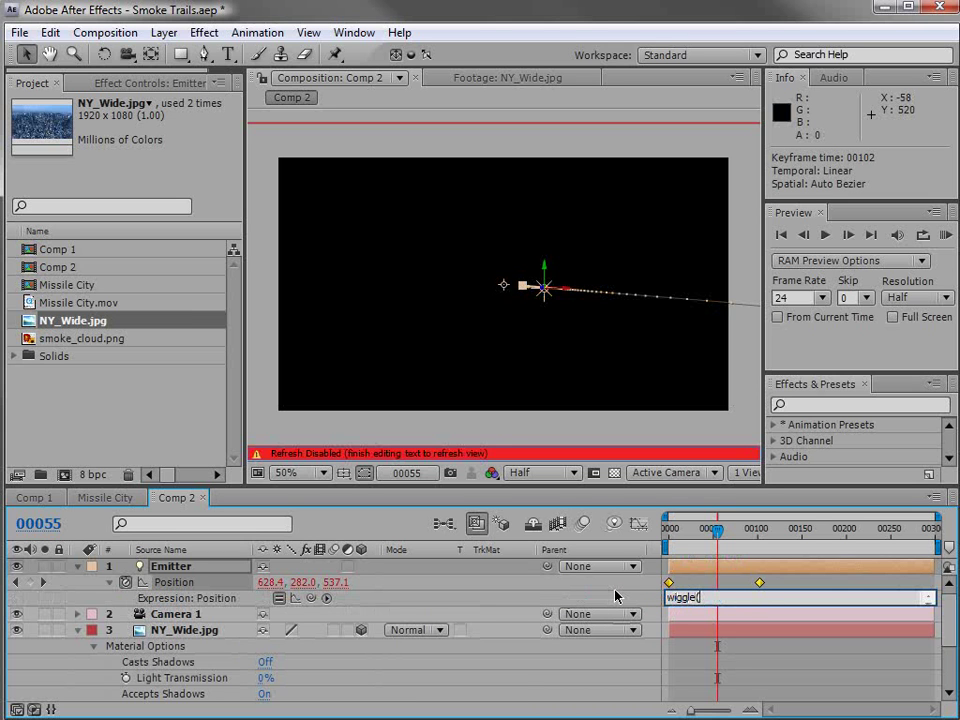
text(.5,150)
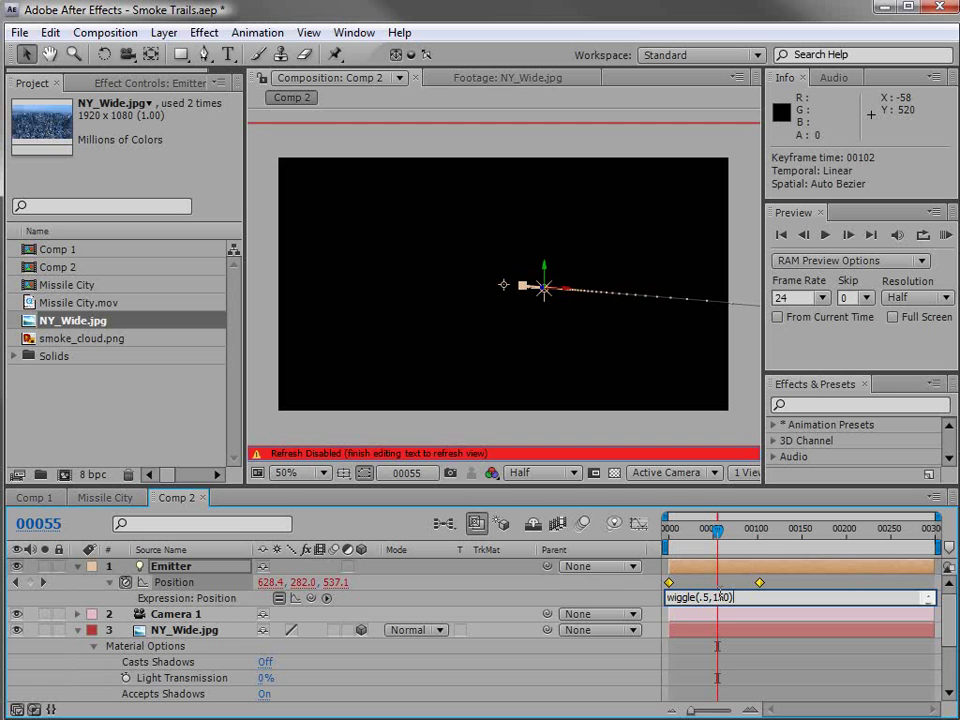
click(700, 645)
Step: Scrub between frames 0 and 102 to examine the Emitter light's wiggling motion path
mouse_move(690, 545)
mouse_down()
mouse_move(668, 544)
mouse_move(688, 541)
mouse_up()
click(681, 566)
click(678, 541)
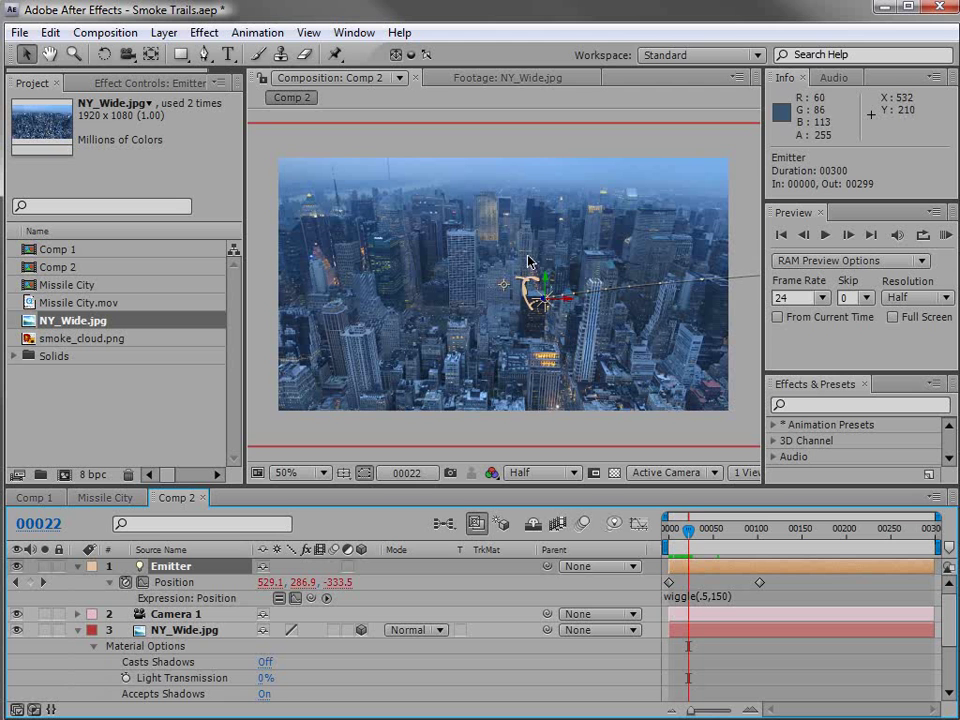
click(697, 528)
mouse_move(697, 530)
mouse_down()
mouse_move(735, 530)
mouse_move(668, 540)
mouse_move(713, 536)
mouse_move(675, 536)
mouse_move(694, 537)
mouse_up()
drag(710, 533, 669, 537)
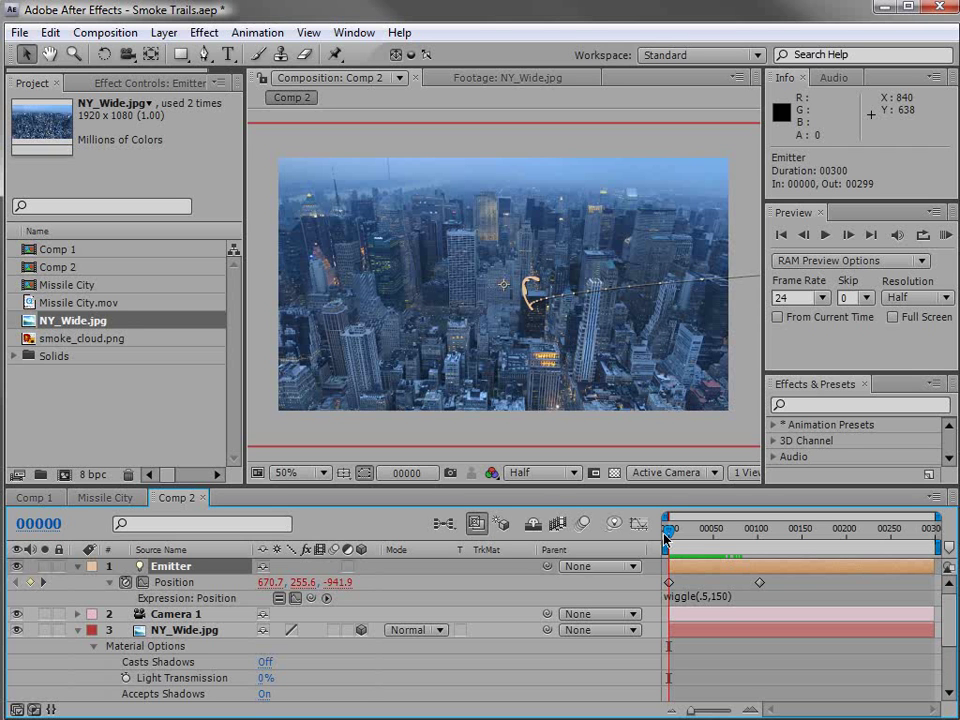
drag(667, 537, 759, 533)
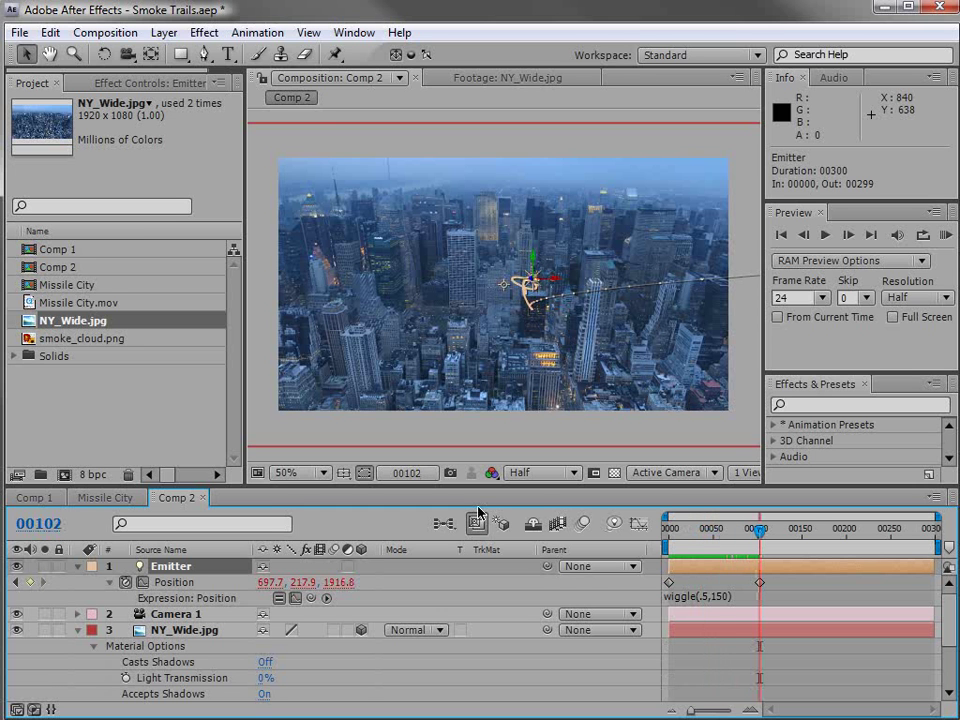
Step: Create a white 960 x 540 px solid layer named Particular
click(164, 32)
mouse_move(418, 55)
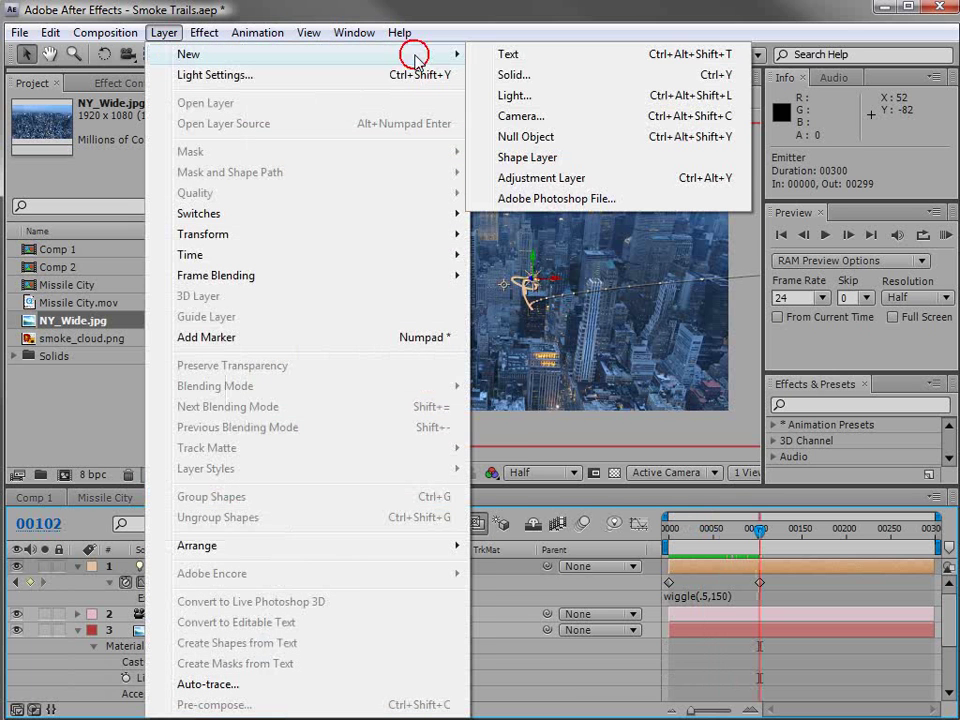
click(530, 77)
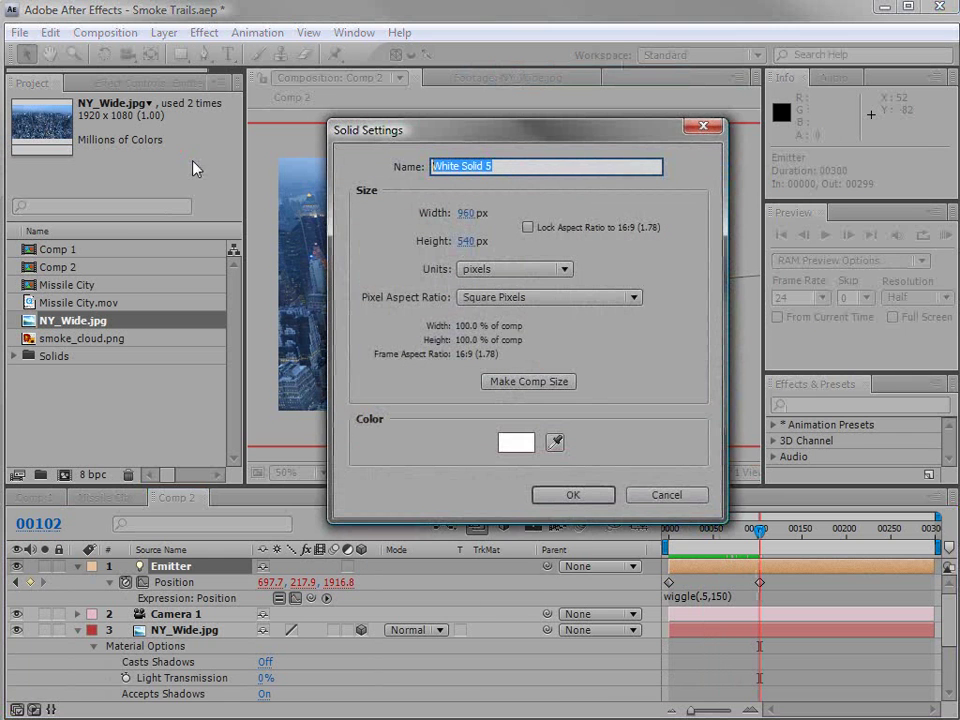
text(Particular)
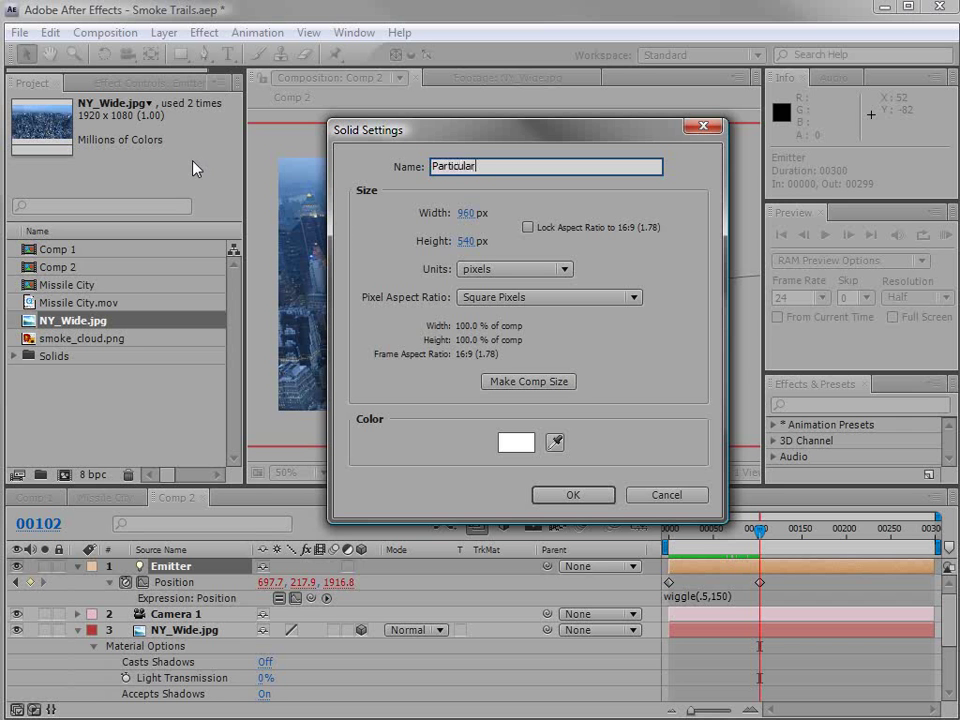
click(572, 494)
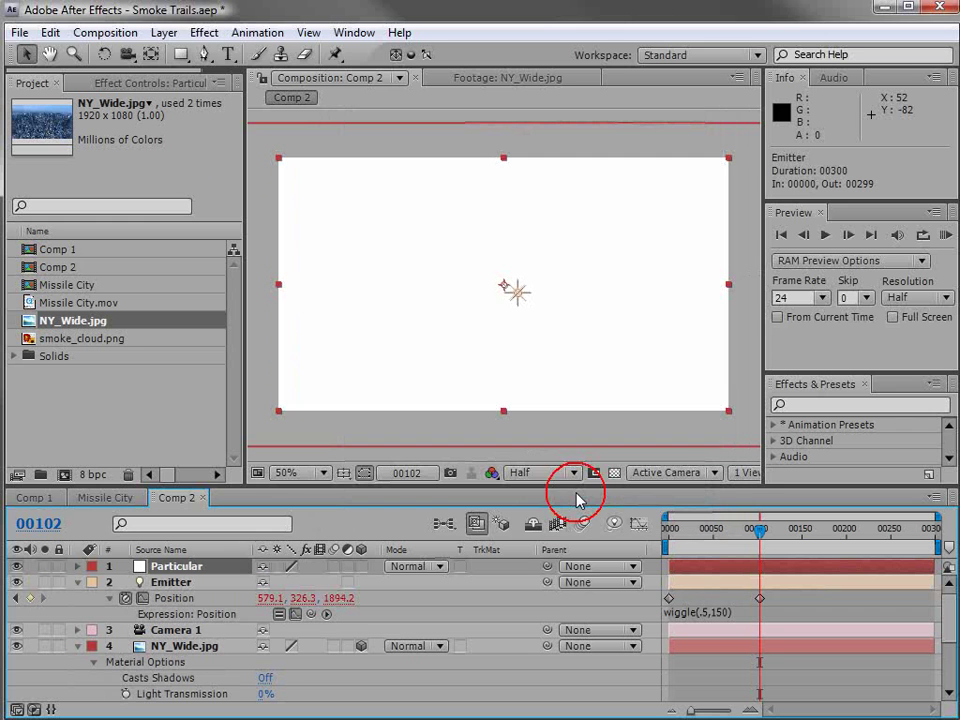
Step: Apply the Trapcode Particular effect to the Particular solid and widen the area showing its effect settings
click(208, 34)
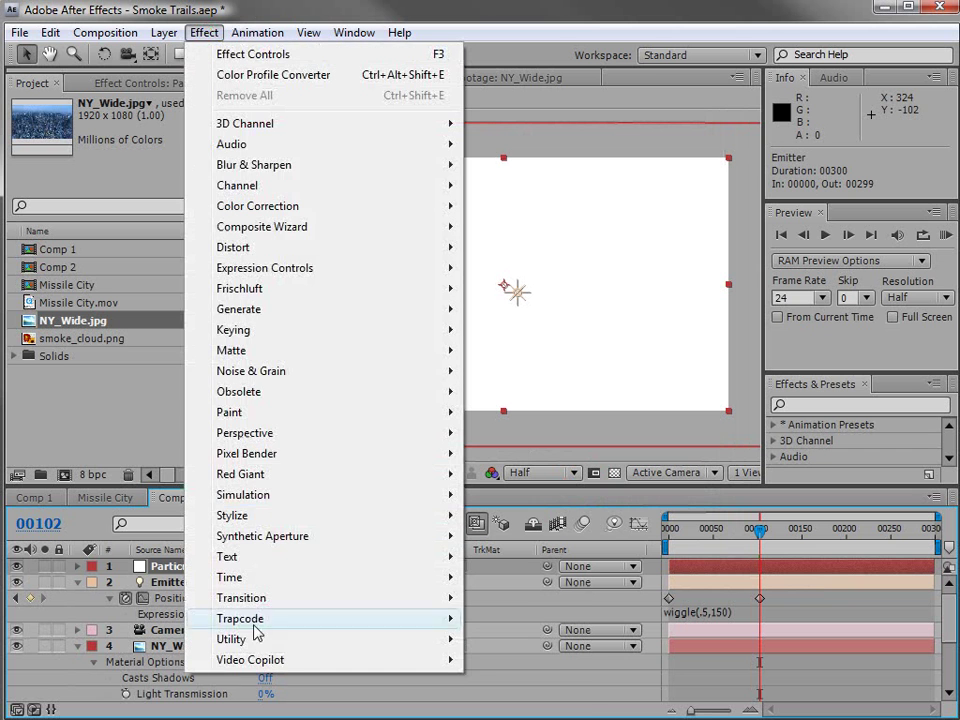
mouse_move(231, 620)
click(535, 680)
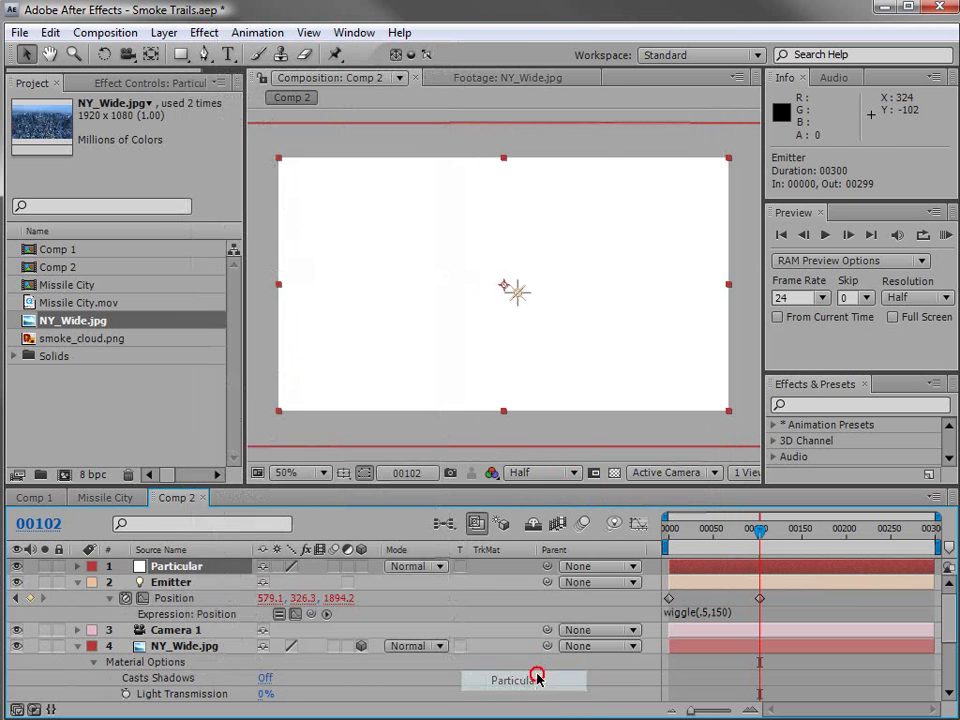
drag(249, 208, 278, 208)
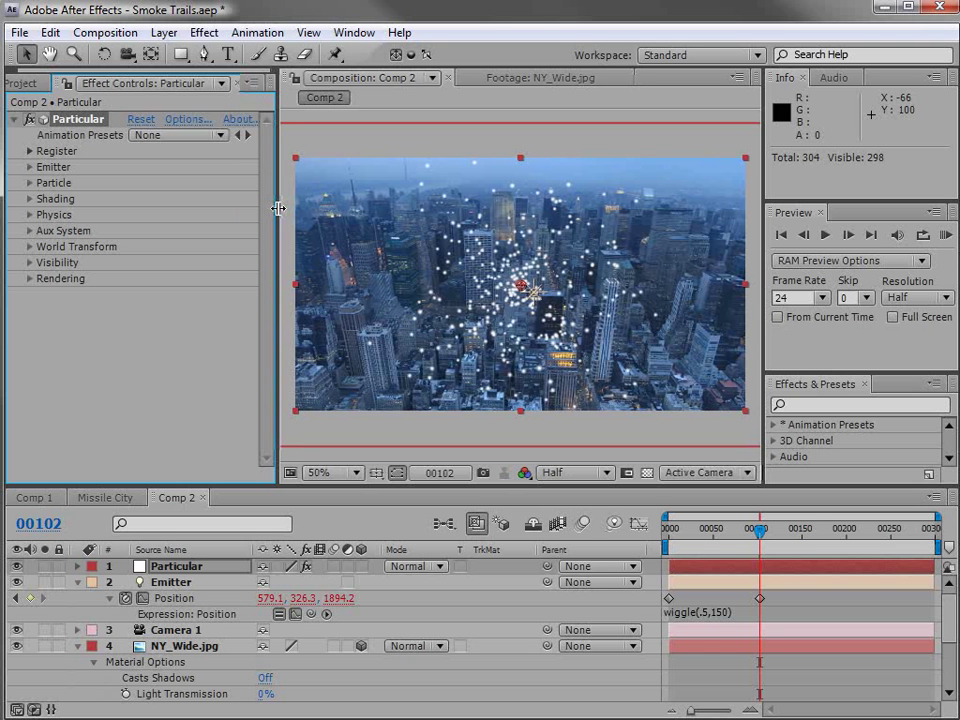
Step: Set Particular's Emitter Type to Light(s) and scrub back to frame 30 to check the particle trail
click(30, 168)
click(174, 151)
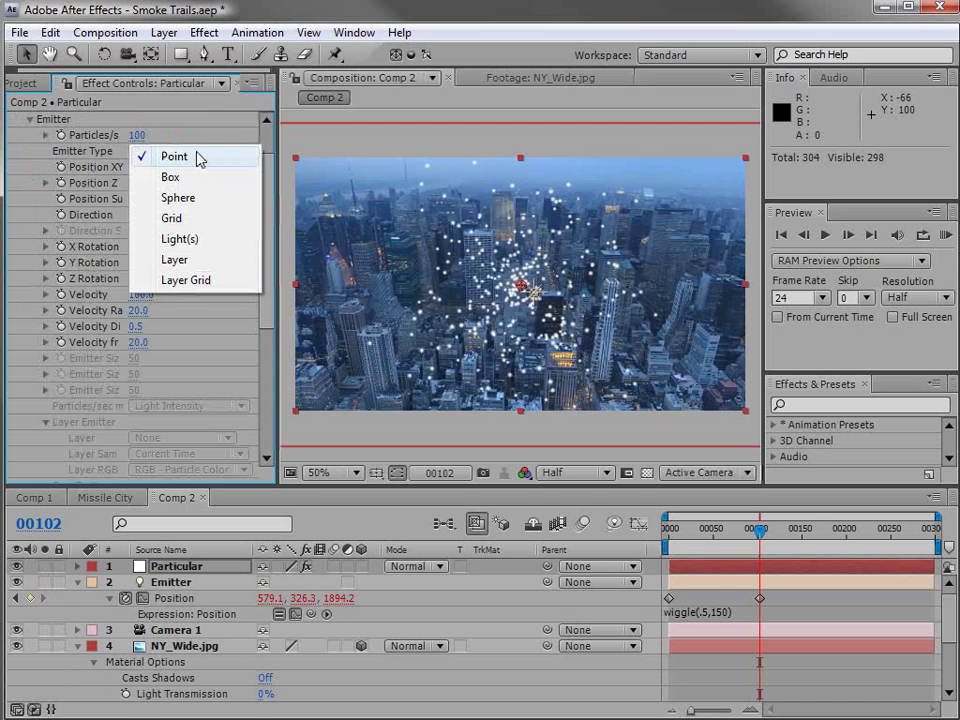
click(200, 240)
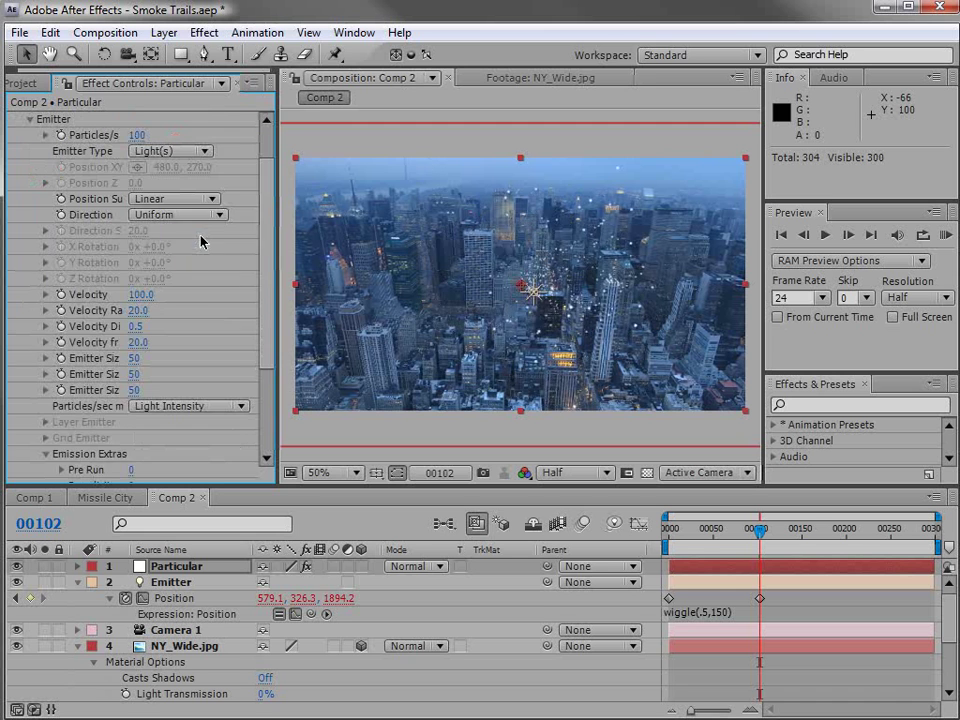
drag(758, 530, 693, 527)
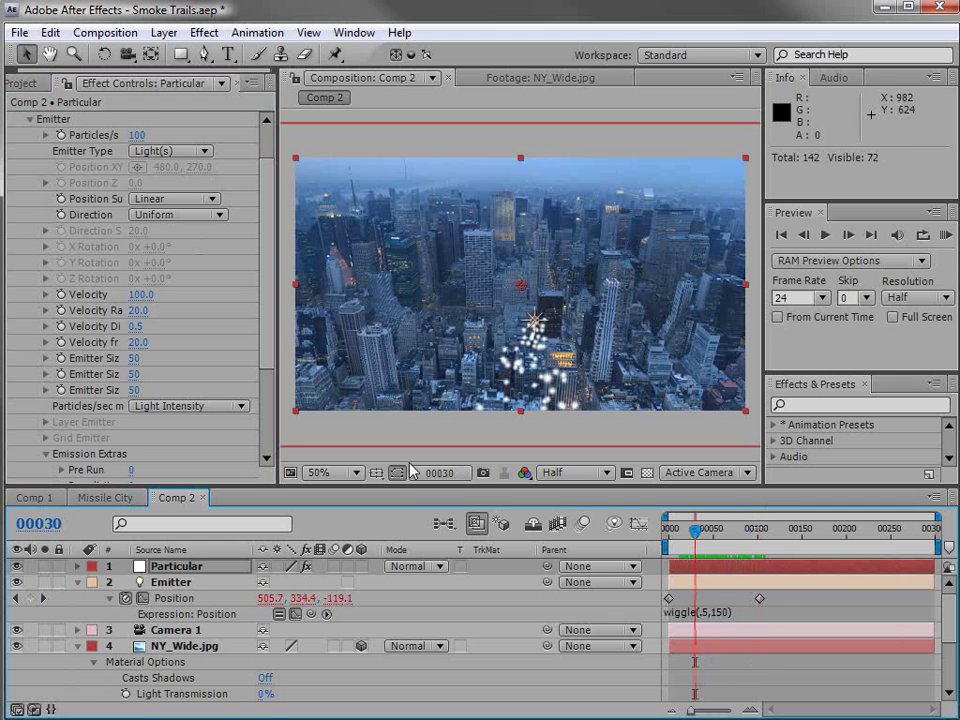
Step: Set Particular's Velocity, Velocity Random, Velocity Distribution and Velocity from Motion to 0
click(270, 328)
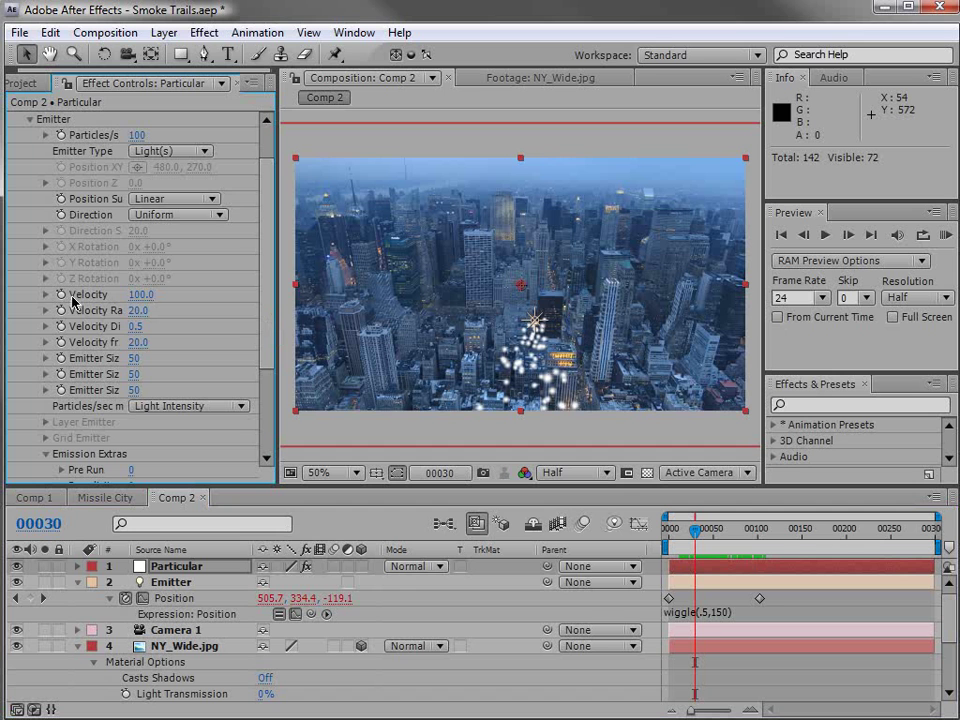
click(138, 294)
text(0)
key(Return)
click(137, 311)
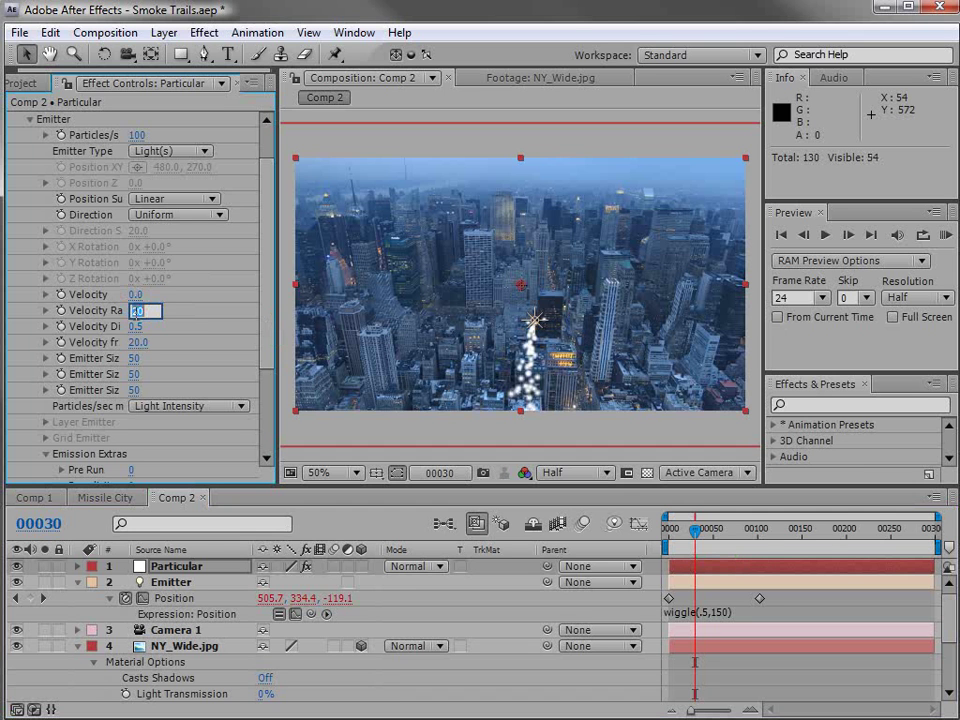
text(0)
key(Return)
click(135, 326)
text(0)
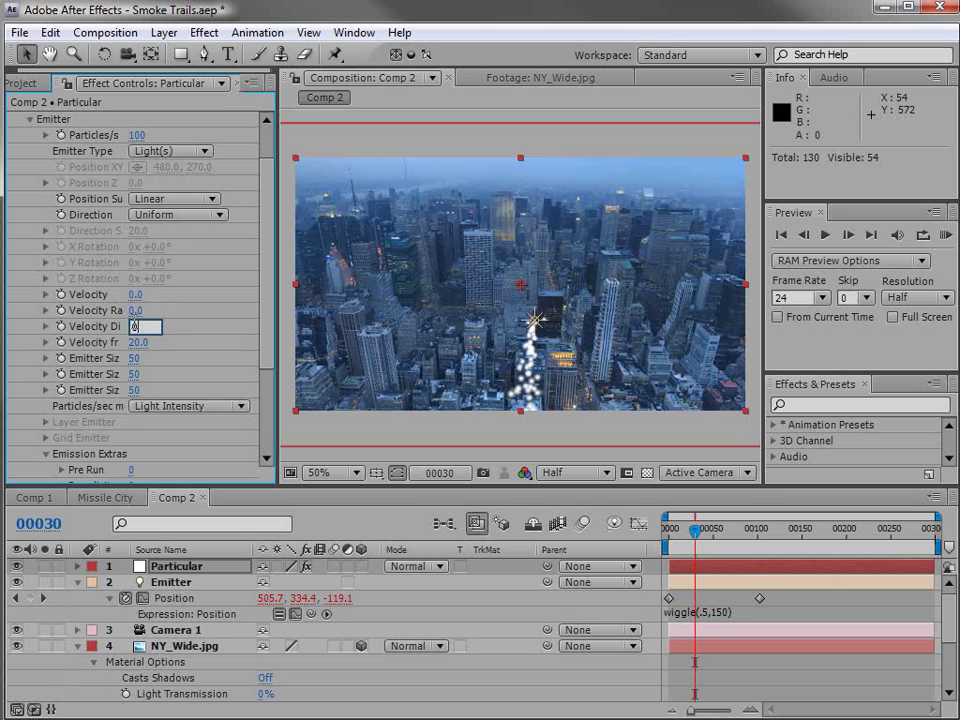
key(Return)
click(135, 342)
text(0)
key(Return)
Step: Set all three Emitter Size values of the Particular effect to 0
click(135, 358)
text(0)
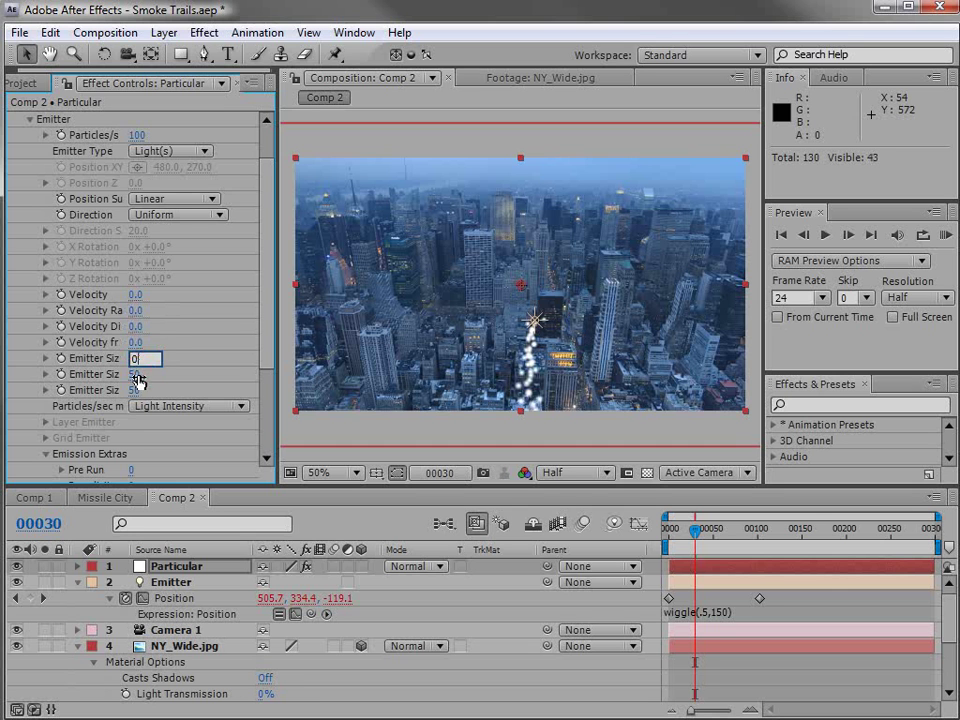
key(Return)
click(135, 374)
text(0)
key(Return)
click(135, 390)
text(0)
key(Return)
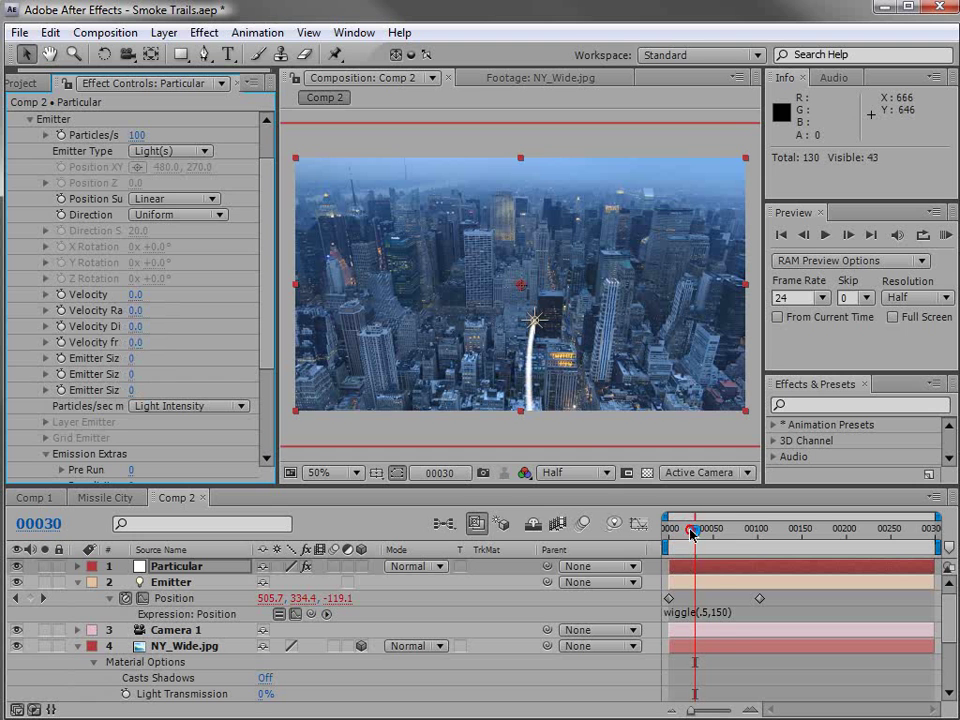
Step: Add an Emitter position keyframe at frame 74, then shift all its position keyframes together along X to about 851
drag(691, 532, 735, 545)
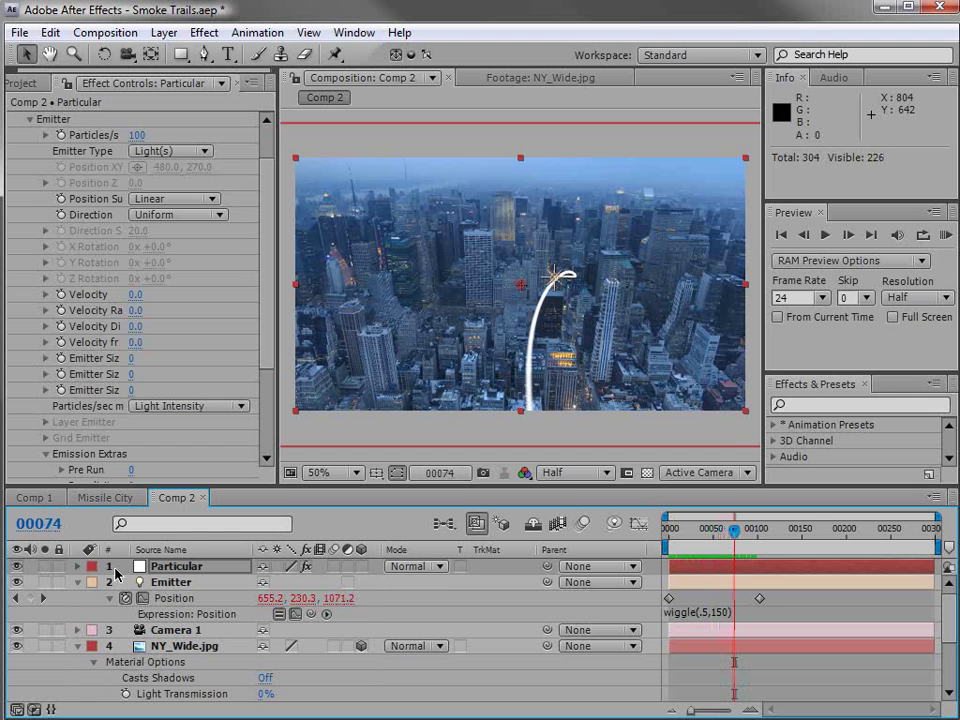
click(31, 598)
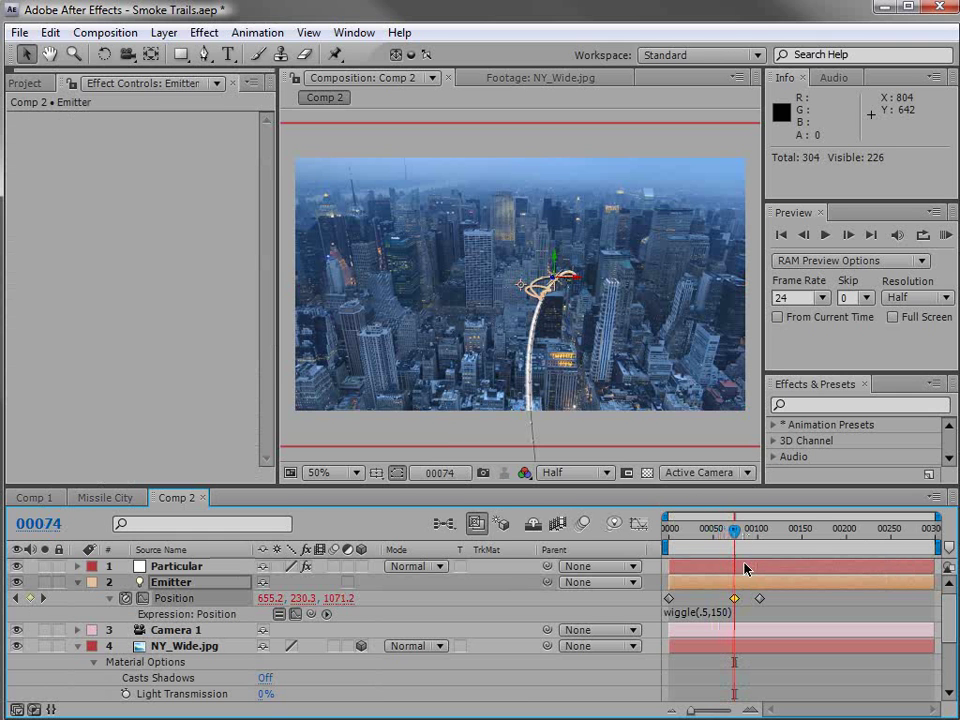
click(172, 601)
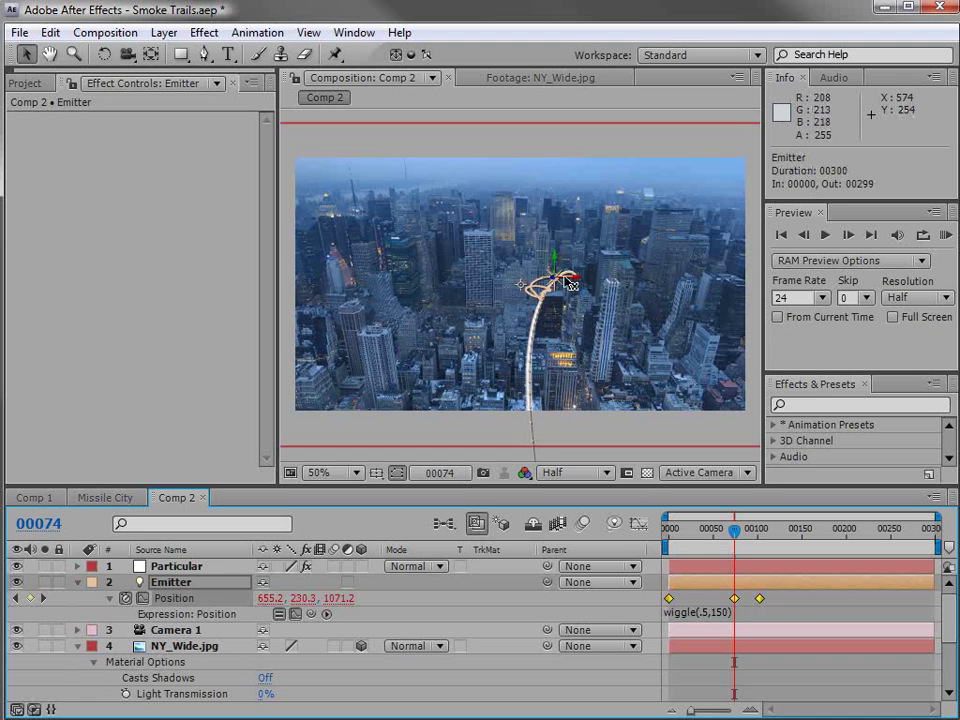
drag(569, 284, 600, 278)
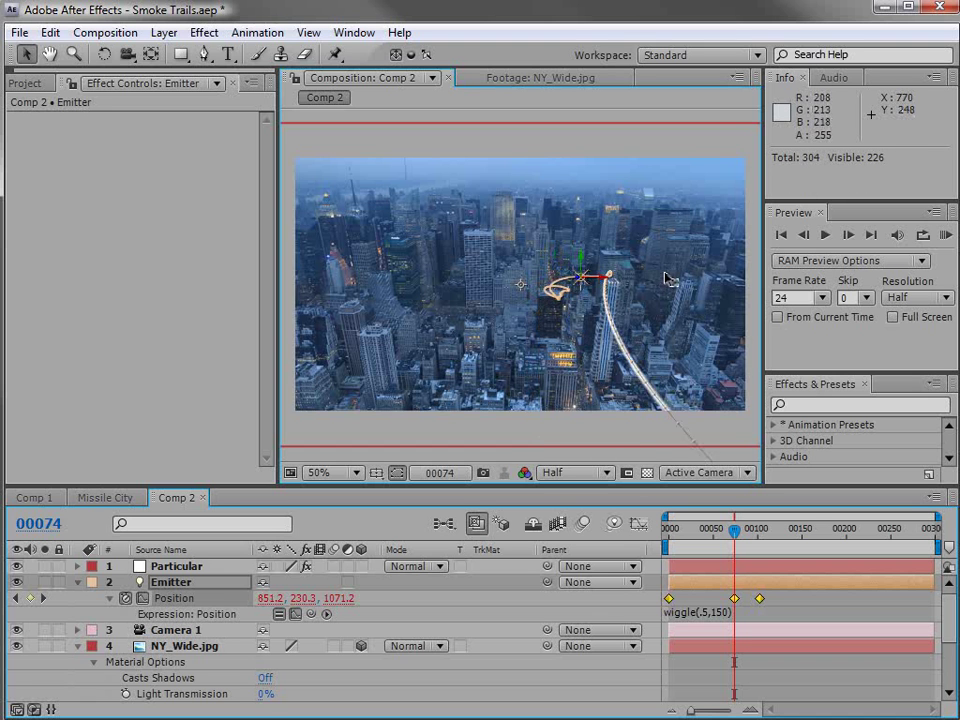
Step: Shift all Emitter position keyframes along X to about 891, then replace the frame 74 keyframe with one at frame 62
drag(668, 278, 686, 276)
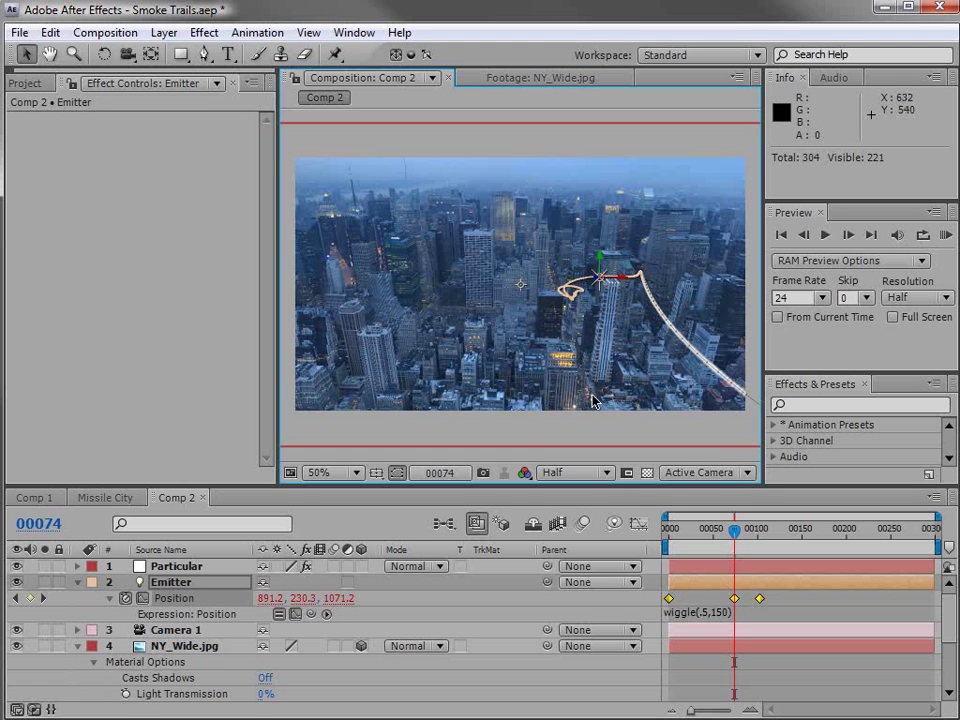
mouse_move(724, 529)
mouse_down()
mouse_move(697, 531)
mouse_move(723, 531)
mouse_up()
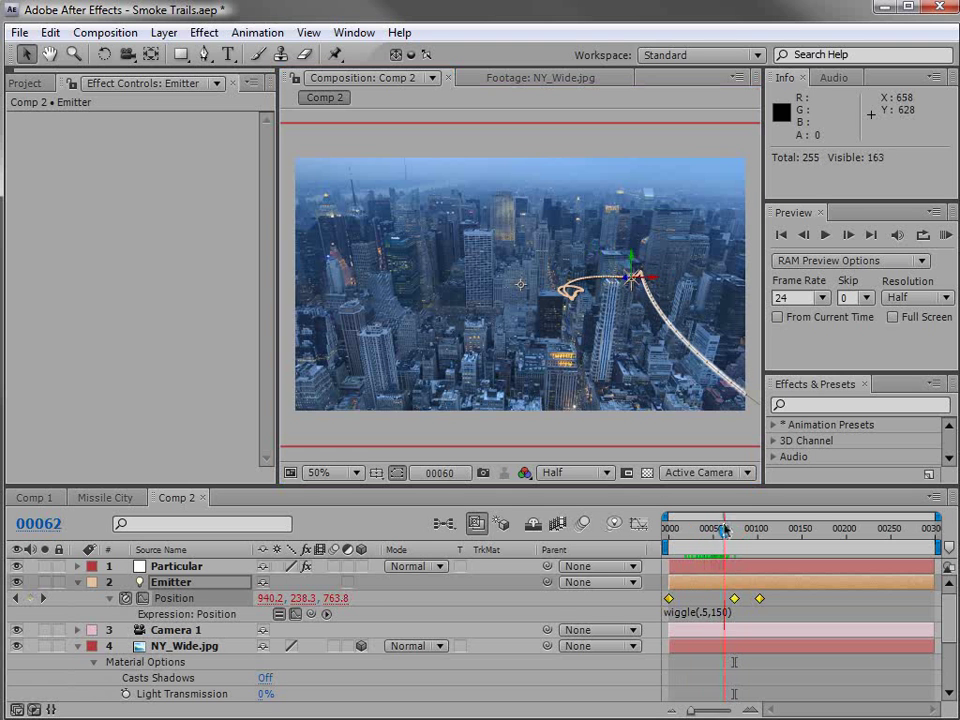
click(734, 599)
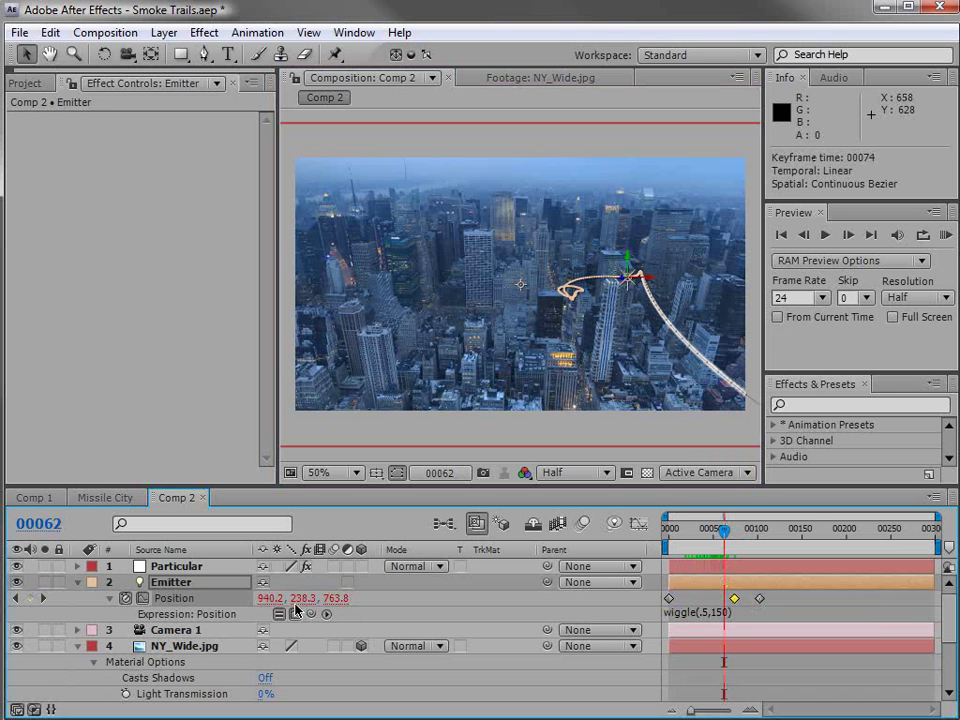
key(Delete)
click(30, 598)
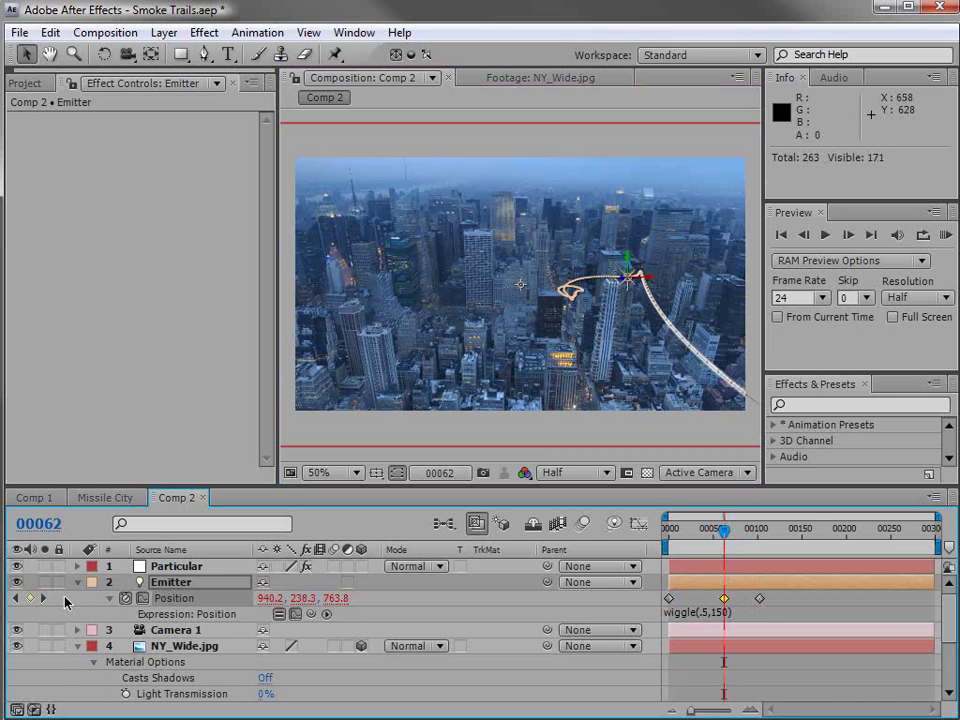
Step: Move all Emitter position keyframes together to about 861, 159 at frame 62, delete the middle keyframe, and check the trail at frame 24
click(168, 599)
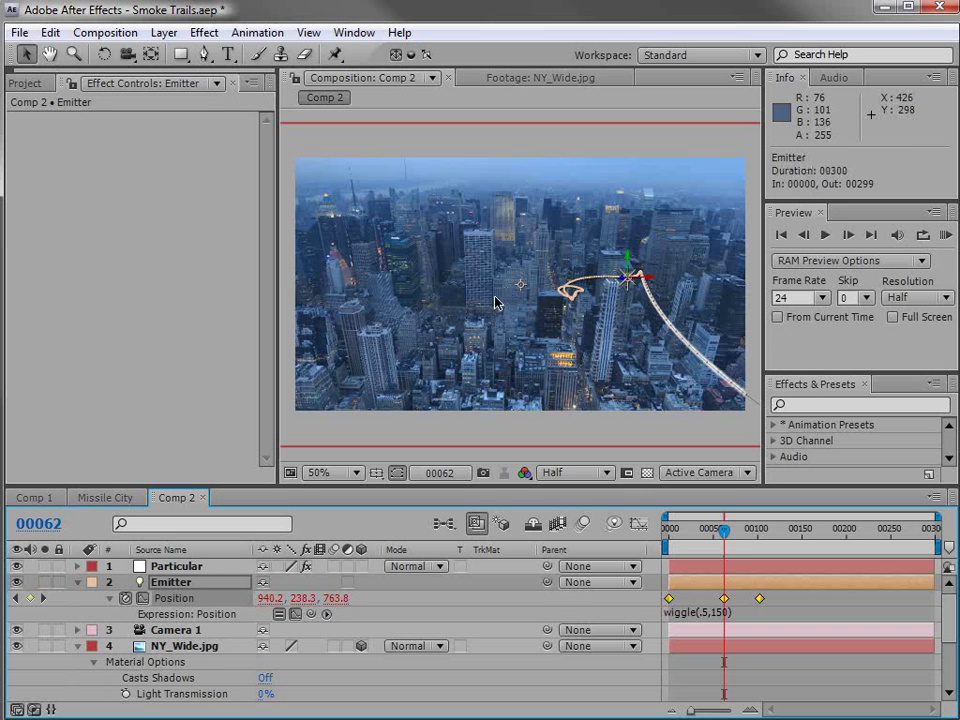
mouse_move(625, 275)
mouse_down()
mouse_move(626, 246)
mouse_move(624, 263)
mouse_move(604, 263)
mouse_move(612, 262)
mouse_up()
click(735, 600)
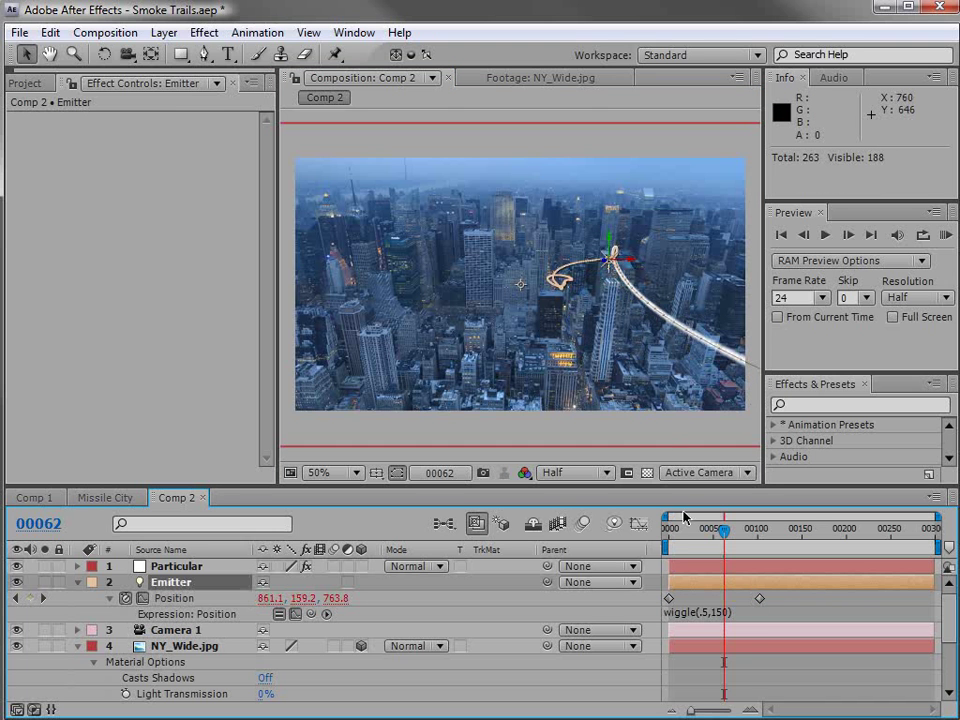
drag(723, 528, 689, 533)
click(789, 591)
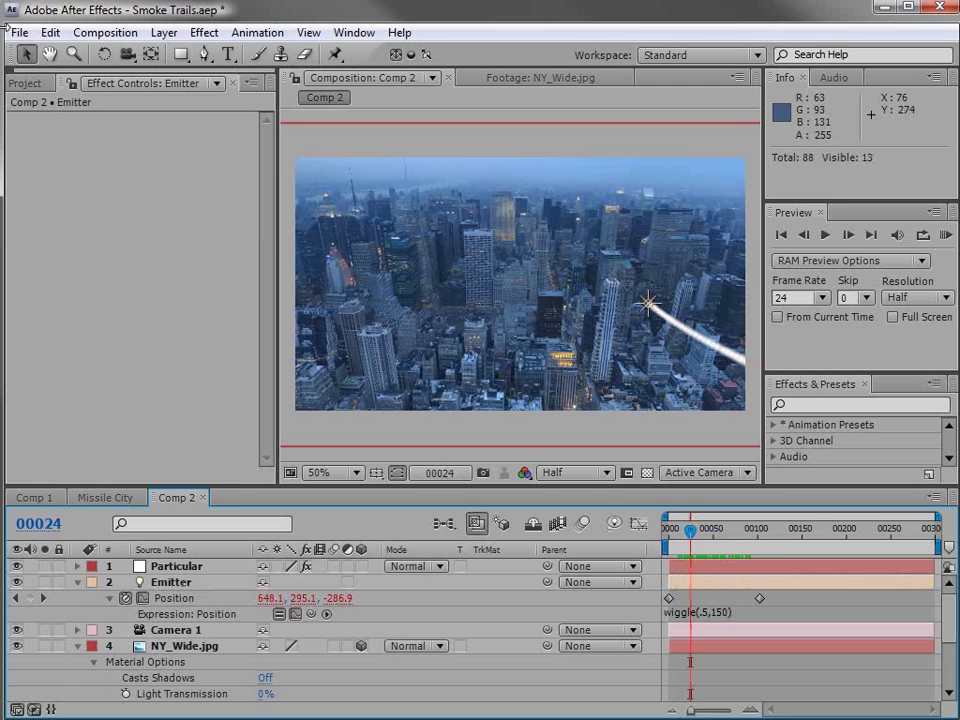
Step: Inspect the smoke_cloud.png footage against the transparency grid, then return to the Comp 2 view
click(20, 83)
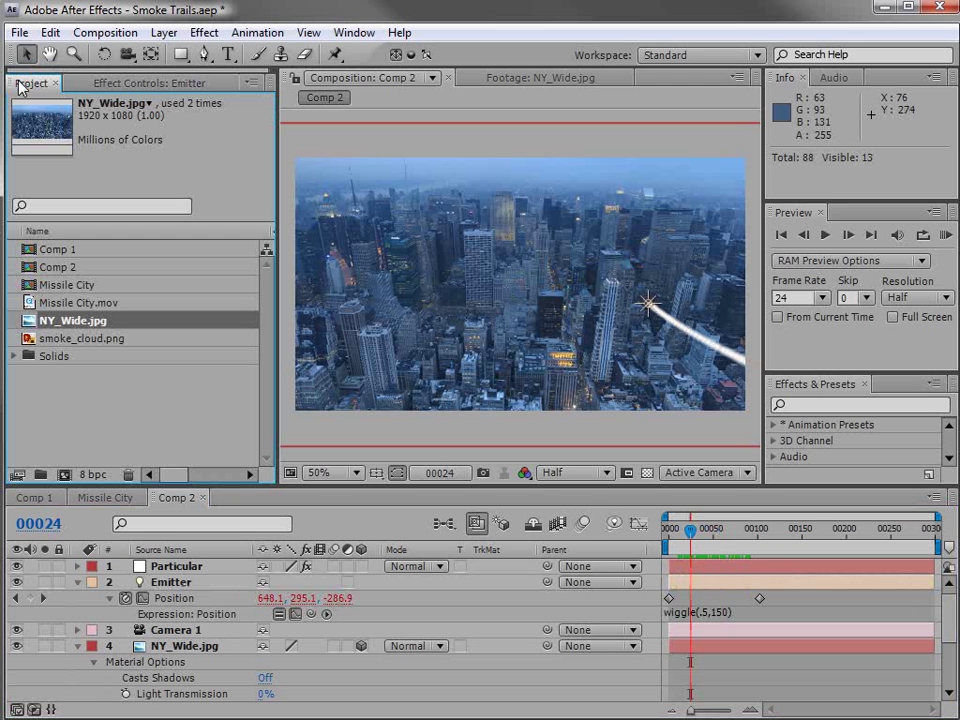
click(28, 340)
double_click(28, 340)
scroll(486, 315, up, 2)
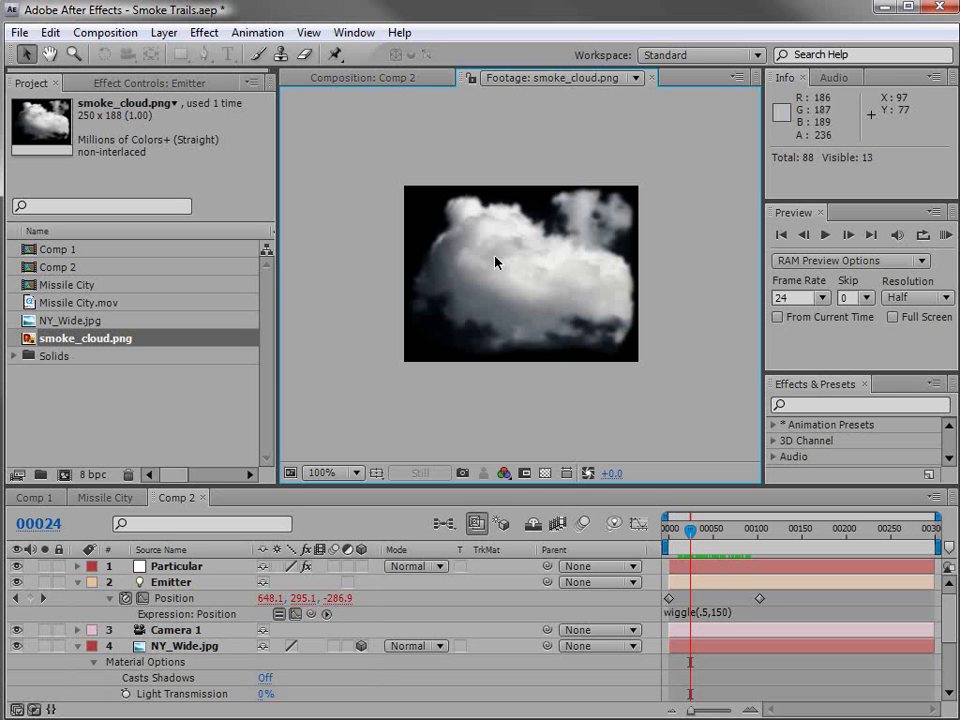
click(543, 475)
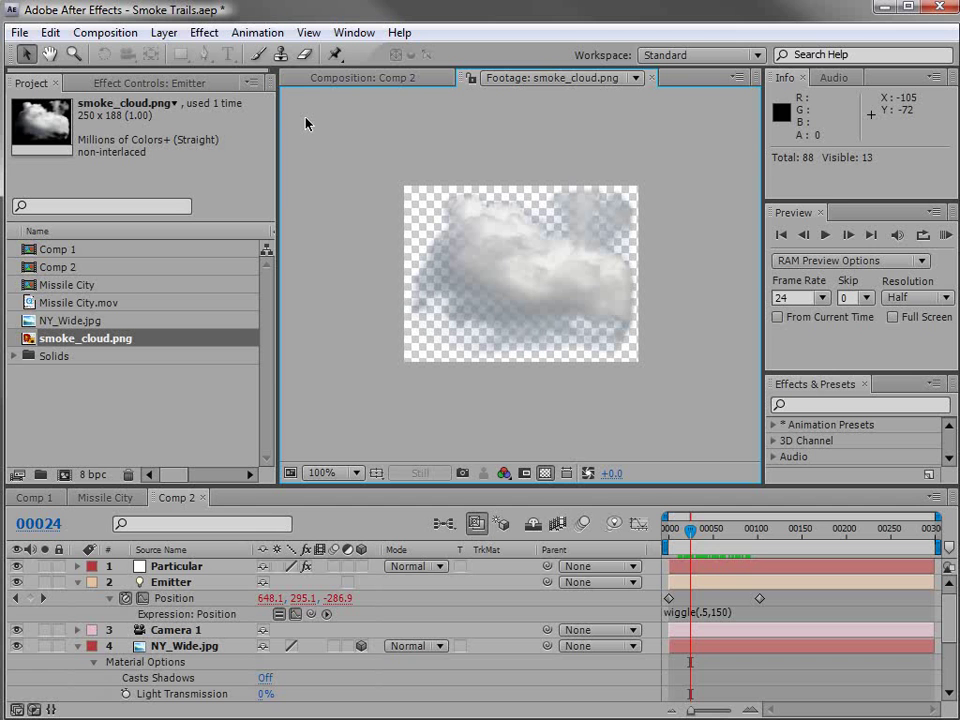
click(335, 77)
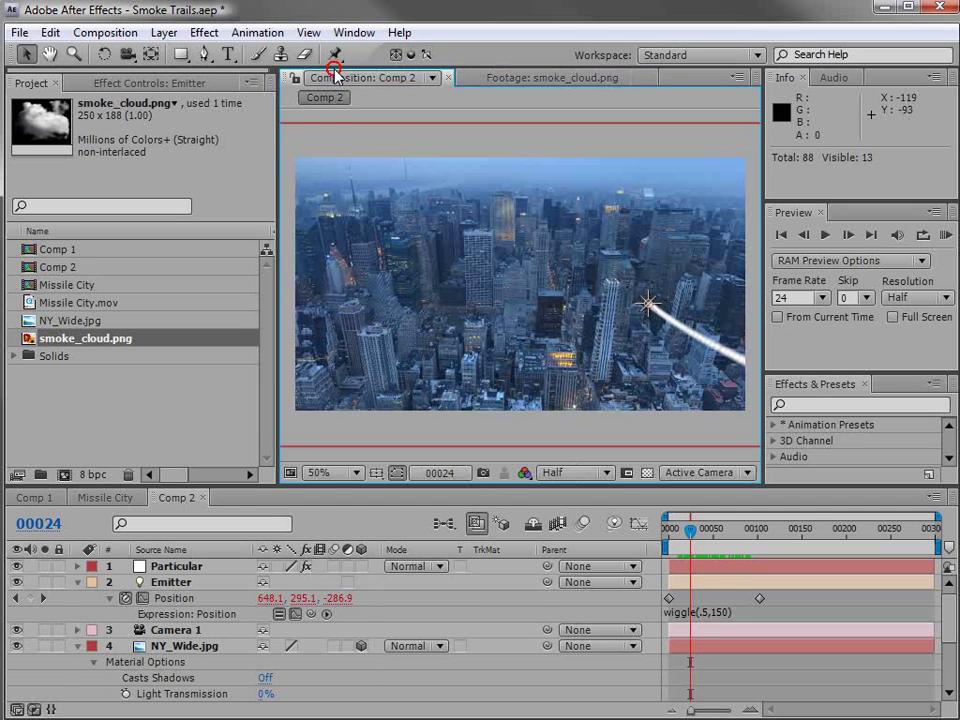
Step: Save the project and add smoke_cloud.png to Comp 2 as a layer above Particular
click(19, 32)
click(60, 205)
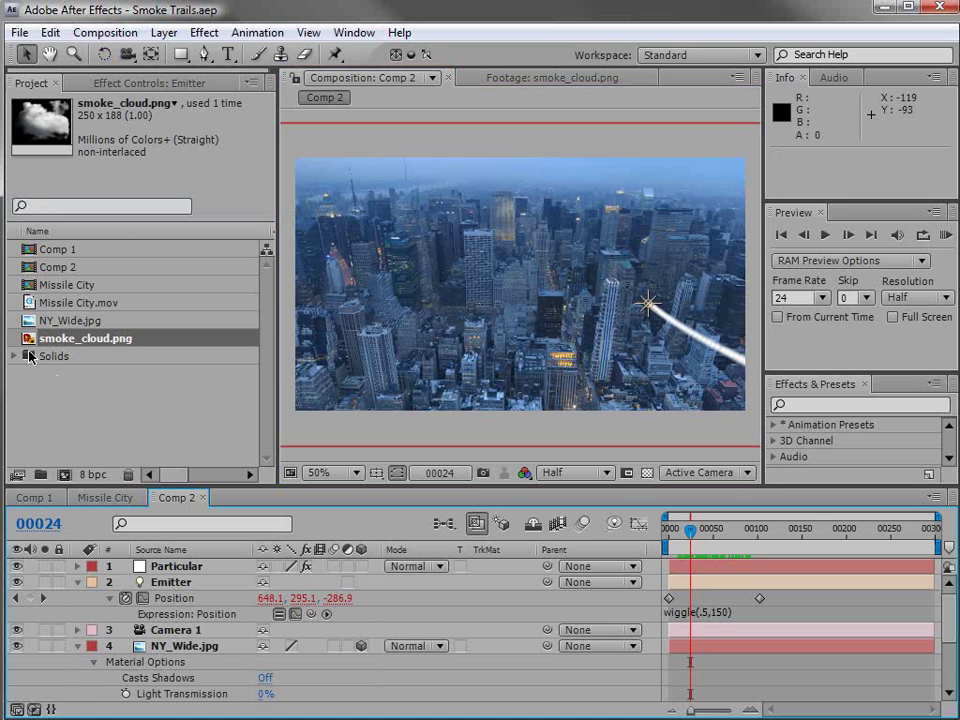
drag(27, 343, 175, 568)
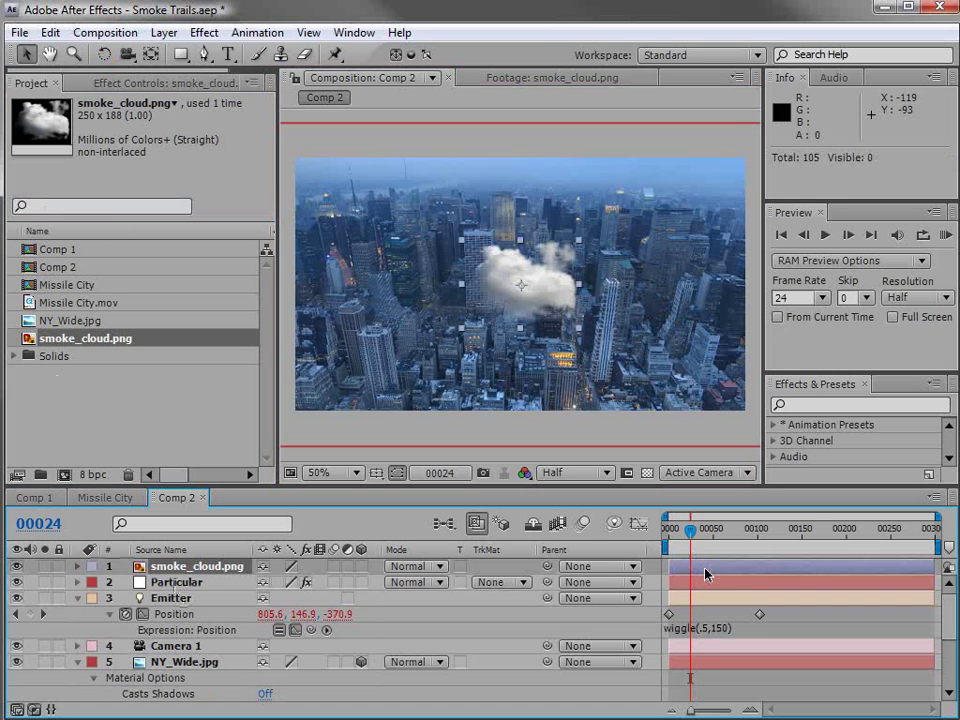
Step: Move the smoke cloud over the buildings beside the trail at frame 77, then hide the smoke_cloud.png layer
drag(707, 528, 681, 528)
drag(545, 295, 659, 237)
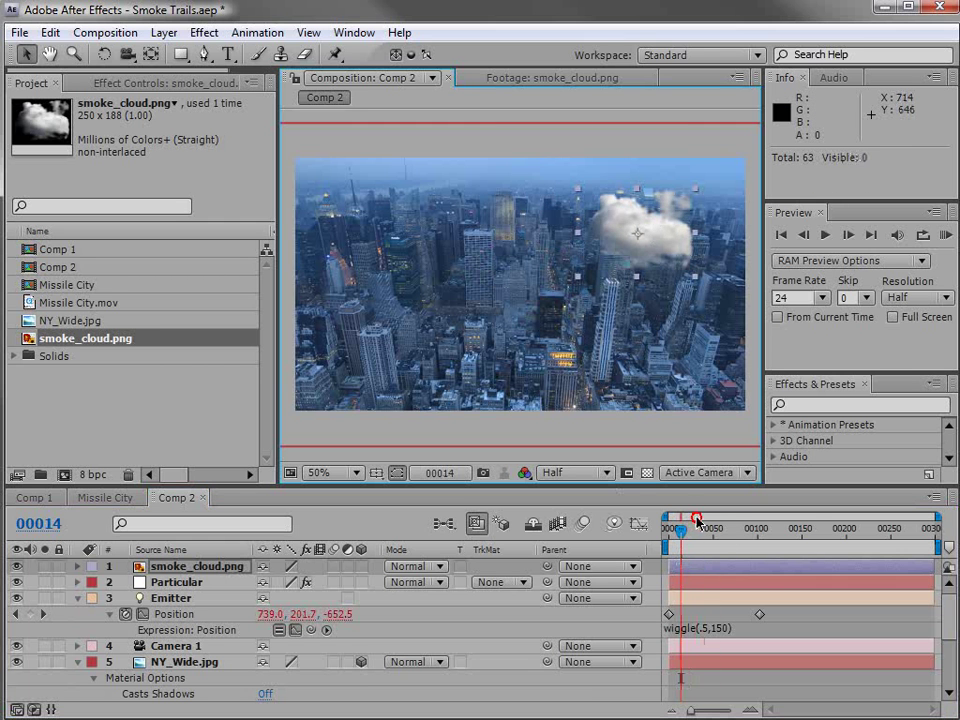
drag(697, 522, 737, 528)
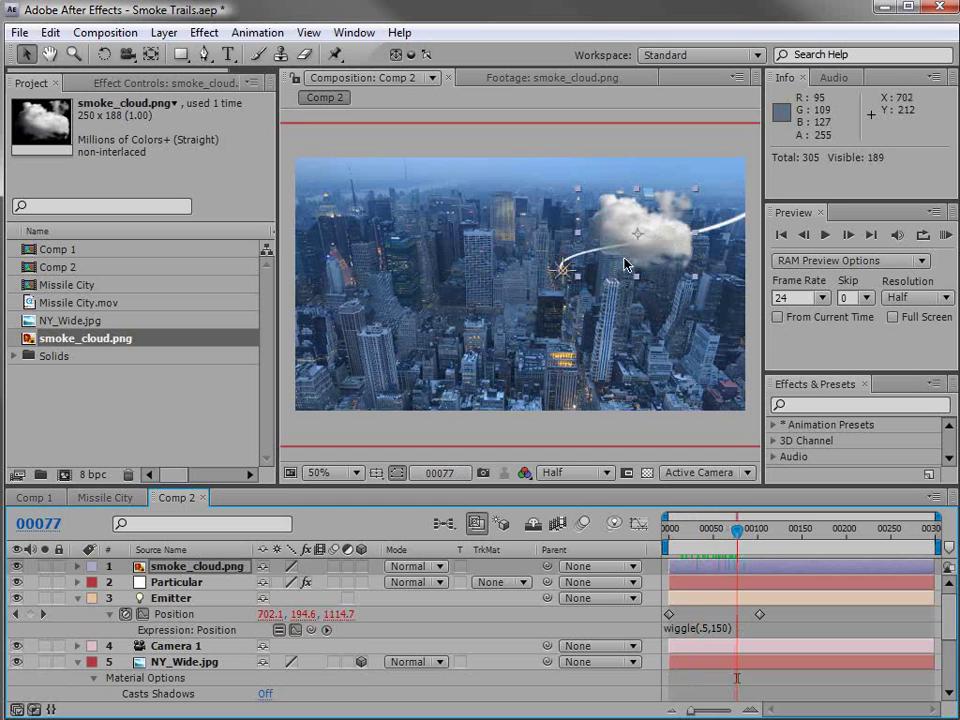
drag(624, 265, 428, 275)
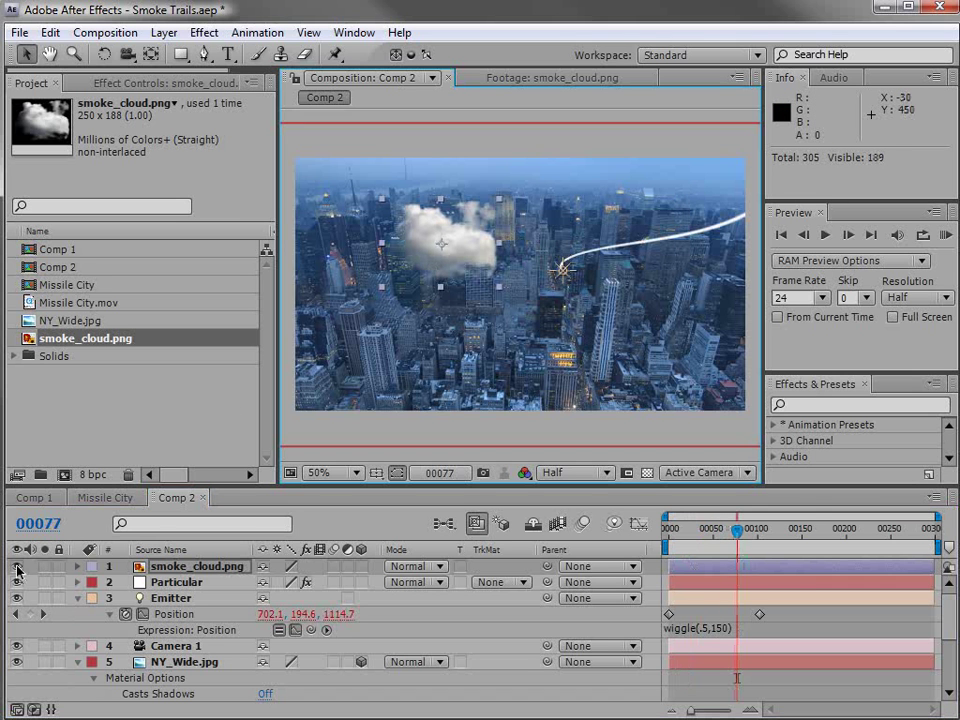
click(17, 566)
Step: Set the Particle Type of the Particular effect to Sprite
click(165, 583)
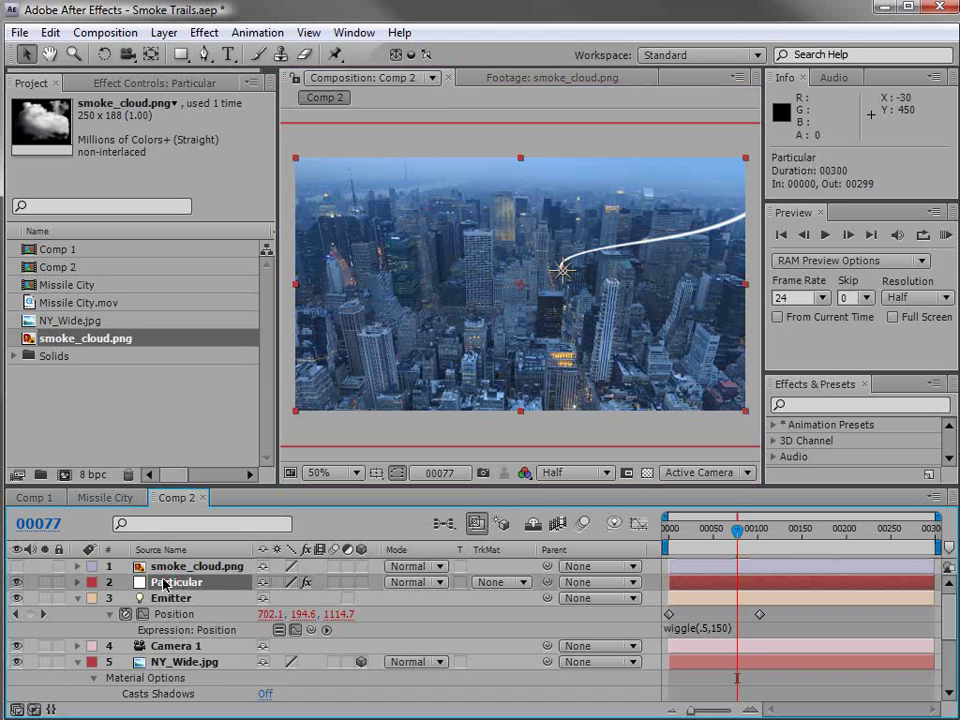
click(140, 83)
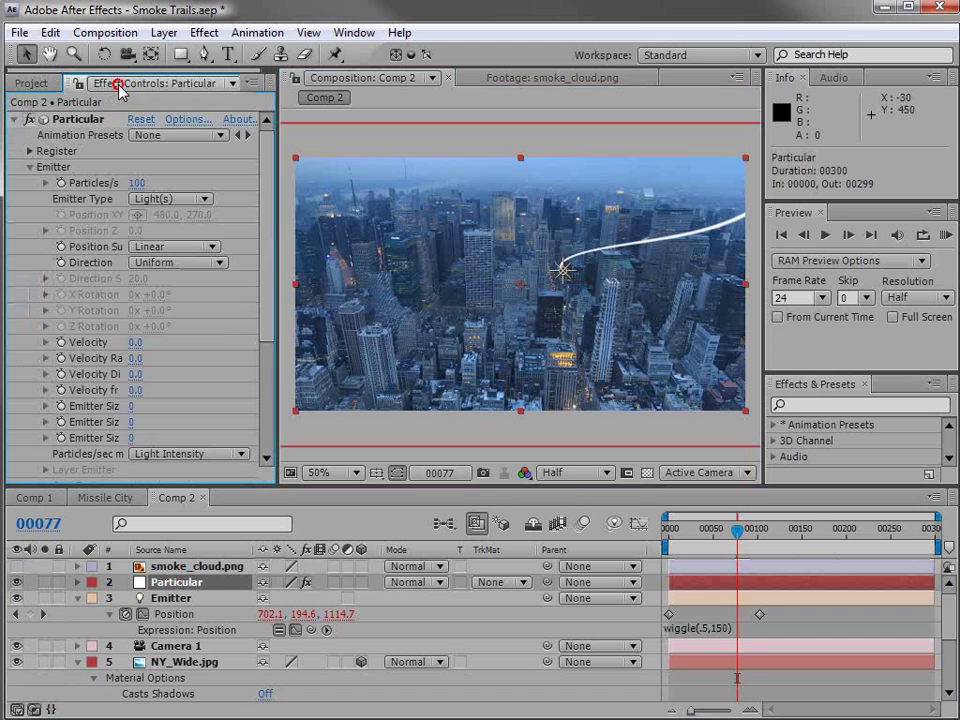
drag(278, 220, 343, 214)
click(31, 162)
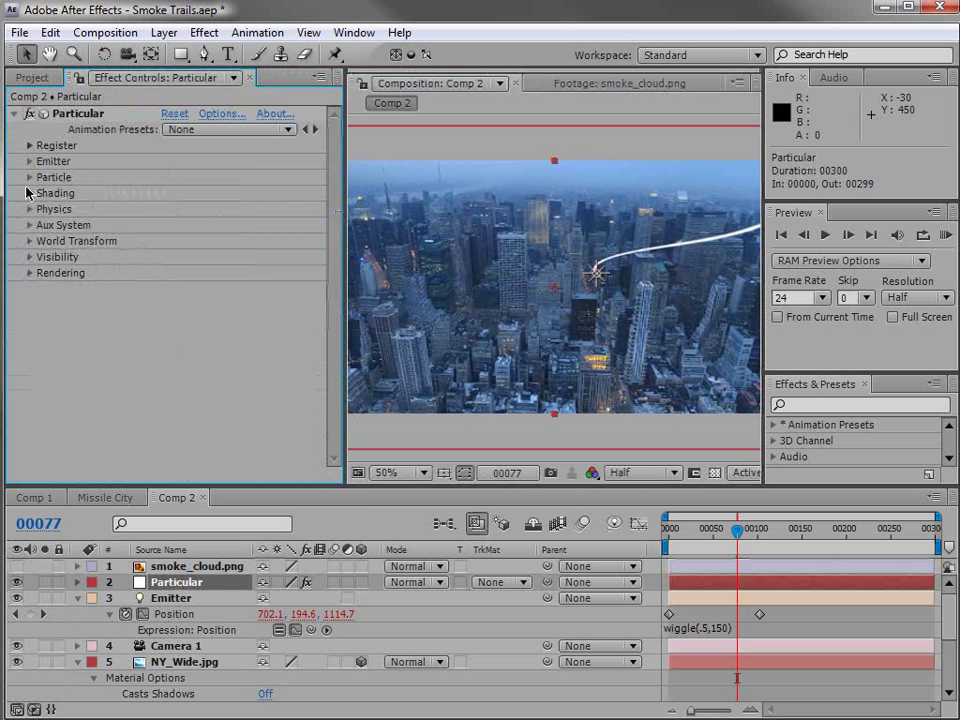
click(29, 177)
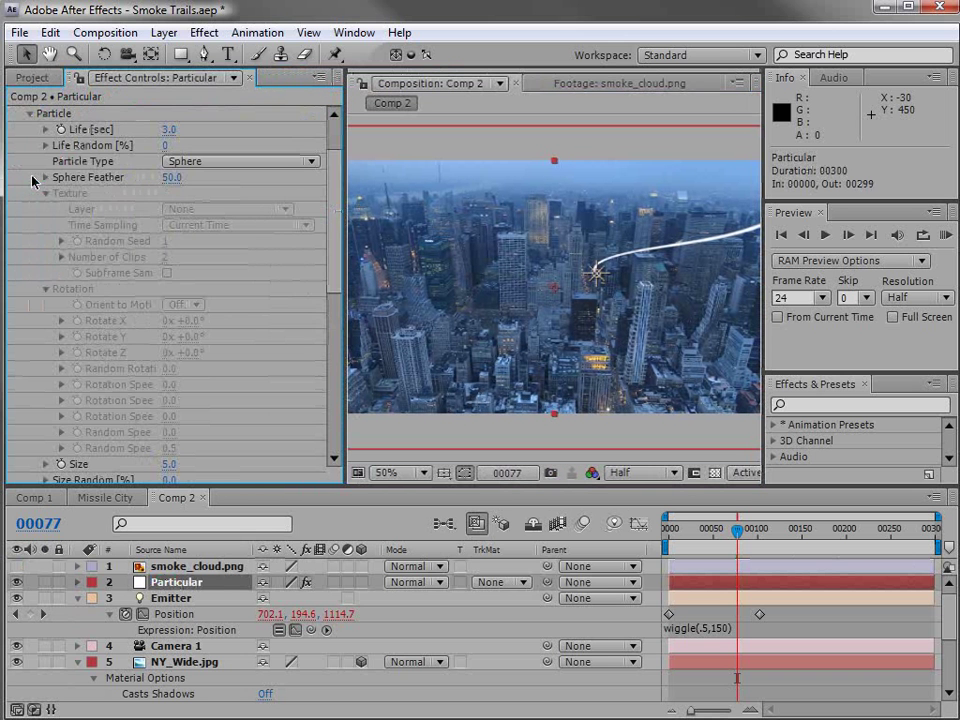
scroll(258, 200, up, 2)
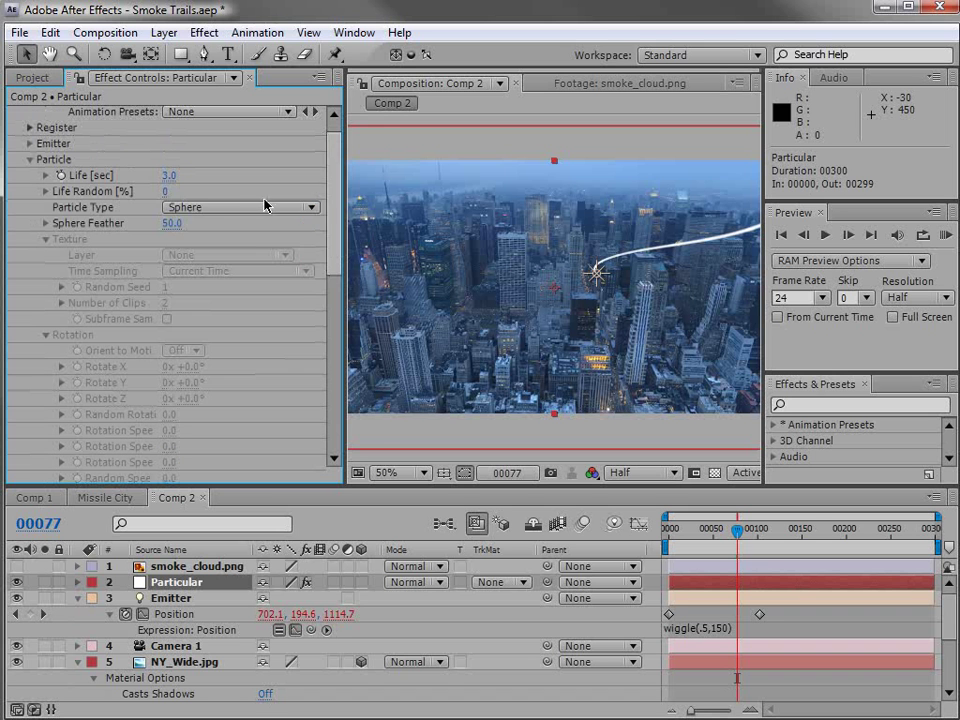
click(265, 206)
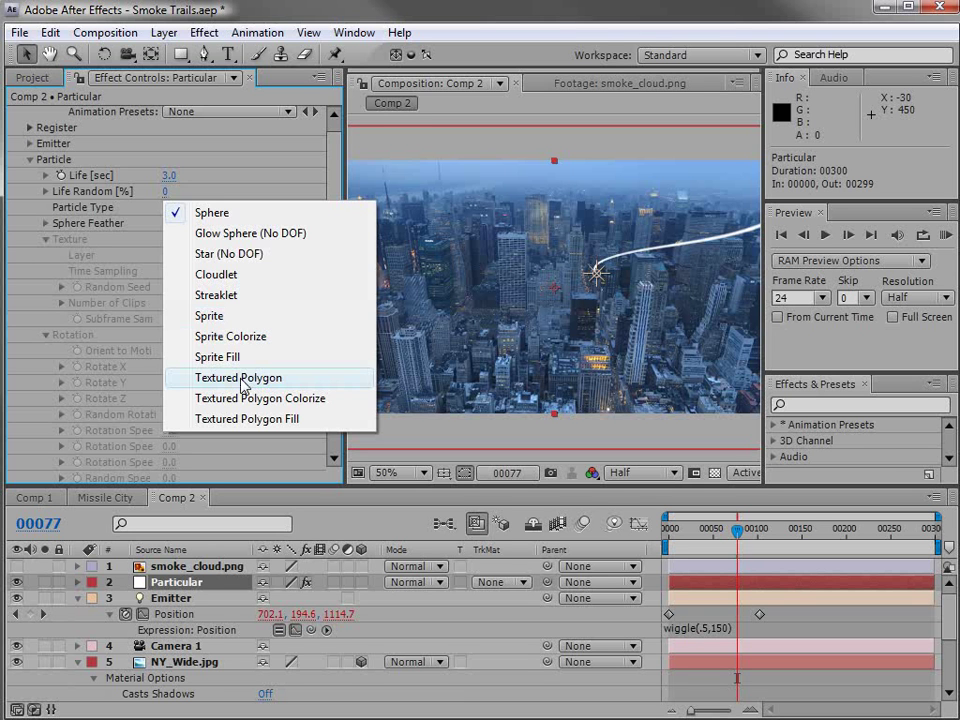
click(218, 317)
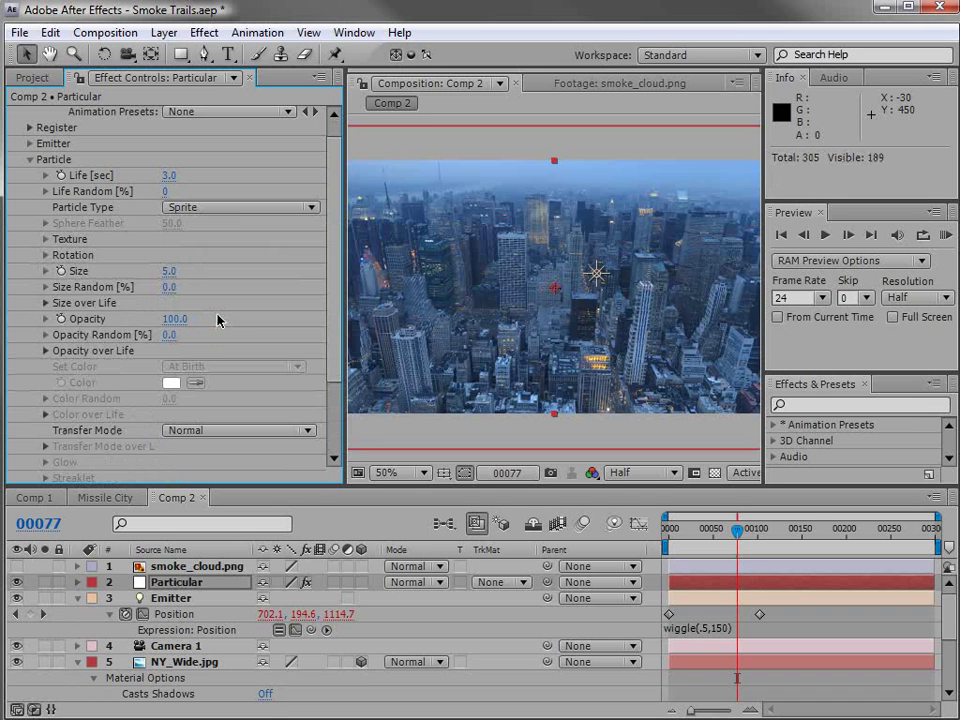
Step: Assign the smoke_cloud.png layer as the sprite particles' texture
click(45, 239)
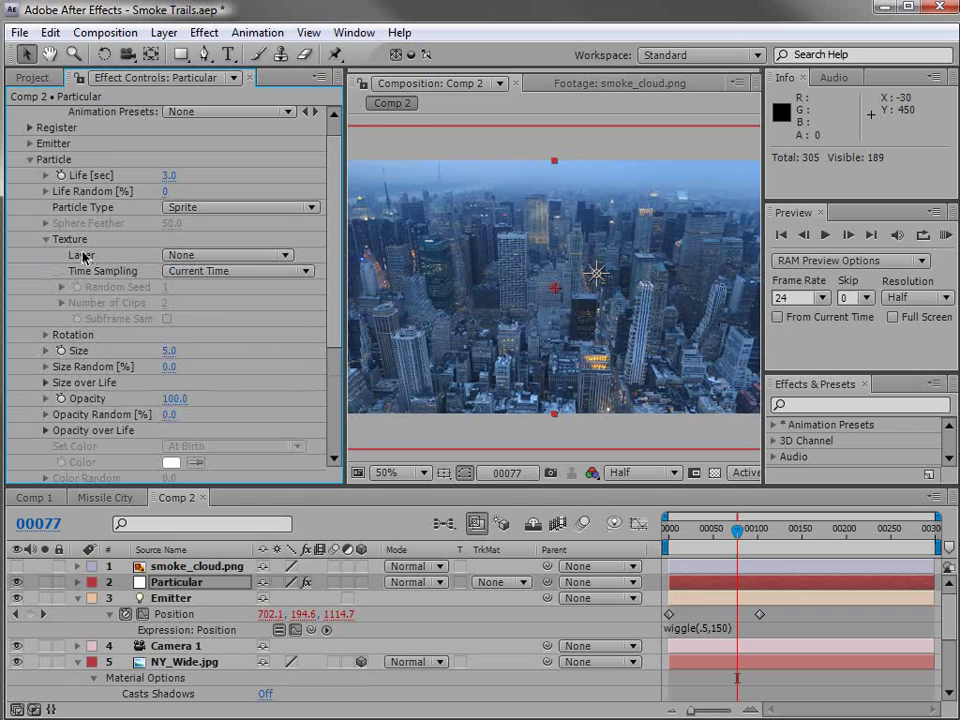
click(214, 256)
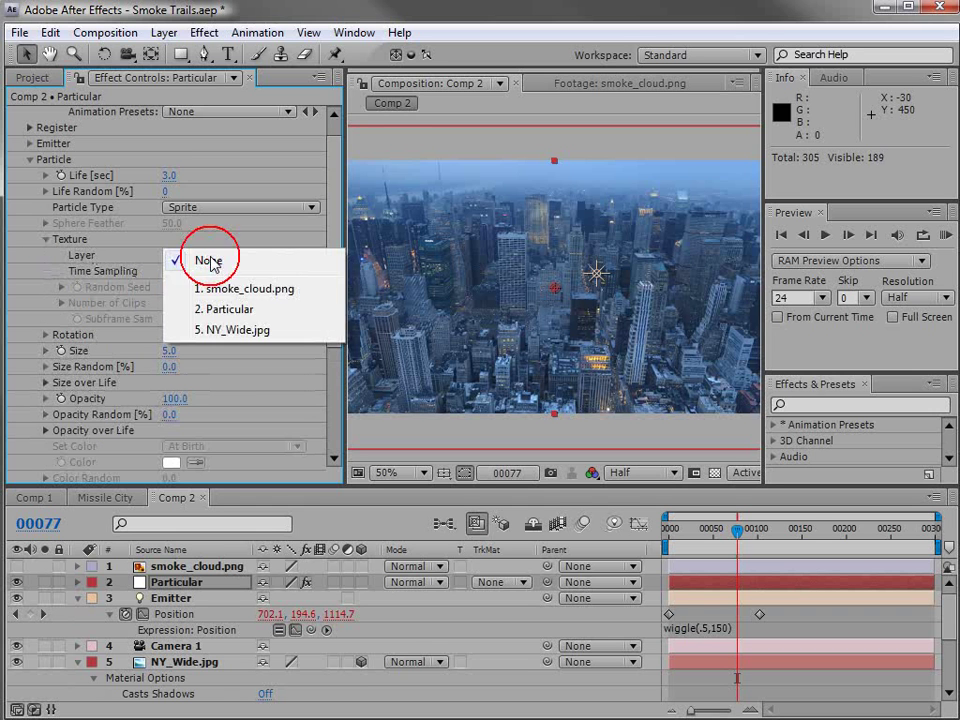
click(253, 292)
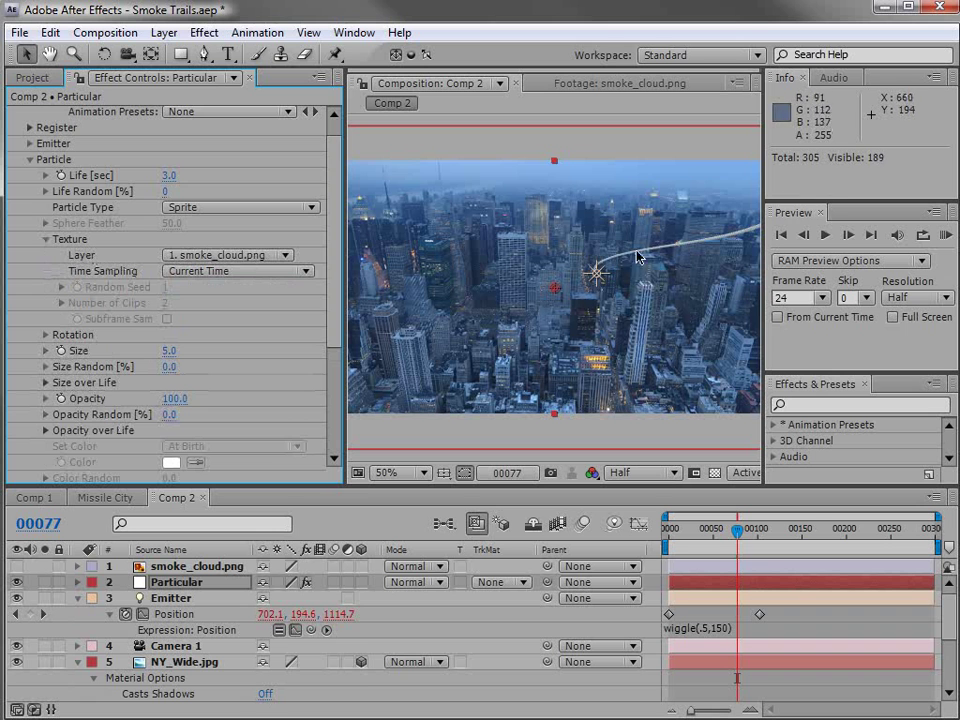
Step: Set the Particular effect's particle Size to 58 and scrub to frame 100 to check the smoke trail
drag(336, 298, 336, 315)
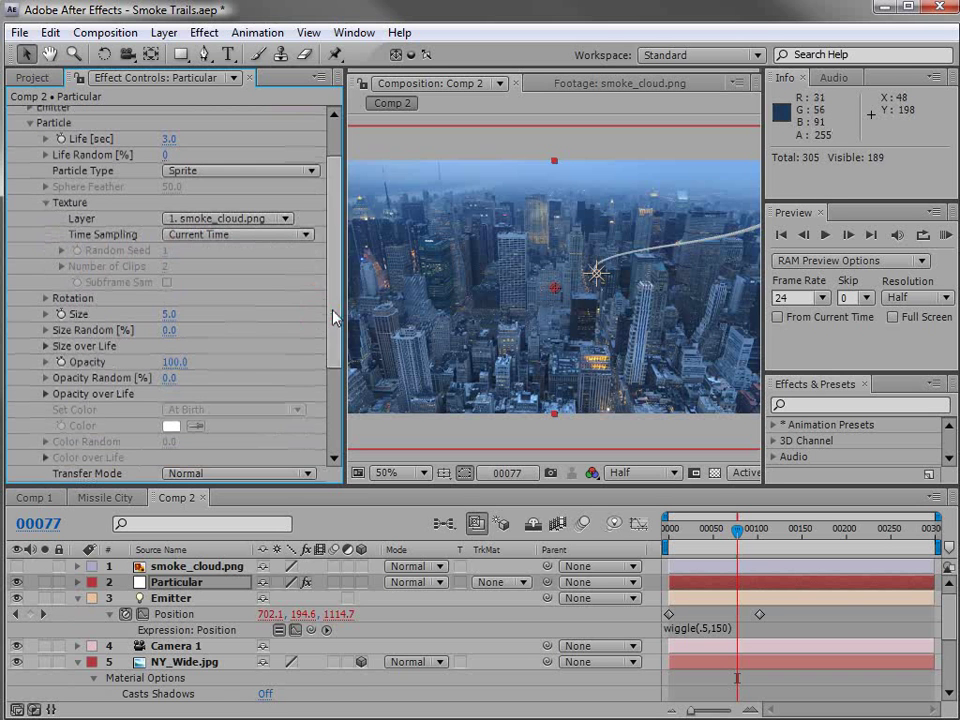
drag(174, 316, 203, 311)
drag(737, 530, 732, 530)
drag(664, 304, 634, 315)
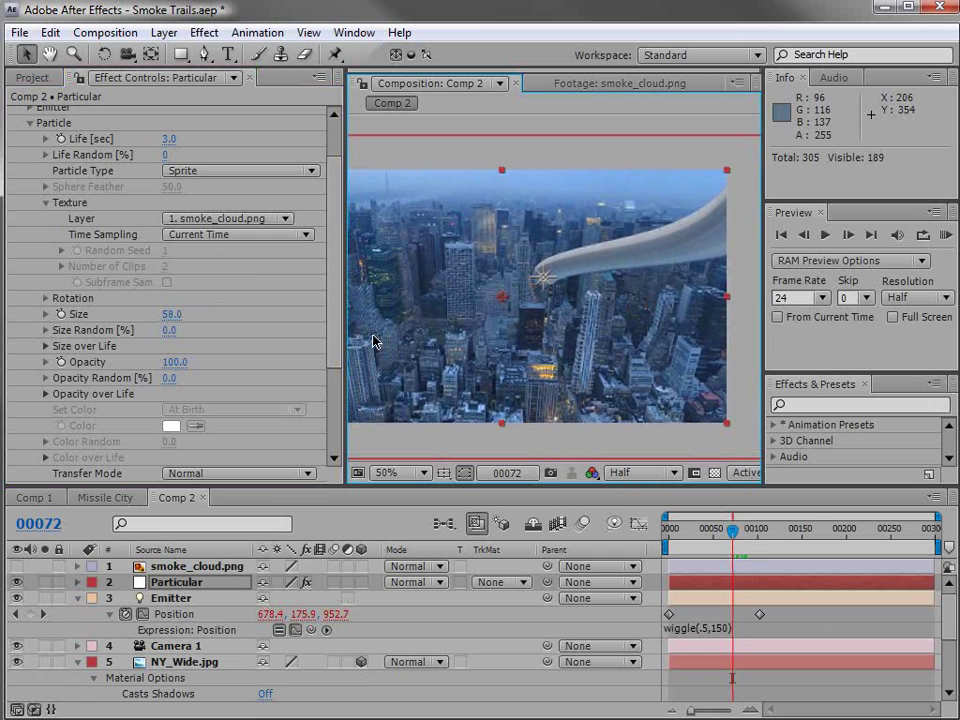
drag(733, 530, 752, 543)
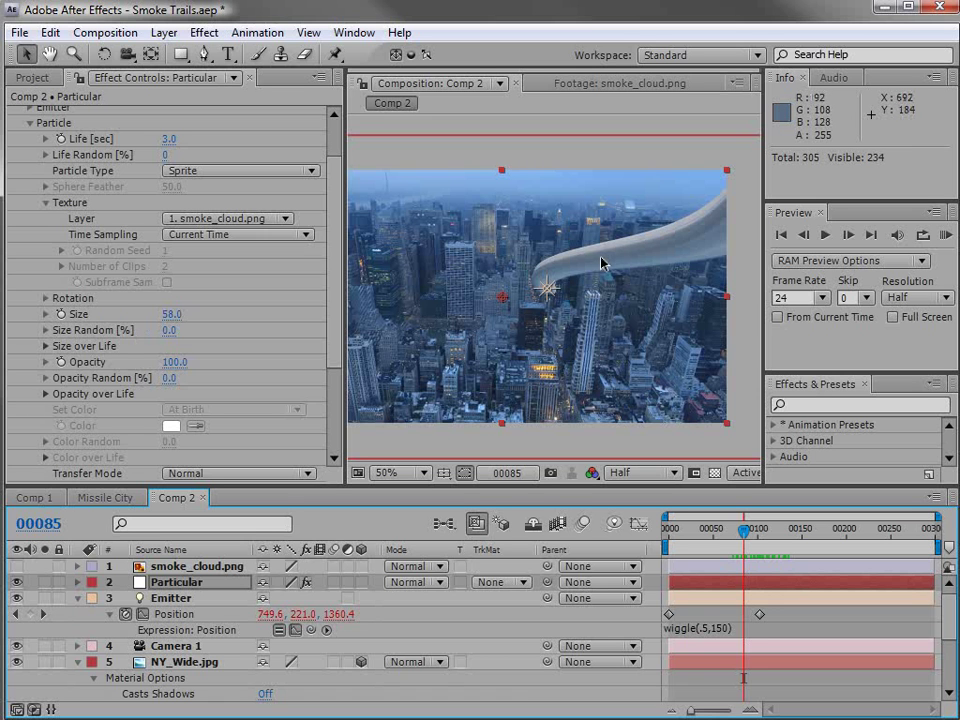
drag(750, 531, 758, 531)
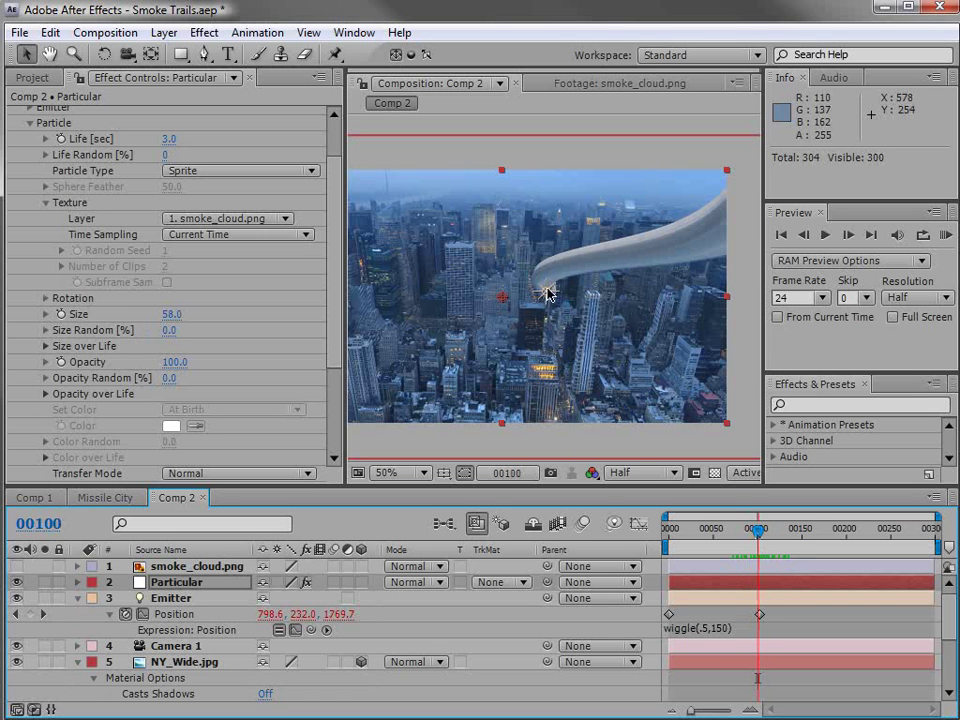
Step: Switch the composition to the Top view and zoom out to 6.25% to examine the emitter light's place in the scene
click(645, 472)
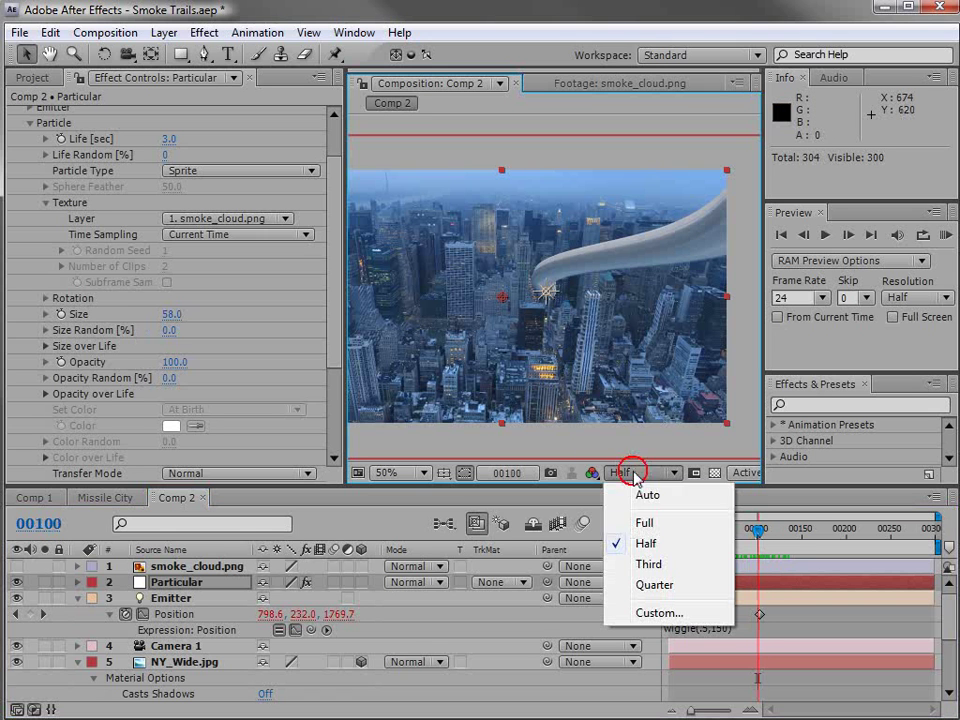
click(745, 472)
click(780, 594)
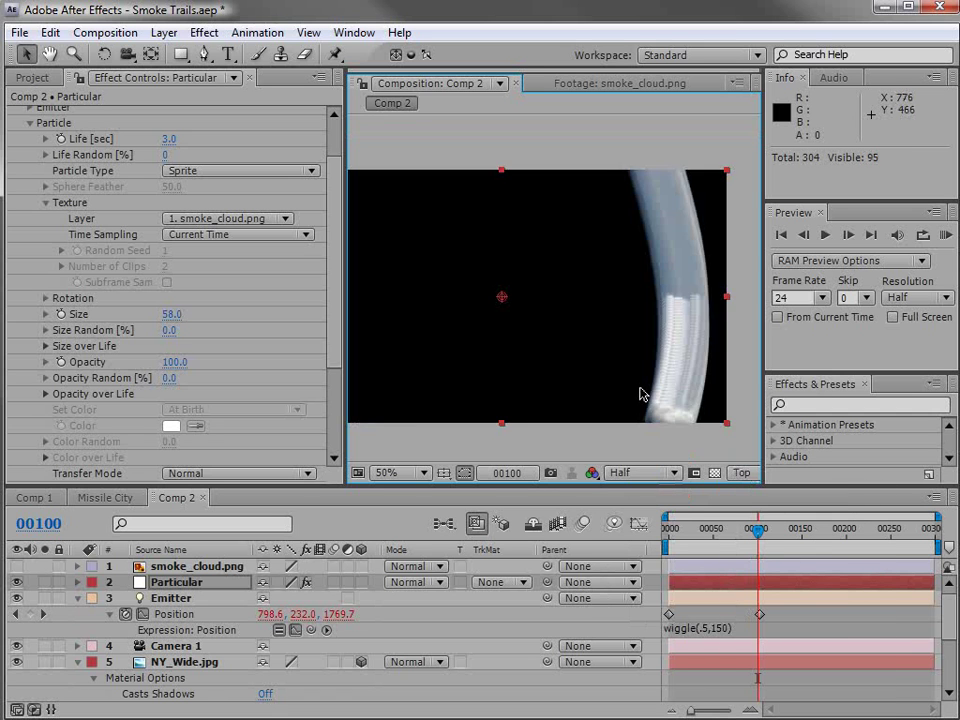
scroll(553, 349, down, 6)
scroll(585, 290, up, 4)
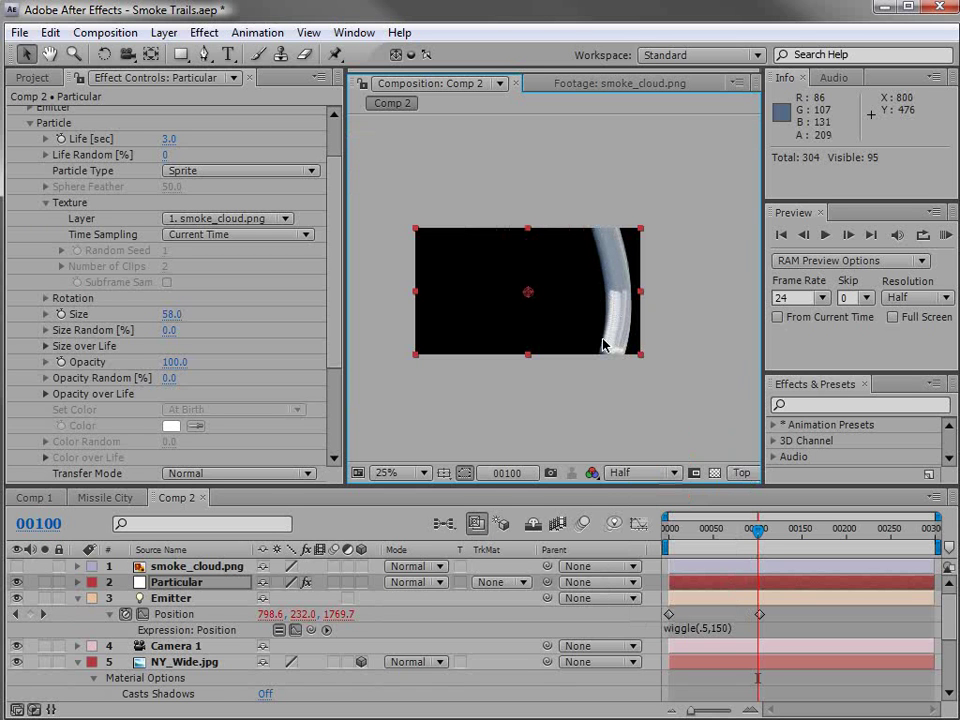
key(comma)
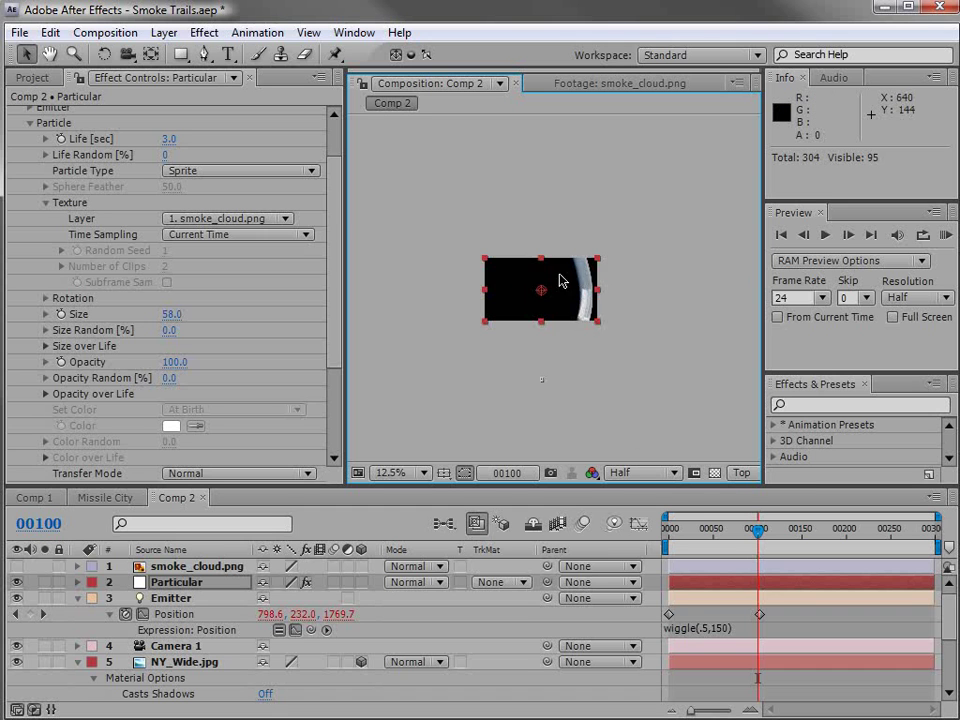
key(comma)
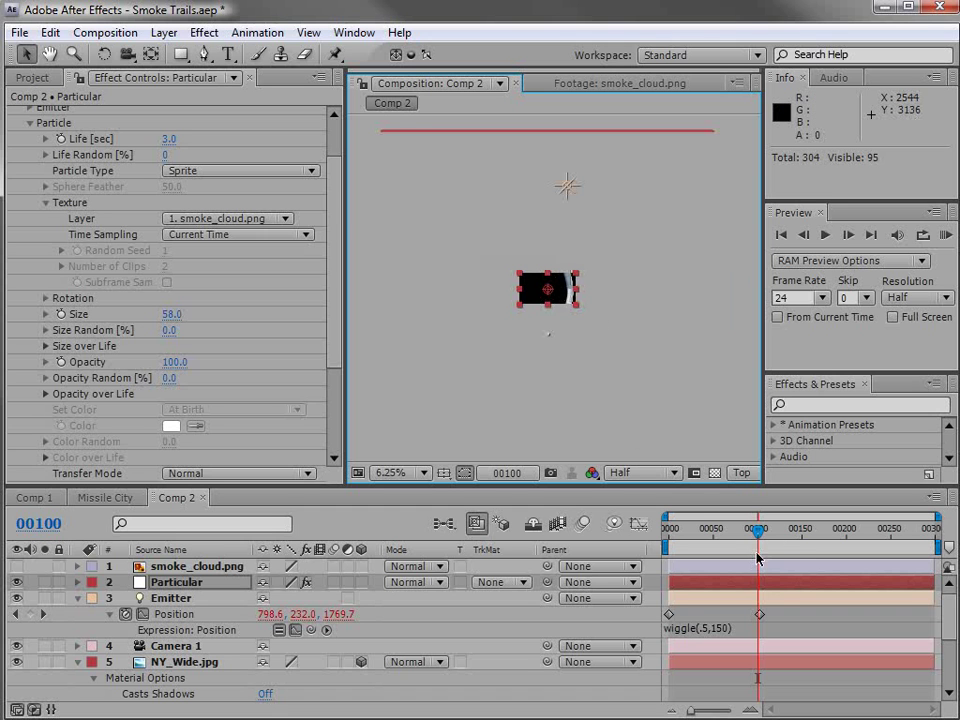
Step: Pull the Emitter light's end position keyframe much deeper toward the city image and move that keyframe to about frame 150
drag(783, 545, 761, 559)
click(760, 614)
key(comma)
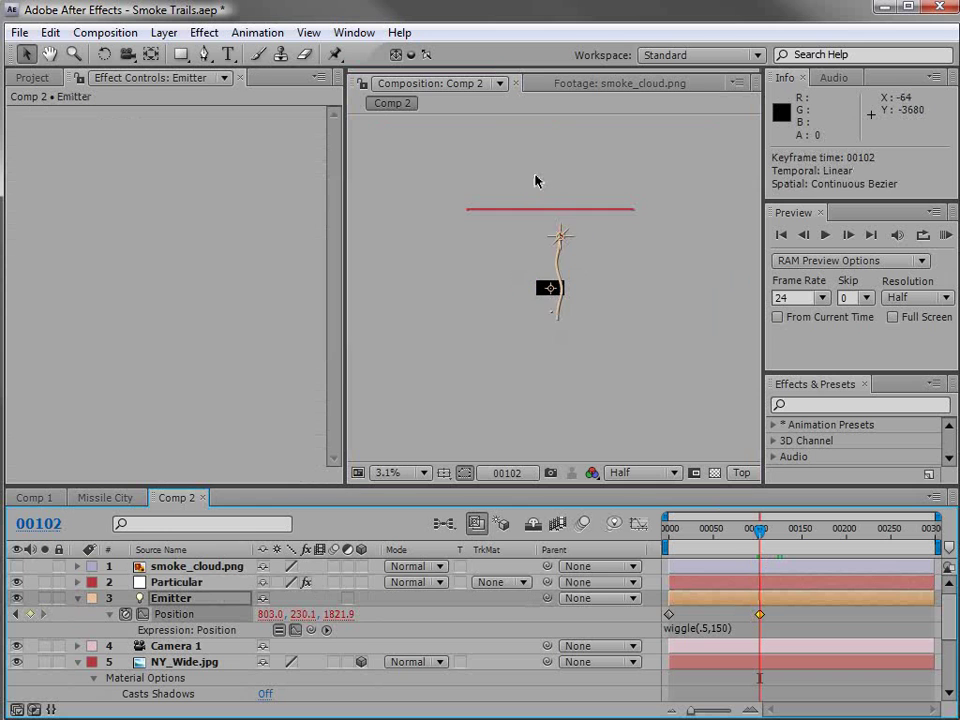
drag(558, 245, 556, 115)
drag(763, 614, 800, 614)
key(comma)
key(h)
Step: Push the NY_Wide.jpg layer farther back in the scene behind the emitter and go to frame 151
mouse_move(584, 246)
mouse_down()
mouse_move(577, 304)
mouse_move(559, 272)
mouse_move(557, 240)
mouse_move(569, 233)
mouse_up()
click(534, 310)
click(802, 527)
Step: Switch the composition from the Top view back to the Active Camera view
click(672, 472)
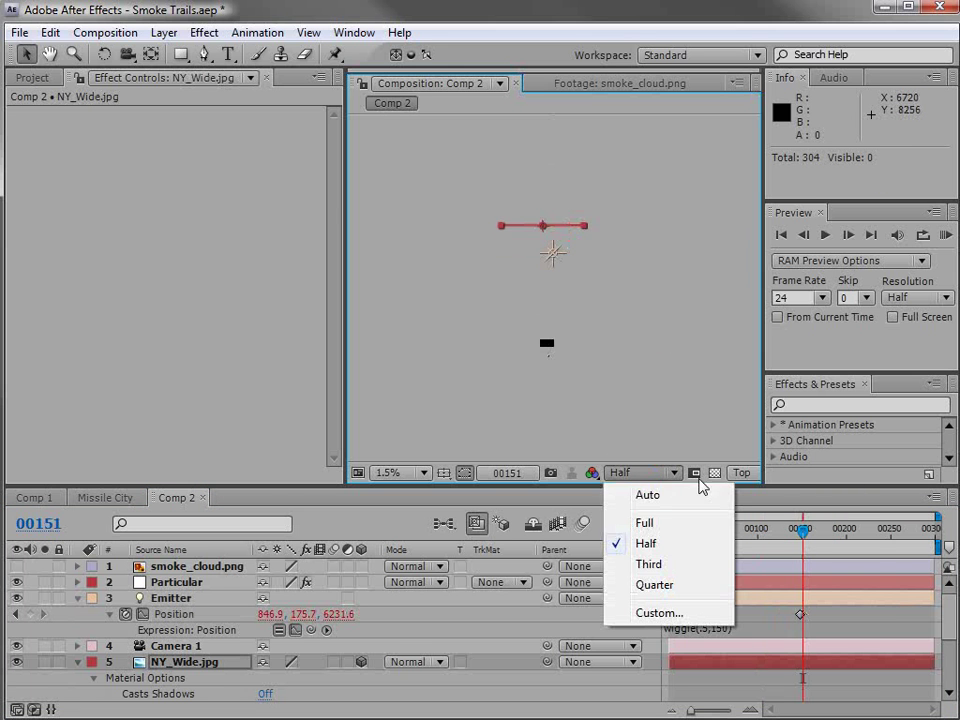
click(741, 472)
click(792, 494)
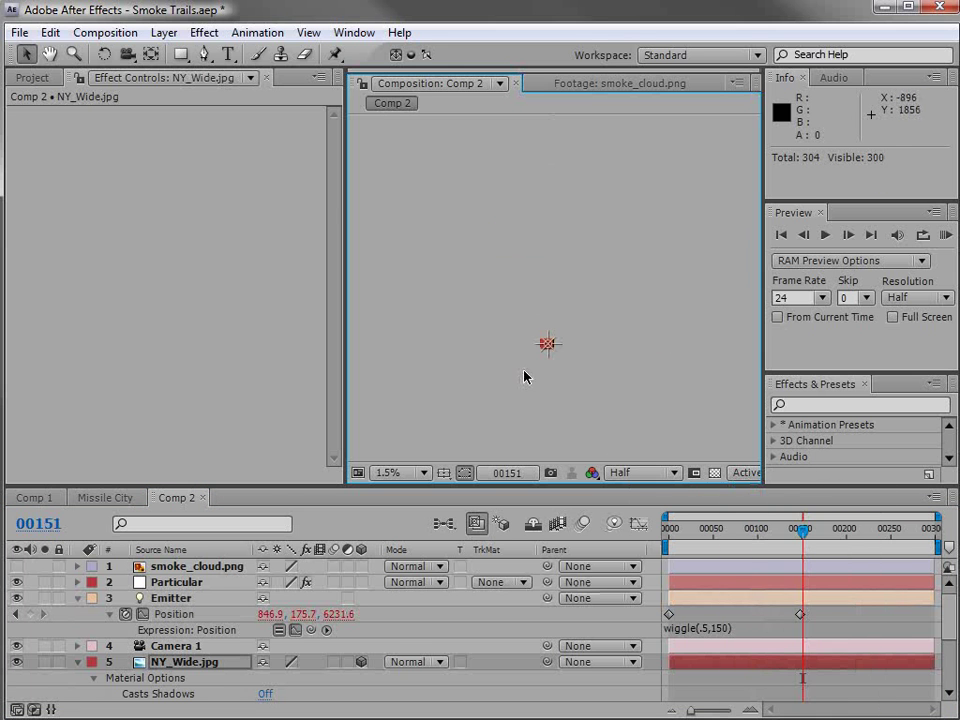
Step: Scale up NY_Wide.jpg until the city covers the whole camera frame, and reposition it slightly lower
key(space)
scroll(544, 373, up, 1)
drag(537, 427, 554, 405)
scroll(568, 256, up, 3)
key(space)
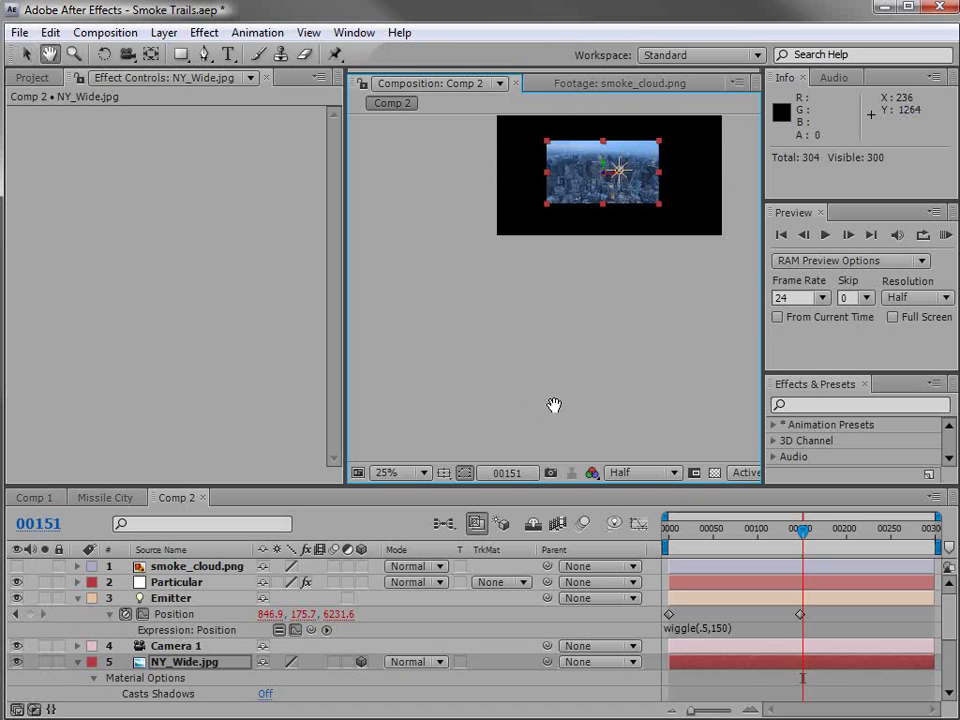
drag(574, 219, 514, 354)
scroll(557, 279, up, 2)
drag(557, 279, 562, 305)
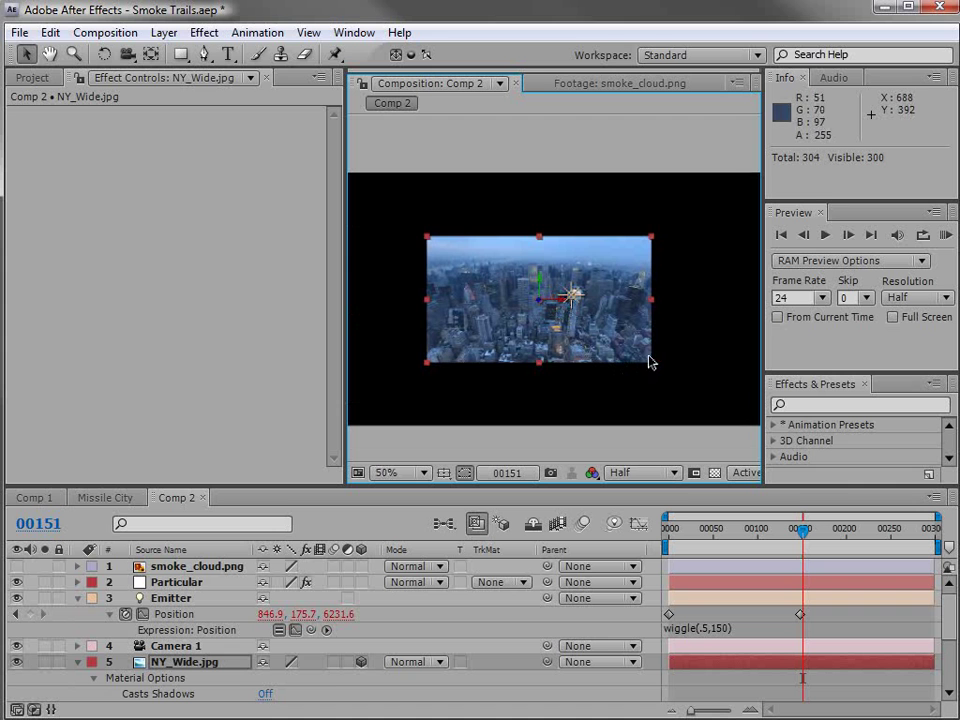
drag(660, 375, 866, 508)
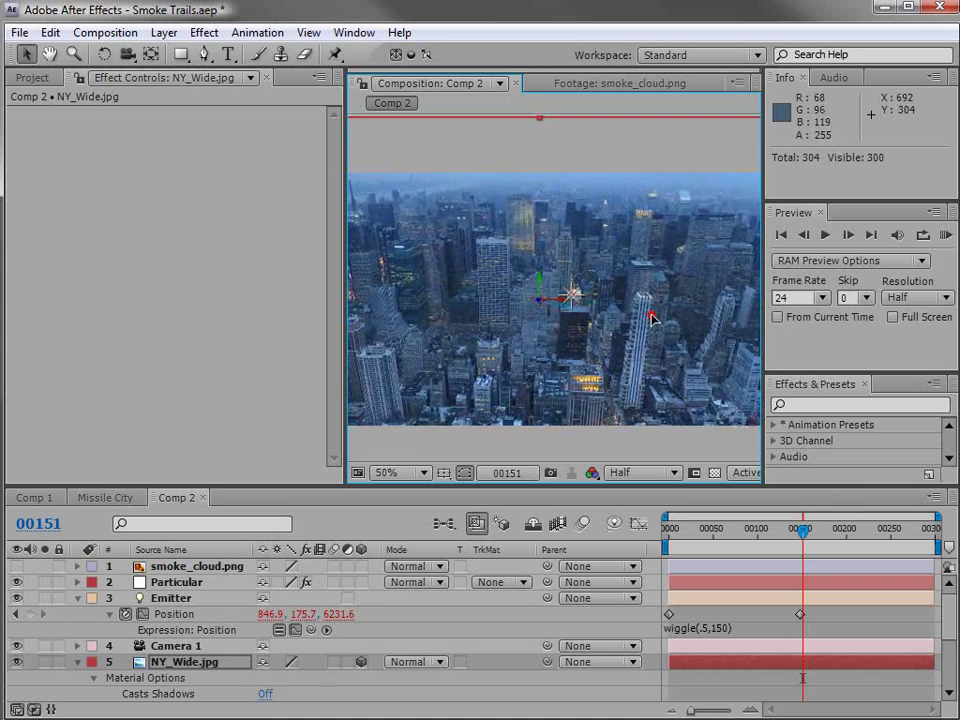
drag(654, 317, 643, 339)
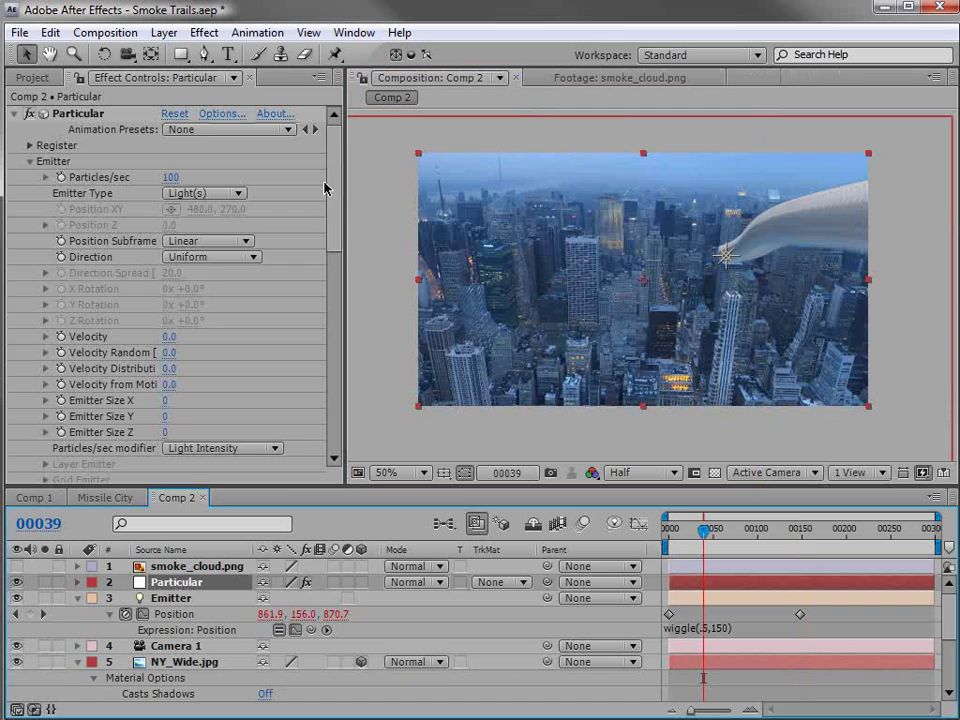
Step: Give Particular's emitter a Velocity from Motion of 18, preview the trail, and reduce the value to 17
drag(330, 189, 333, 226)
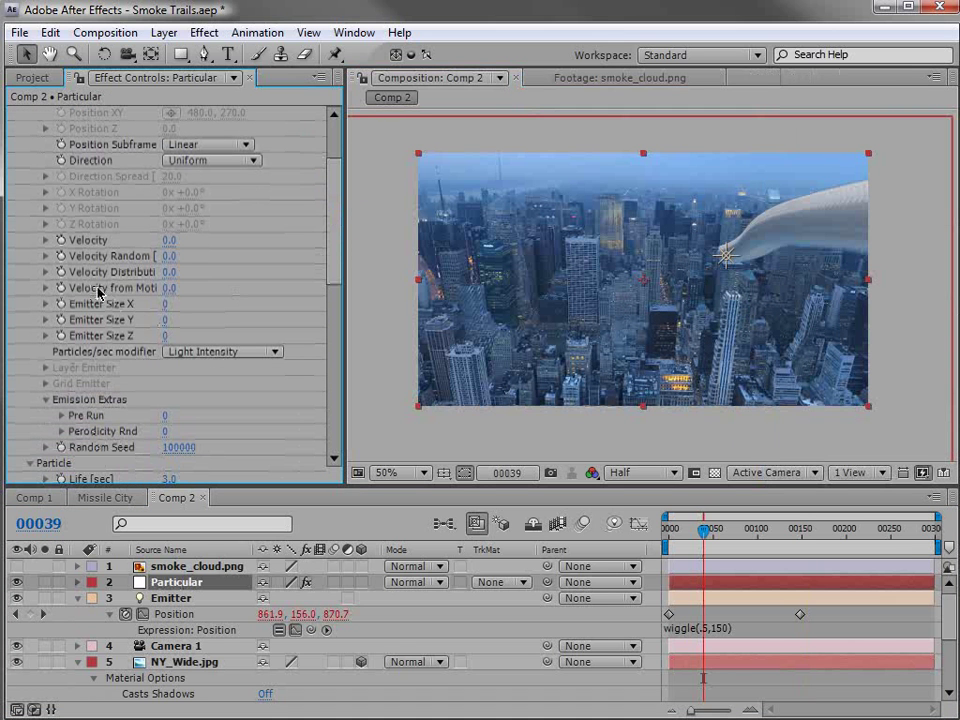
scroll(332, 244, up, 2)
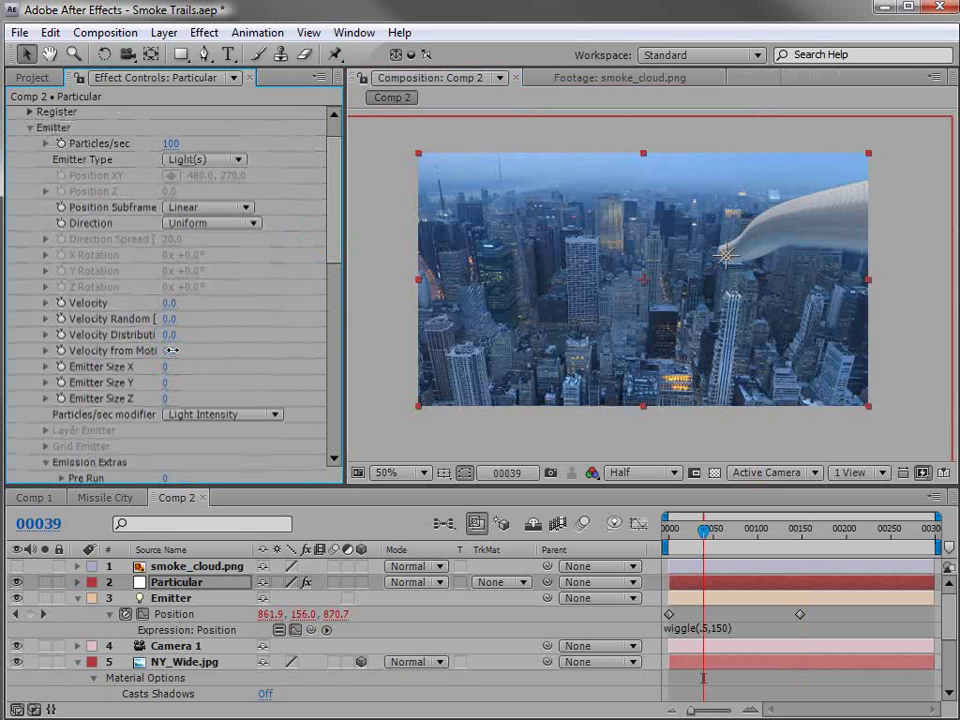
drag(170, 350, 181, 347)
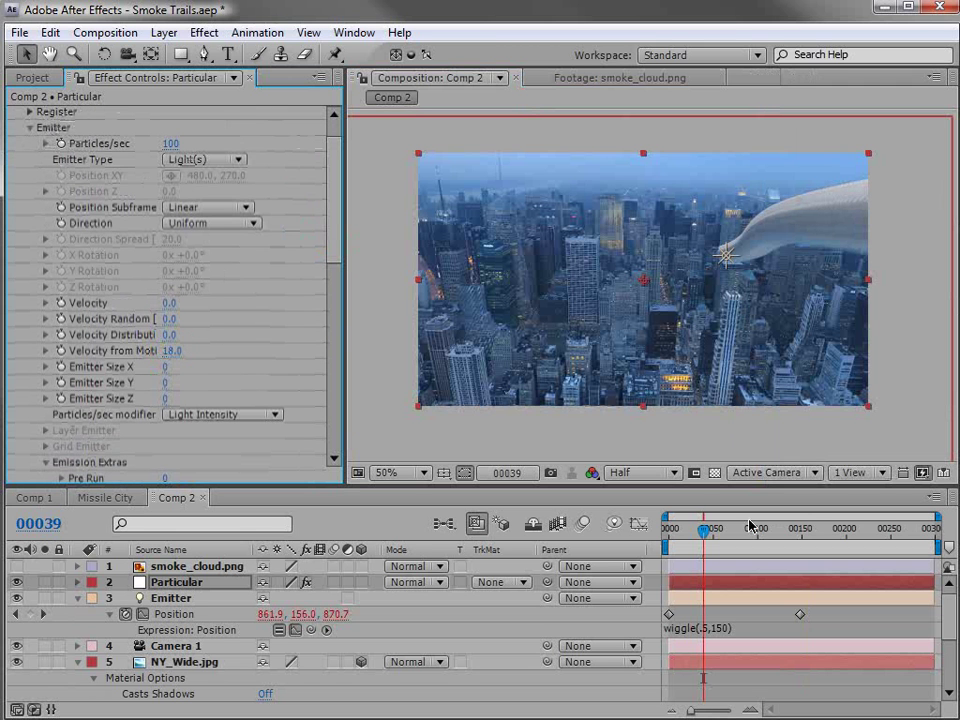
key(space)
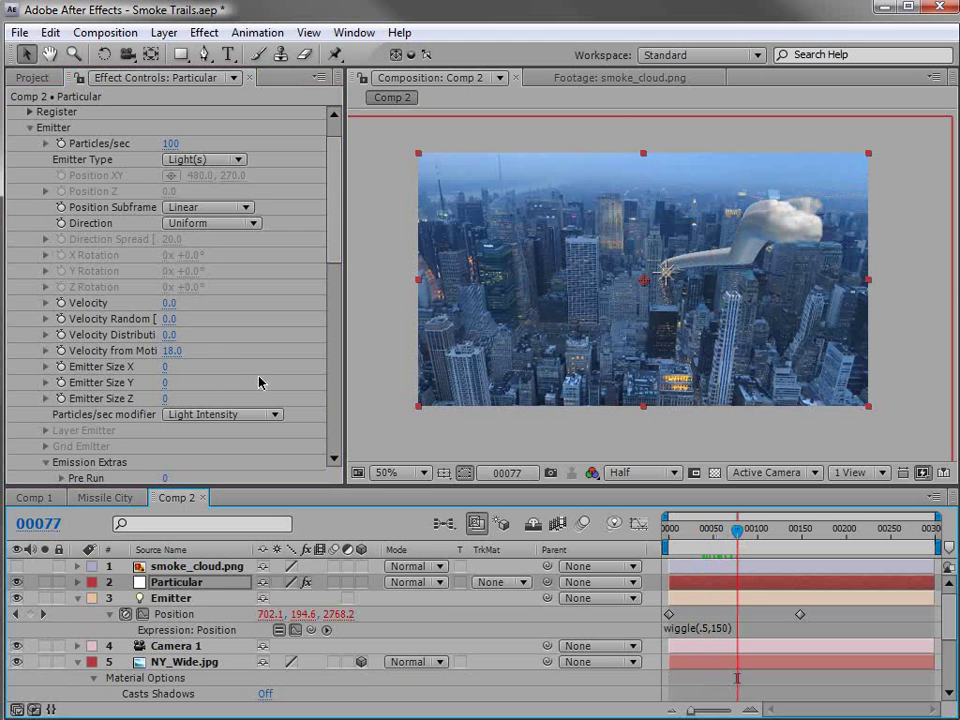
drag(175, 351, 163, 350)
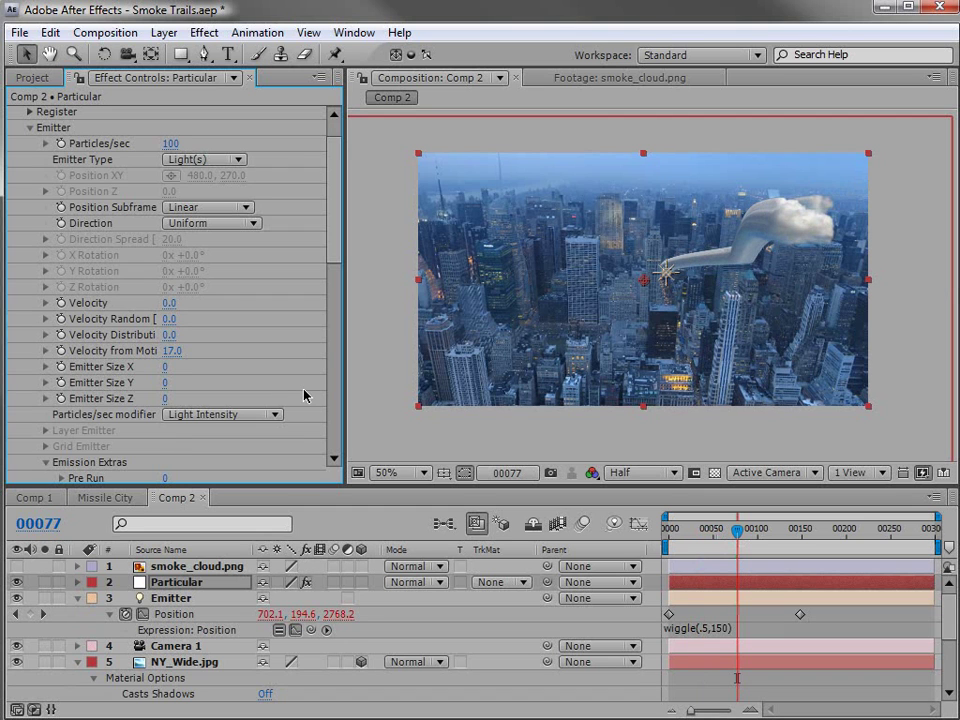
Step: Try a Random Rotation of 19 on the sprite particles at frame 40, settle on 5 and preview the trail
click(30, 128)
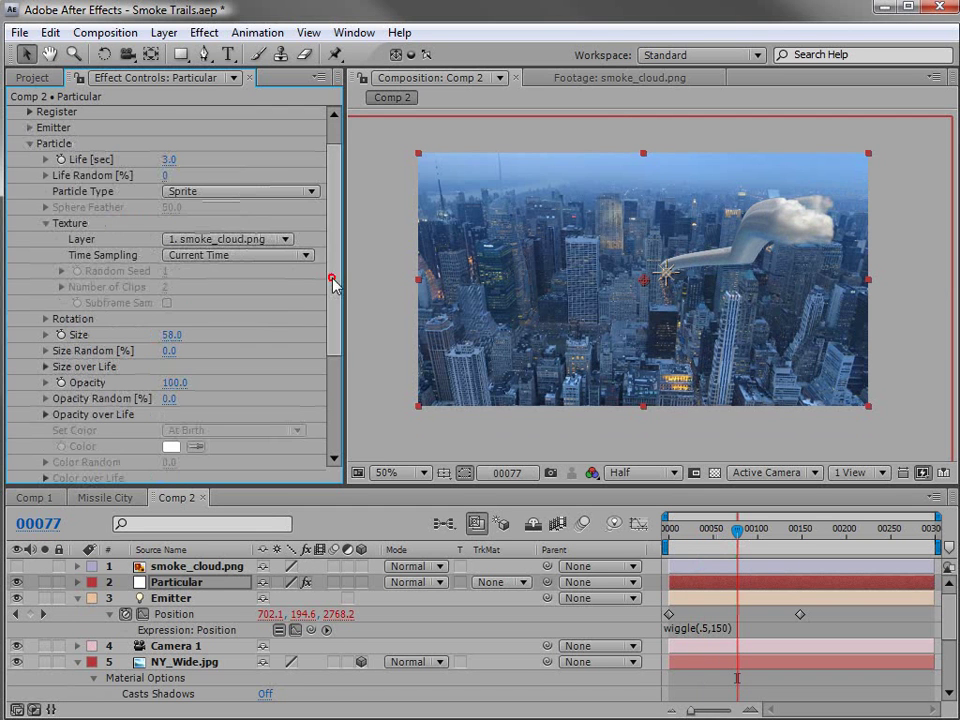
drag(333, 279, 333, 317)
scroll(108, 291, up, 1)
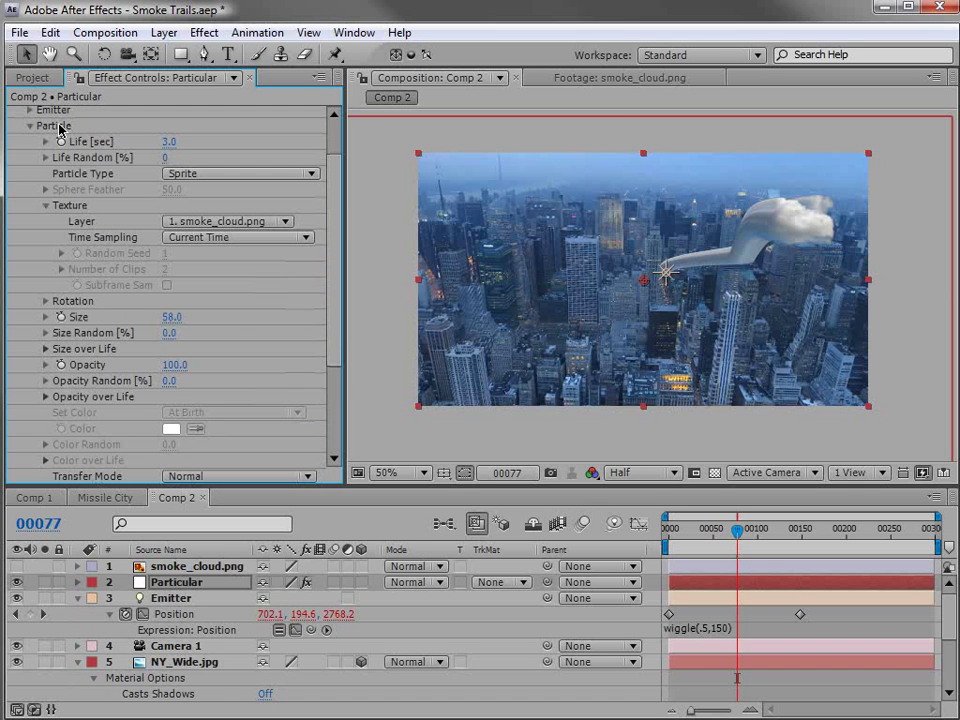
click(45, 301)
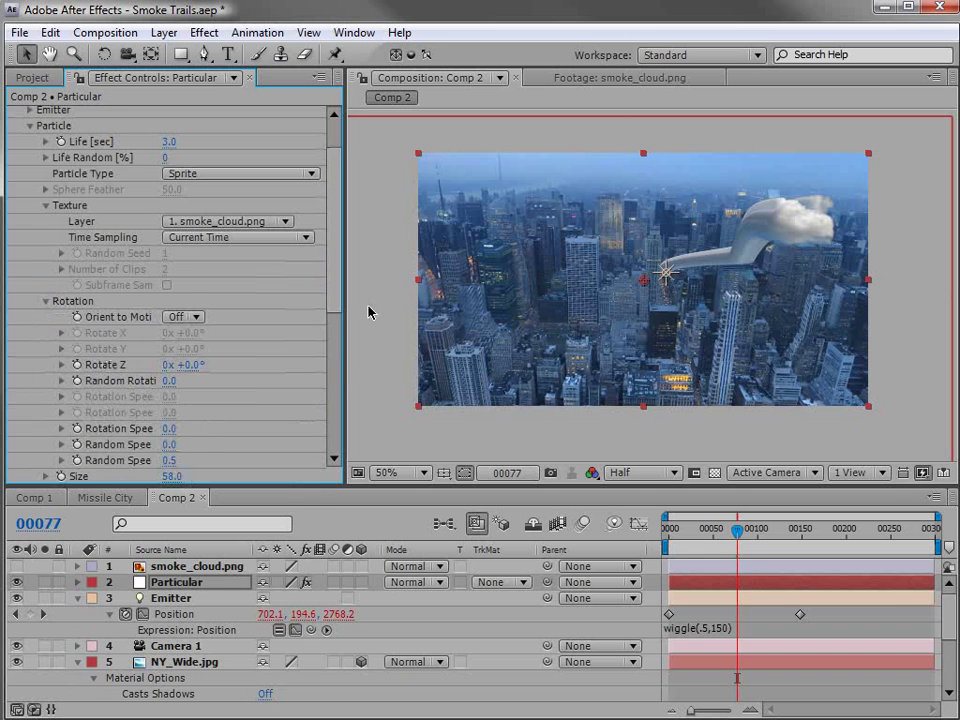
scroll(332, 274, down, 2)
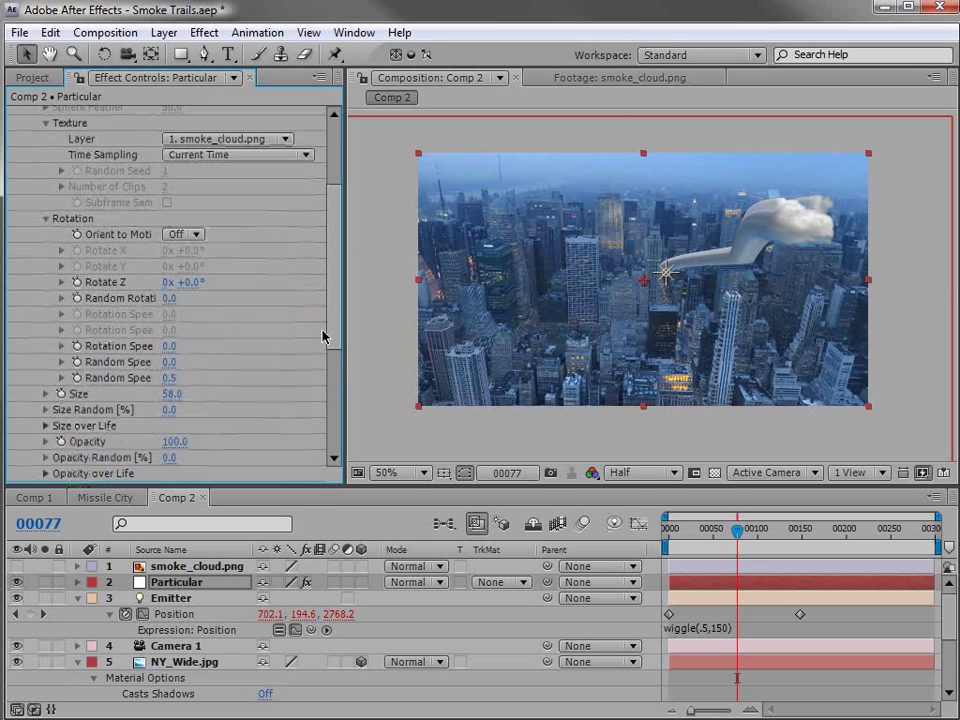
drag(344, 352, 370, 350)
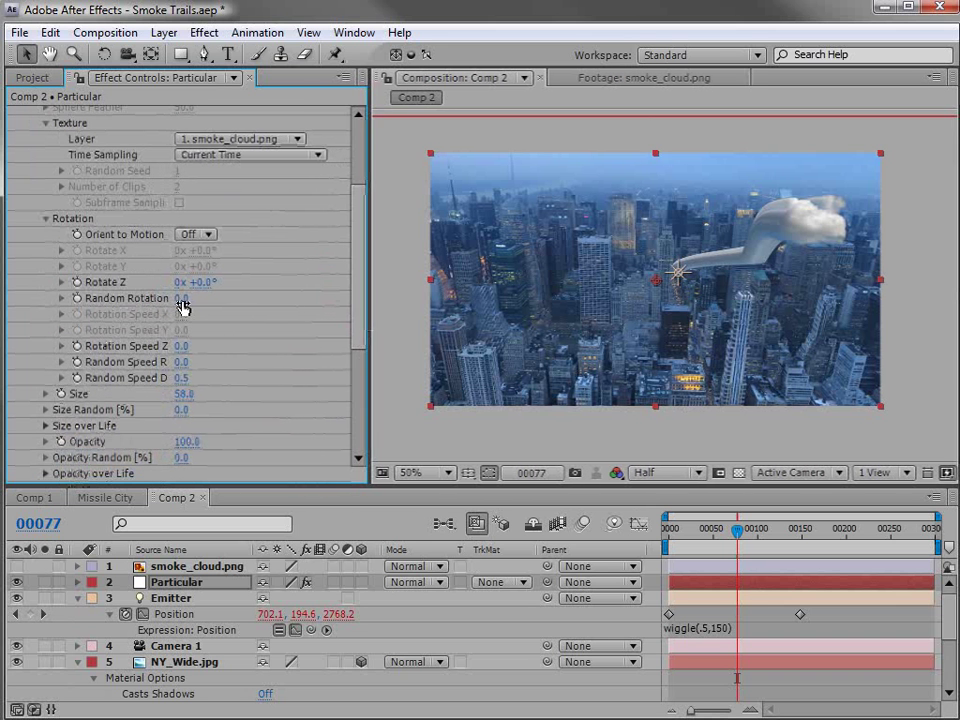
drag(185, 298, 204, 299)
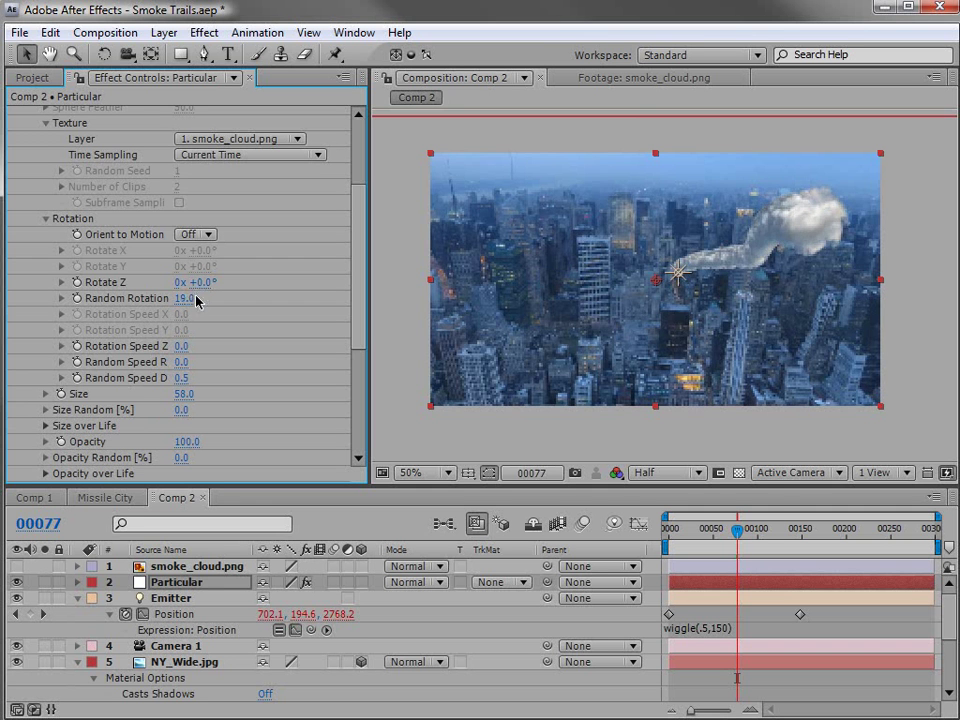
click(710, 537)
drag(710, 537, 705, 537)
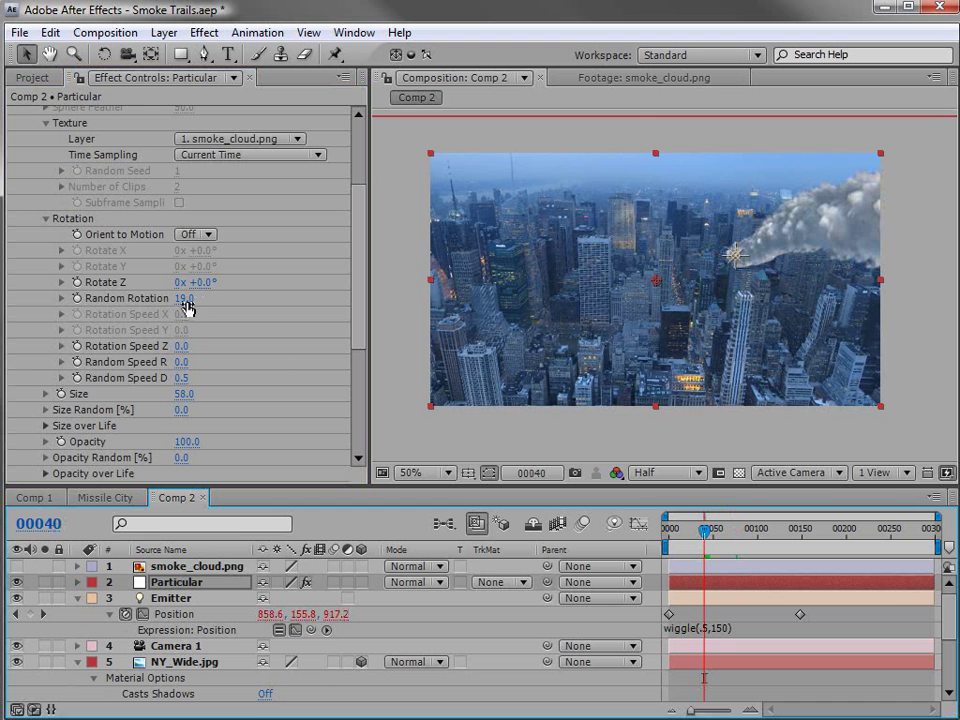
drag(186, 309, 165, 298)
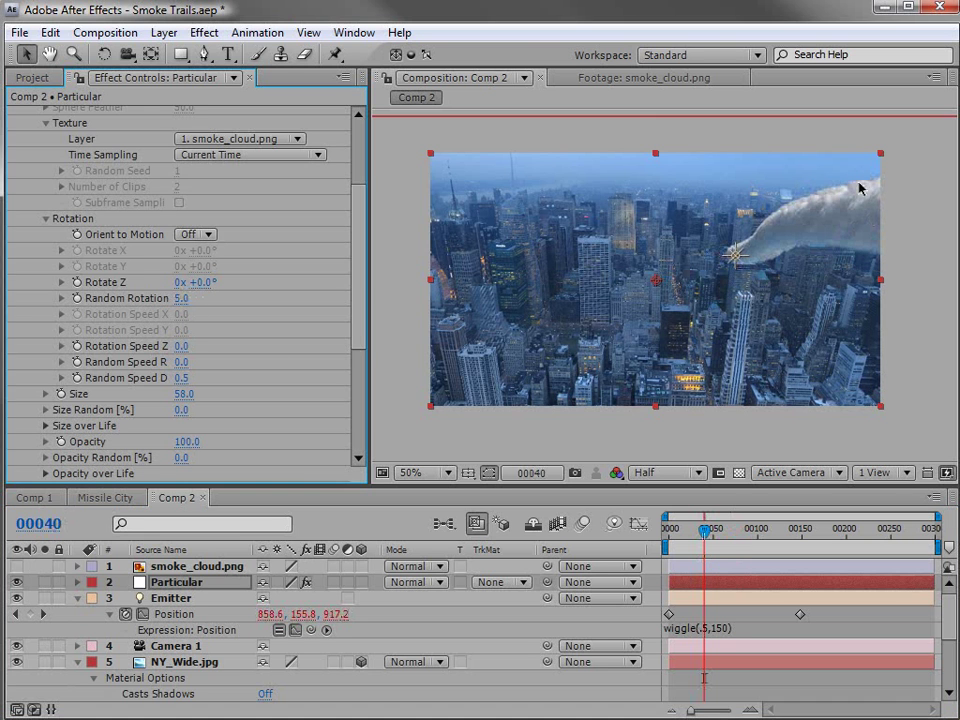
key(space)
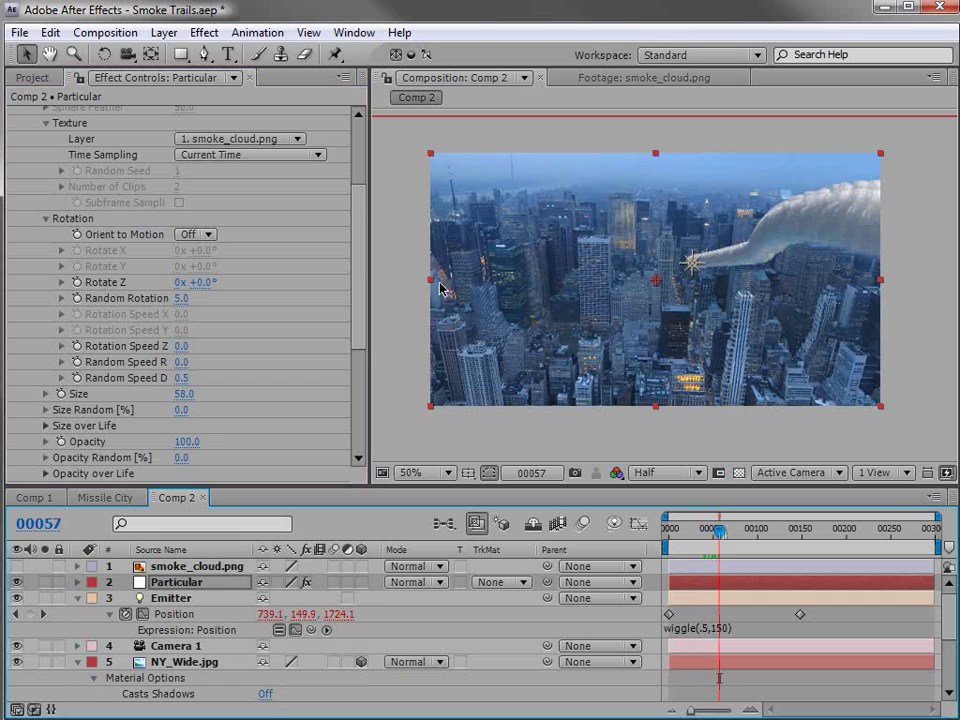
Step: Set the particles' Size Random to 31.9% and Size to 43, and check the smoke trail up to frame 76
click(46, 410)
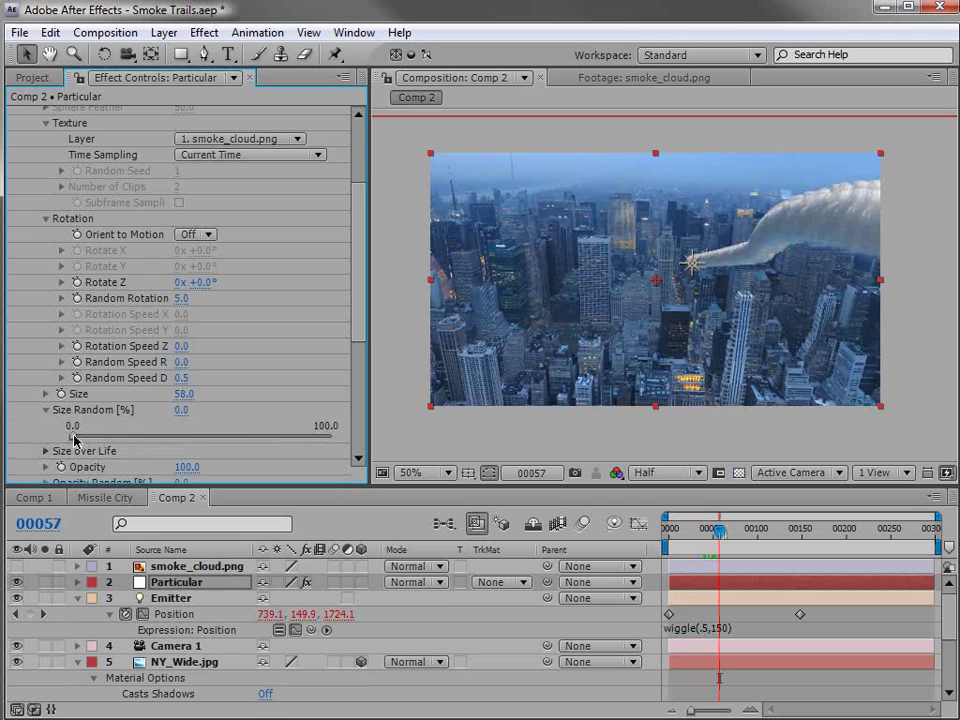
drag(74, 440, 161, 439)
click(184, 394)
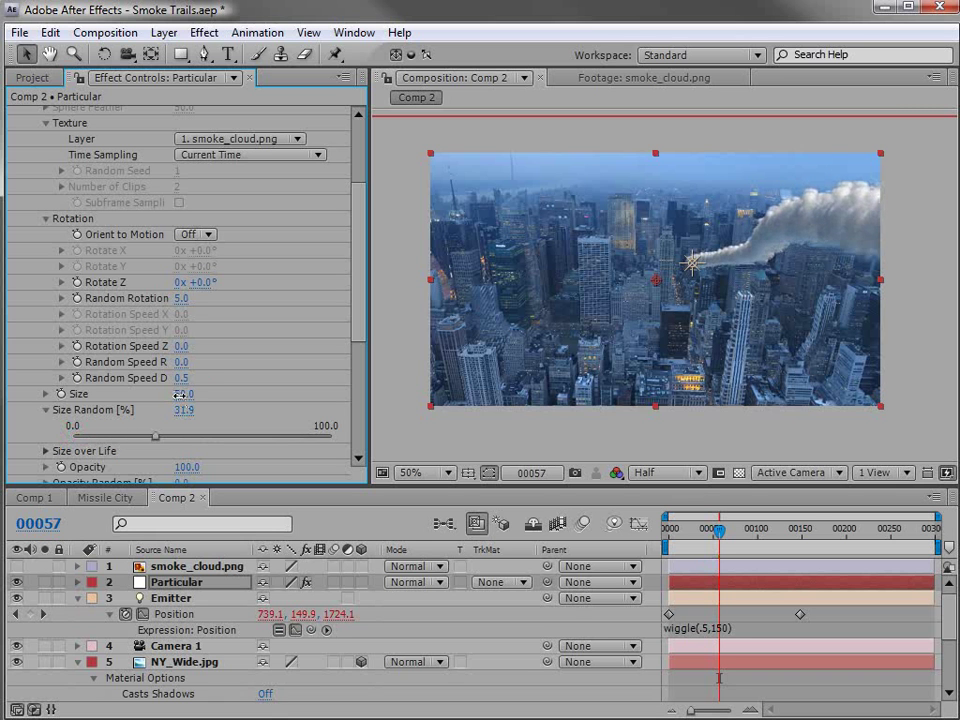
text(43)
key(Return)
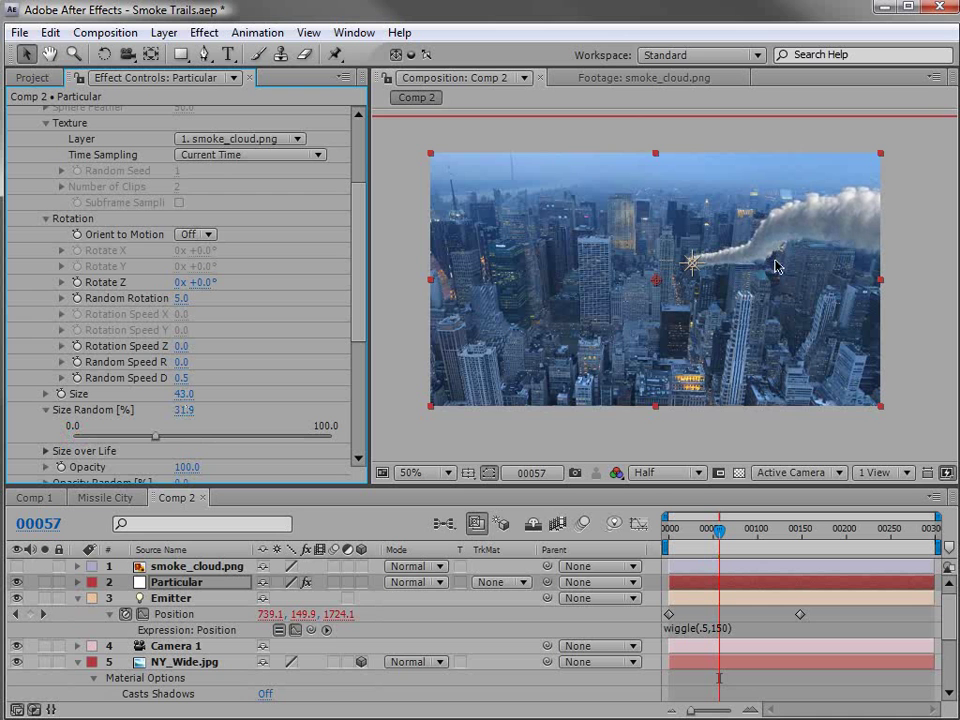
scroll(840, 223, up, 1)
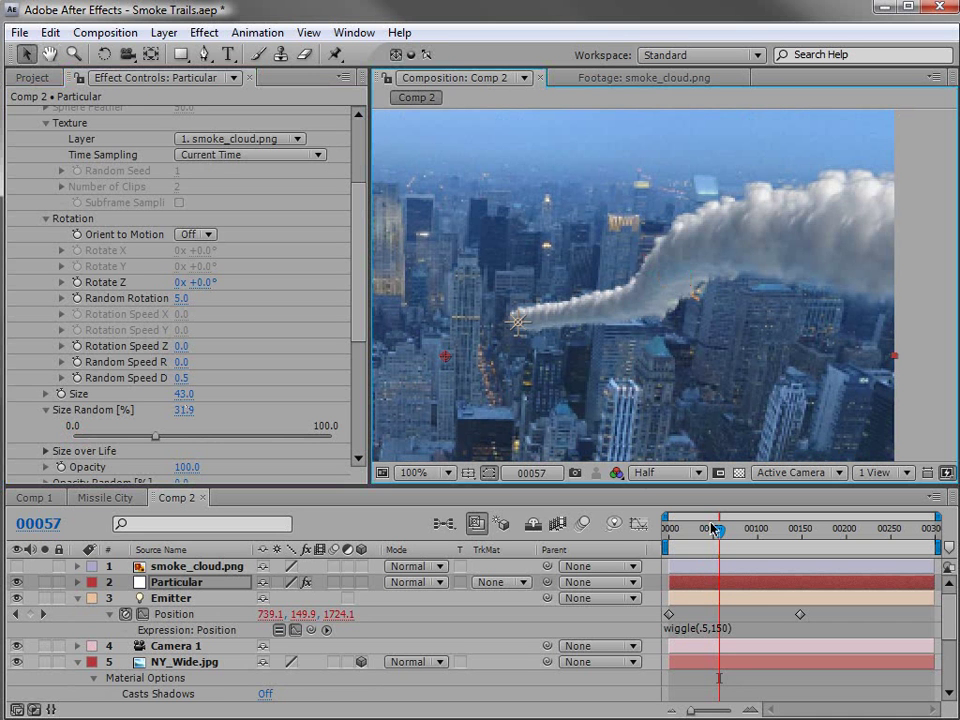
drag(715, 530, 735, 532)
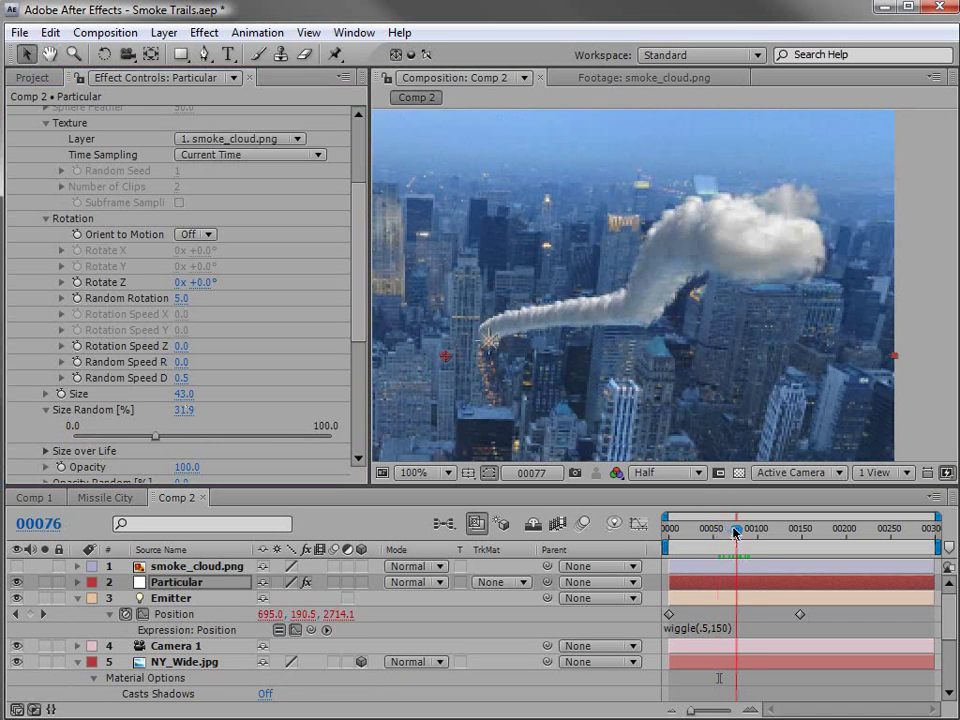
Step: Set the emitter's Velocity from Motion to 11 and scrub to frame 39 to check the trail
scroll(355, 305, up, 5)
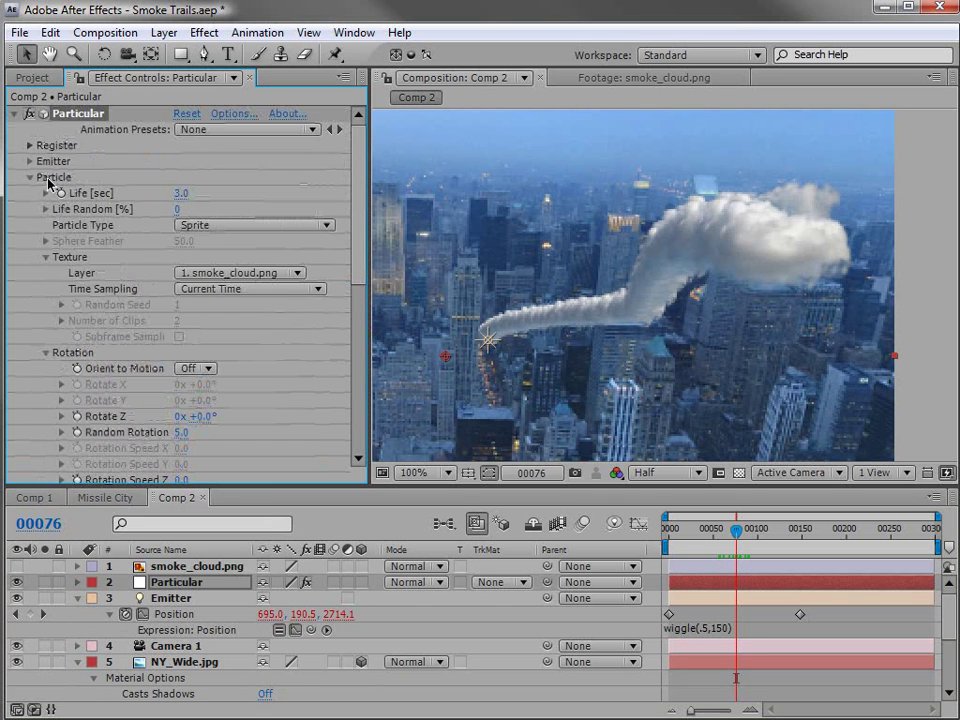
click(31, 163)
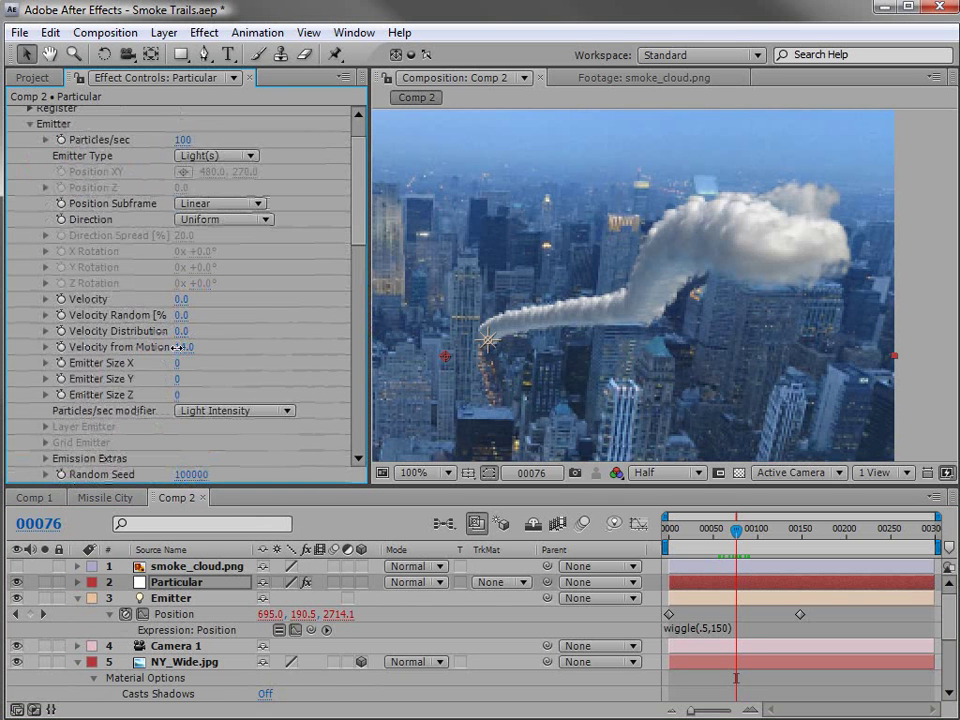
drag(178, 347, 195, 347)
drag(680, 531, 705, 531)
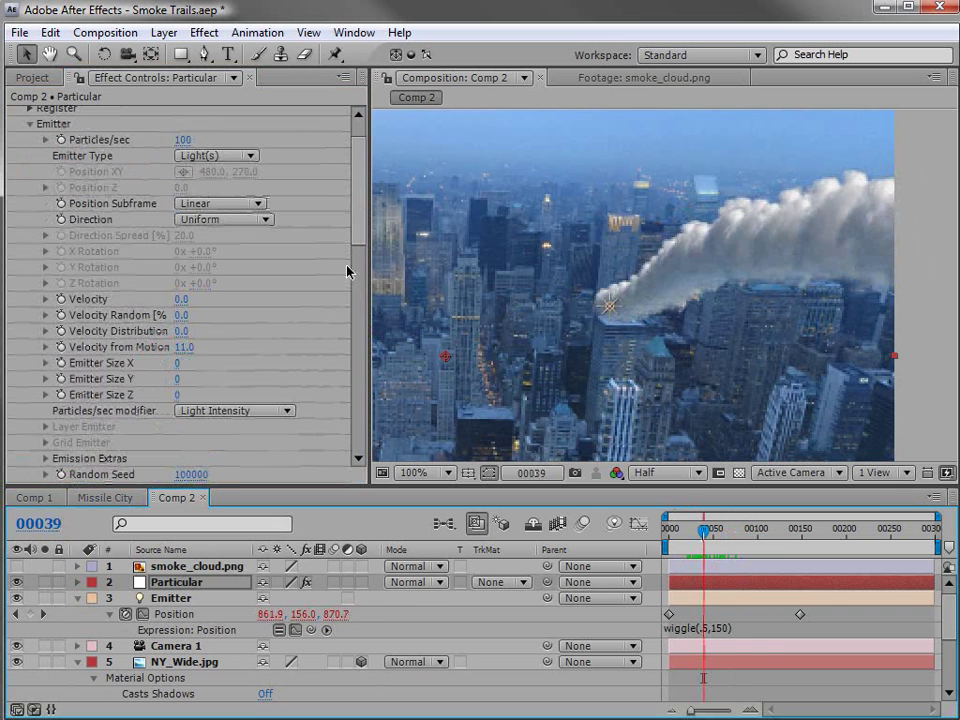
Step: Set the Air Resistance in Particular's Physics settings to 15.6 and play the animation to check the trail
drag(362, 197, 350, 400)
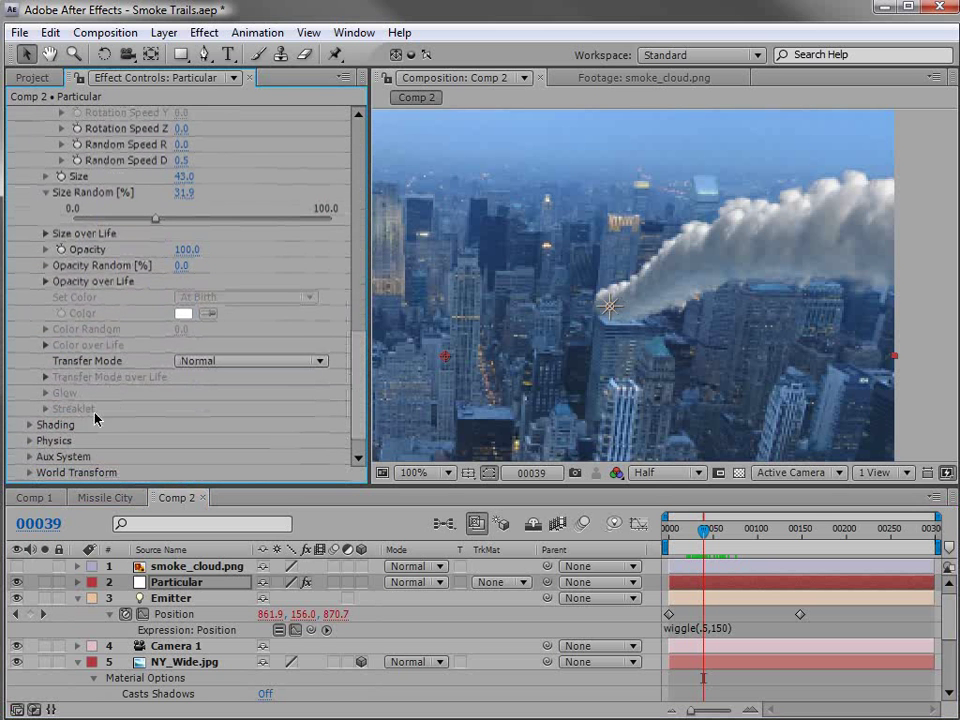
click(30, 441)
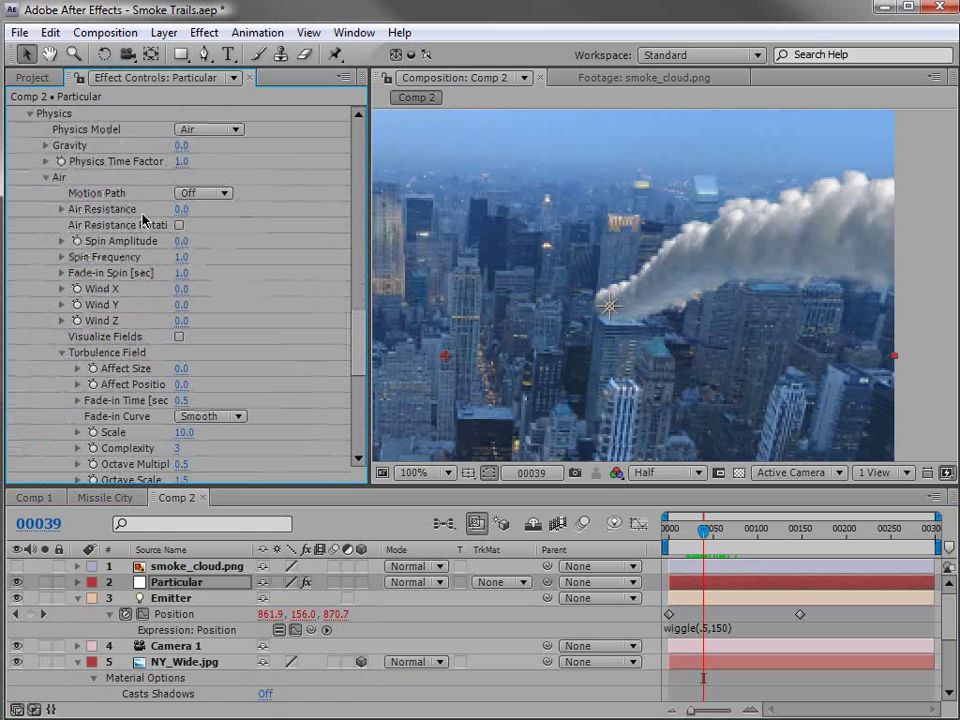
drag(180, 209, 184, 205)
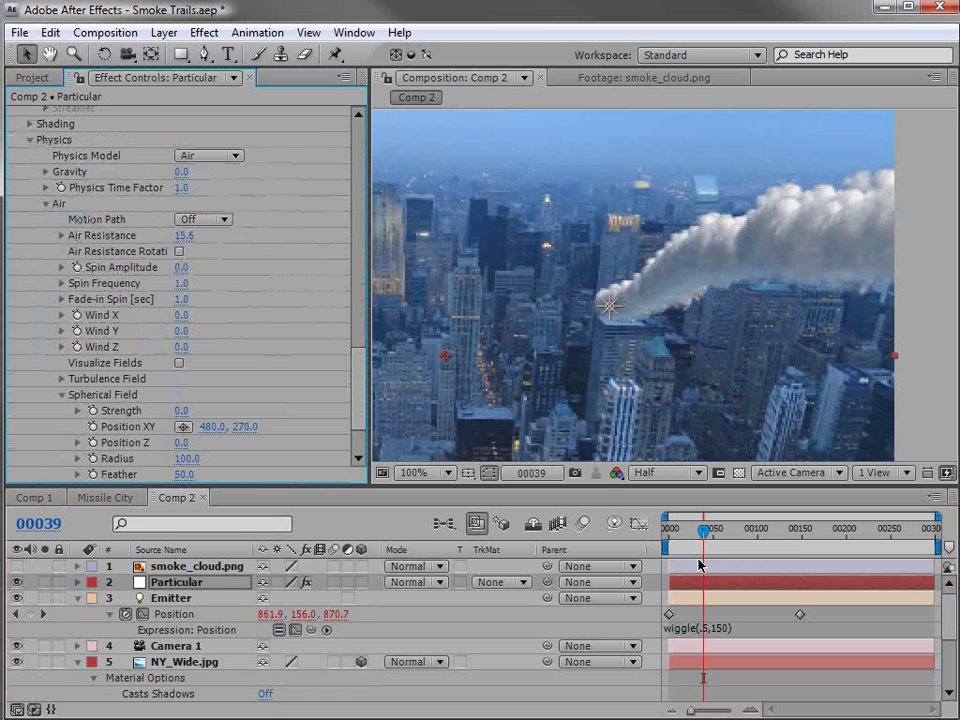
mouse_move(703, 528)
mouse_down()
mouse_move(677, 528)
mouse_move(736, 528)
mouse_move(687, 541)
mouse_up()
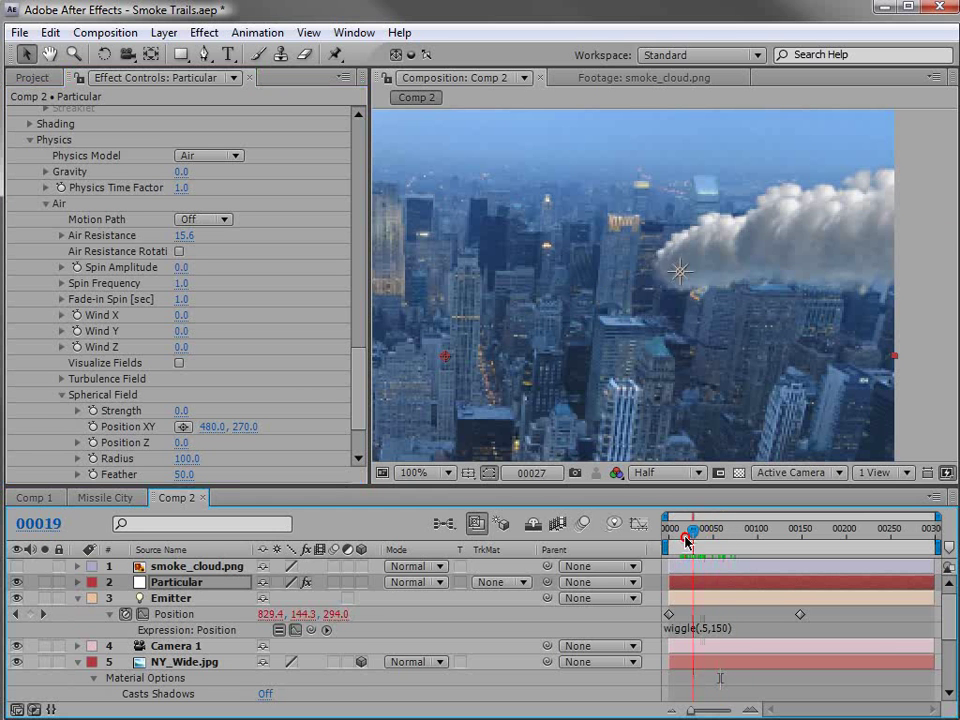
key(space)
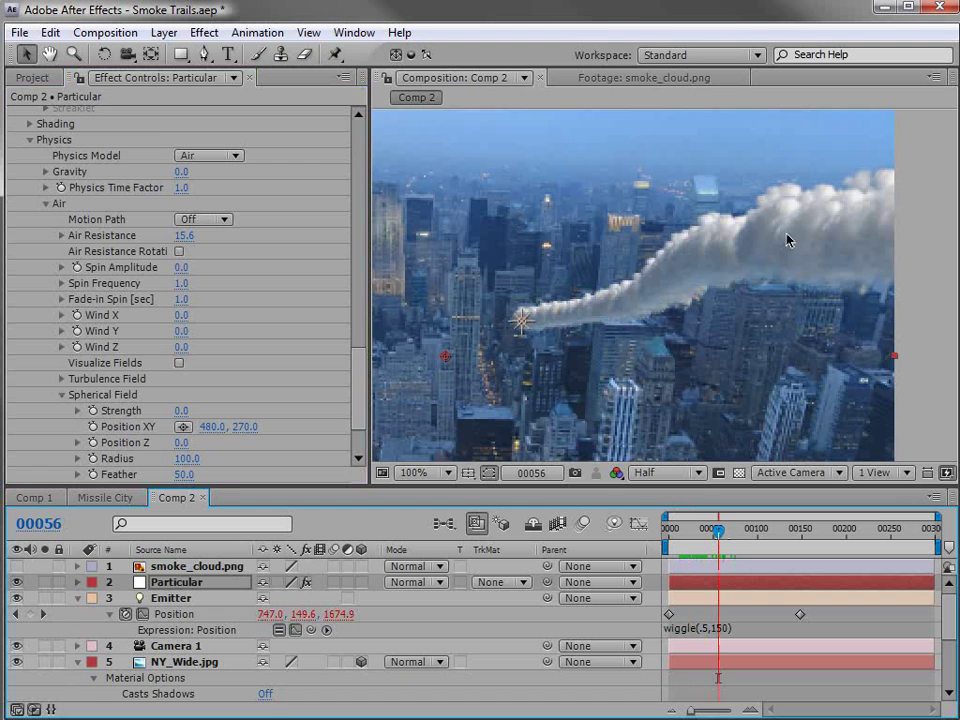
Step: Set Particular's Air Resistance to 2, check the trail up to frame 81, and enable Air Resistance Rotation
click(187, 236)
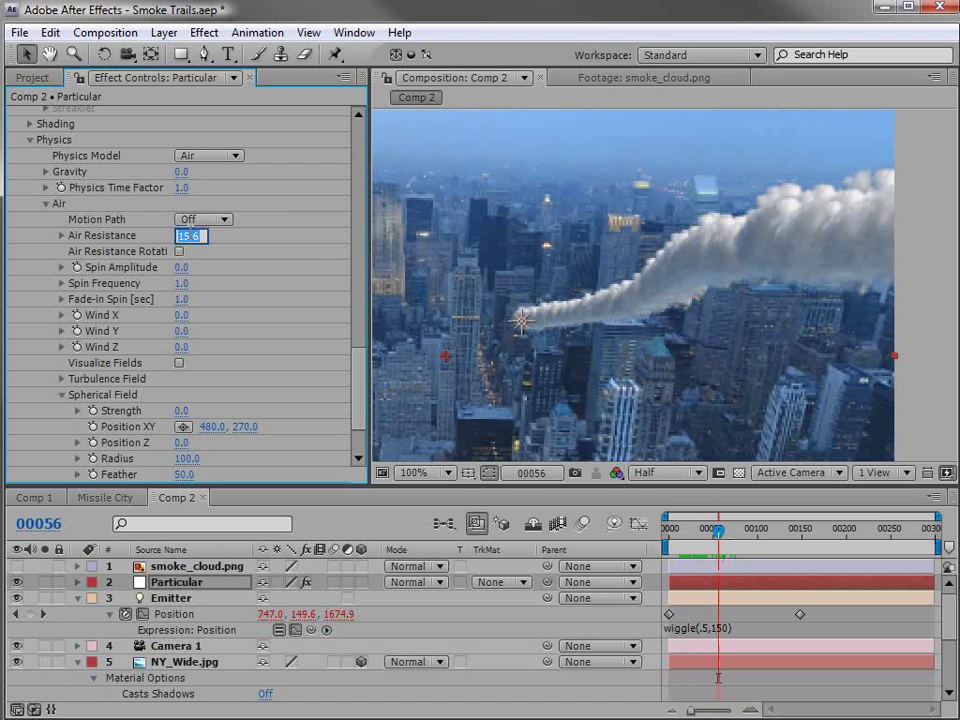
text(2)
key(Return)
drag(705, 528, 730, 530)
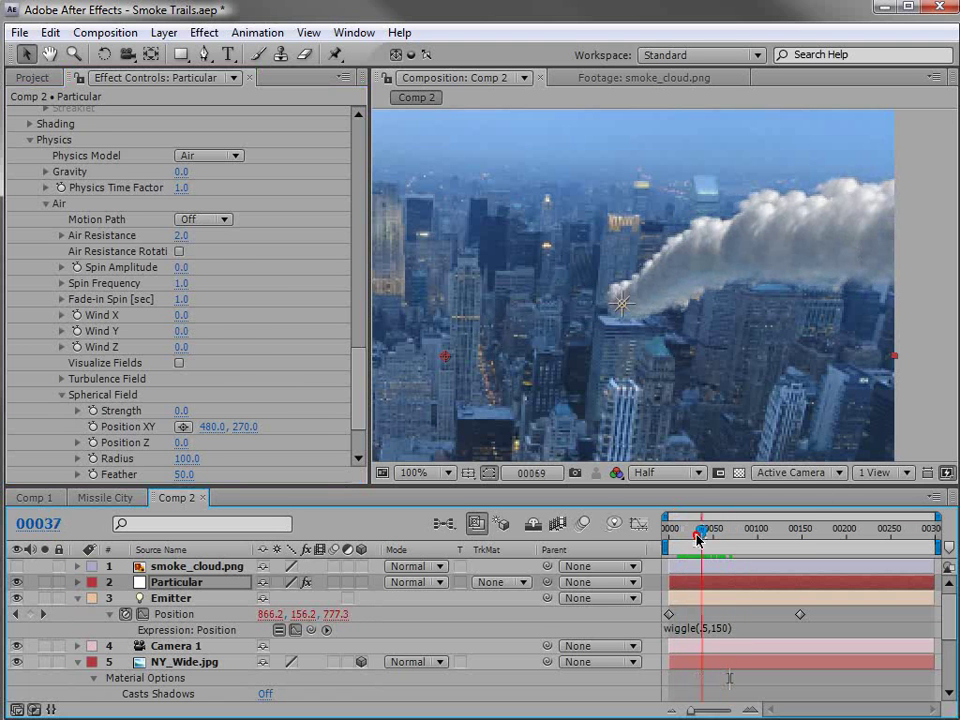
scroll(190, 313, up, 3)
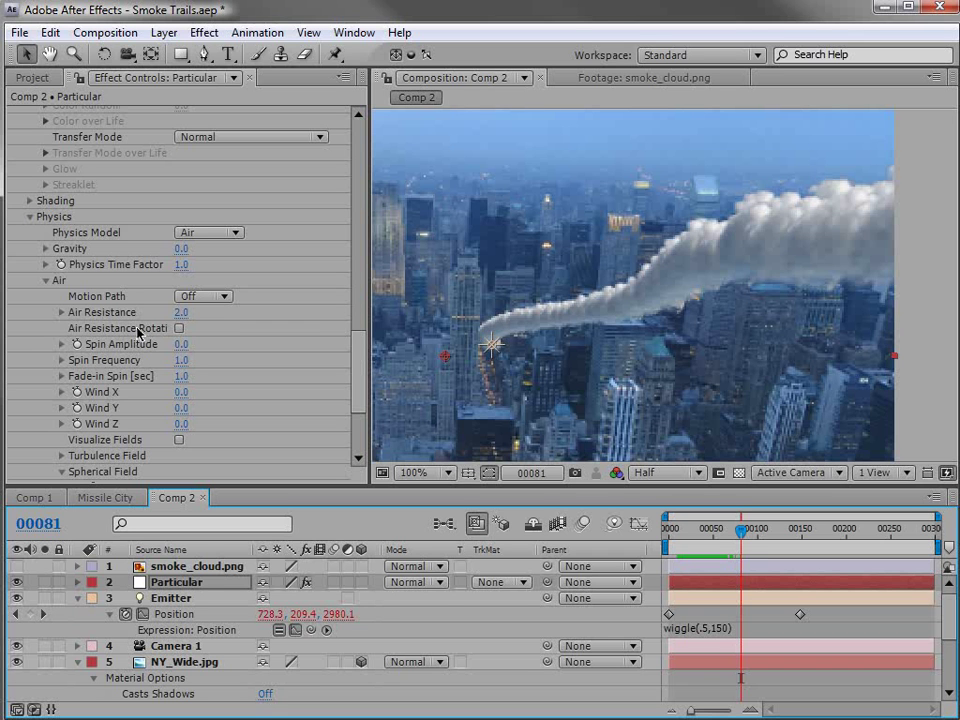
click(180, 330)
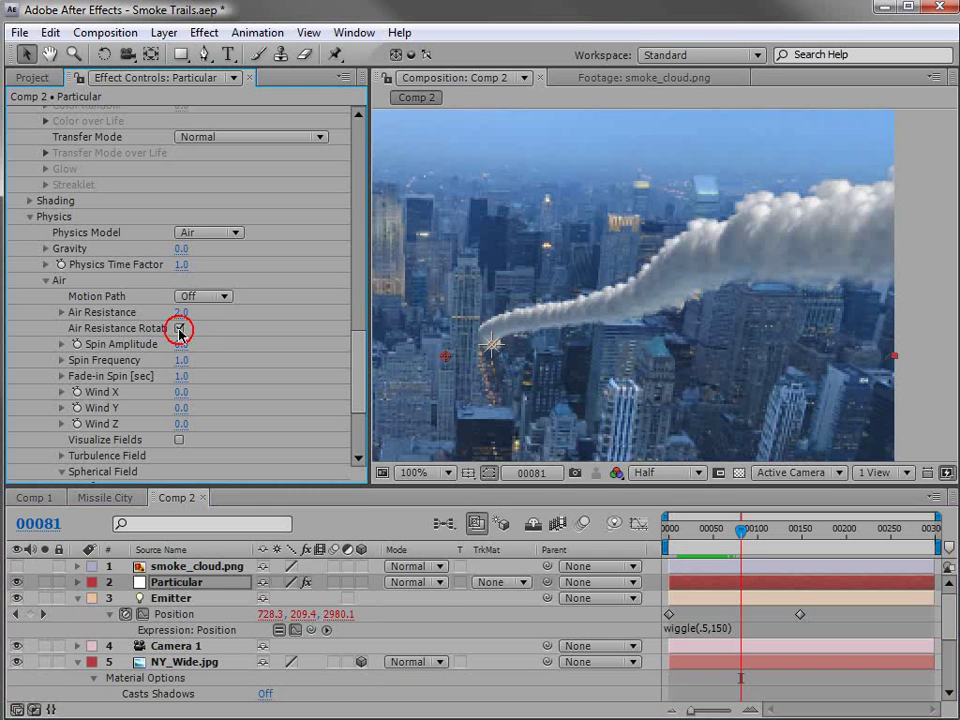
Step: Set the sprite particles' Rotation Speed Z to 0.2 and scrub the timeline to frame 82 to check the smoke's rotation
drag(358, 400, 355, 307)
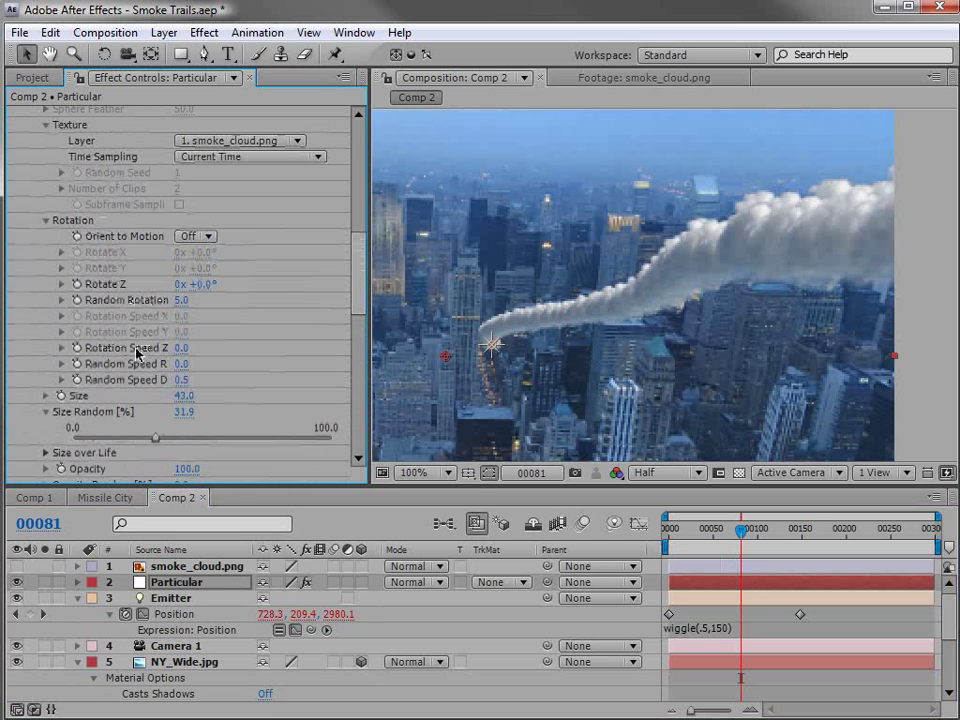
drag(185, 347, 415, 377)
click(205, 348)
text(.)
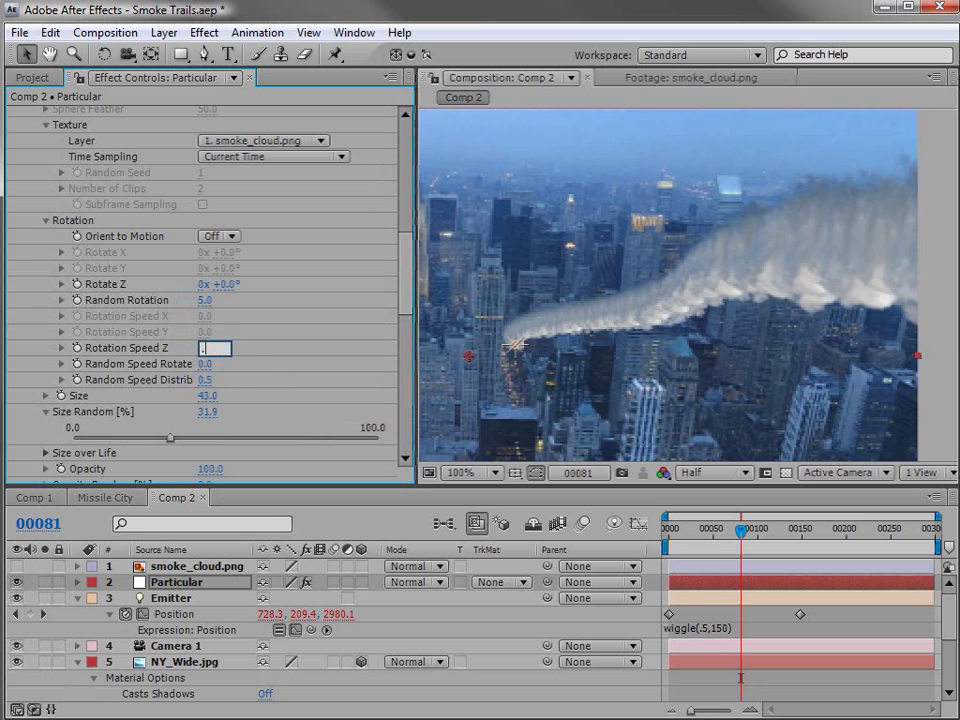
text(2)
key(Return)
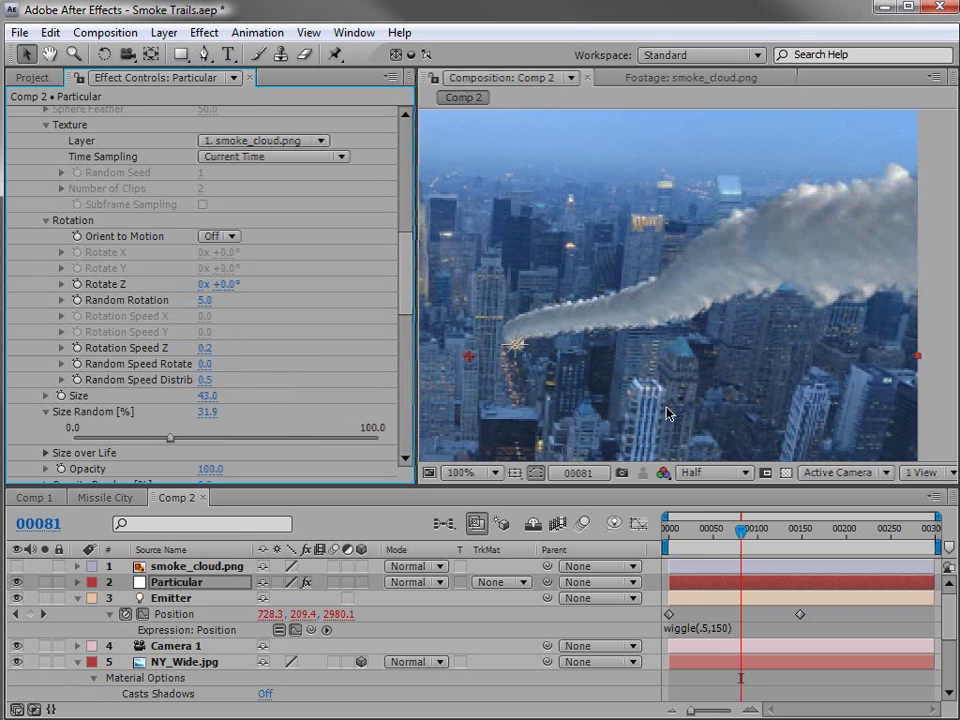
drag(698, 552, 744, 533)
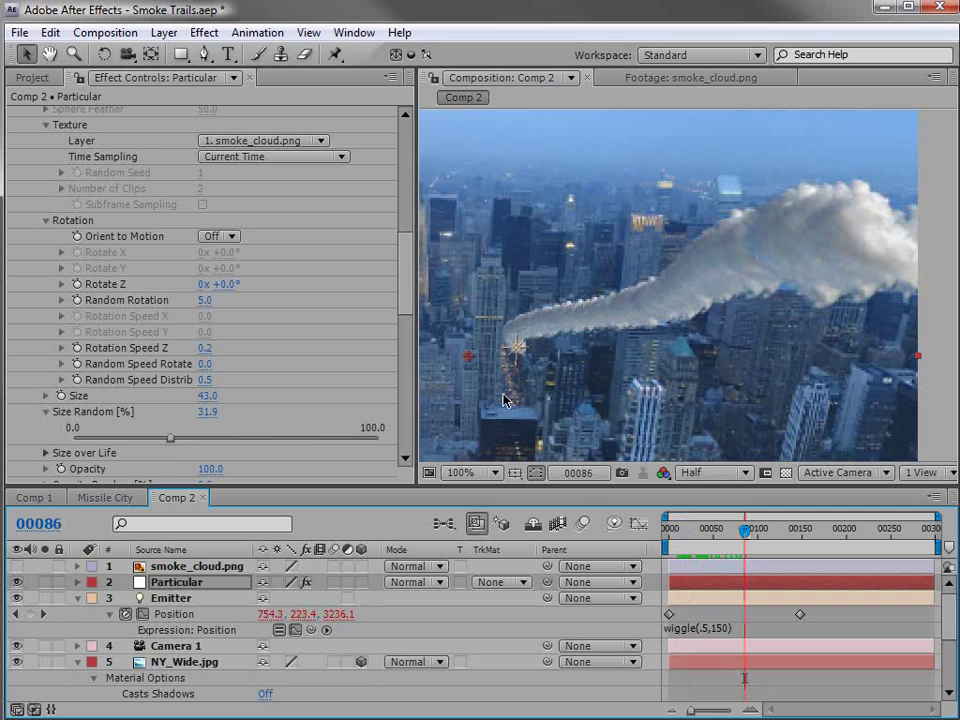
click(740, 531)
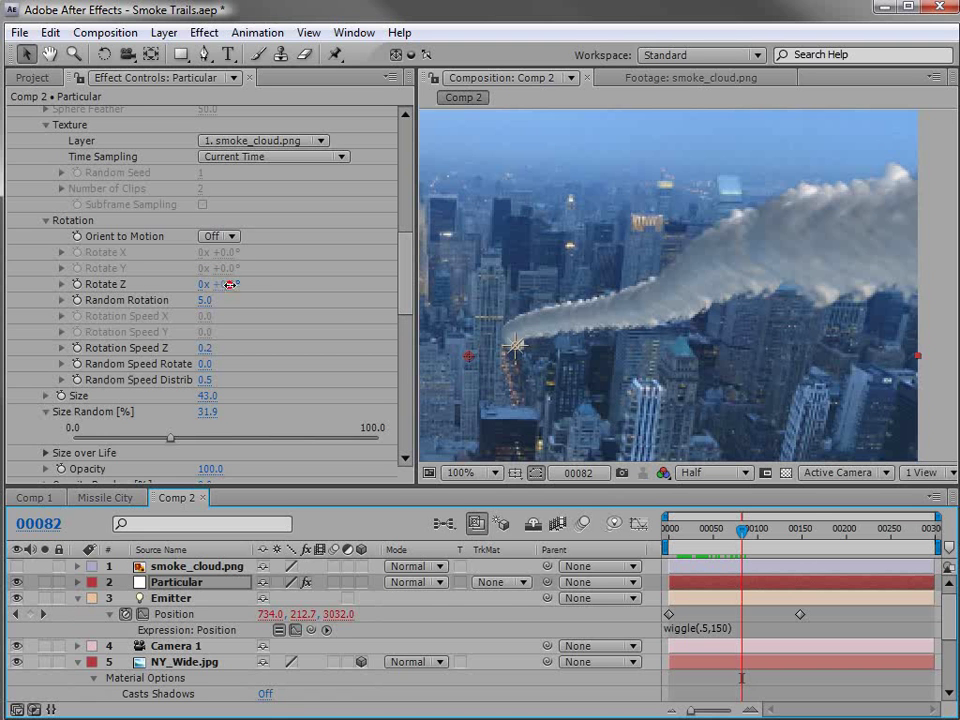
Step: Set the particles' Rotate Z to 314° and step back to frame 77 to inspect the smoke trail
drag(229, 285, 503, 263)
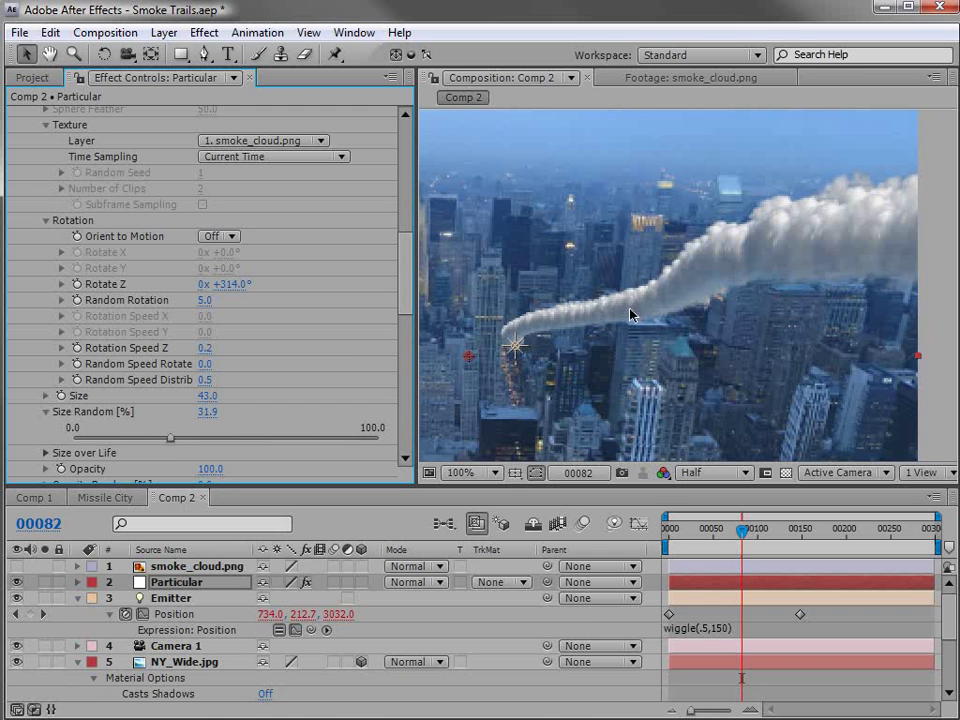
key(grave)
key(comma)
key(grave)
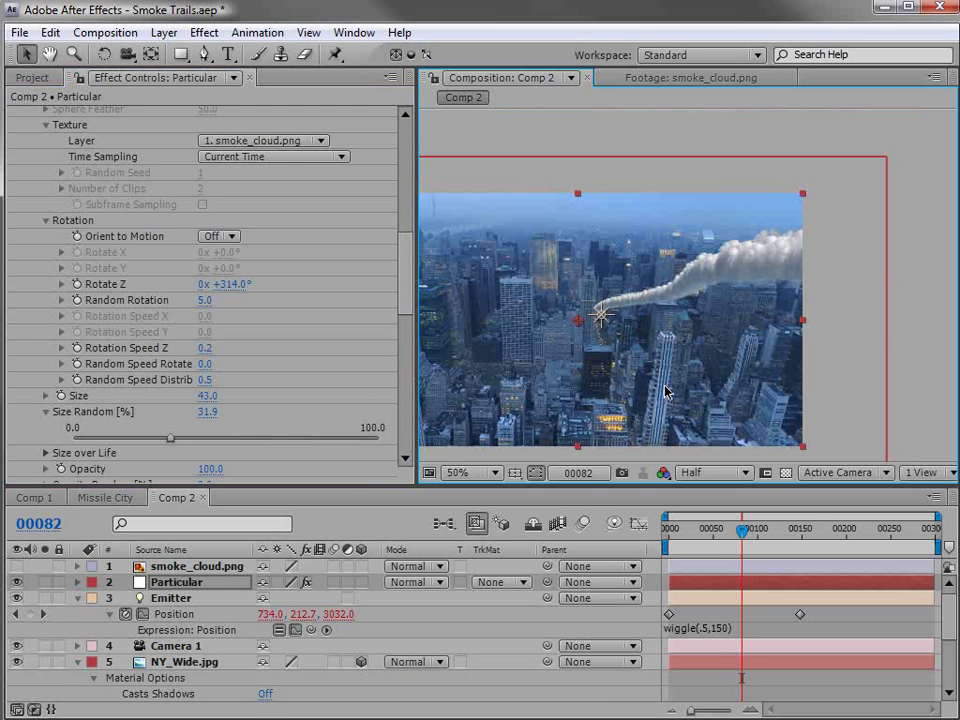
key(Page_Up)
key(Page_Up)
key(Page_Up)
key(Page_Up)
key(Page_Up)
key(period)
key(h)
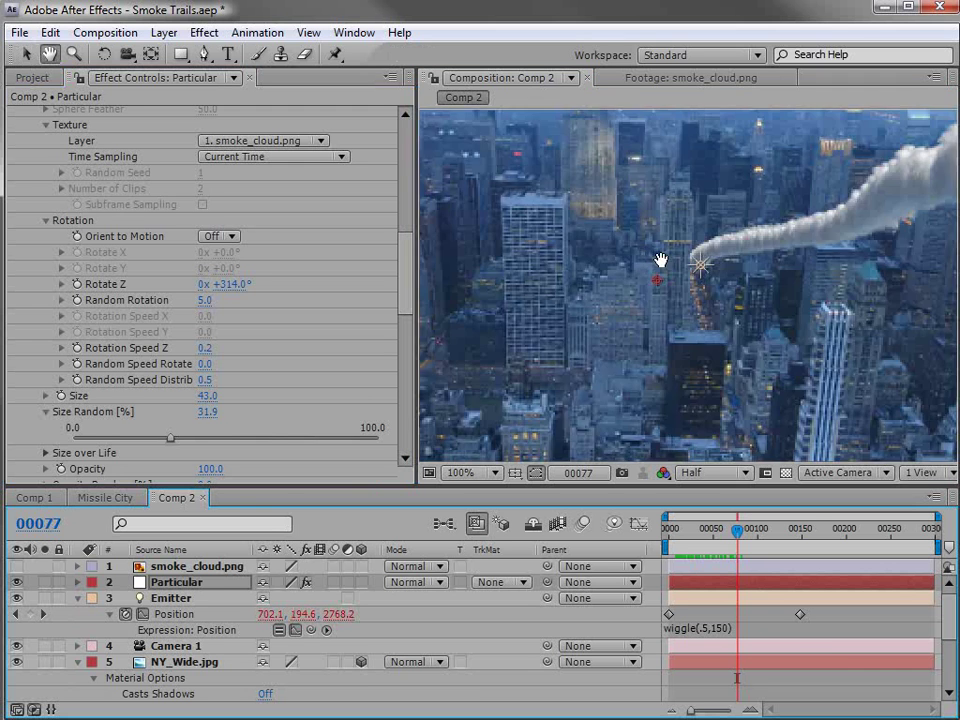
drag(658, 259, 681, 326)
key(v)
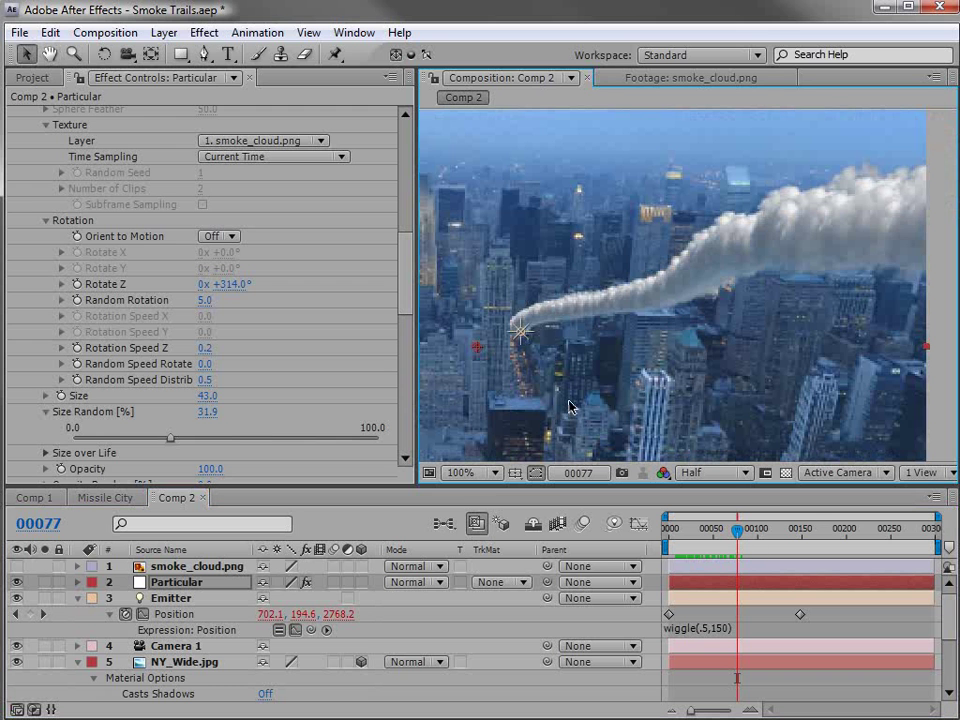
Step: In Particular's Turbulence Field, try an Affect Position of 363, settle on 104, and set the Scale to 5
drag(407, 268, 393, 390)
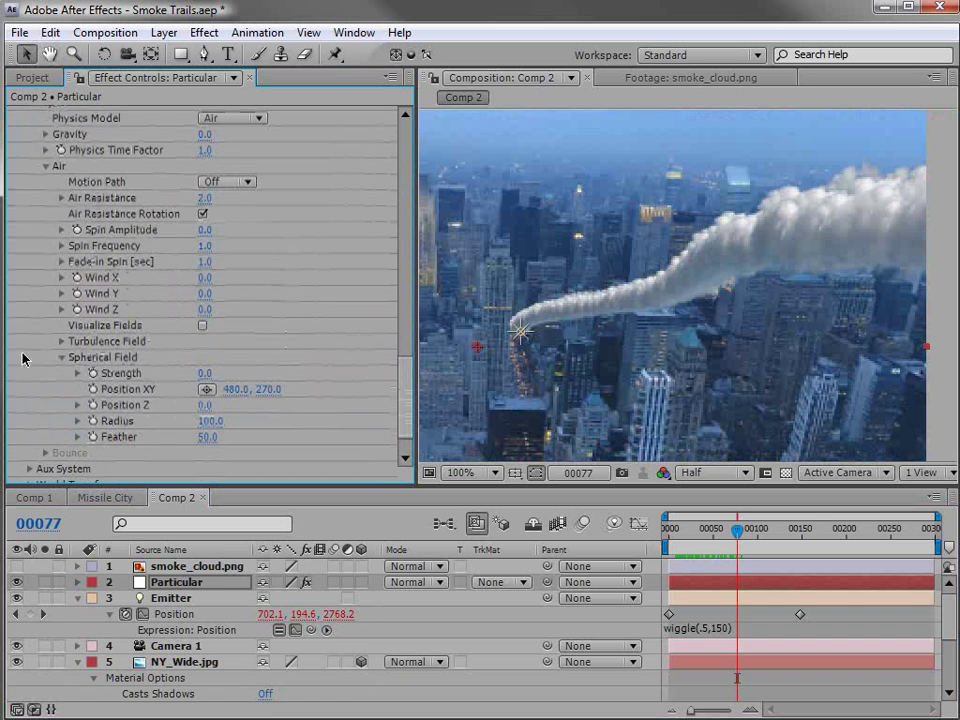
click(59, 342)
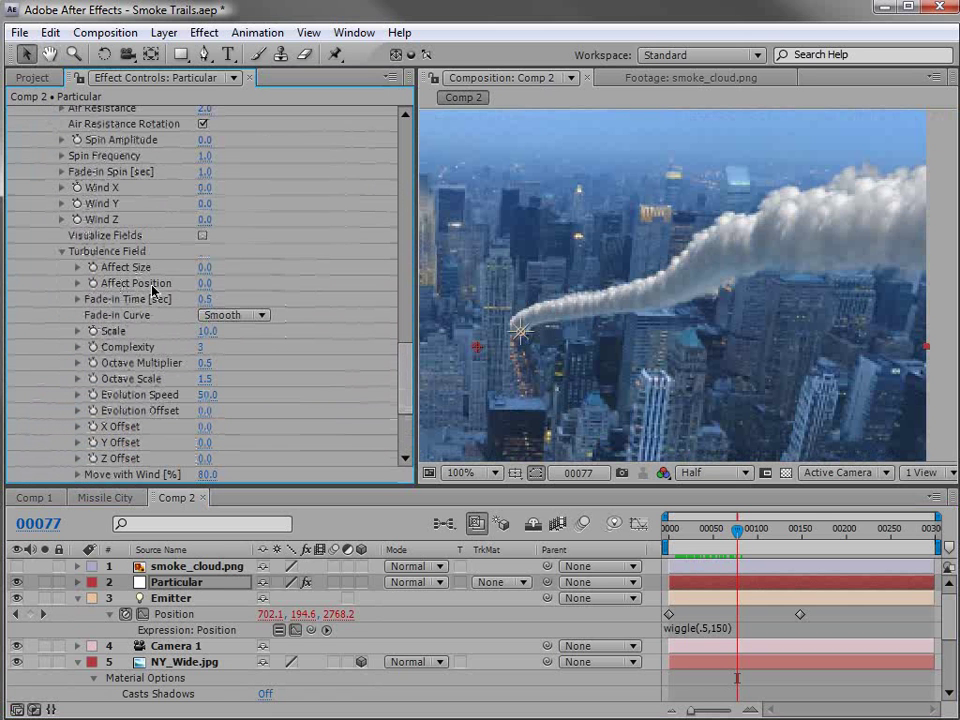
drag(204, 283, 539, 252)
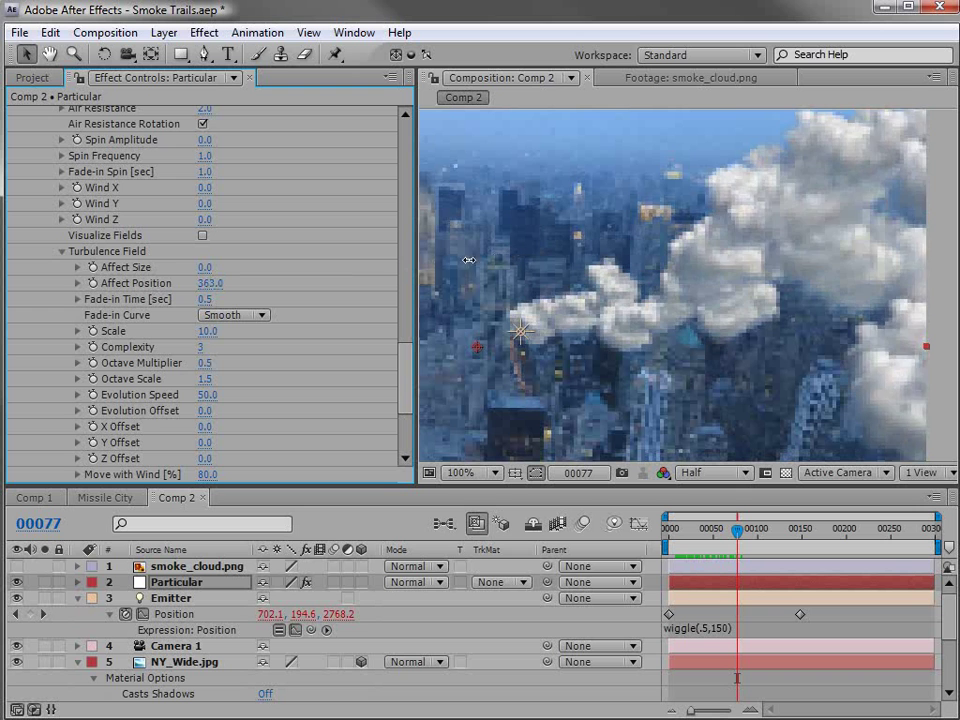
drag(468, 260, 194, 222)
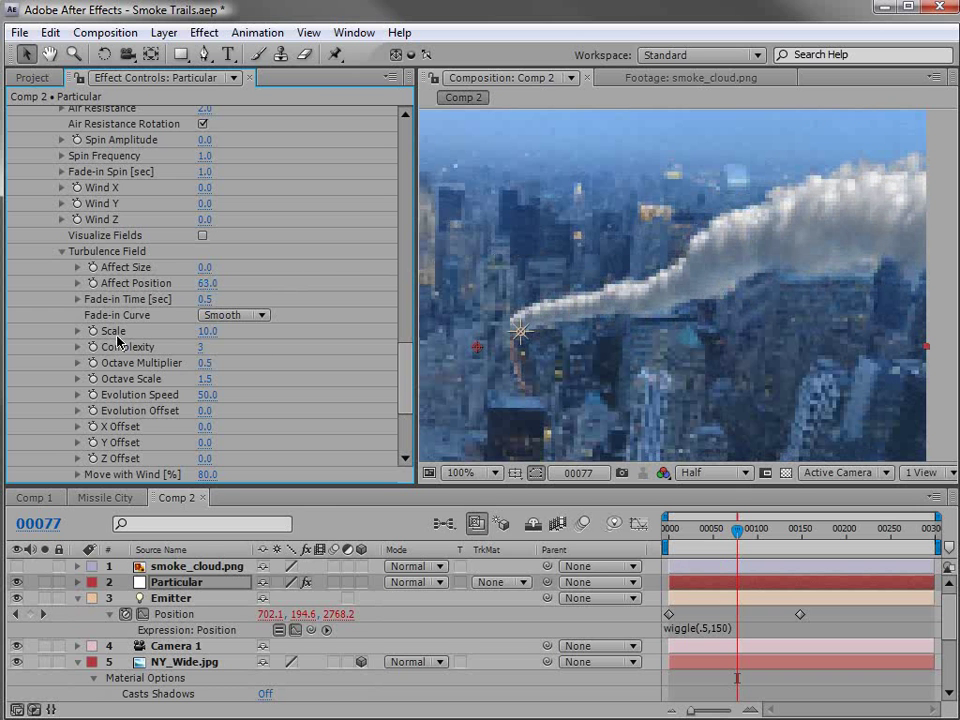
click(207, 331)
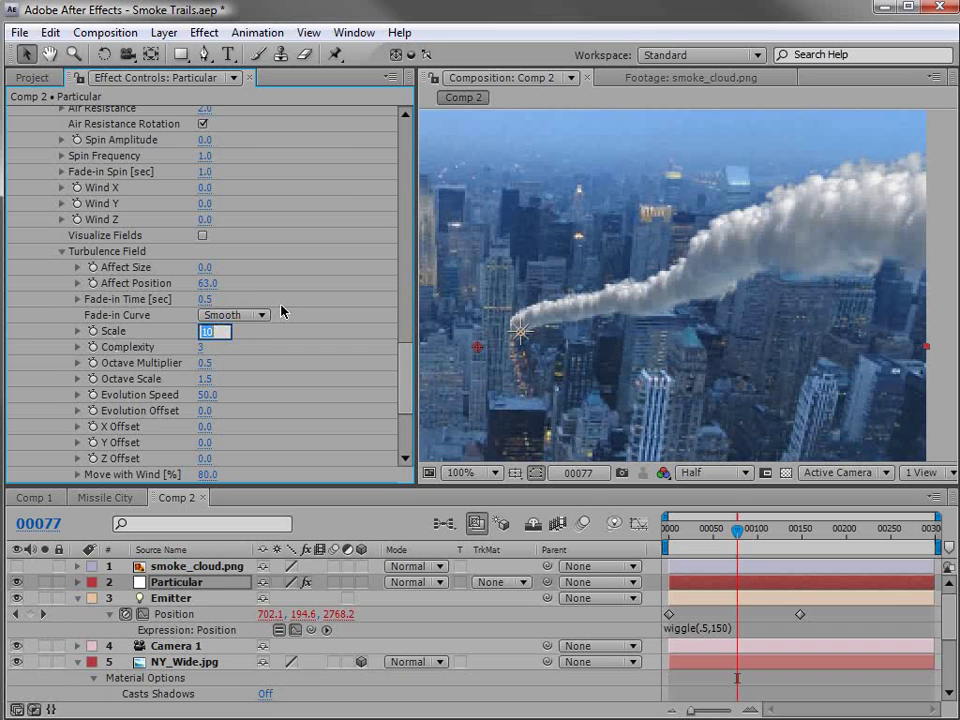
text(5.)
key(Return)
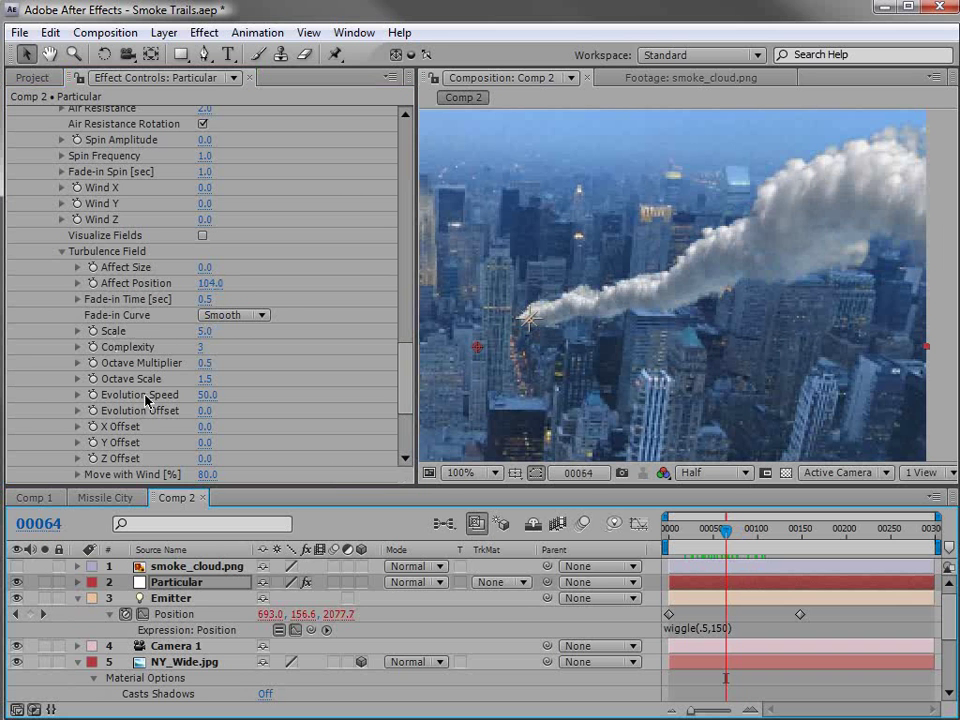
Step: Set the Turbulence Field's Evolution Speed to 20 and scrub to frame 89 to check the smoke trail
click(203, 395)
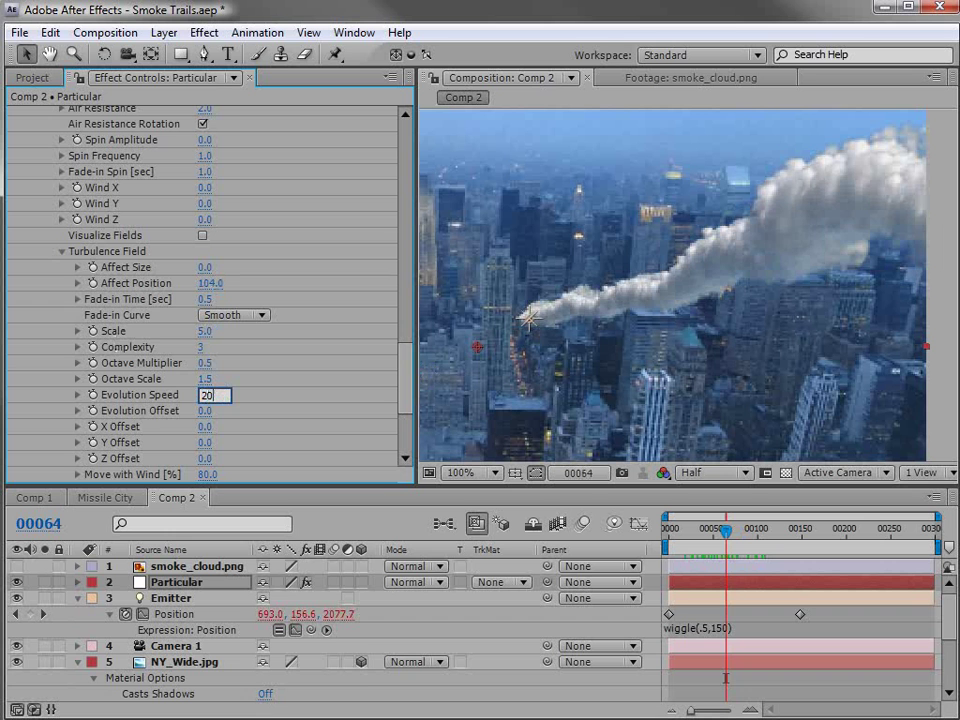
key(Return)
drag(699, 531, 747, 532)
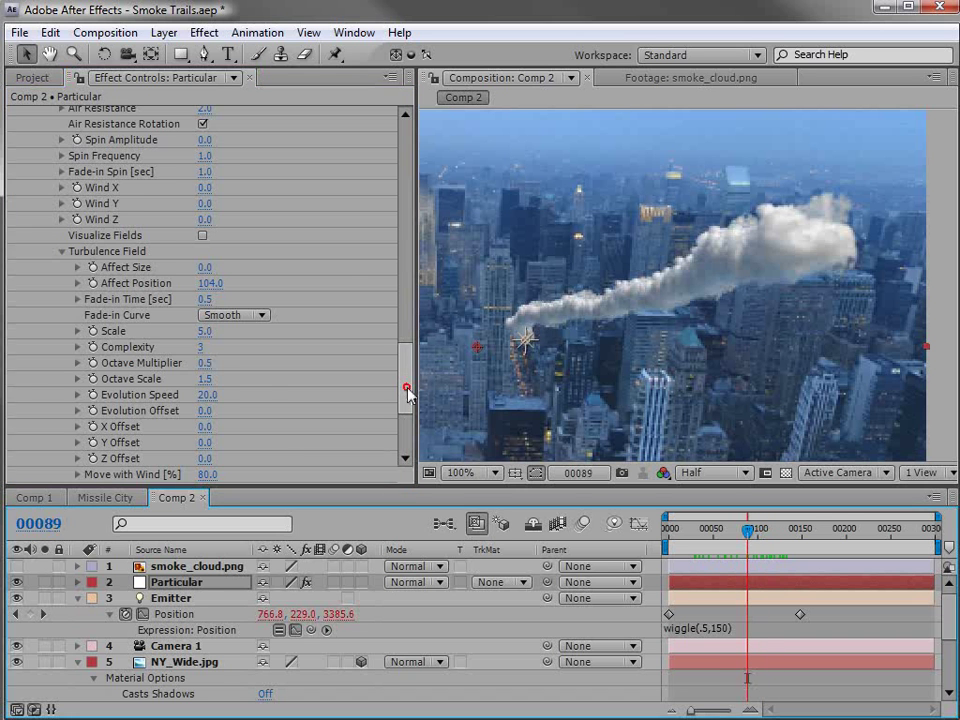
Step: Set the particles' Life to 15 seconds and scrub to frame 129 to check the length of the trail
drag(407, 392, 407, 200)
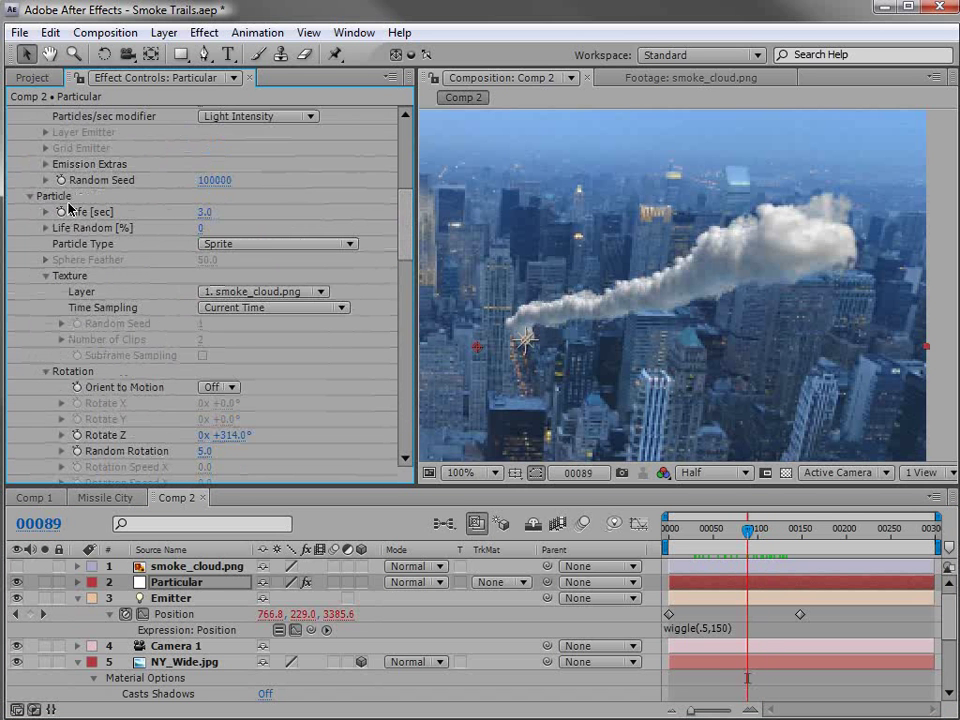
click(204, 212)
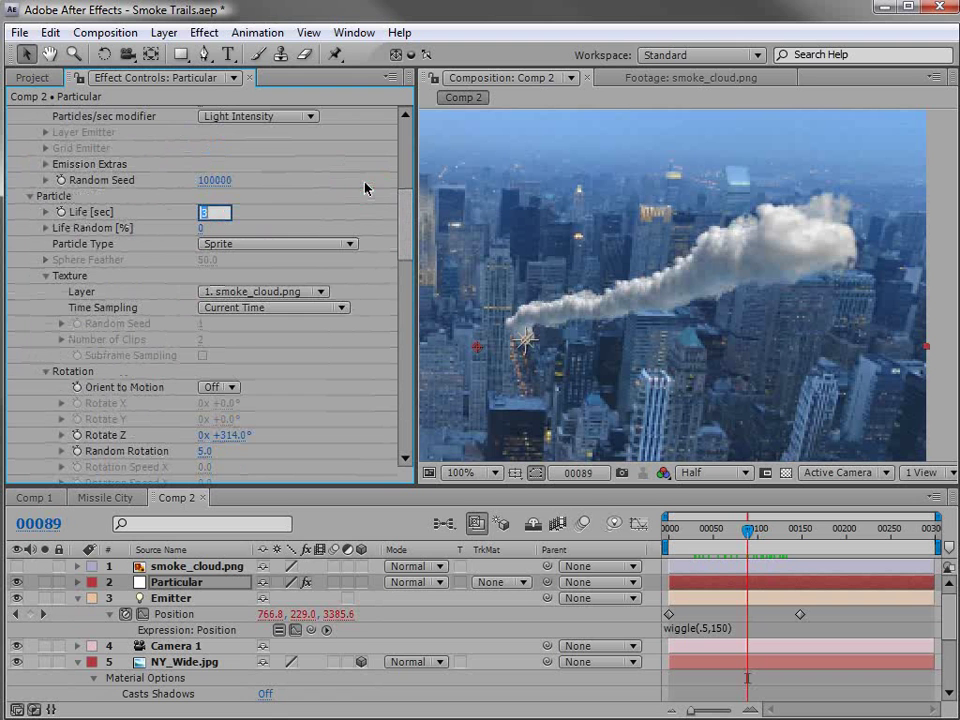
key(Return)
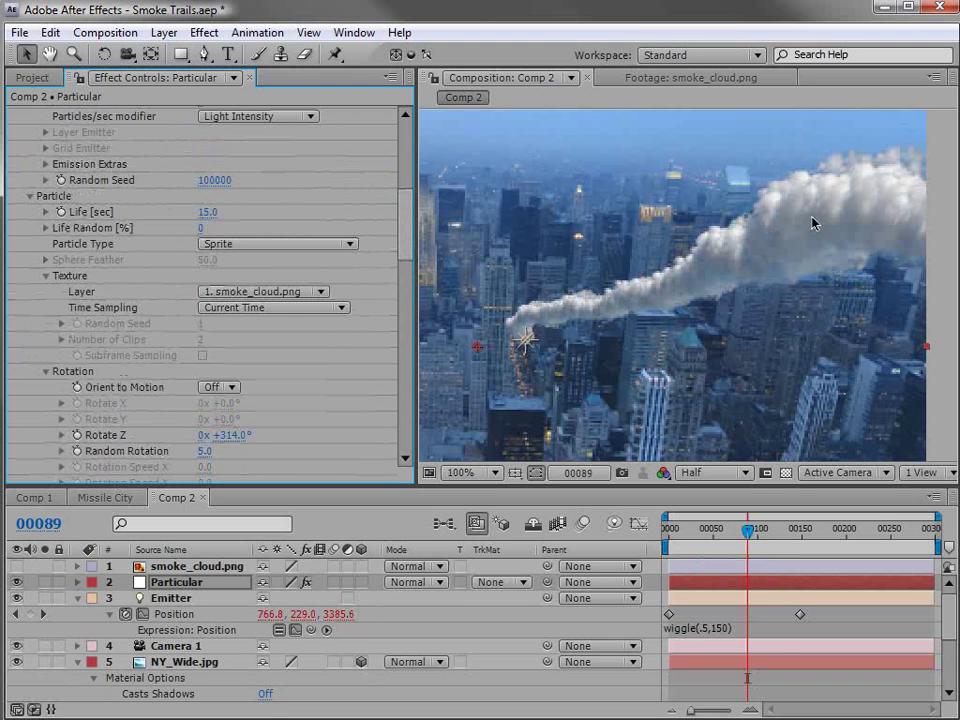
drag(752, 516, 783, 533)
Step: Draw a Size over Life curve rising from small at birth to full size, smooth it, and preview the trail up to frame 81
drag(403, 249, 403, 299)
click(45, 356)
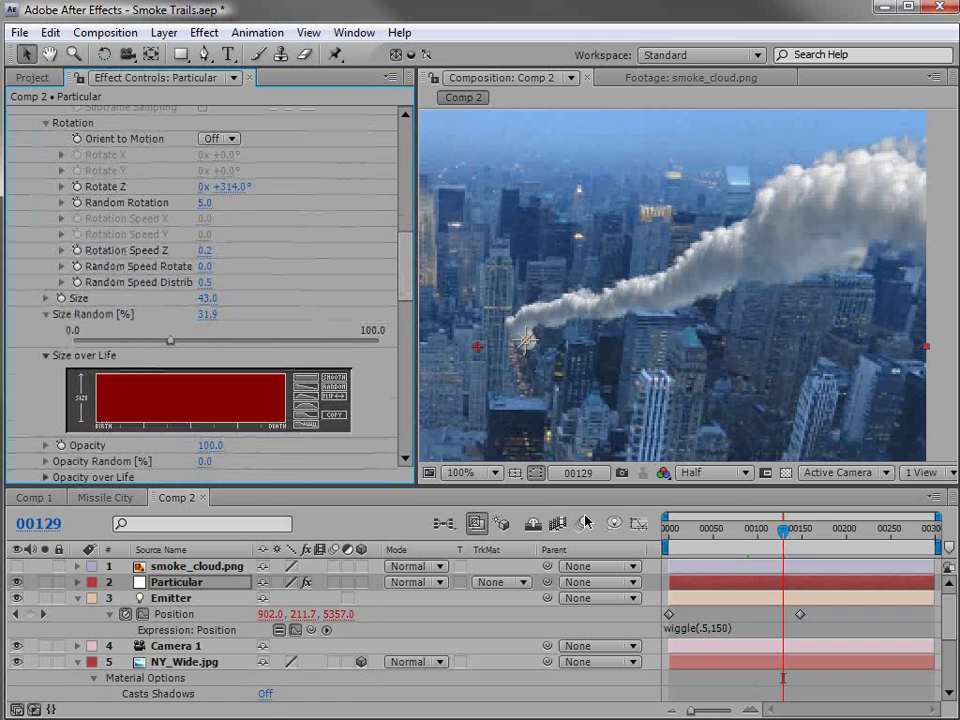
drag(695, 528, 699, 528)
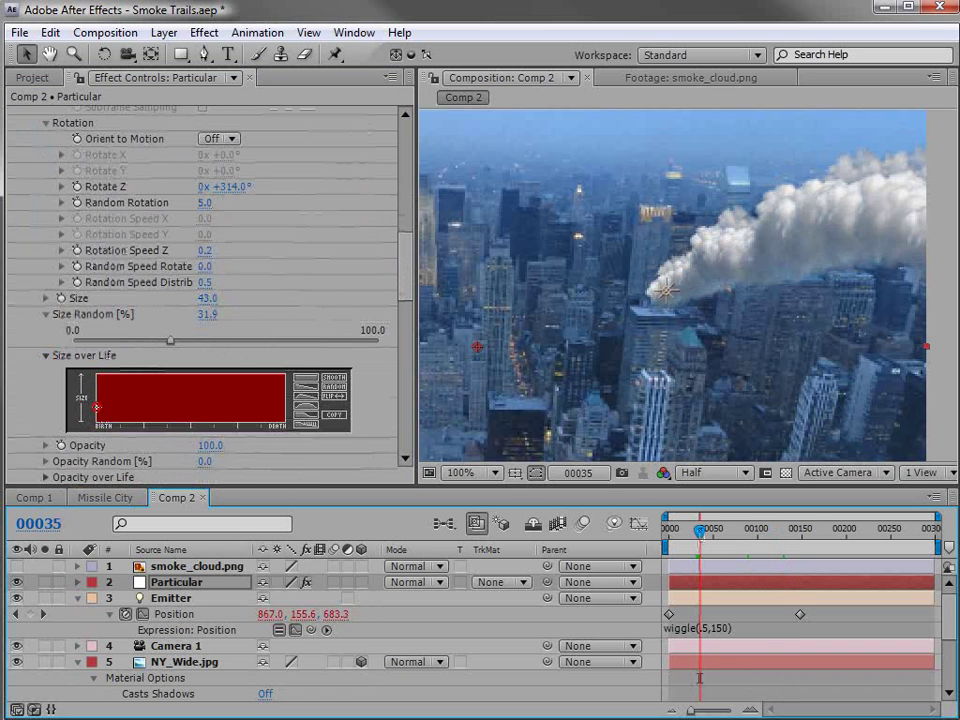
drag(97, 418, 239, 367)
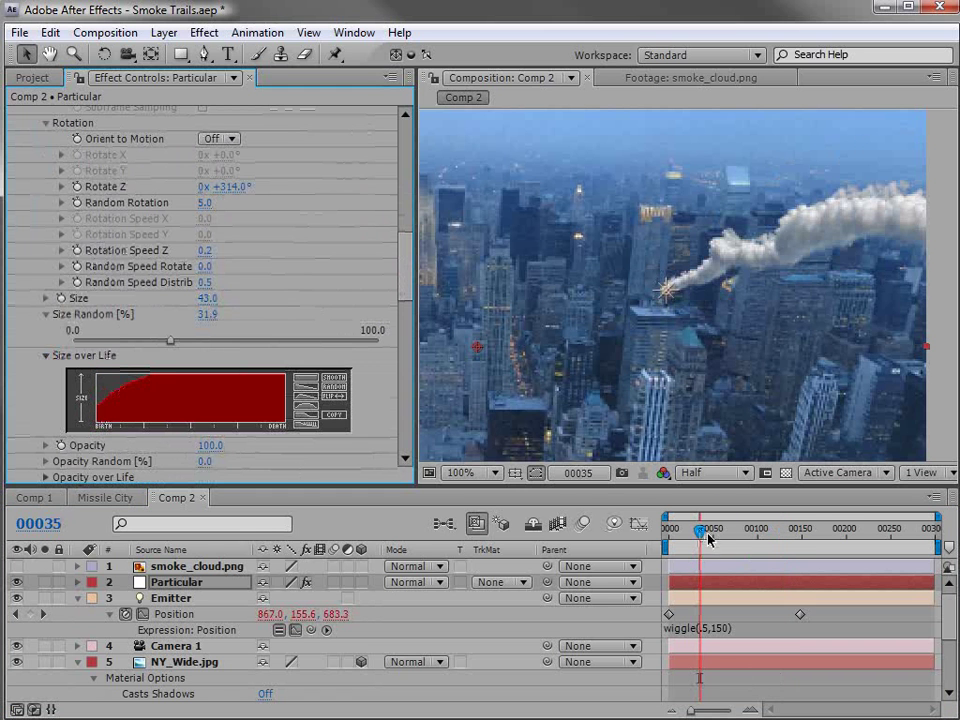
drag(707, 538, 766, 547)
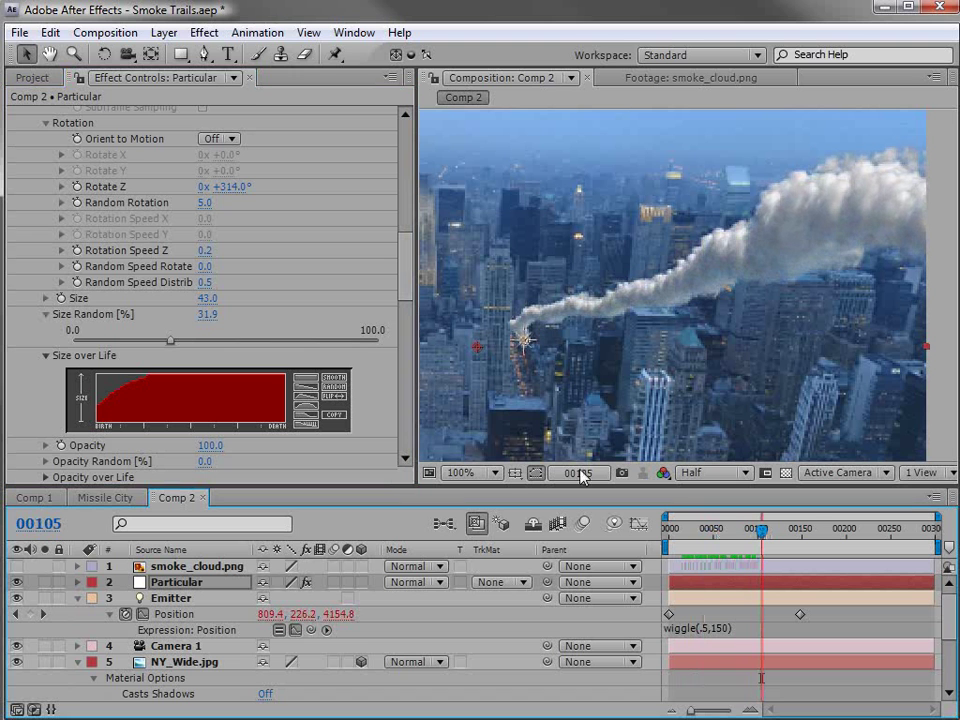
click(333, 382)
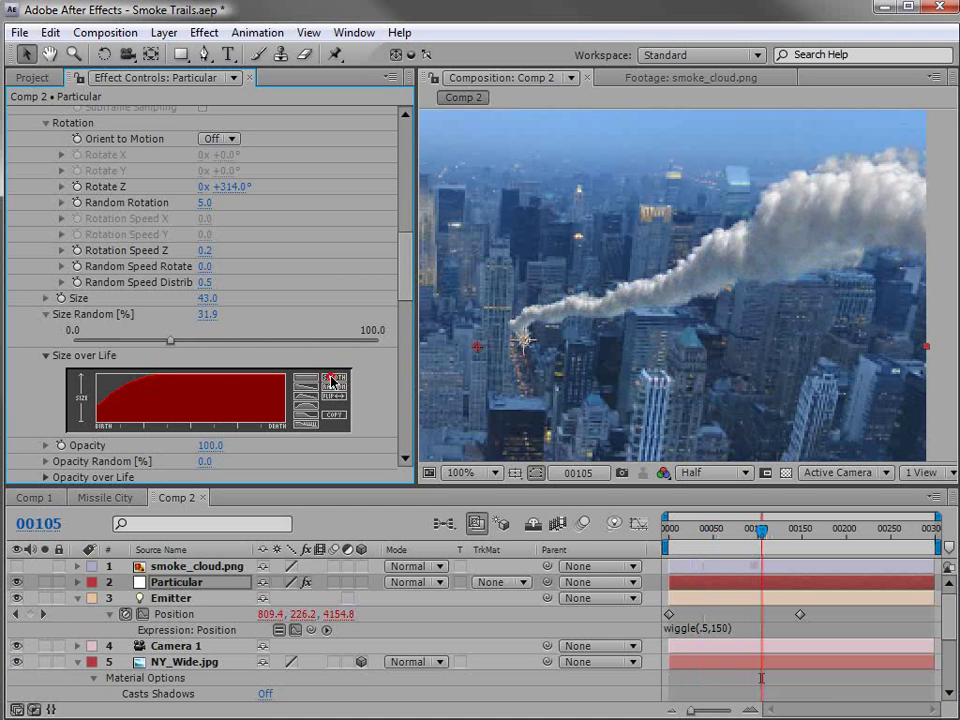
drag(676, 531, 740, 532)
Step: Fit the whole city composition in a wider viewing area at 50% and save the project
scroll(645, 312, down, 2)
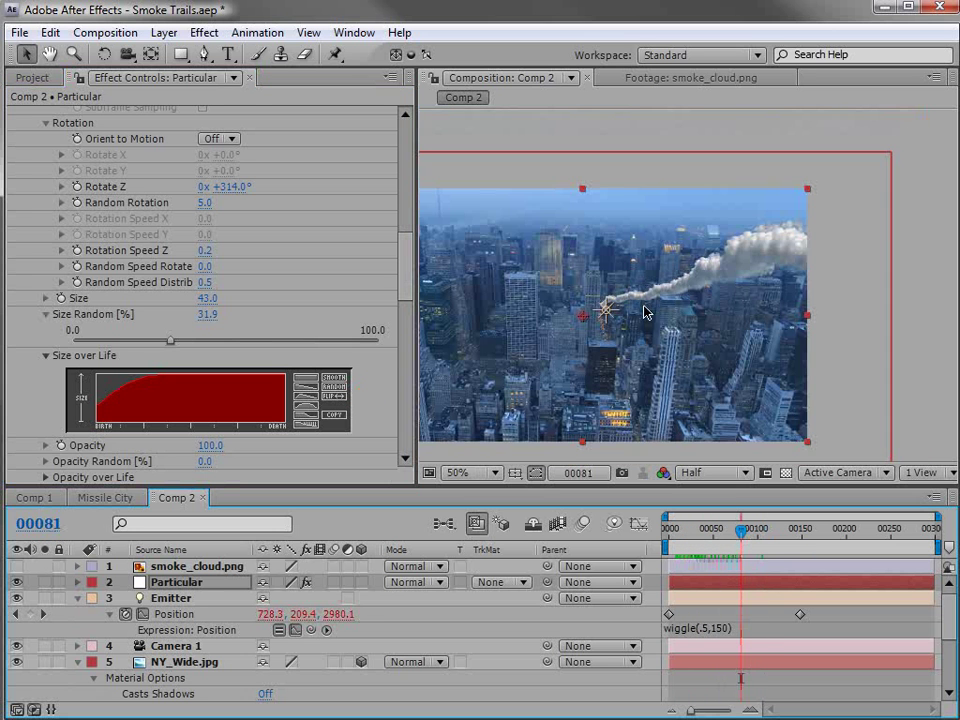
key(h)
drag(572, 342, 636, 325)
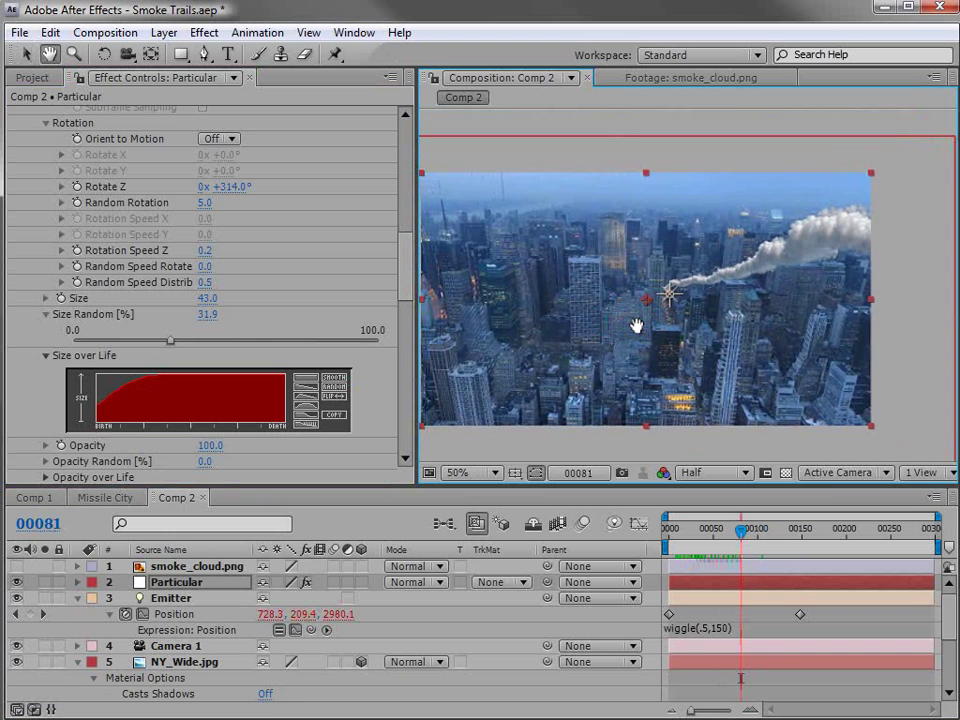
key(v)
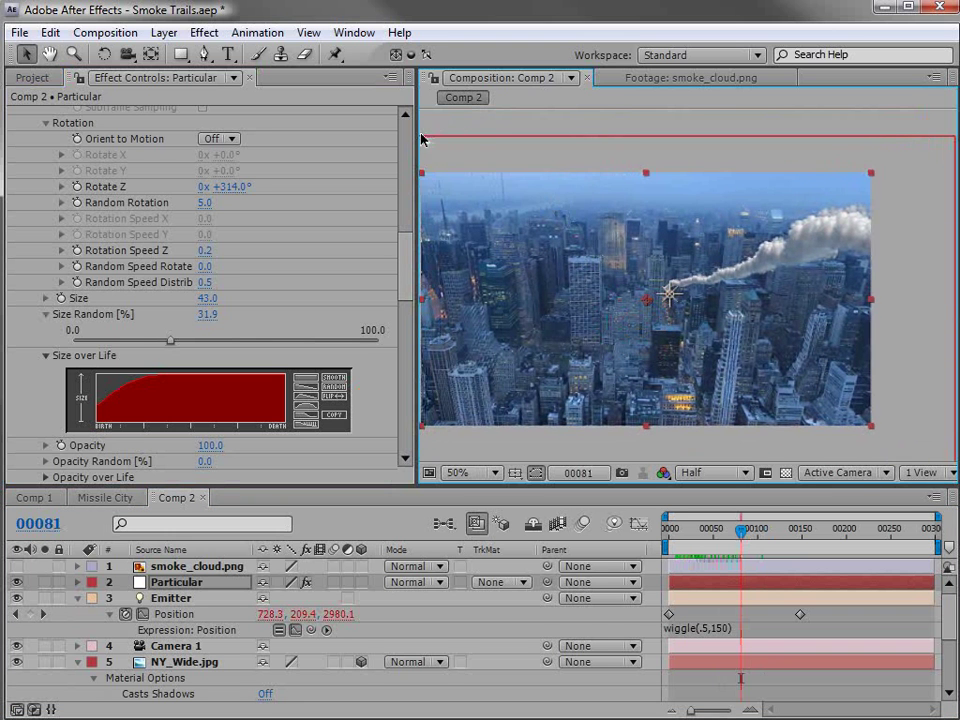
drag(421, 139, 345, 137)
key(ctrl+s)
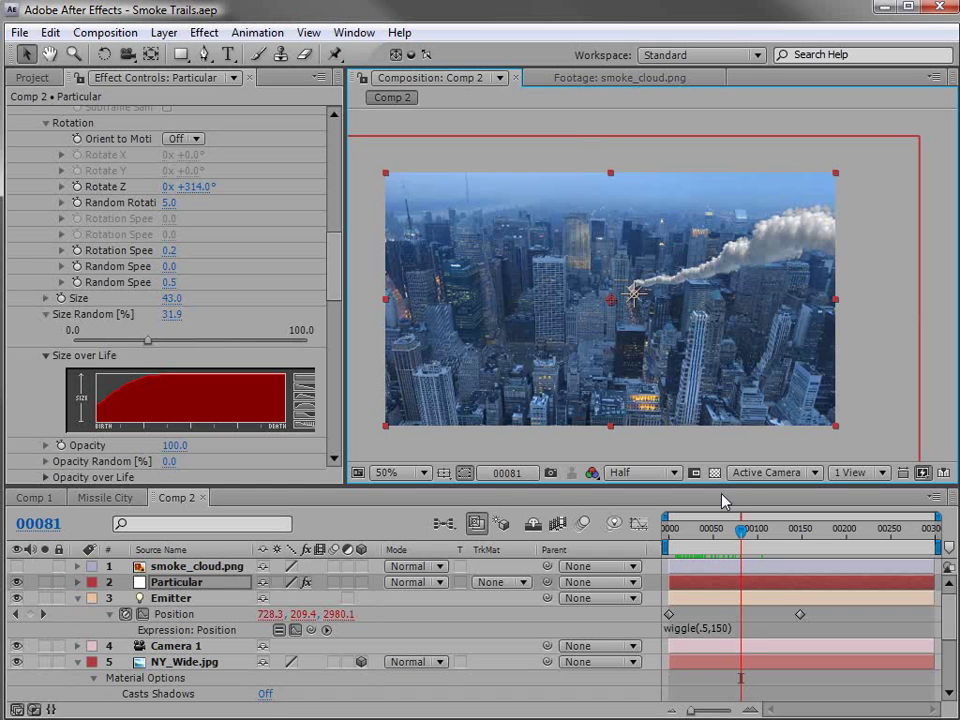
Step: Scrub to frame 108 to check the trail and collapse the Emitter layer's properties
drag(741, 530, 765, 553)
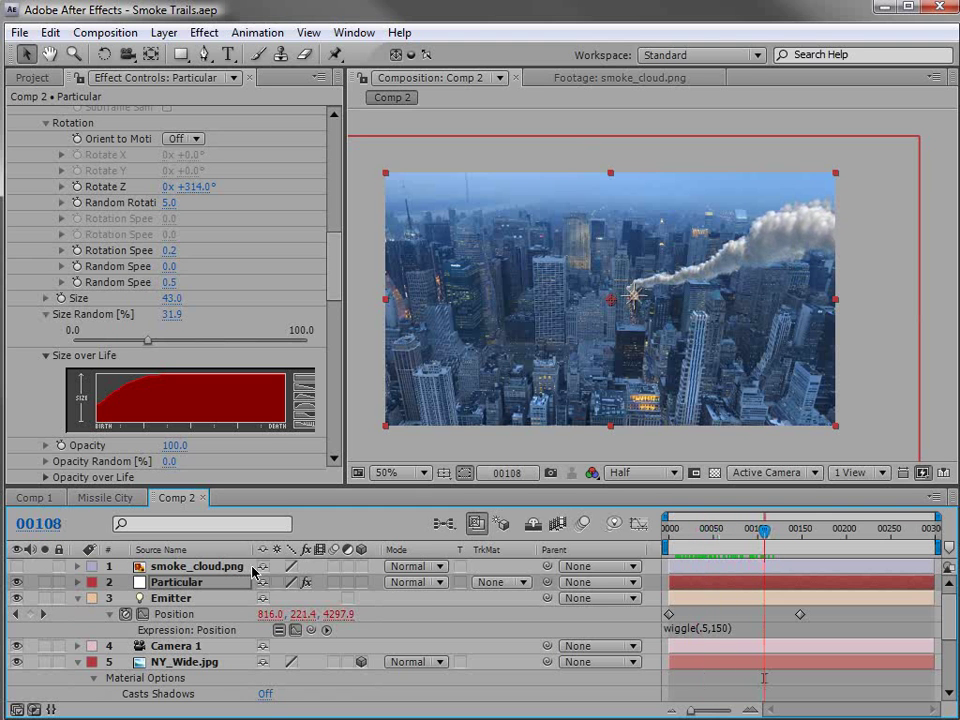
click(77, 598)
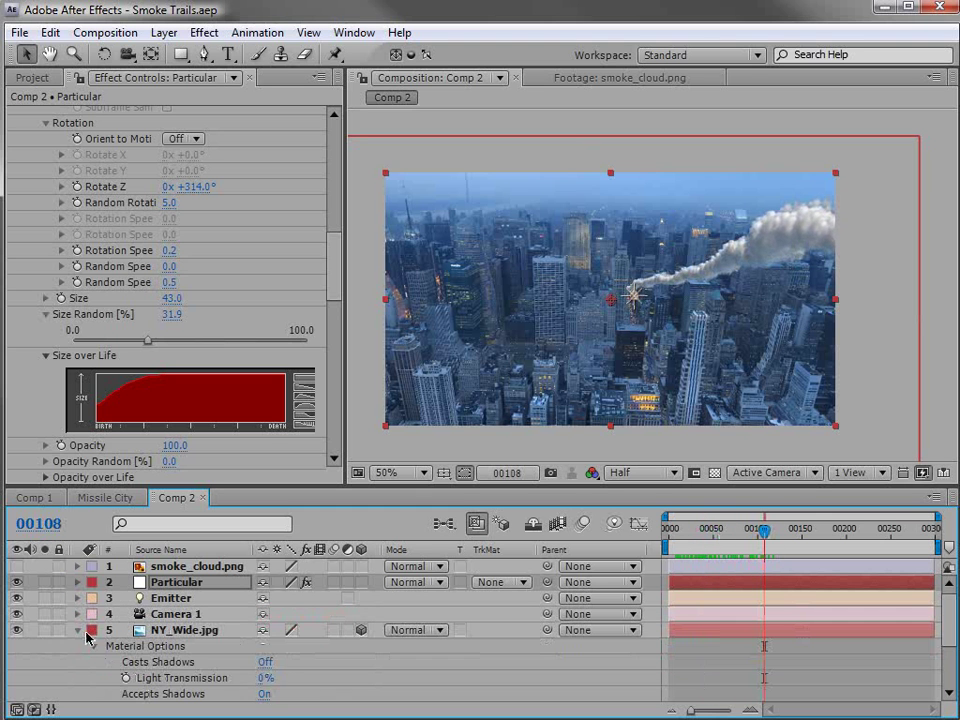
Step: Collapse the NY_Wide.jpg layer's properties and duplicate the Emitter light to create a second emitter
click(78, 630)
click(78, 630)
click(78, 564)
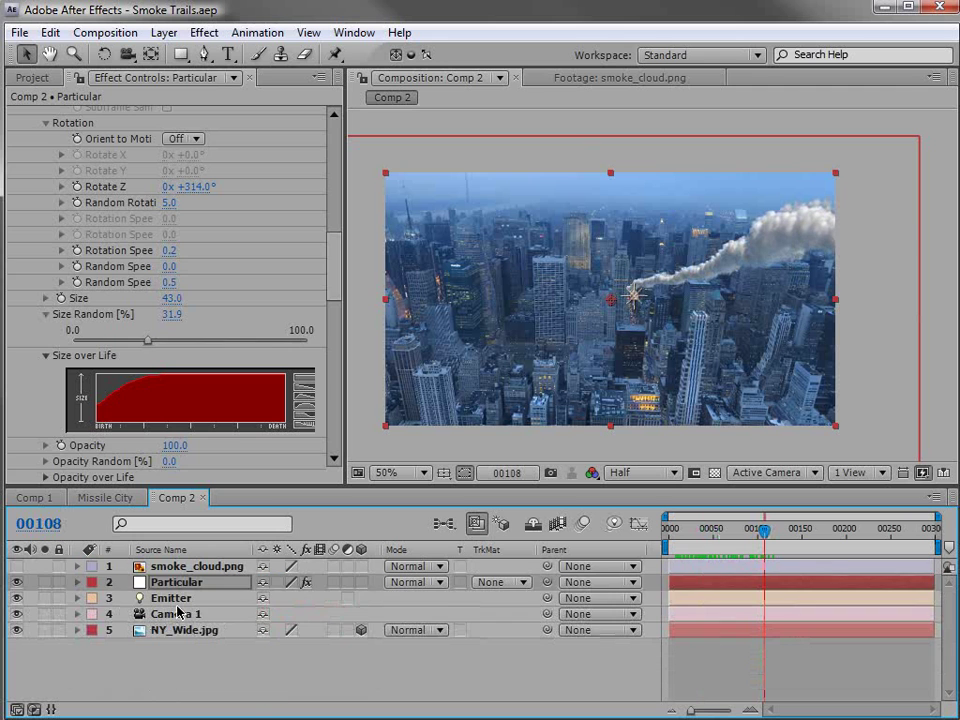
click(185, 599)
key(ctrl+d)
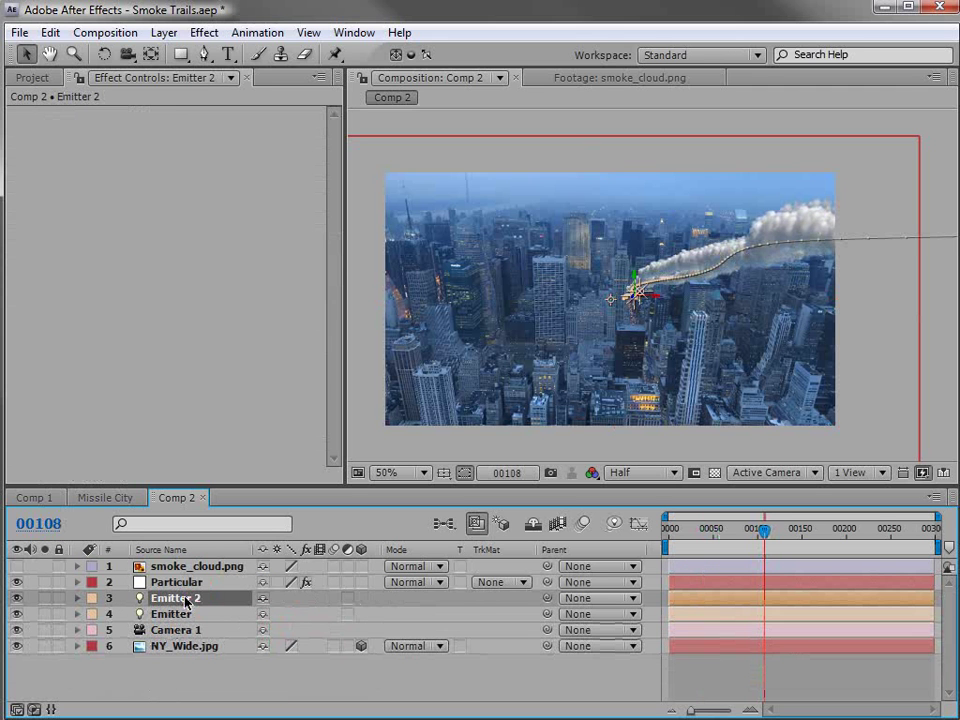
Step: Keyframe Emitter 2's position at frame 108 and move its path to the lower left, ending at about 288.0, 492.8, 4297.9
key(p)
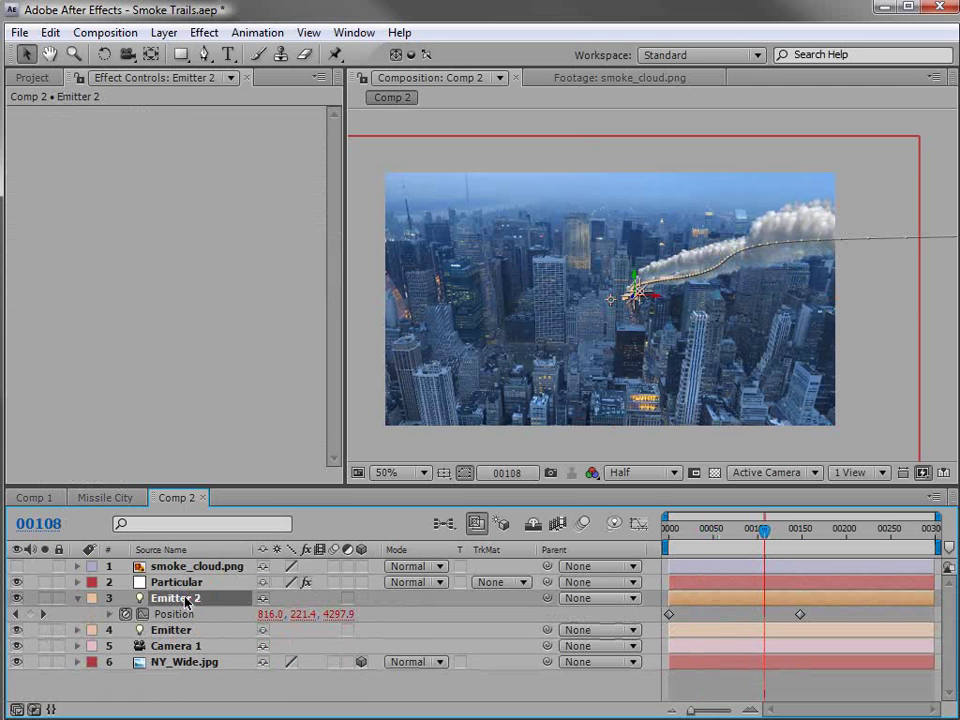
click(30, 614)
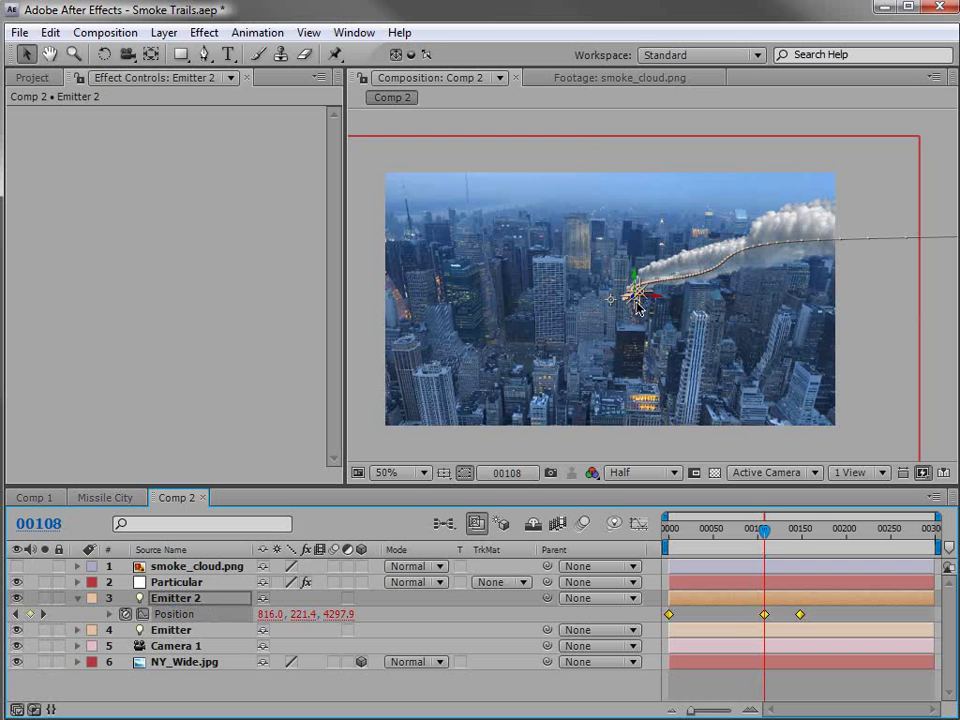
drag(643, 300, 500, 325)
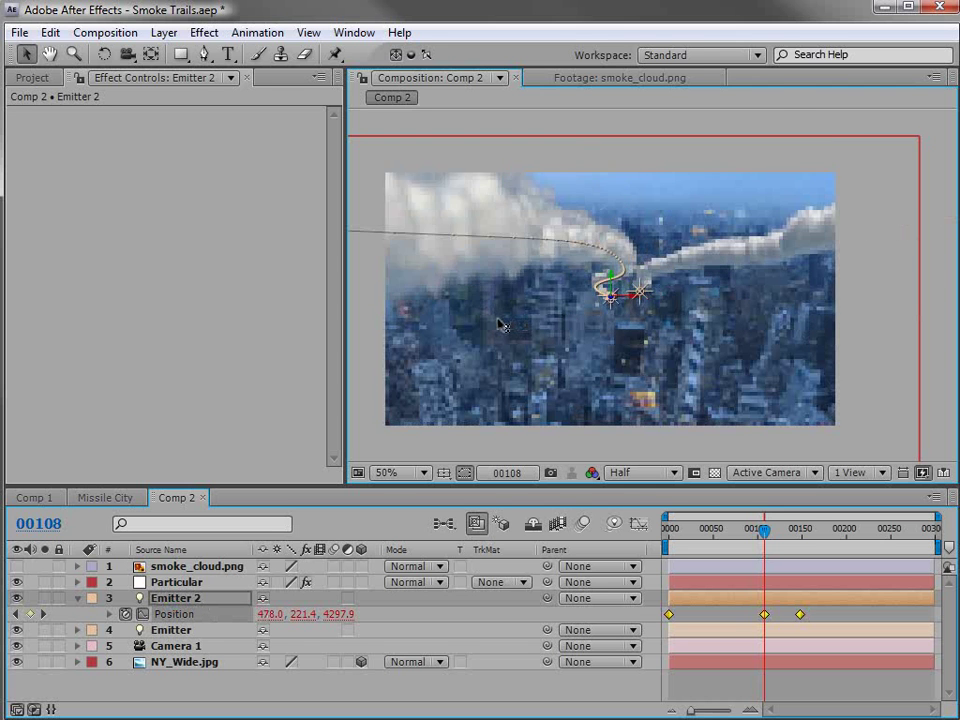
mouse_move(612, 310)
mouse_down()
mouse_move(592, 365)
mouse_move(598, 324)
mouse_up()
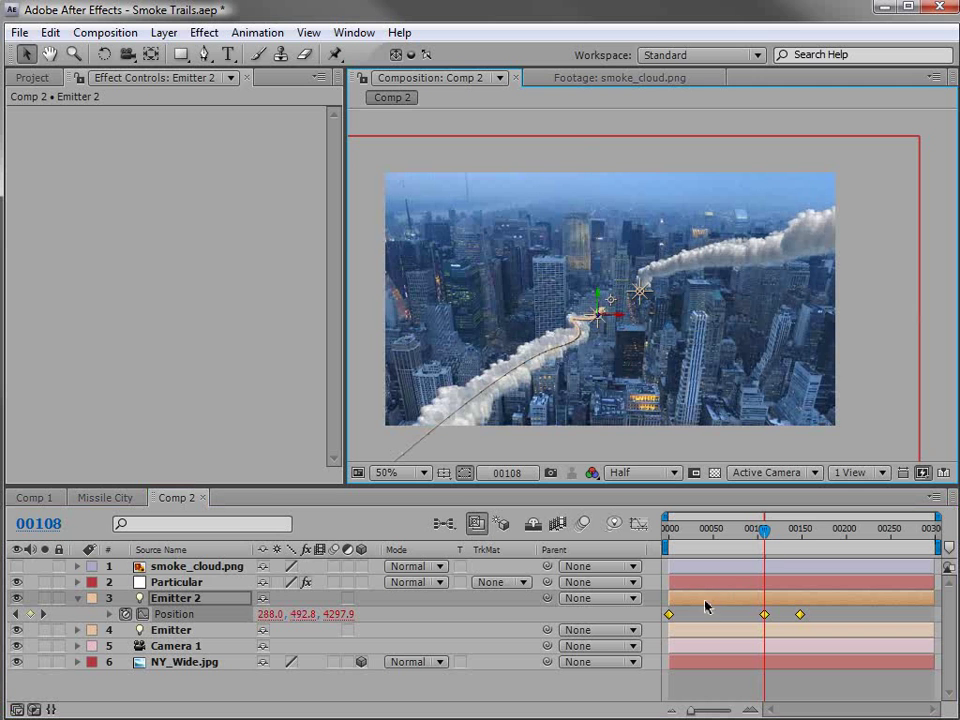
Step: Delay the Emitter 2 layer by about 30 frames, check both trails up to frame 120 and save the project
drag(689, 608, 719, 606)
drag(669, 528, 774, 527)
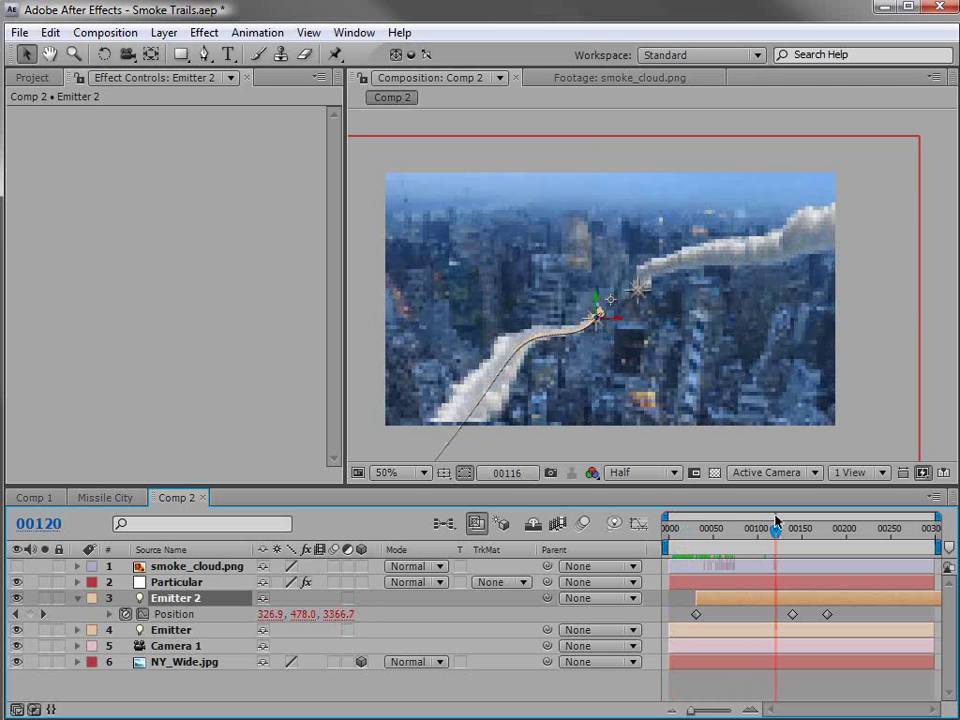
click(750, 613)
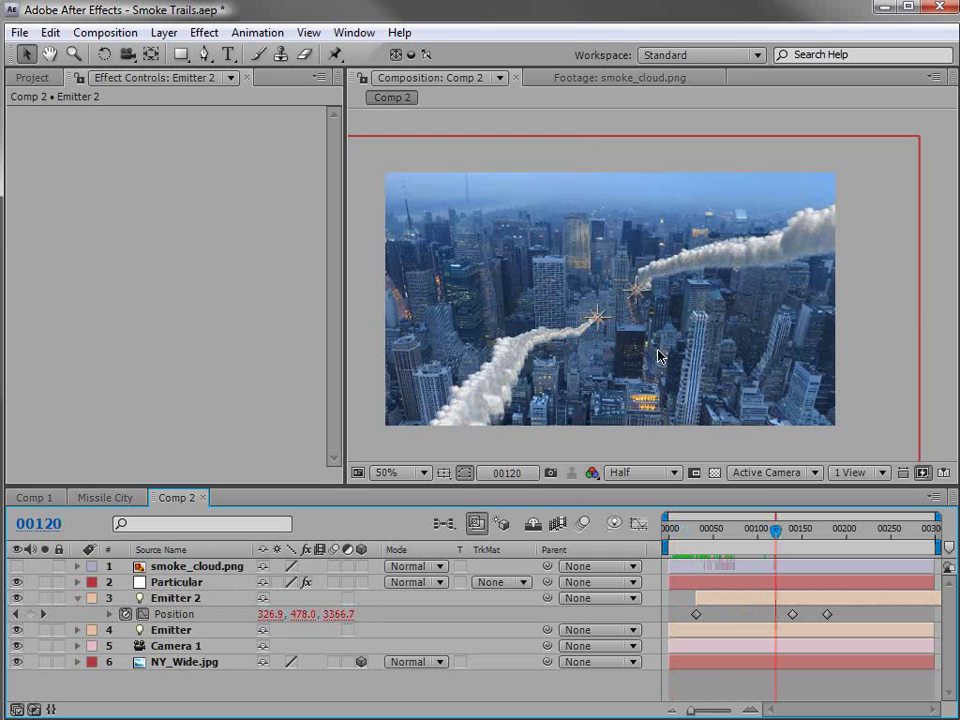
key(ctrl+s)
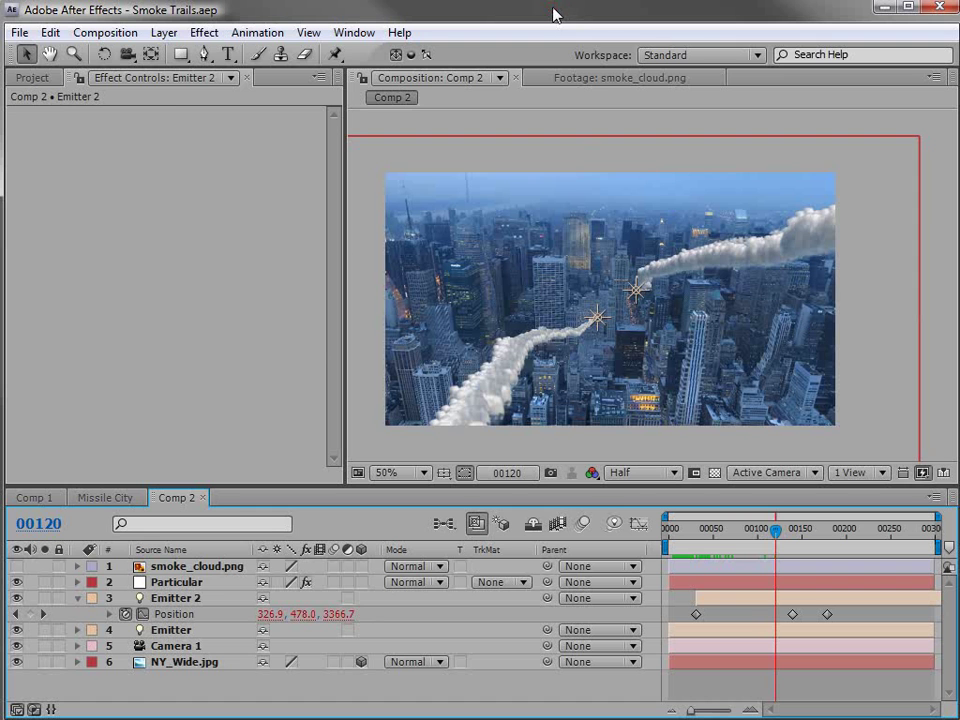
Step: Apply a Curves effect to the Particular layer and pull the RGB midtones down slightly to darken the smoke
click(28, 77)
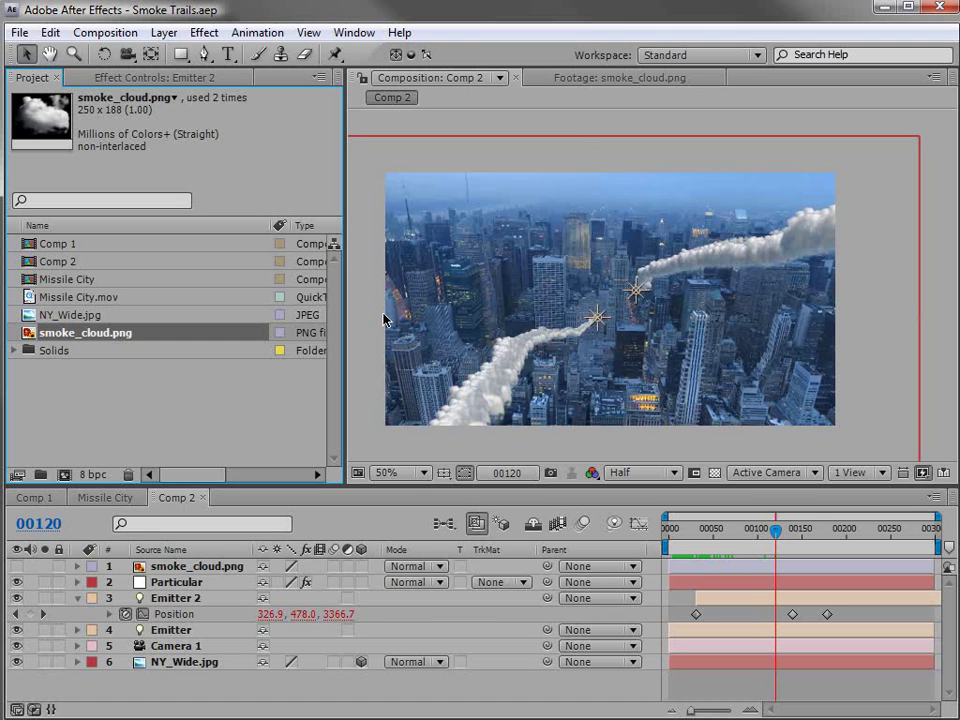
click(190, 582)
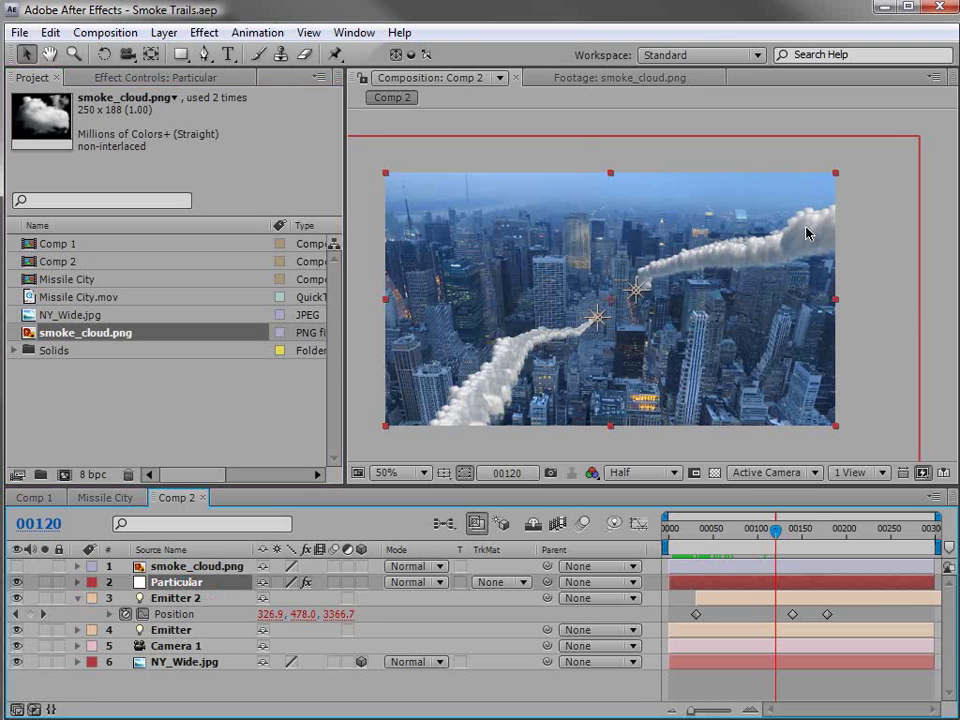
click(204, 32)
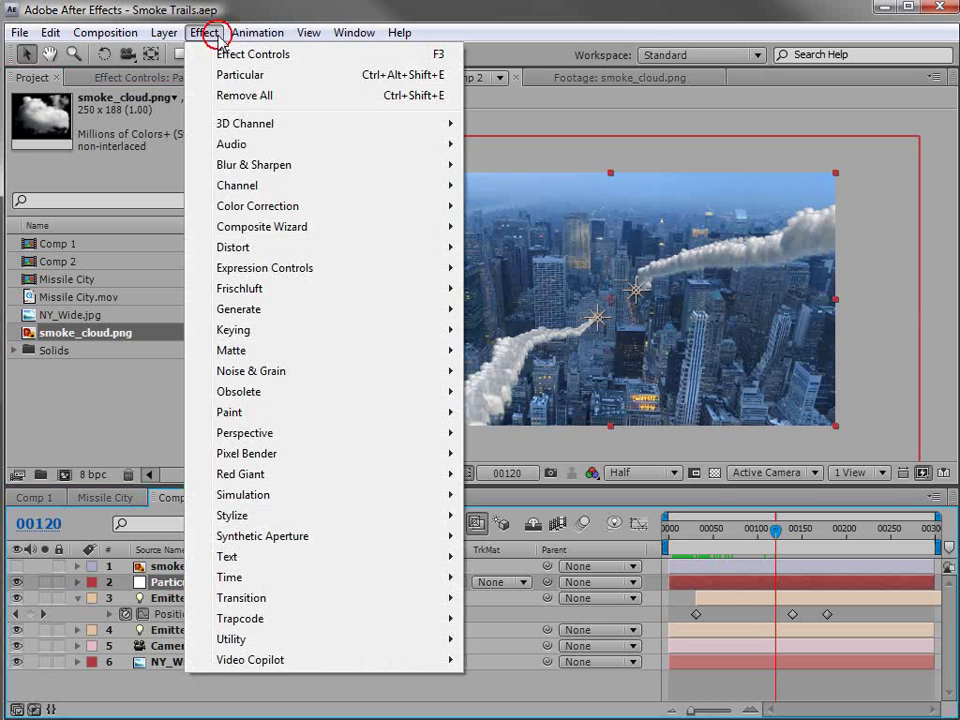
click(252, 206)
click(508, 515)
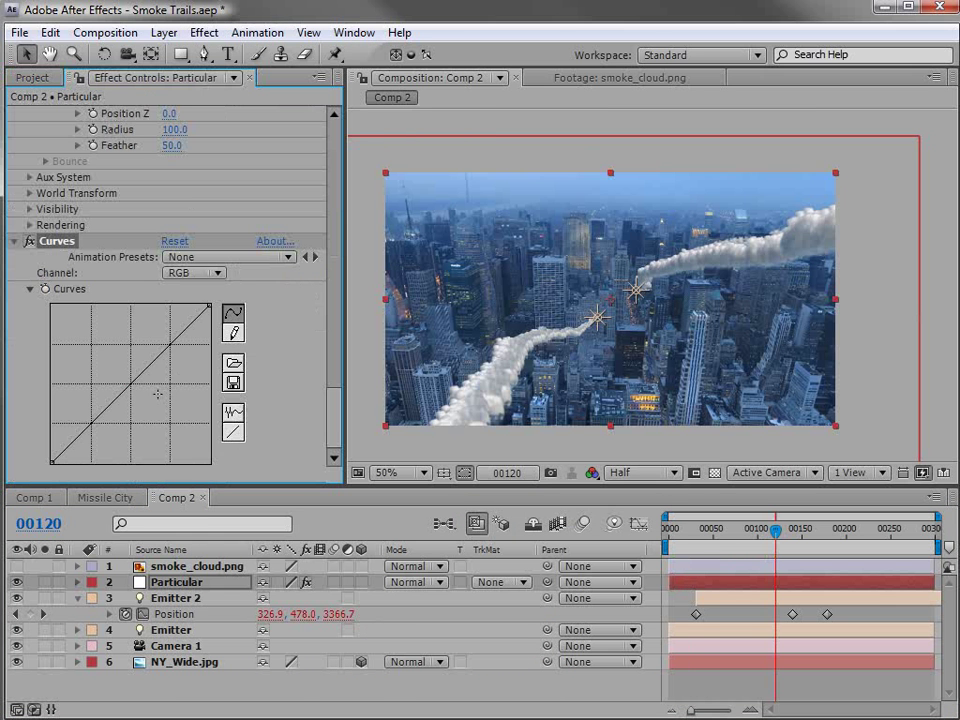
drag(156, 392, 143, 398)
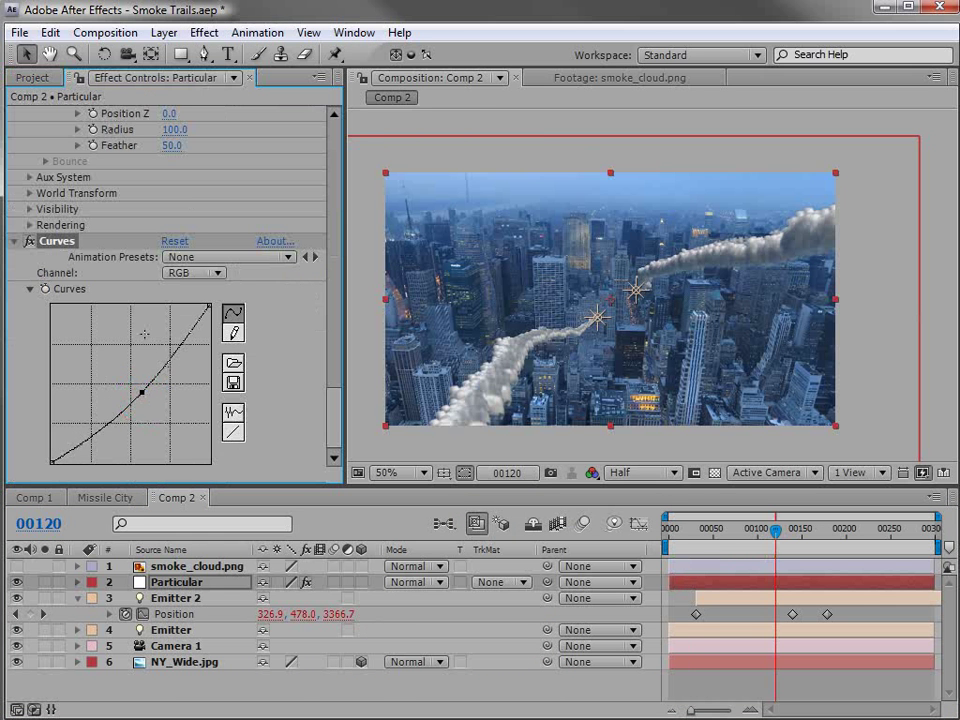
Step: Tint the smoke cooler by raising the Blue midtones and lowering the Red midtones in Particular's Curves effect
click(193, 273)
click(208, 341)
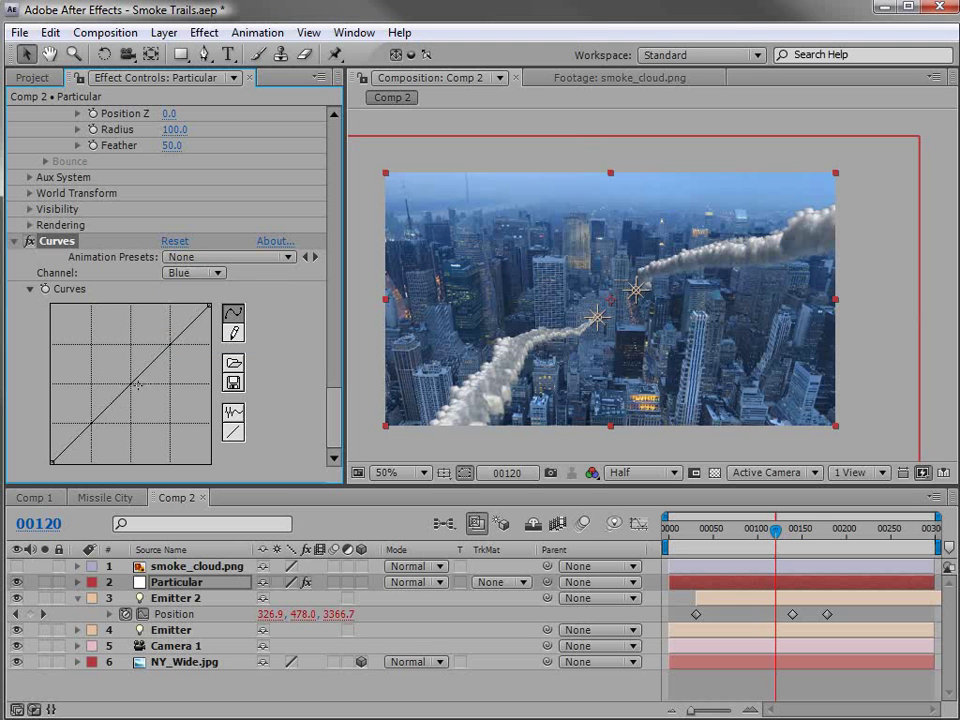
drag(132, 384, 122, 375)
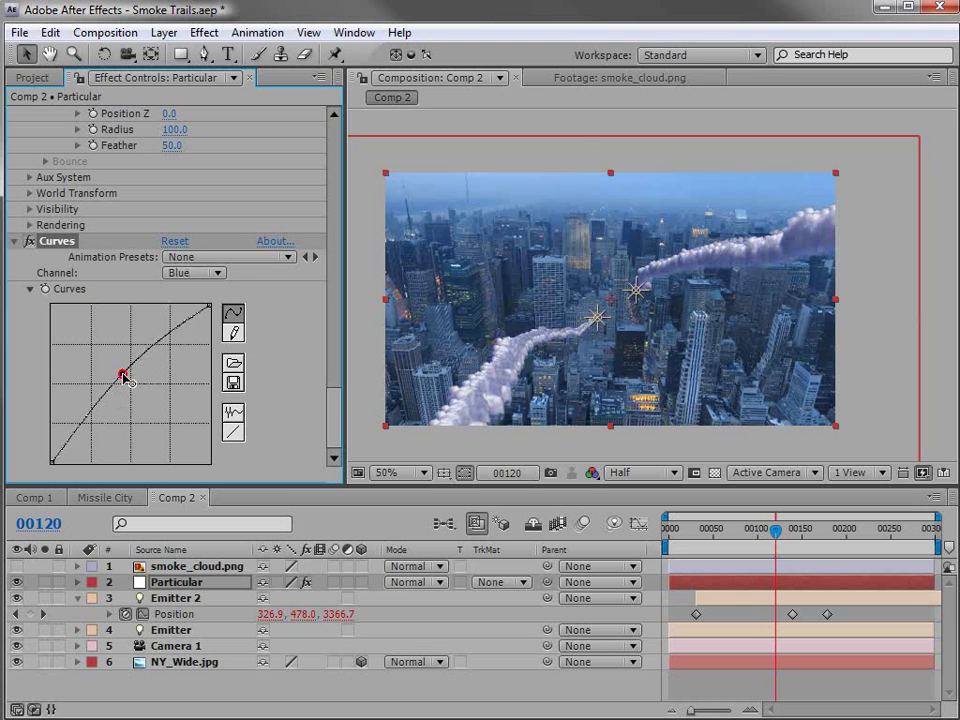
click(195, 273)
click(222, 242)
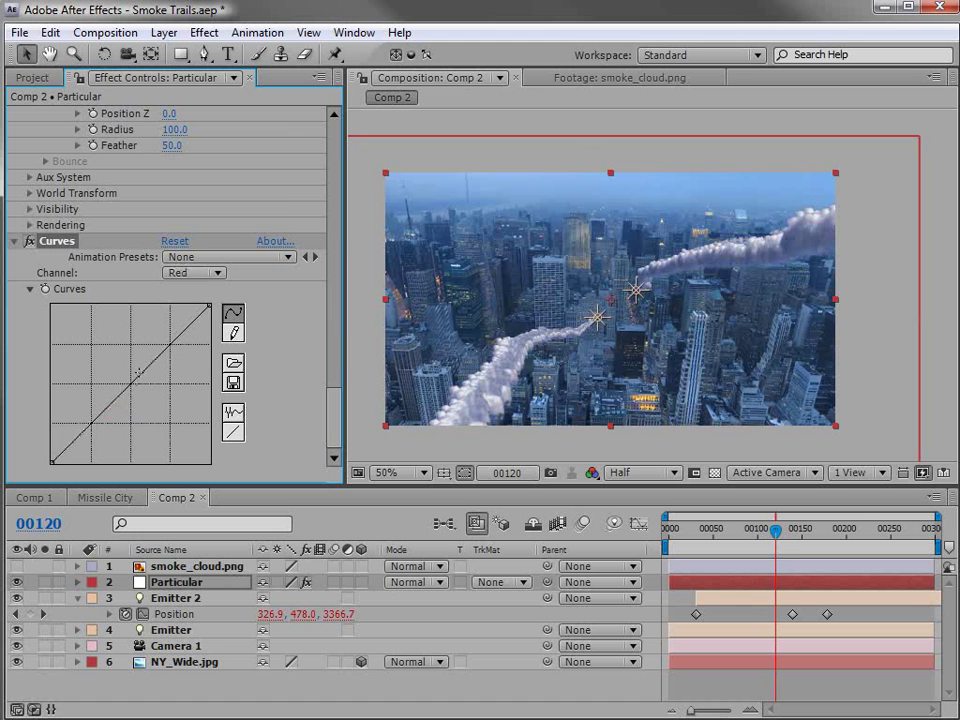
drag(133, 383, 139, 392)
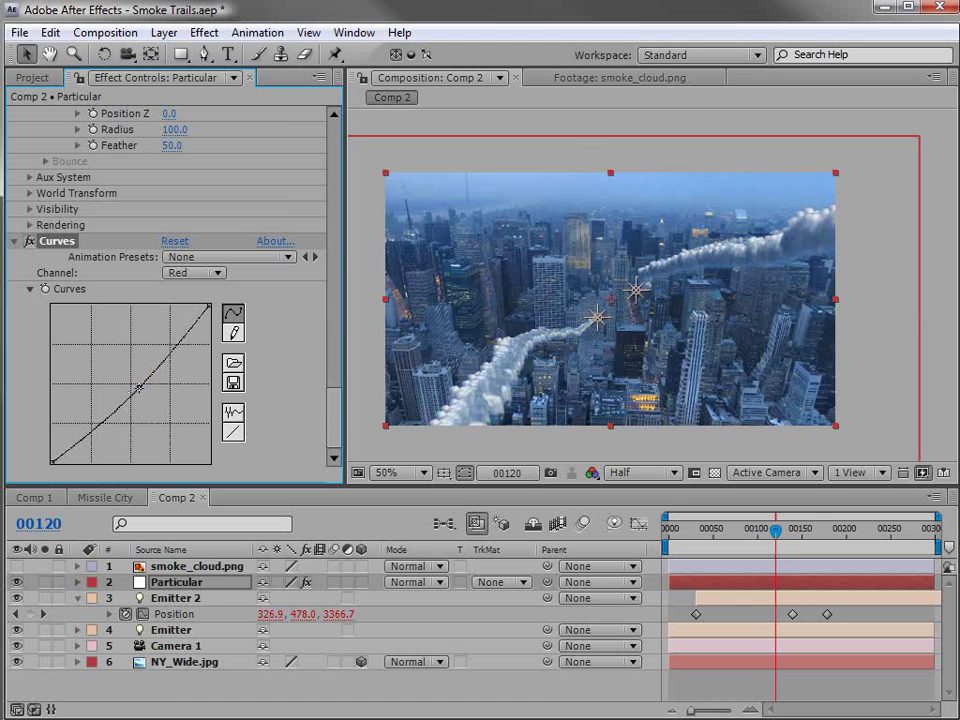
Step: Scrub to frame 58, hide the layer controls and set the composition's preview resolution to Full
drag(752, 540, 718, 540)
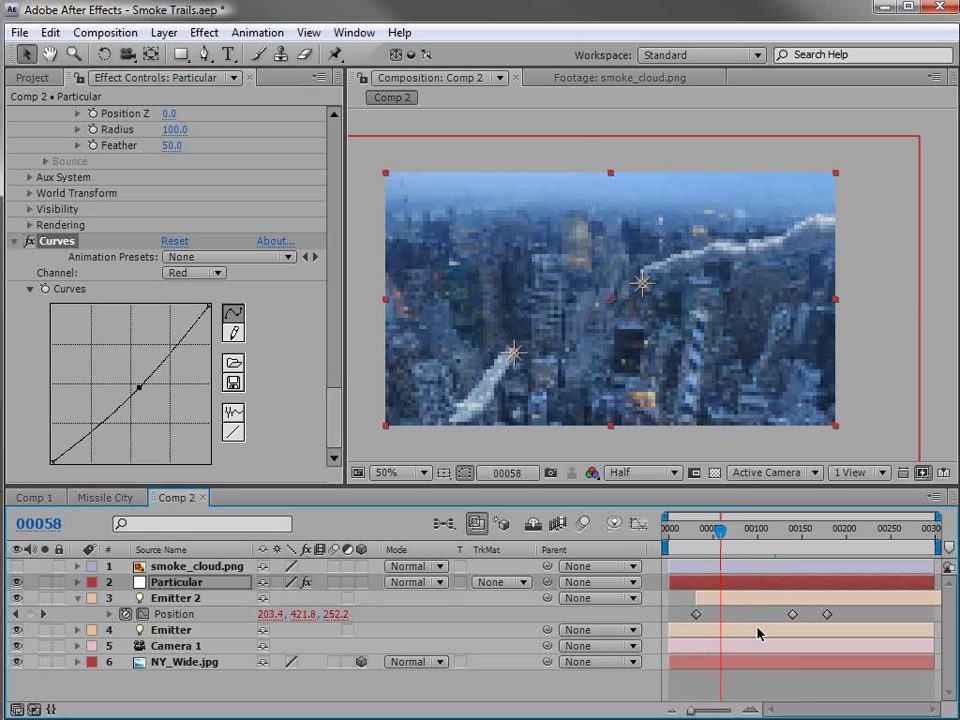
click(757, 687)
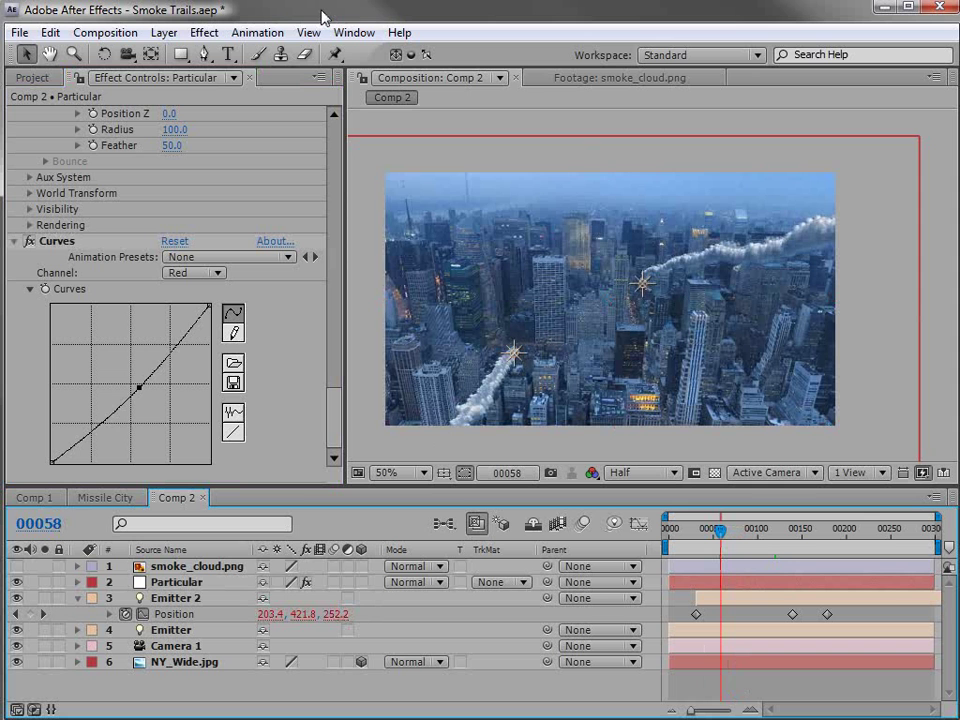
key(ctrl+shift+h)
scroll(665, 300, up, 2)
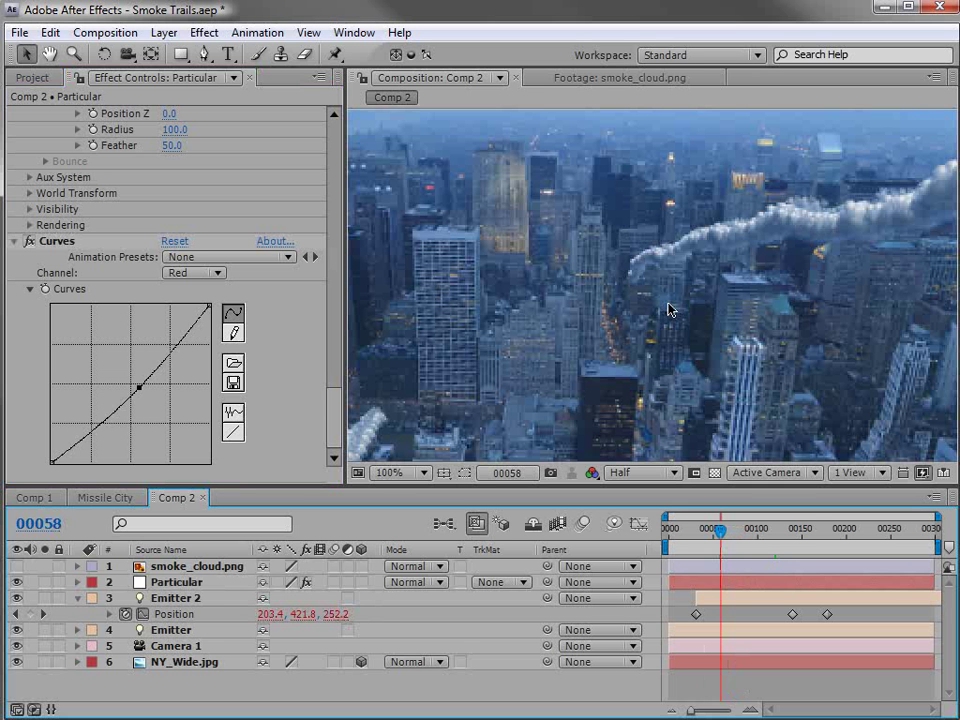
click(630, 482)
click(626, 494)
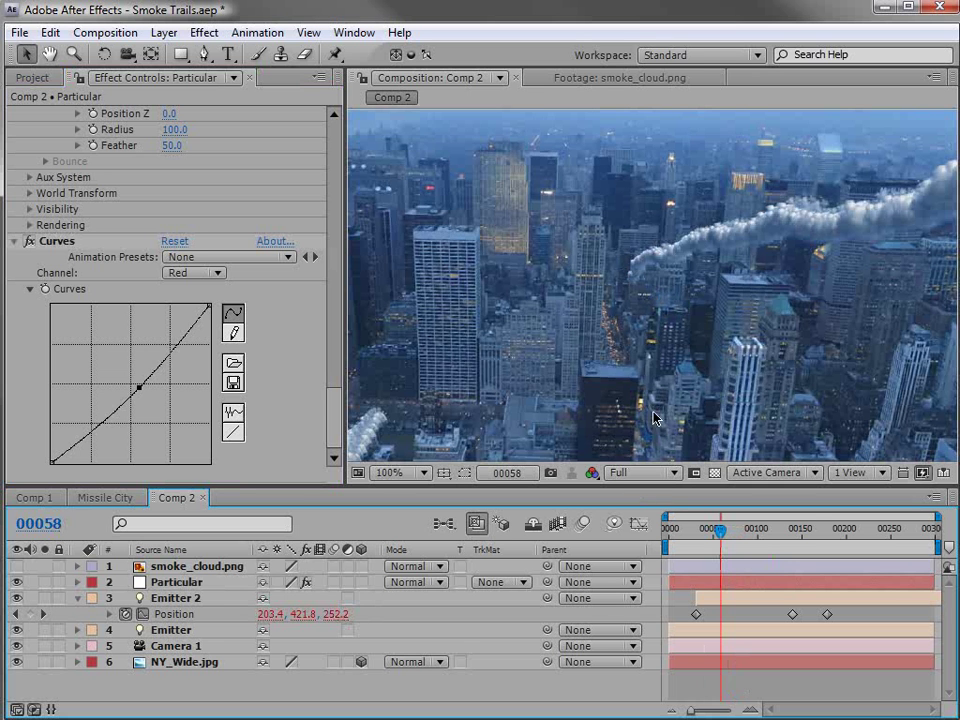
Step: Examine the color-corrected smoke trails against the city at 50% and 100% magnification at frame 58
scroll(566, 334, down, 2)
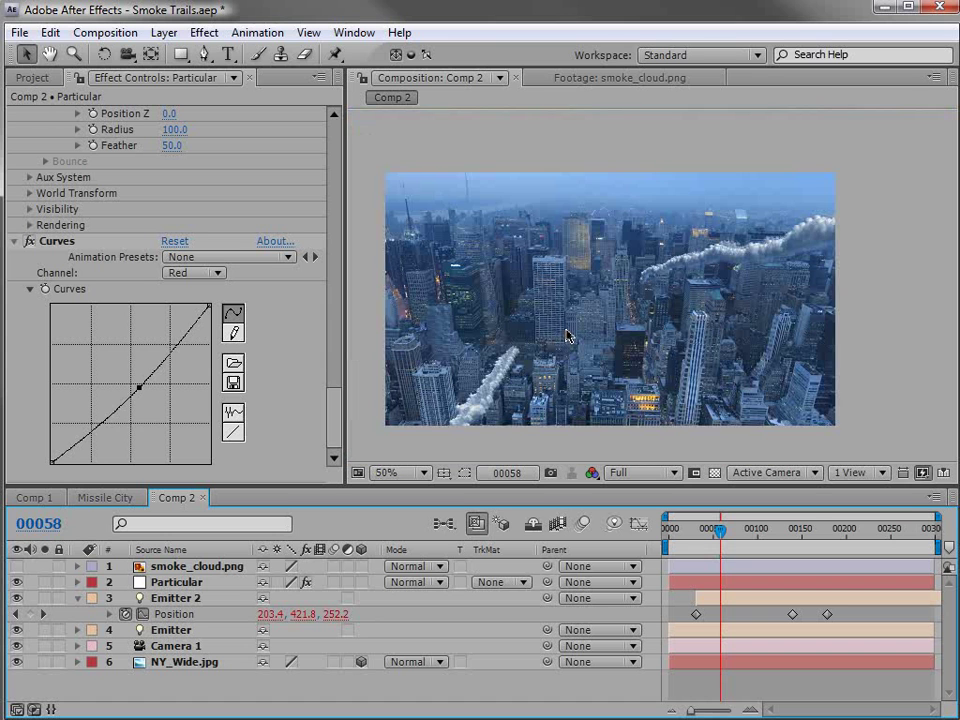
key(ctrl+shift+h)
key(ctrl+shift+h)
scroll(566, 336, up, 2)
key(grave)
key(grave)
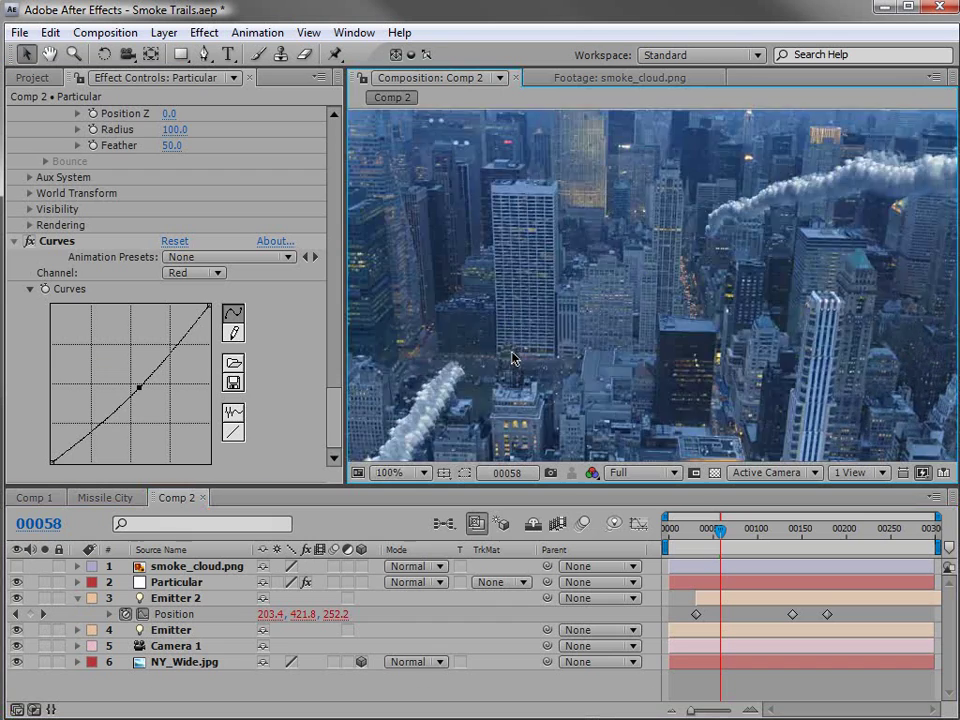
scroll(529, 285, down, 2)
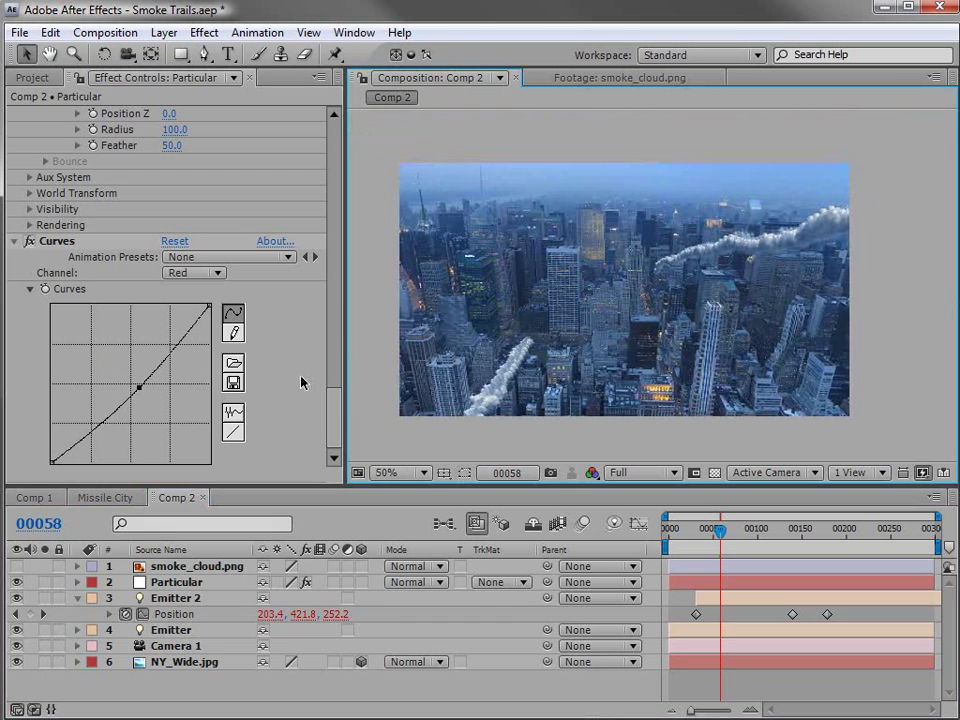
Step: Add a new adjustment layer above all layers and apply a Curves effect to it
click(164, 32)
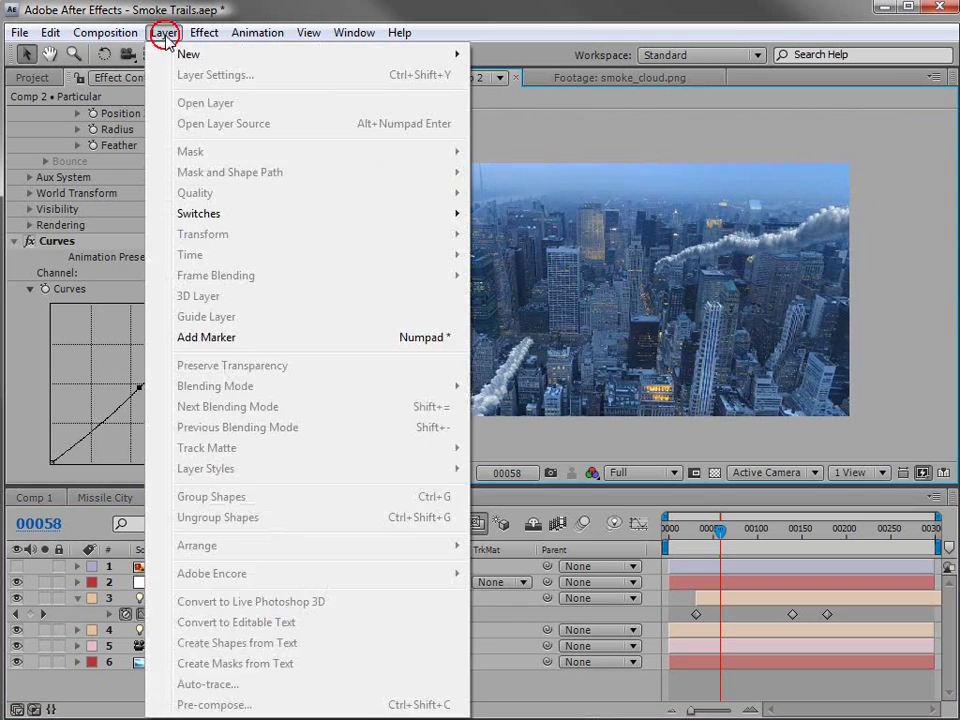
mouse_move(170, 56)
click(528, 178)
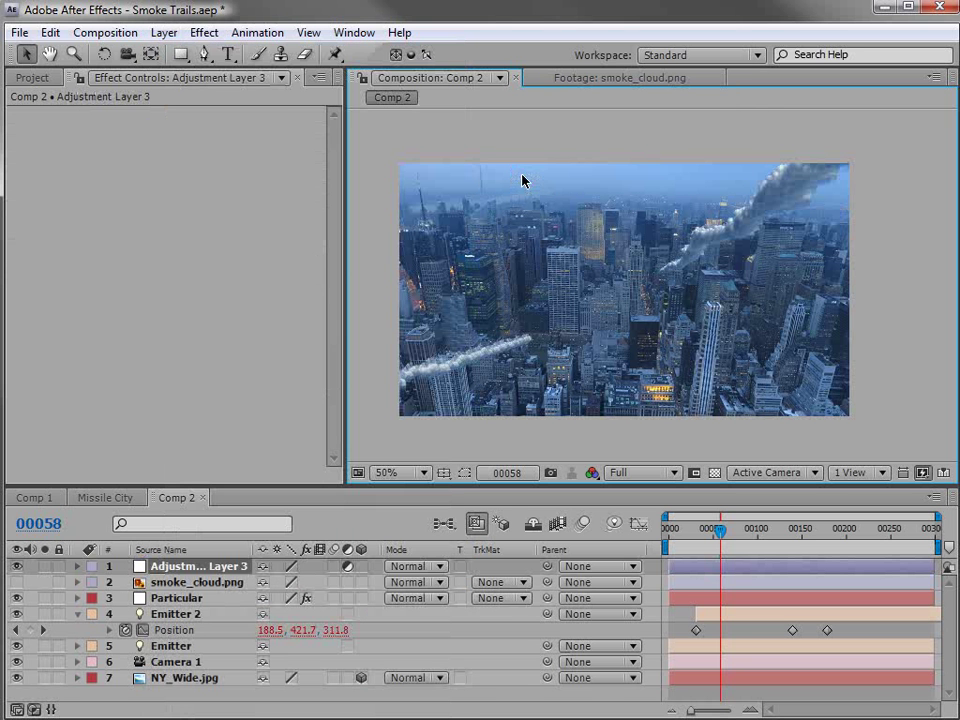
click(212, 36)
mouse_move(270, 204)
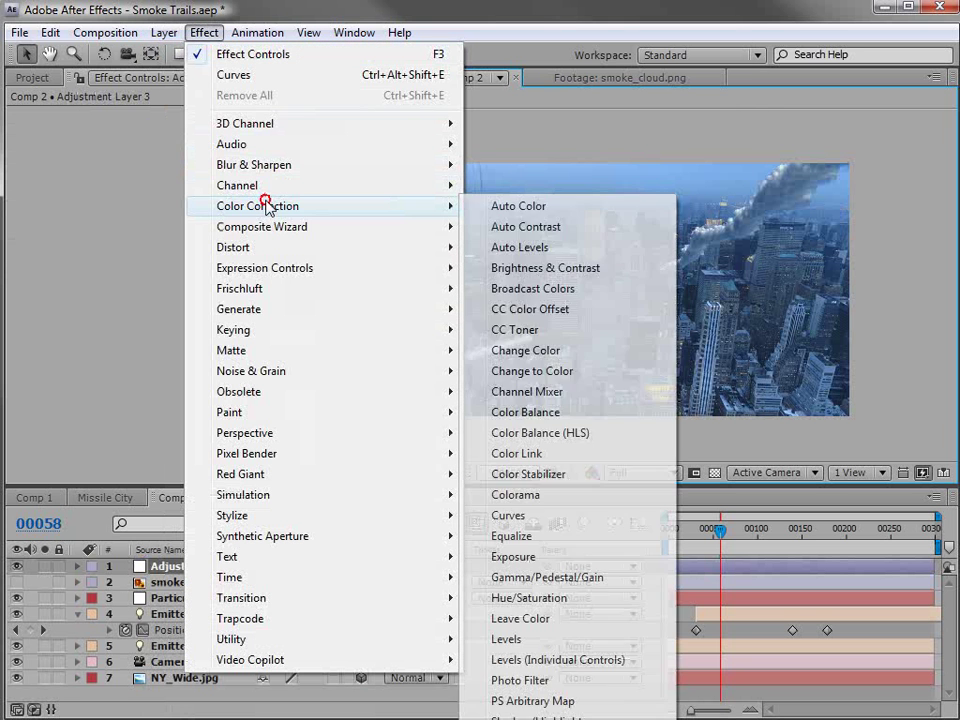
click(510, 516)
Step: Shape the adjustment layer's RGB curve with lowered shadows and restored midtones to increase the scene's contrast
drag(140, 247, 86, 321)
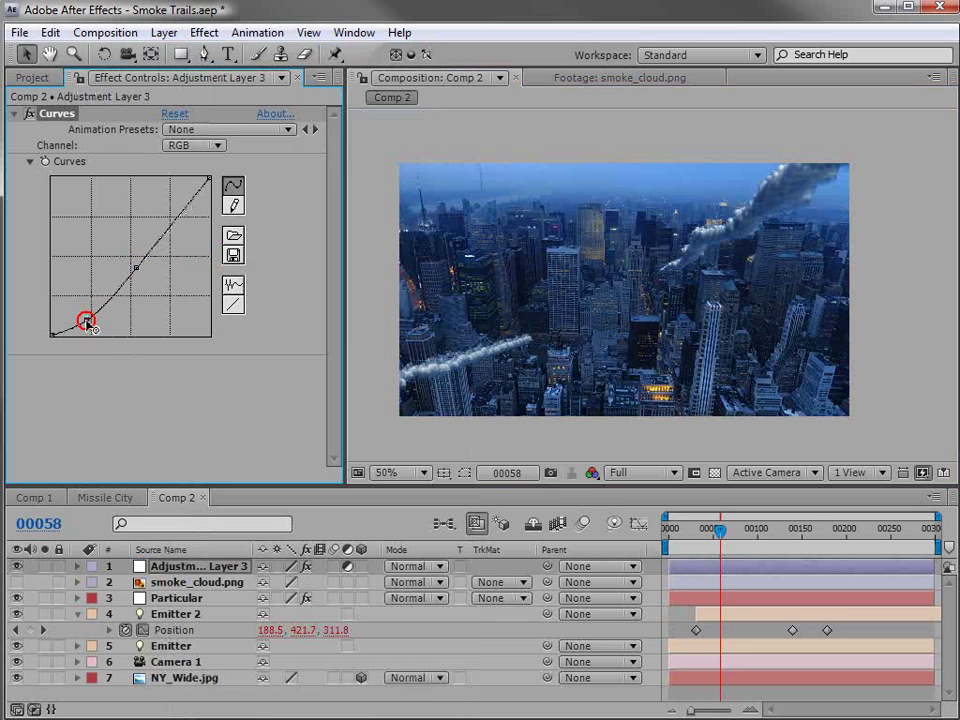
drag(135, 268, 137, 254)
drag(86, 320, 79, 322)
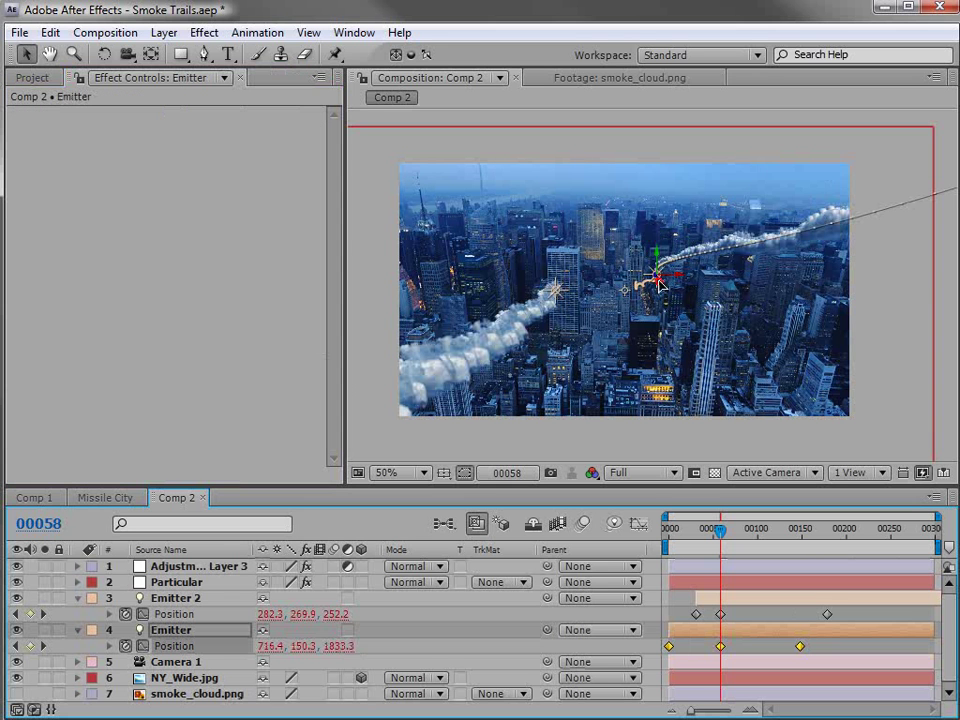
Step: Move the original Emitter's path down and to the left at frame 58 to reposition its trail
drag(654, 272, 632, 293)
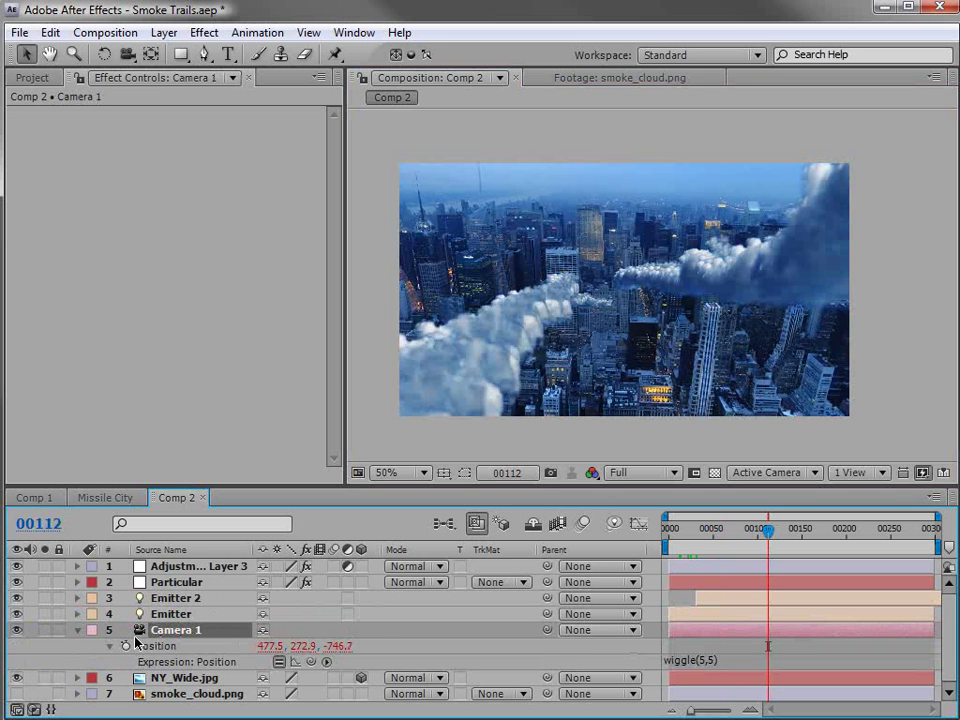
Step: Enable Position keyframing on Camera 1 and move its first keyframe to frame 0
key(p)
key(p)
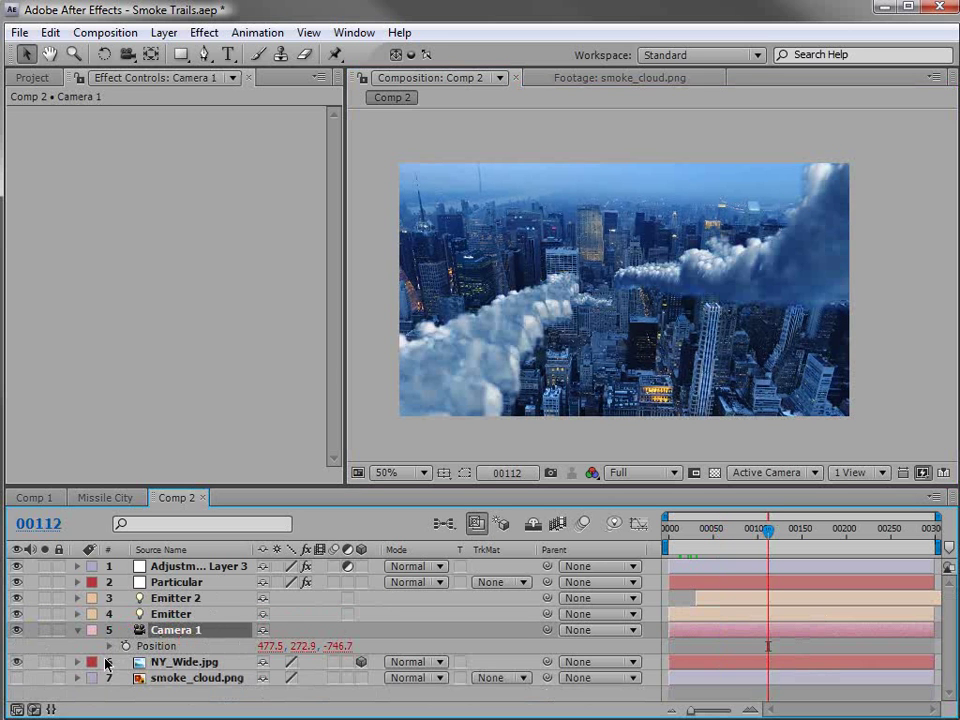
click(125, 646)
drag(749, 652, 672, 656)
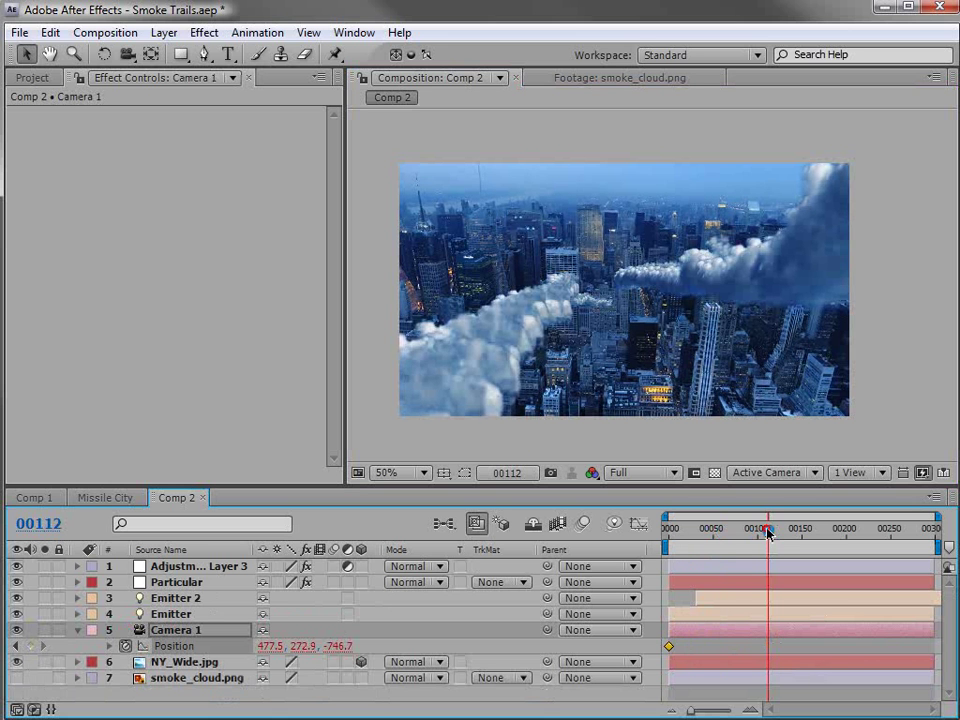
Step: Go to frame 119 and move Camera 1 upward to look down over the city, keyframing its new position
drag(768, 531, 776, 531)
key(c)
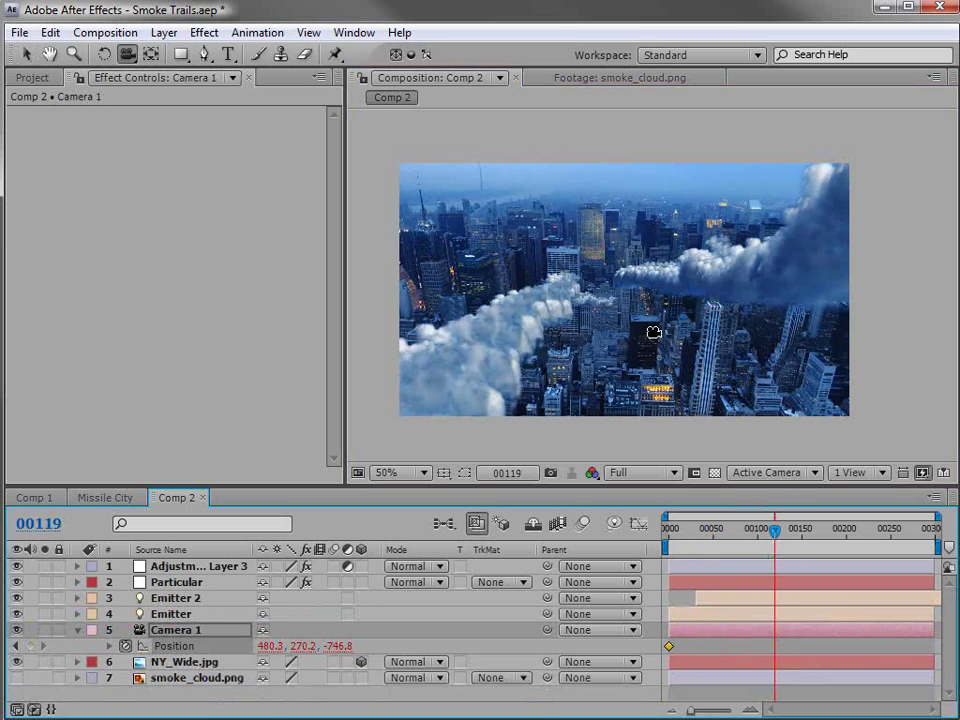
drag(651, 335, 655, 393)
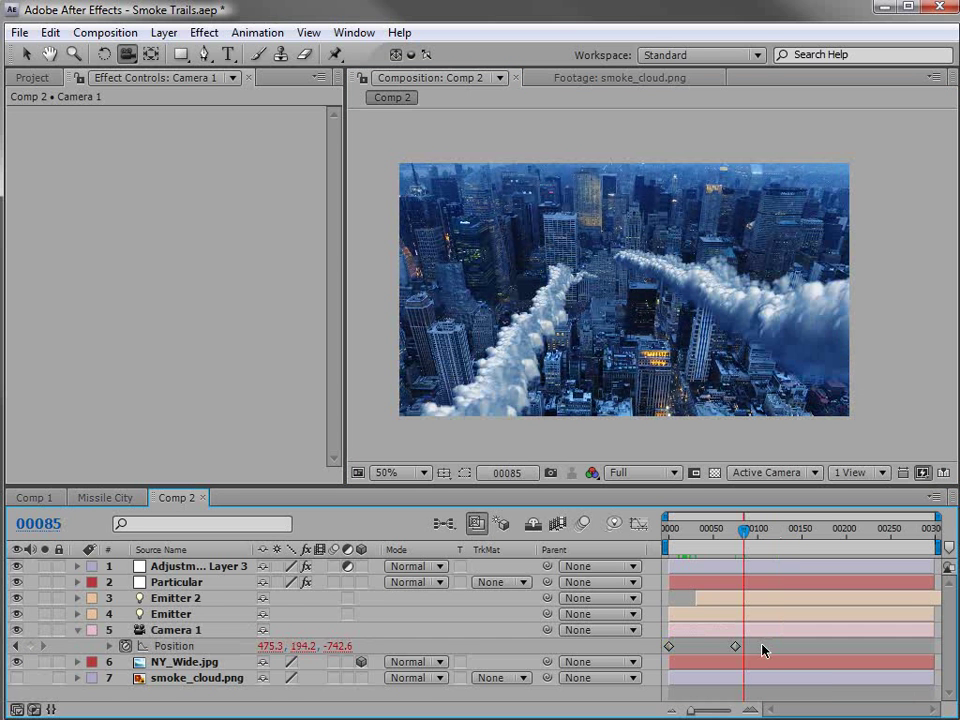
Step: Save the project
key(ctrl+s)
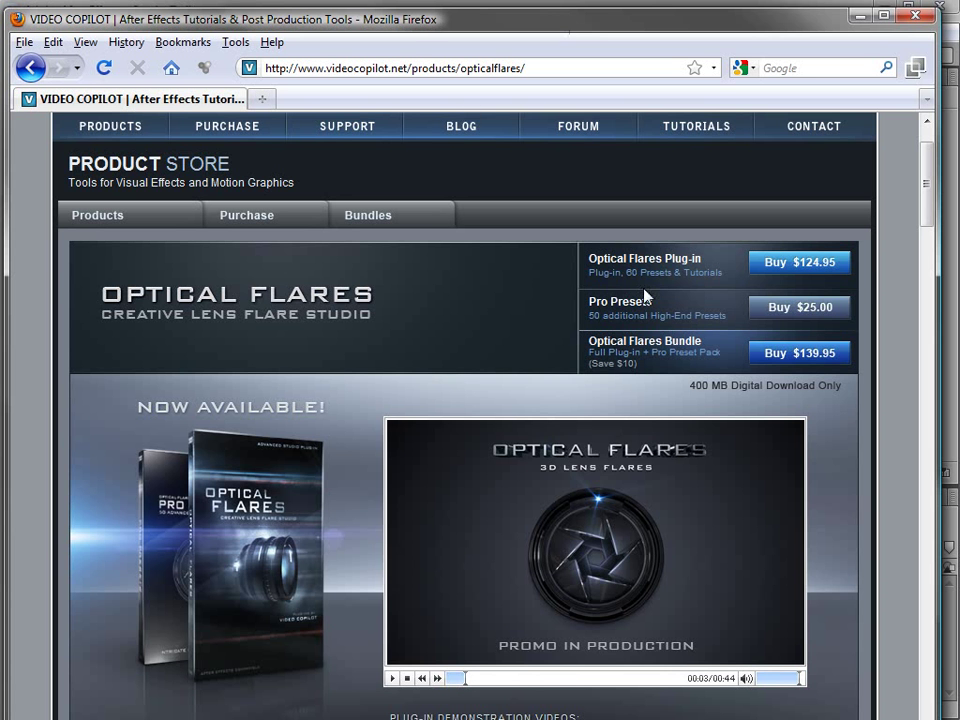
Step: Switch to Firefox and examine the Optical Flares product page, its demo video, feature lists and included tutorials
drag(926, 208, 929, 257)
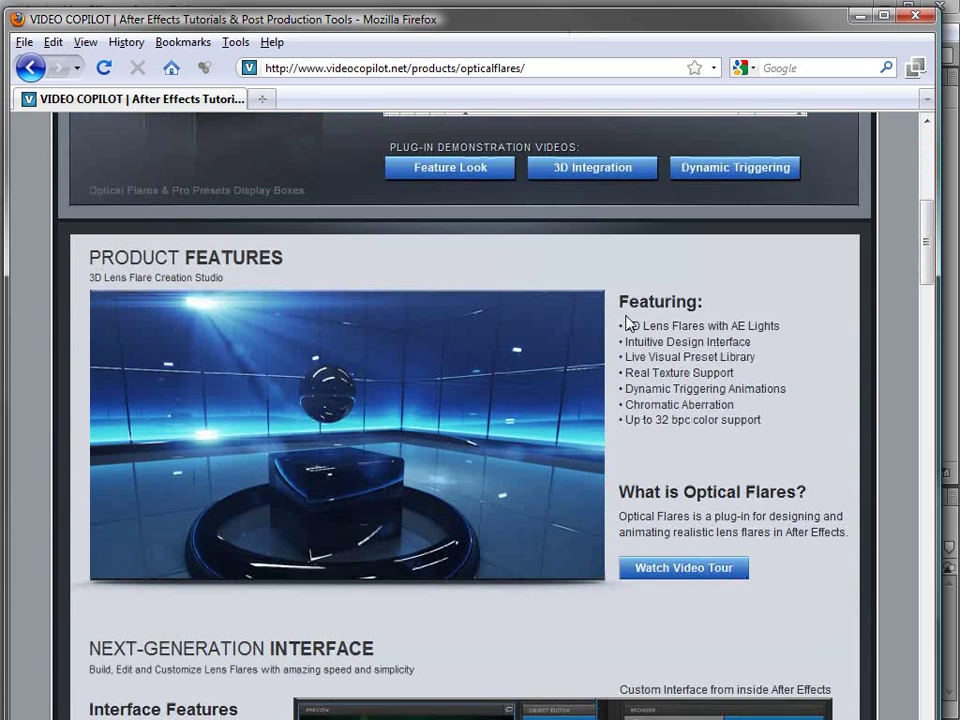
drag(691, 326, 662, 372)
drag(928, 240, 928, 291)
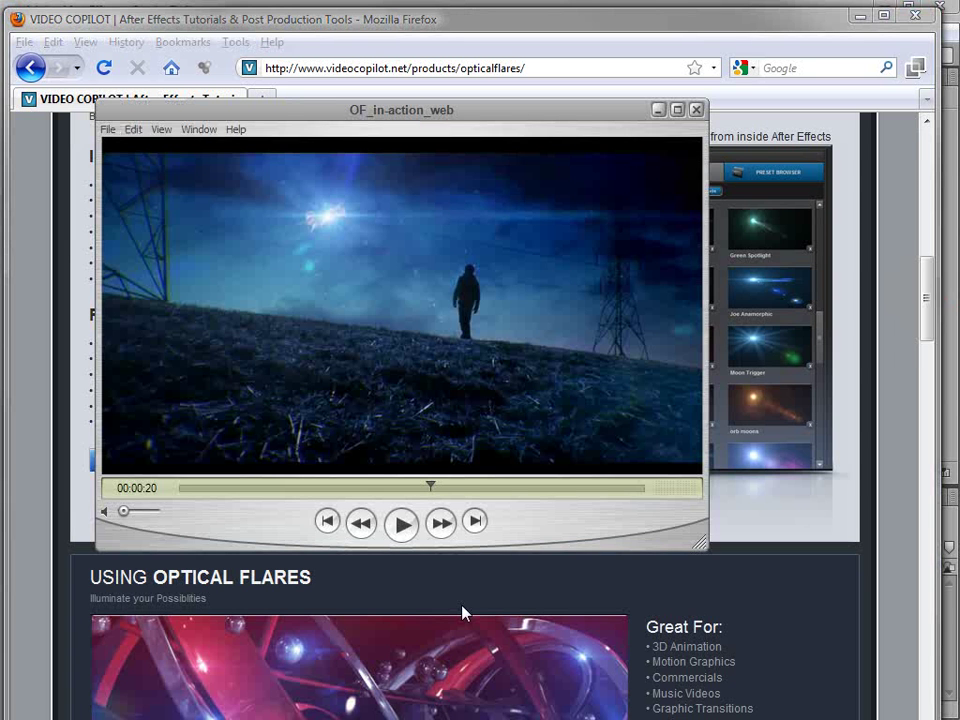
click(400, 523)
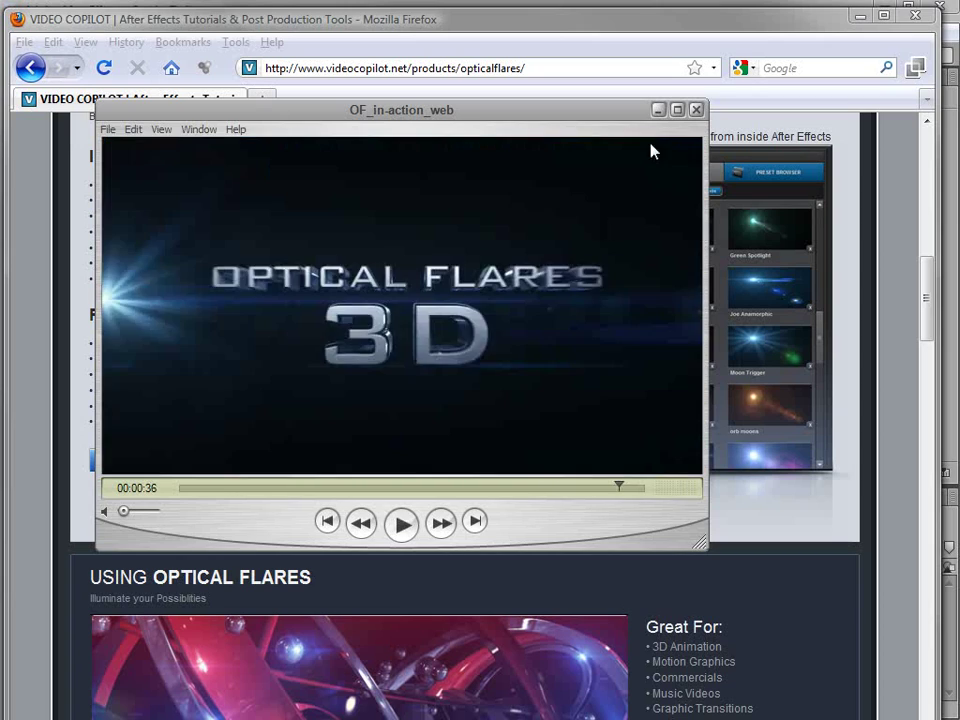
click(658, 109)
click(925, 295)
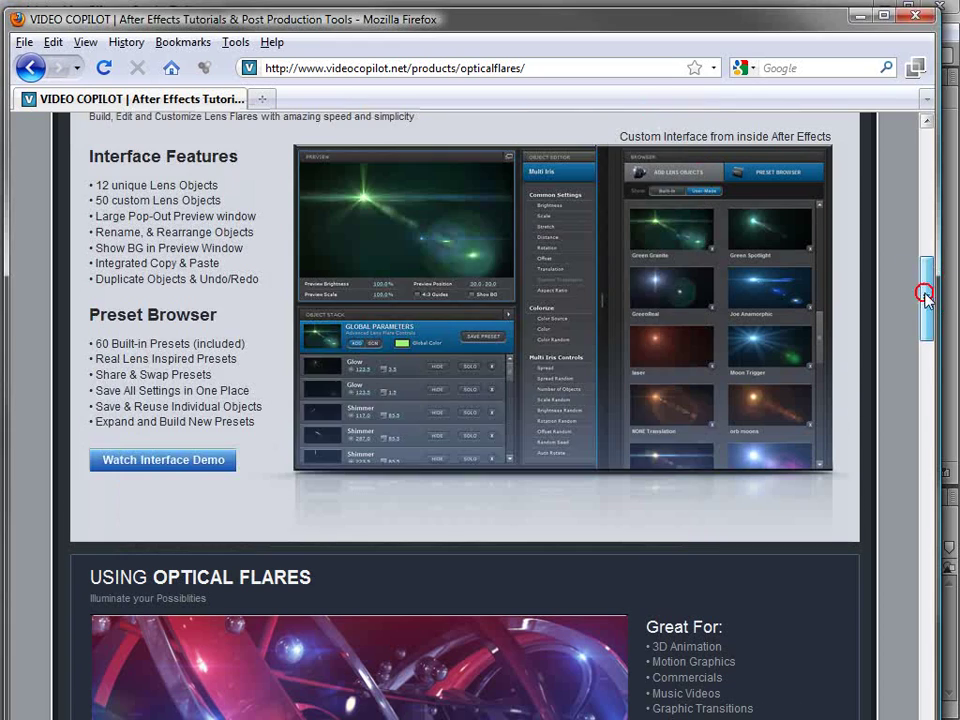
drag(925, 295, 888, 718)
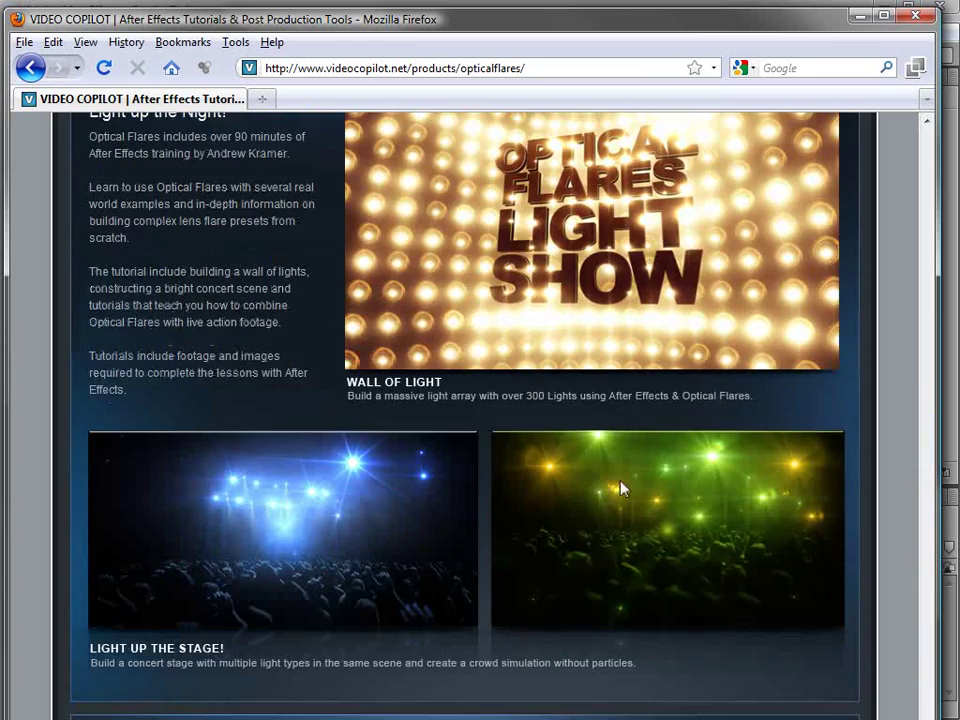
scroll(632, 218, up, 1)
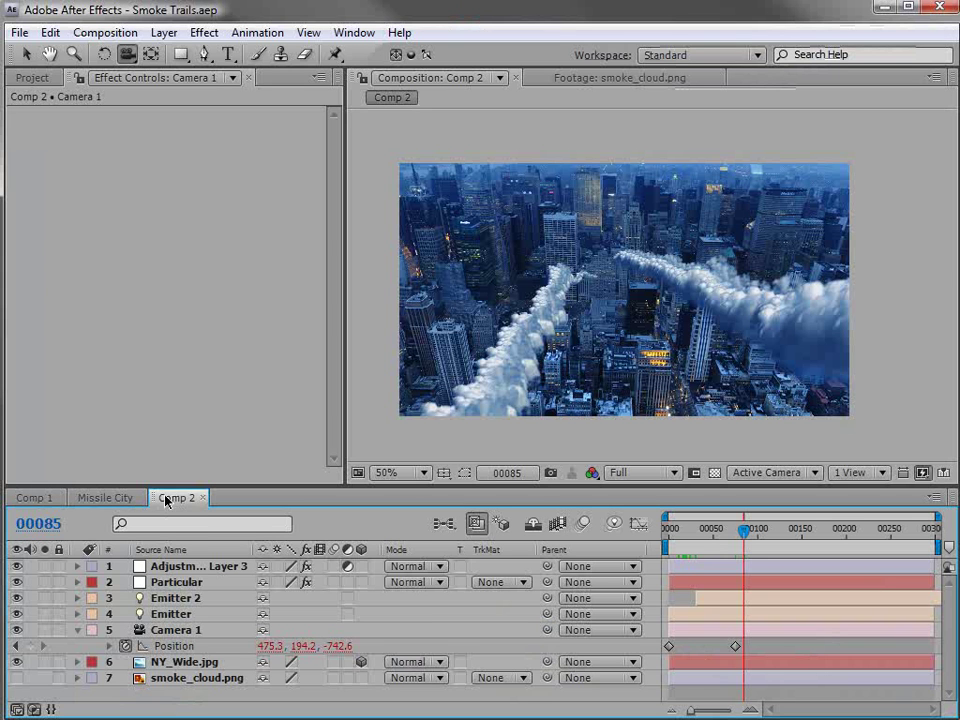
Step: Create a white 960 × 540 px solid named Optical Flares in Comp 2
click(173, 584)
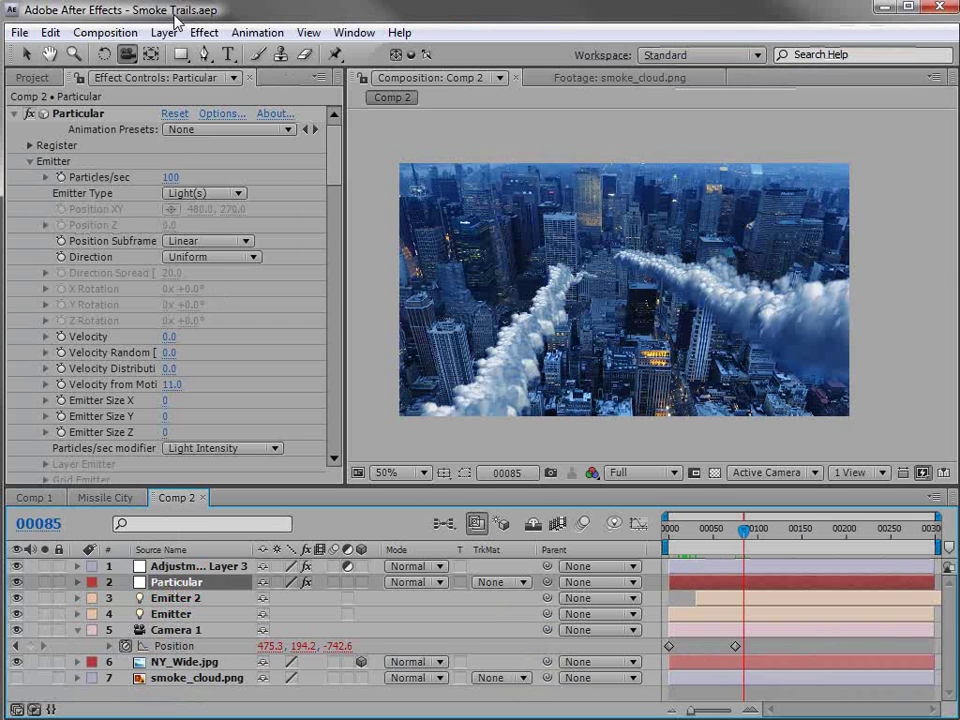
click(164, 32)
mouse_move(300, 53)
click(521, 77)
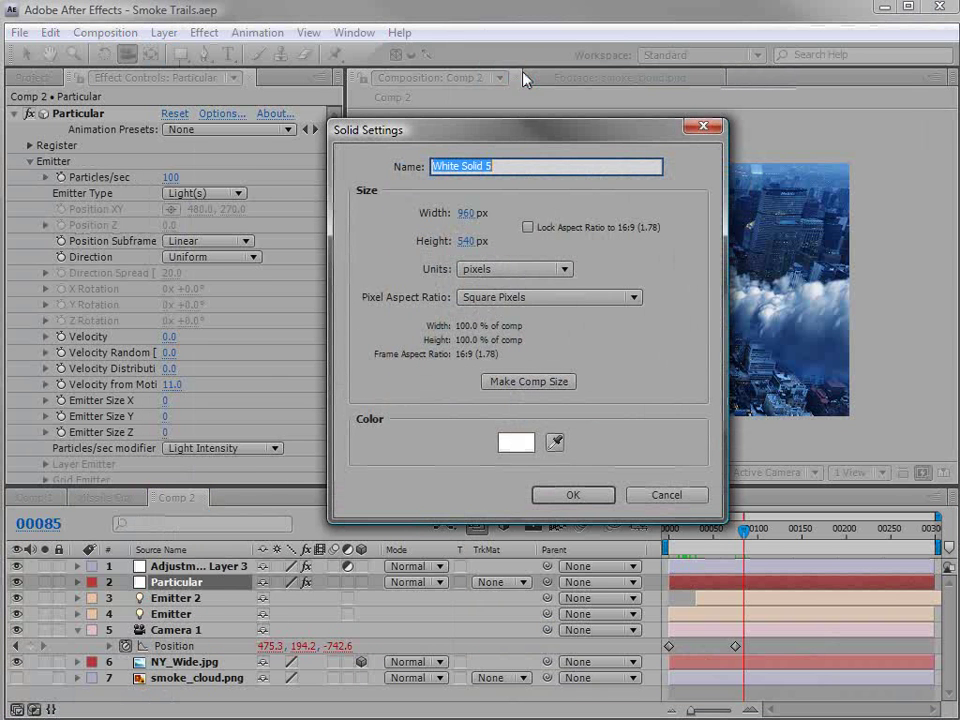
text(Optic)
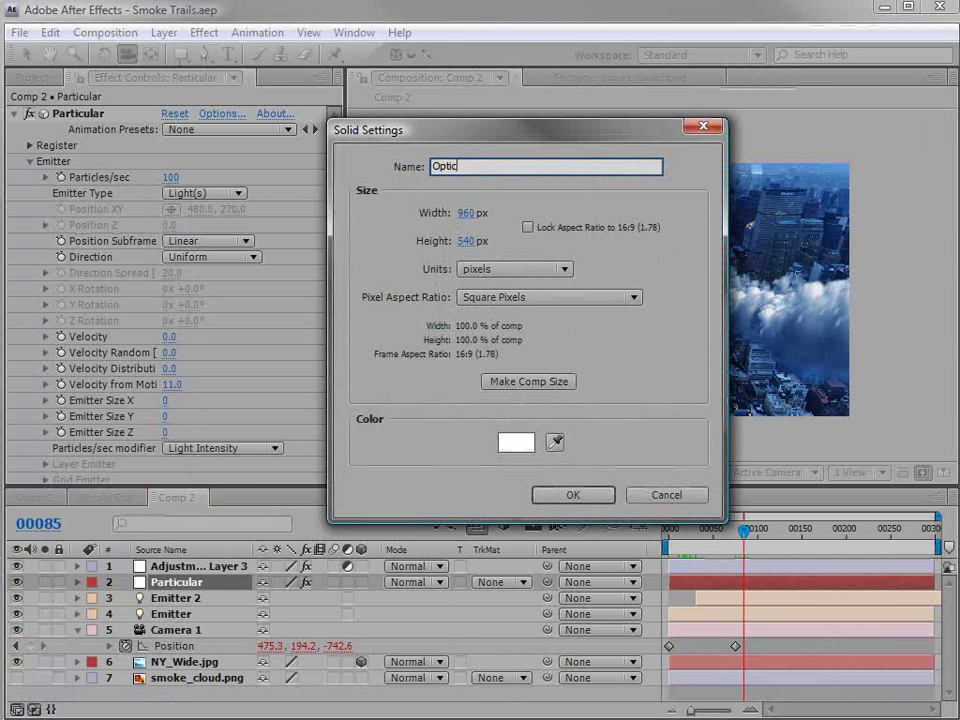
text(al Flares)
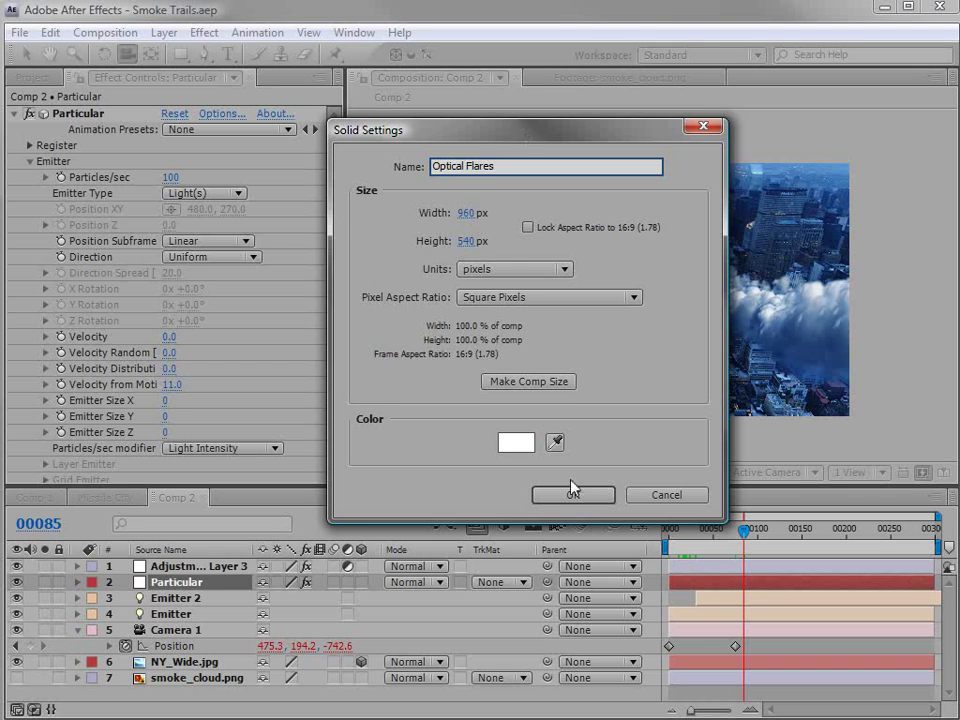
click(572, 495)
Step: Place the Optical Flares solid directly below the adjustment layer and rename the adjustment layer CC
mouse_move(165, 570)
mouse_down()
mouse_move(168, 602)
mouse_move(168, 590)
mouse_up()
click(165, 568)
key(Return)
text(CC)
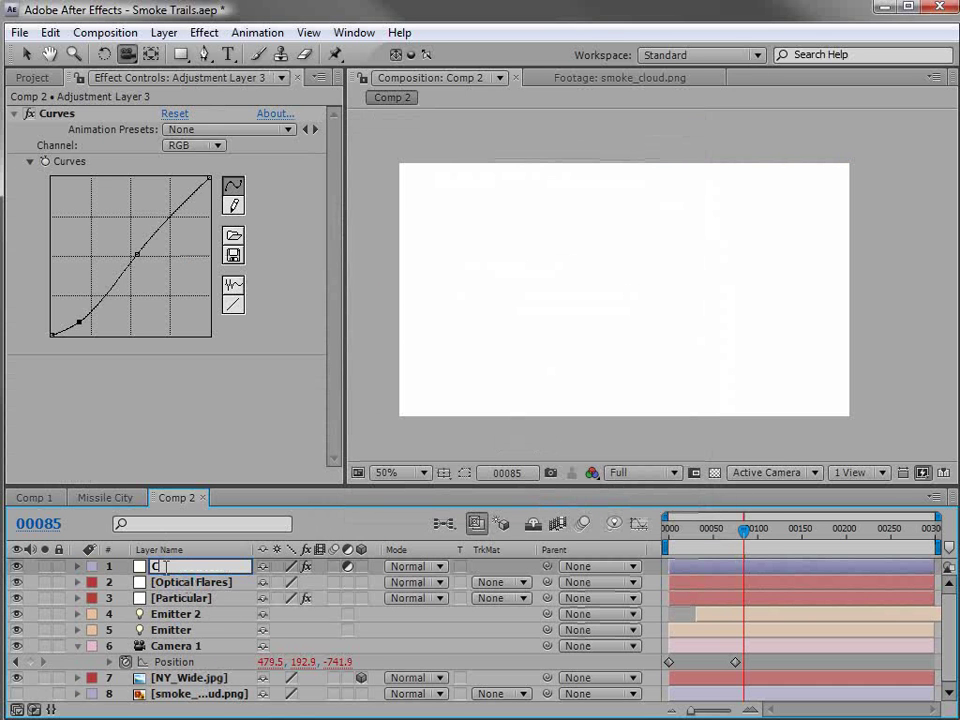
key(Return)
Step: Apply Video Copilot's Optical Flares effect to the Optical Flares solid
click(170, 580)
key(Return)
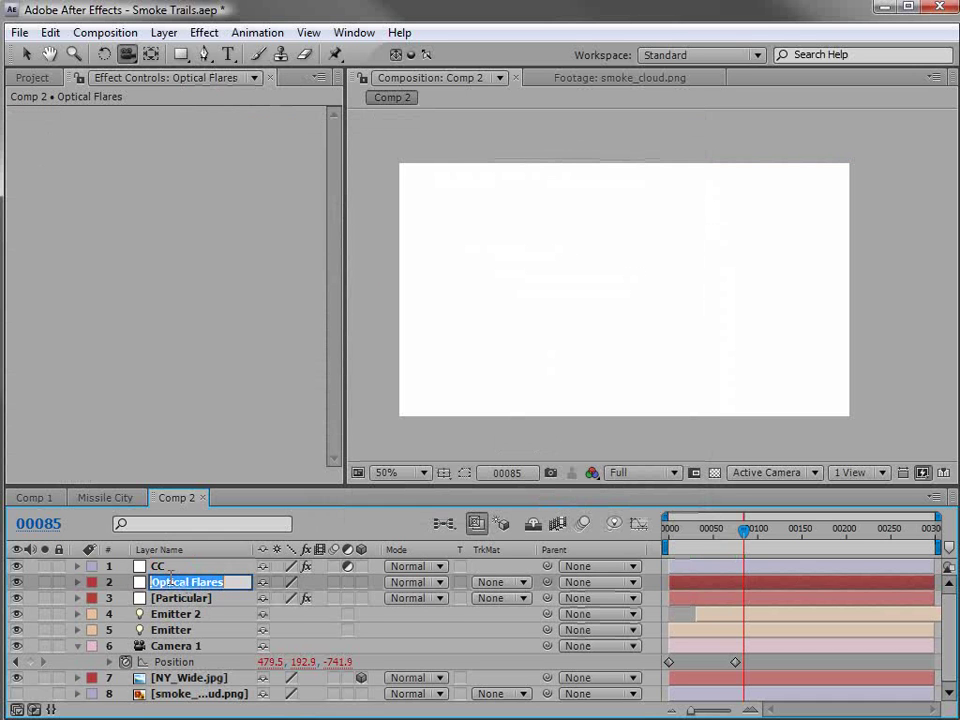
click(199, 600)
click(186, 583)
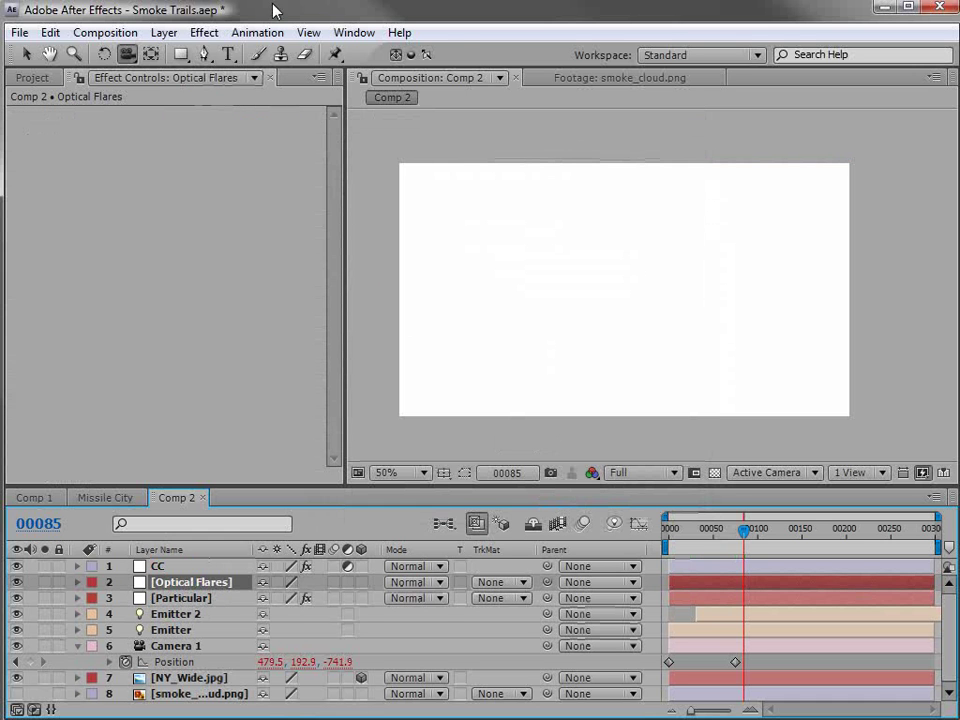
click(204, 32)
mouse_move(208, 662)
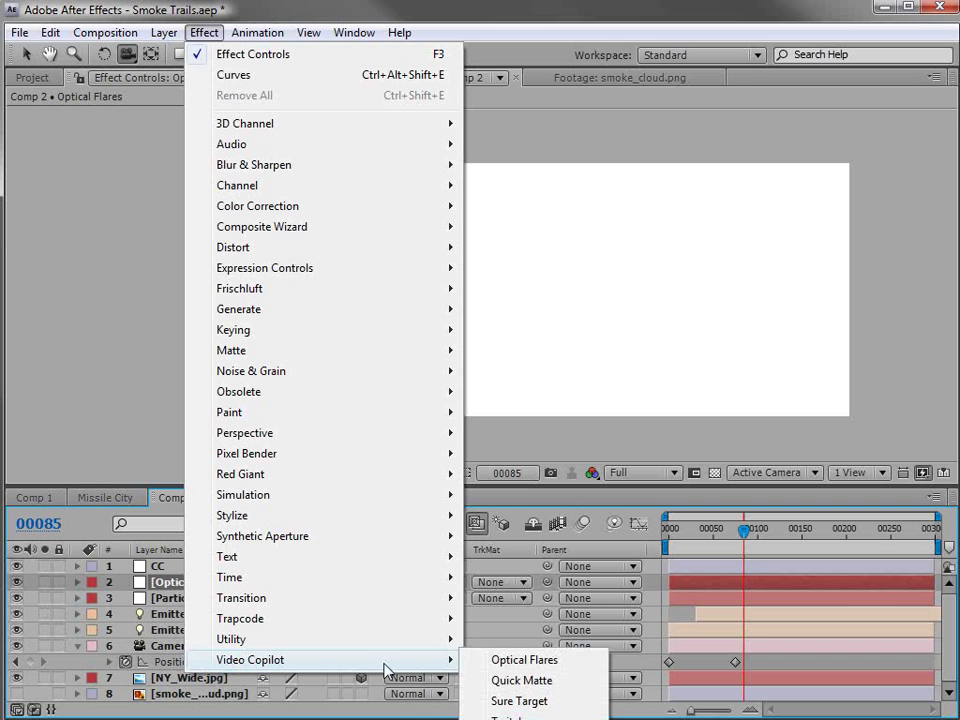
click(562, 665)
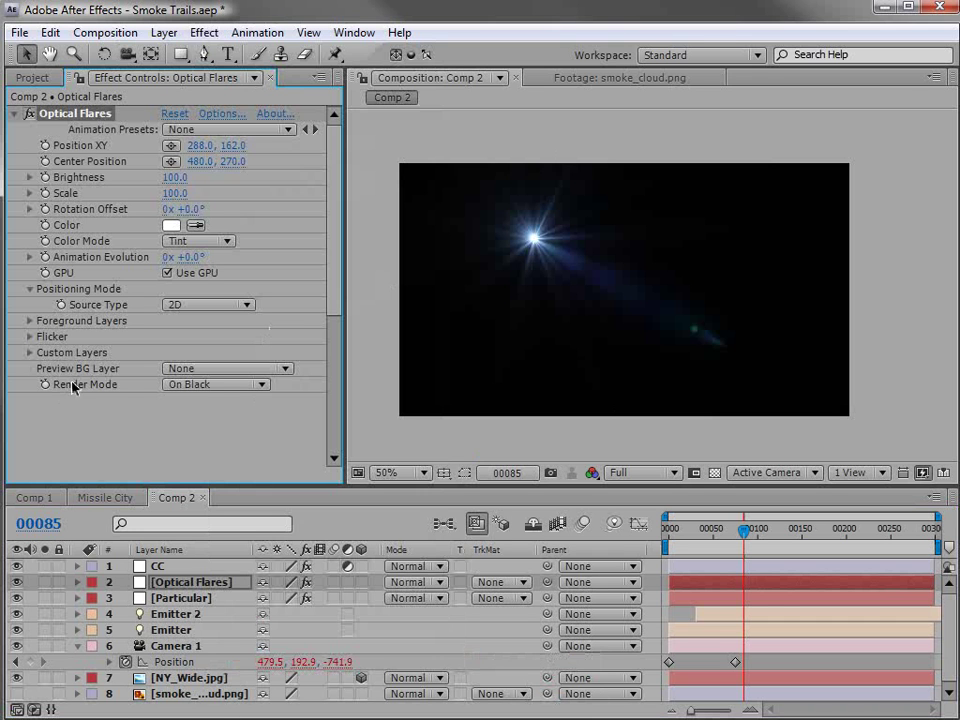
Step: Try the flare effect's On Transparent render mode and return it to On Black
click(217, 390)
click(236, 409)
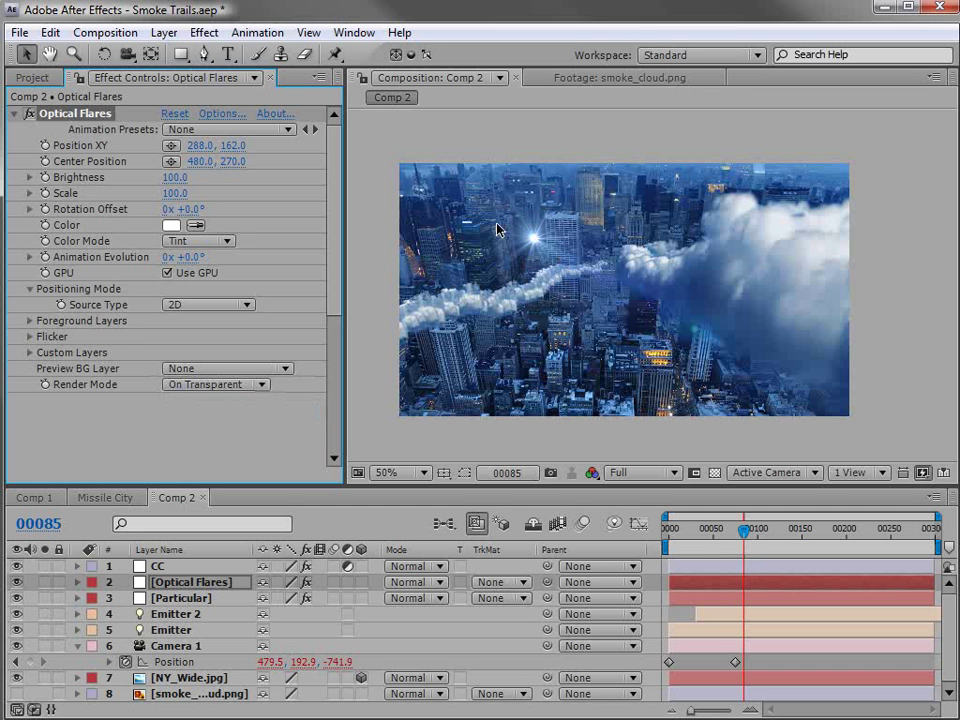
click(262, 384)
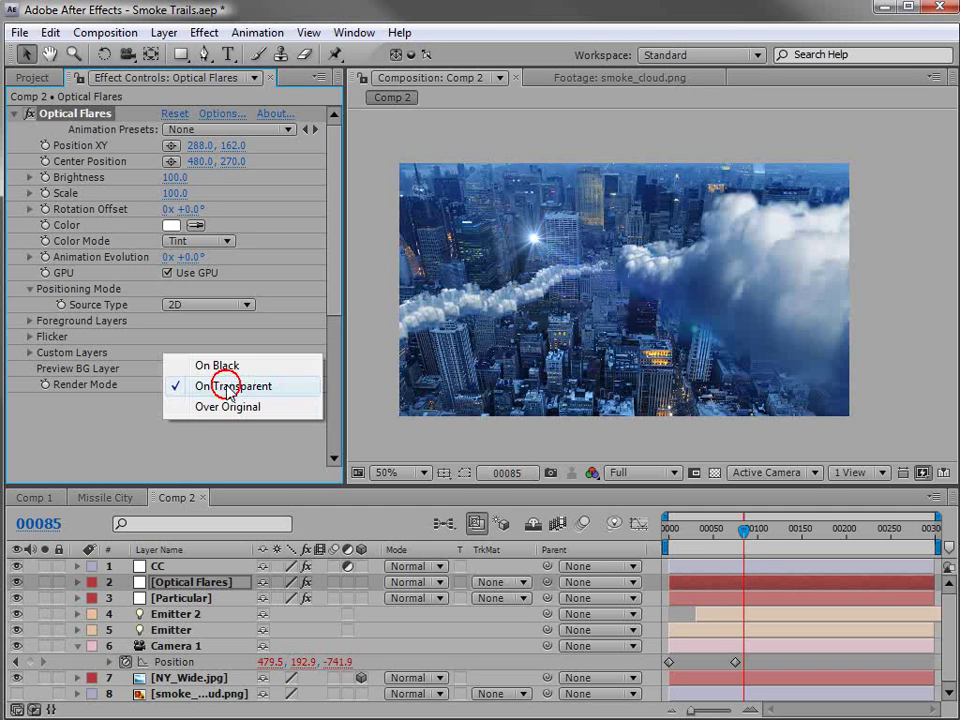
click(222, 365)
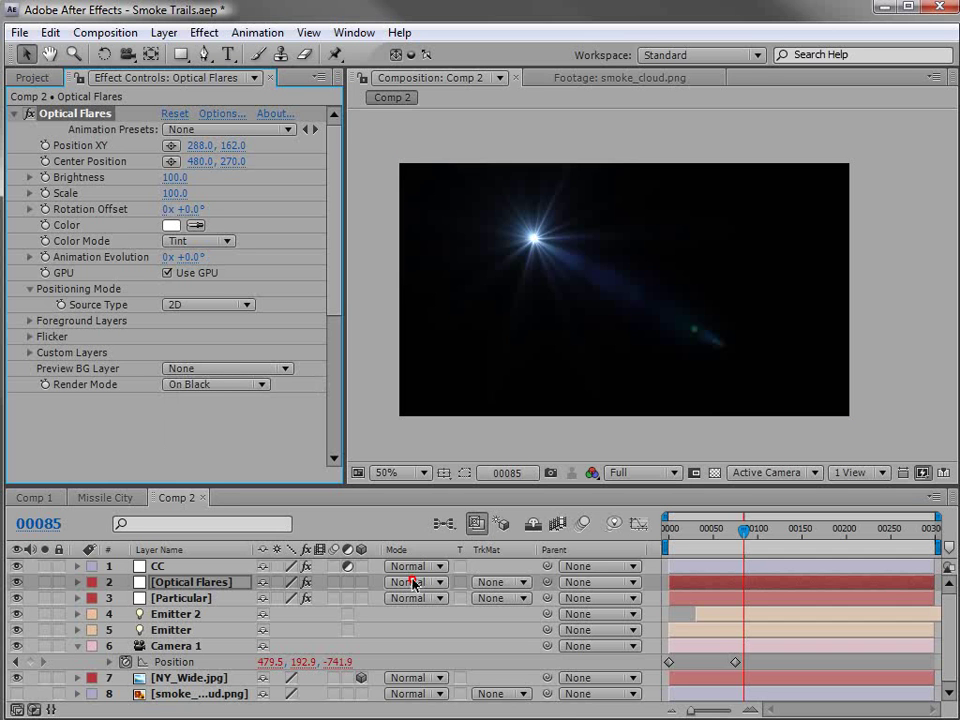
Step: Set the Optical Flares layer's blending mode to Screen
click(413, 584)
click(399, 636)
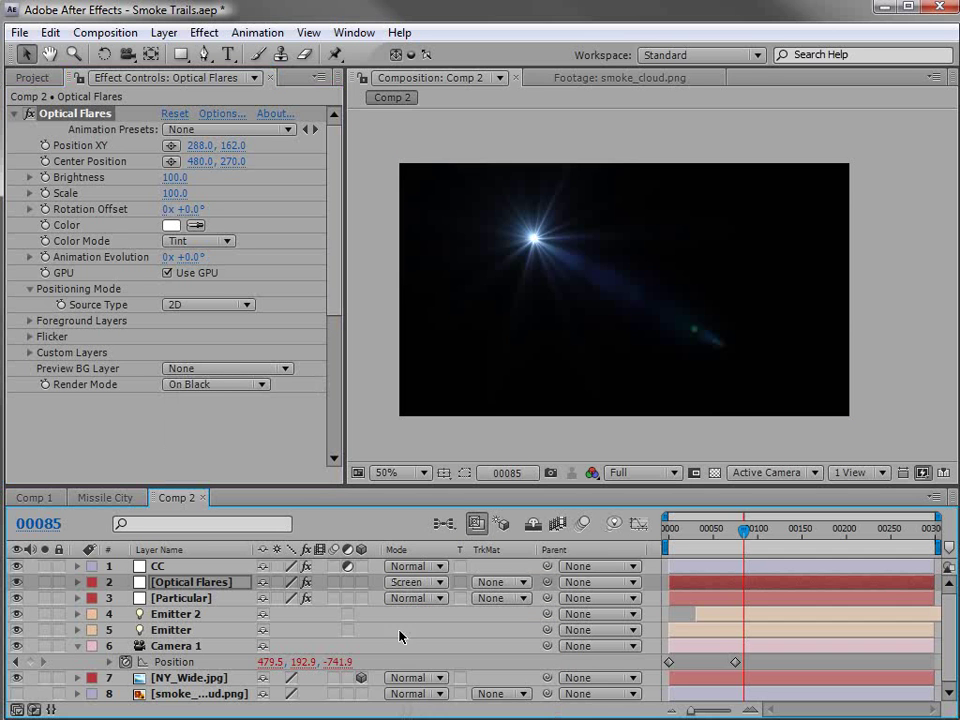
click(413, 582)
click(420, 581)
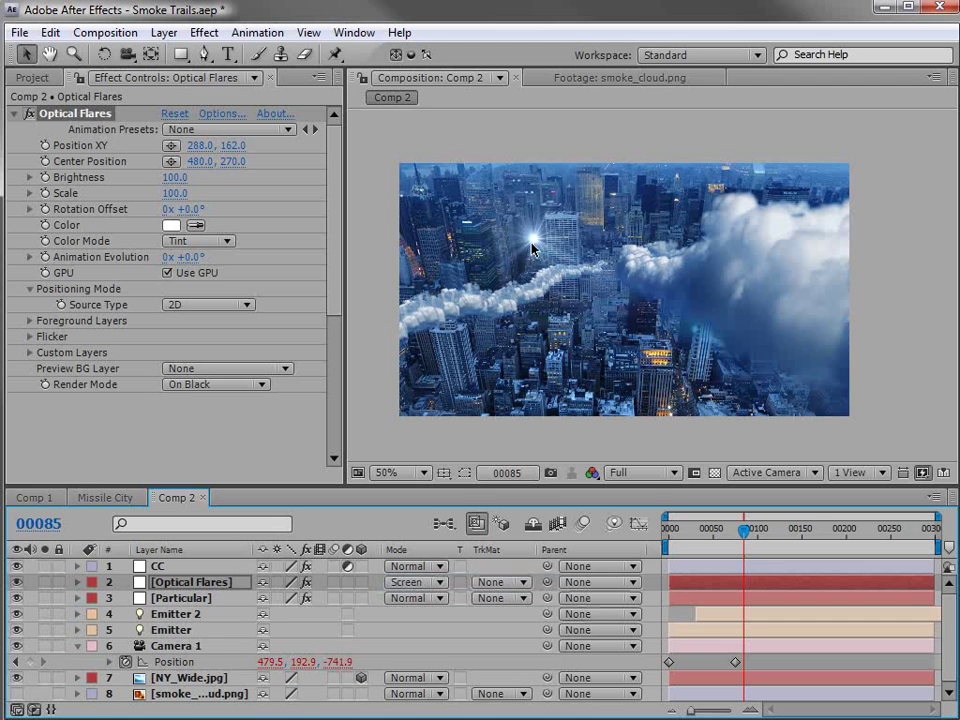
Step: Check the emitter lights in the enlarged composition view and set the flare's positioning source type to Track Lights
key(grave)
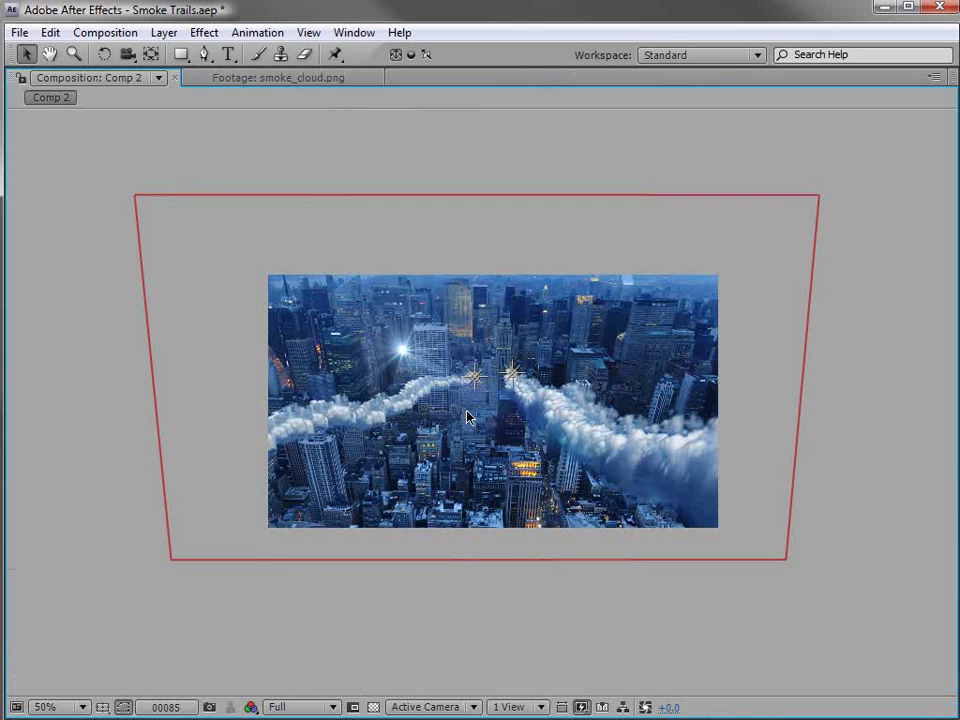
key(grave)
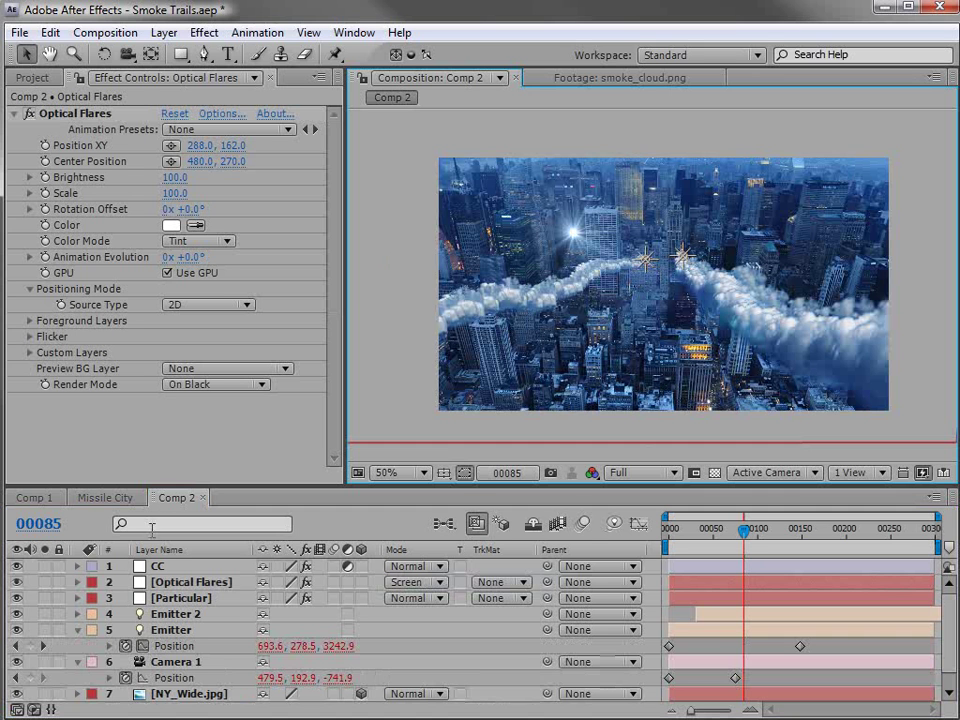
click(175, 587)
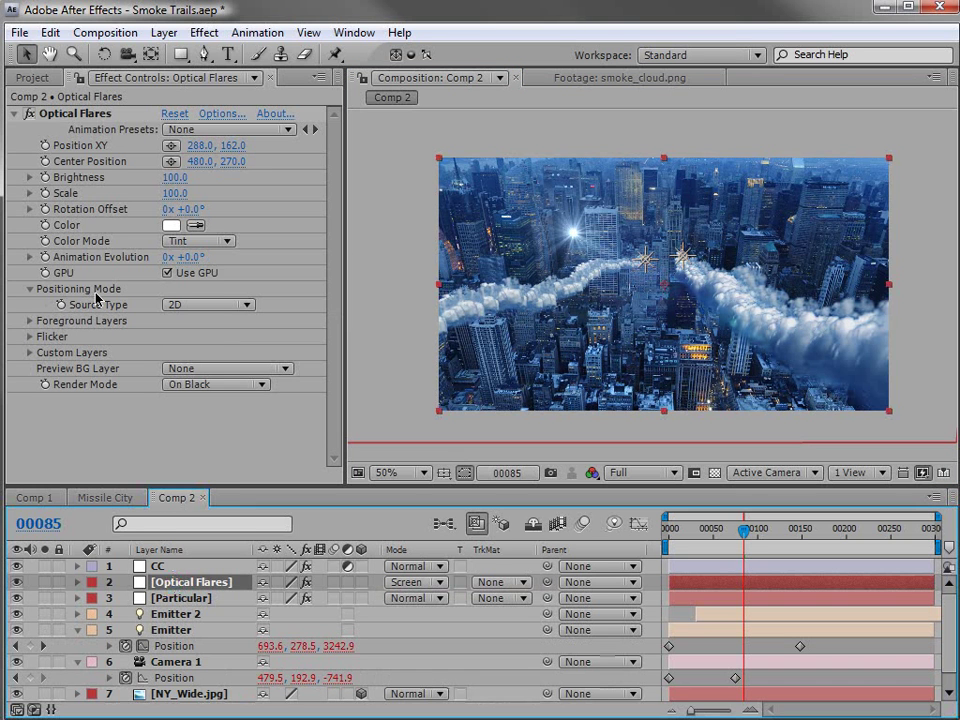
click(232, 306)
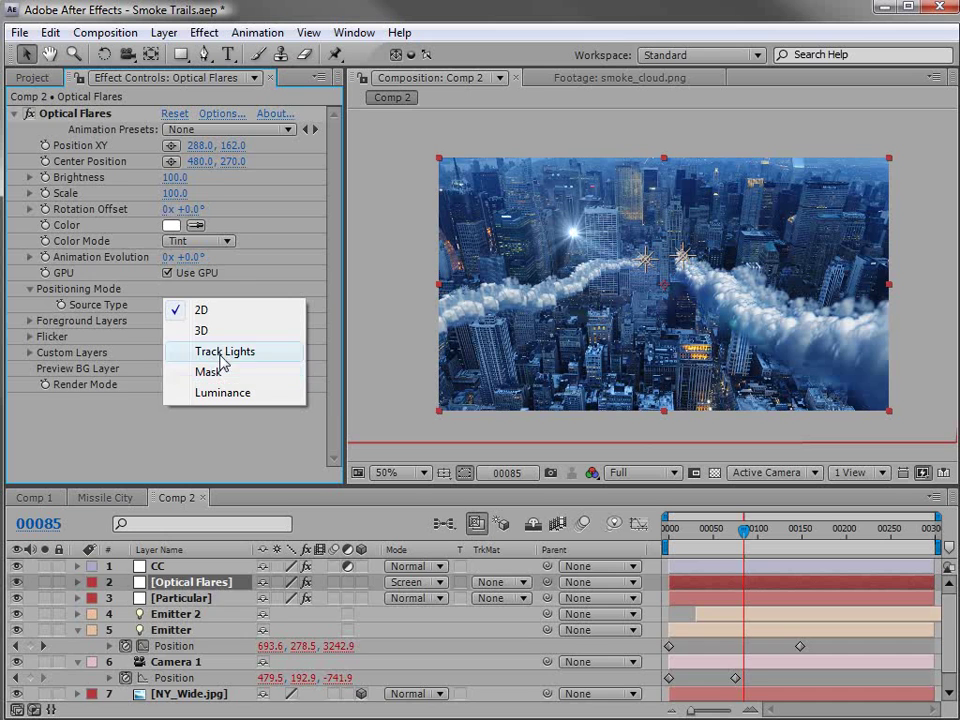
click(226, 352)
Step: Set the flare effect's Brightness to 220 and preview the flares on the trails at frame 67
click(711, 569)
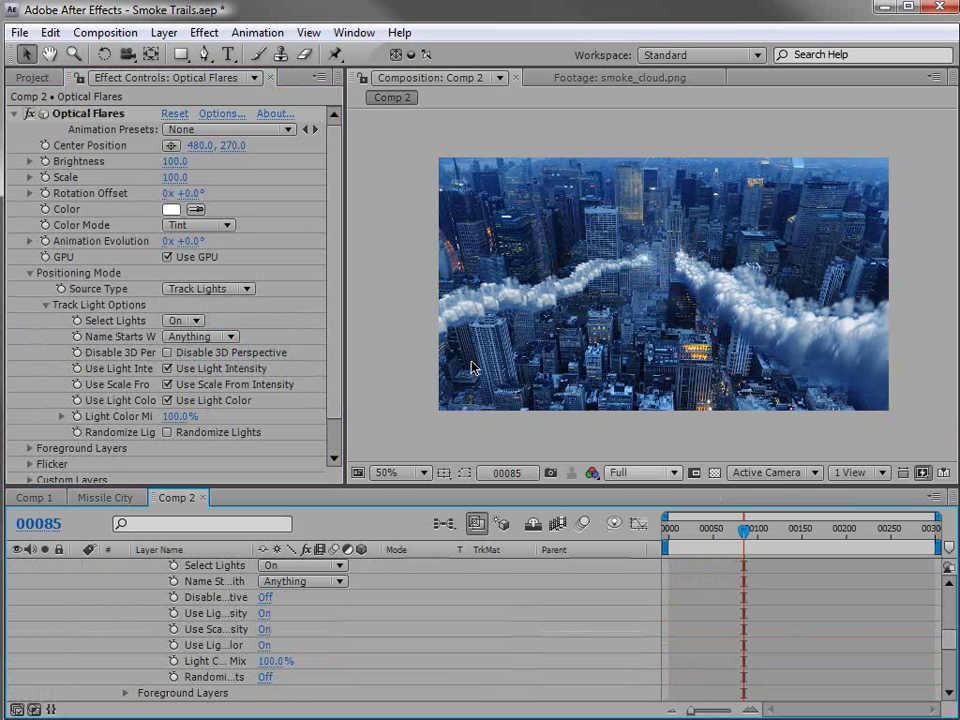
drag(172, 161, 183, 163)
mouse_move(731, 536)
mouse_down()
mouse_move(680, 548)
mouse_move(748, 552)
mouse_move(729, 558)
mouse_up()
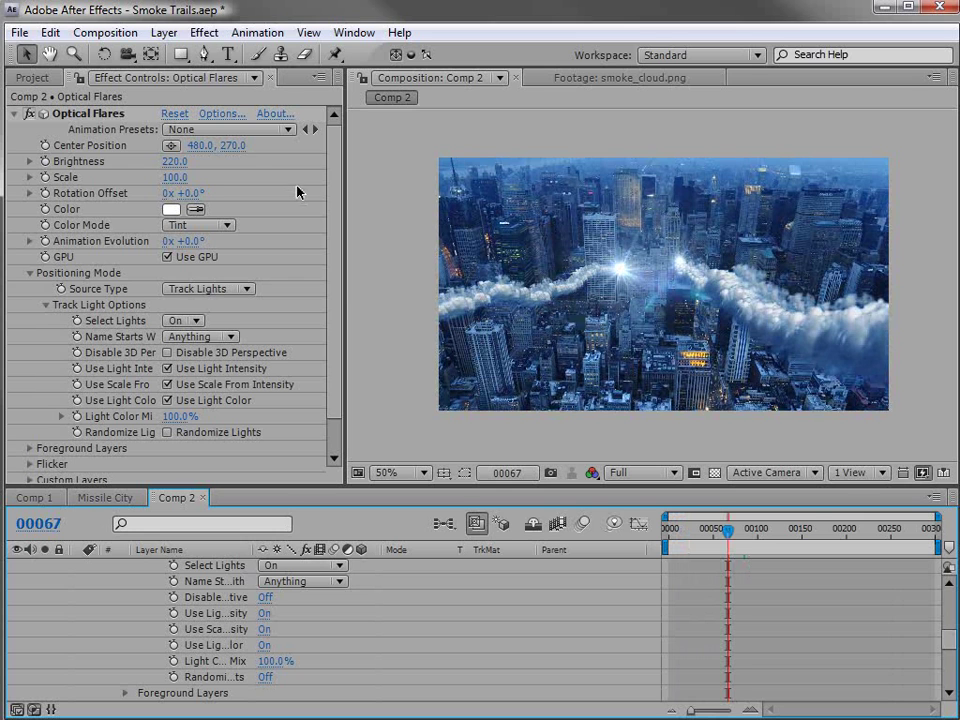
Step: Browse the Optical Flares presets and apply the Bay preset from the Natural Flares folder to the flare
click(213, 115)
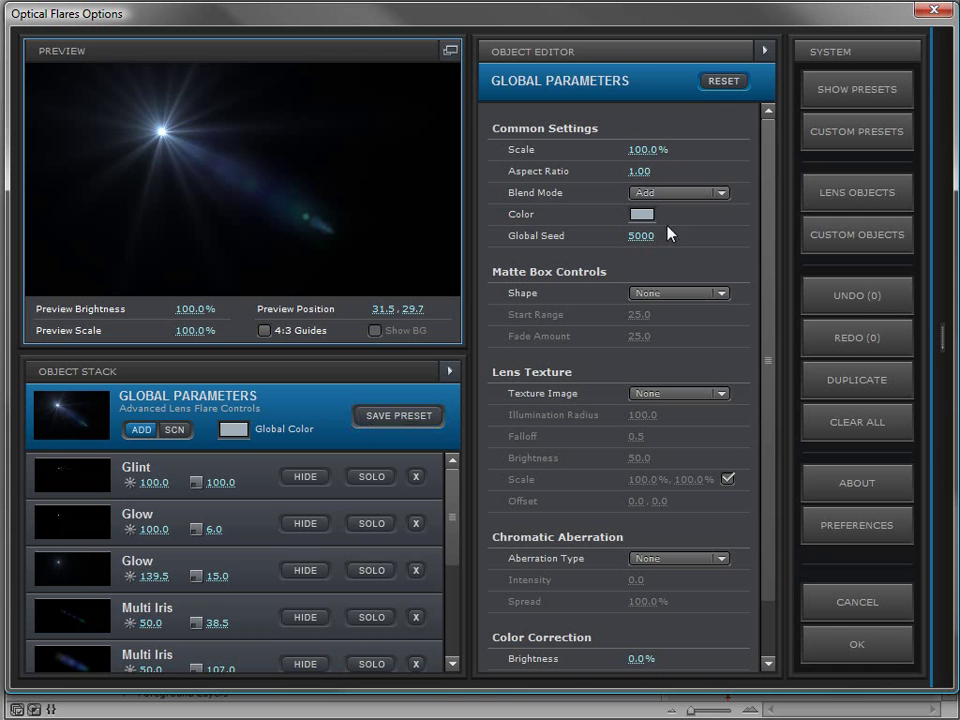
click(883, 91)
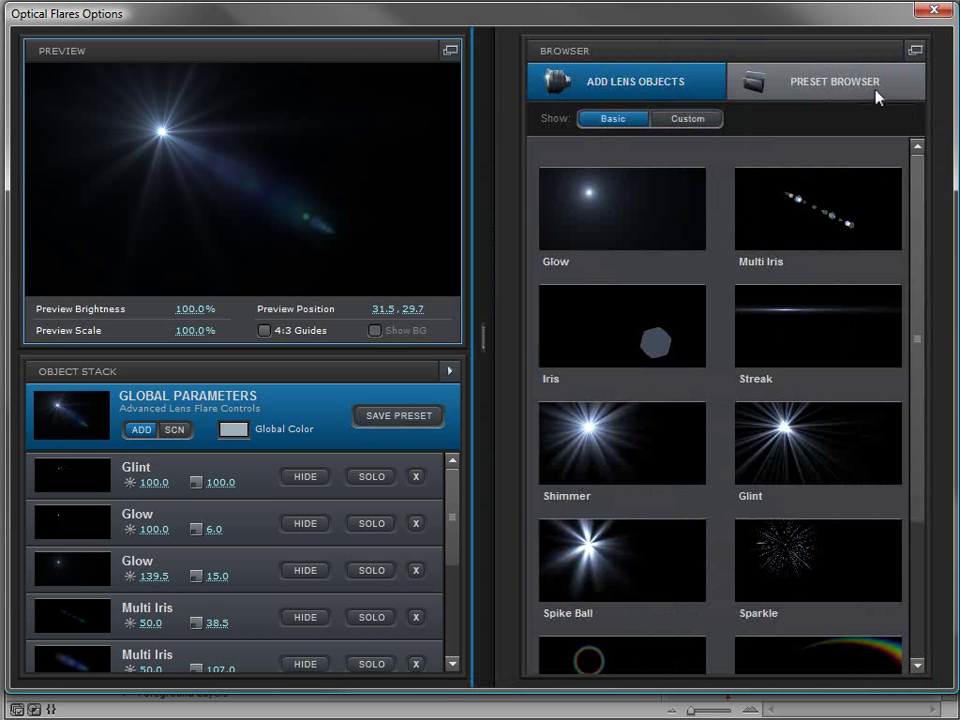
click(811, 90)
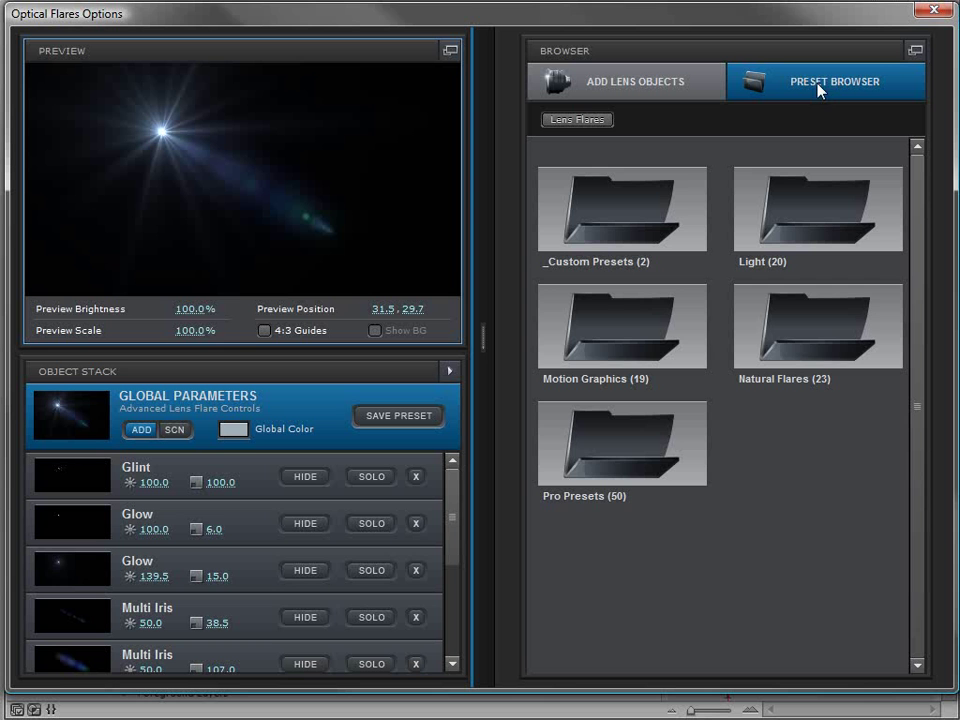
double_click(641, 325)
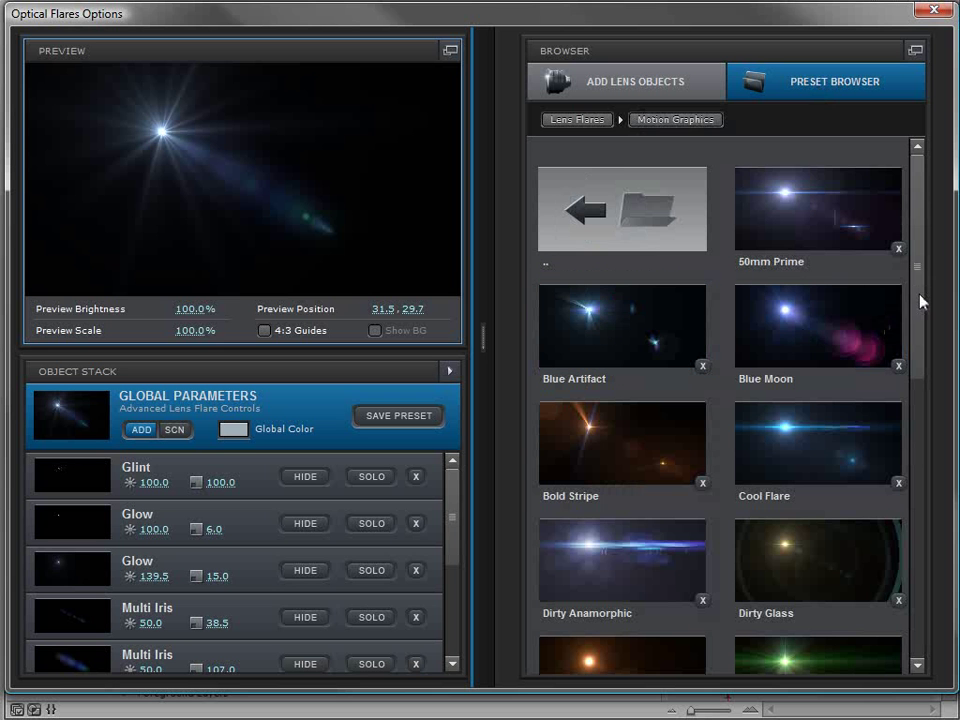
drag(922, 300, 943, 274)
click(668, 220)
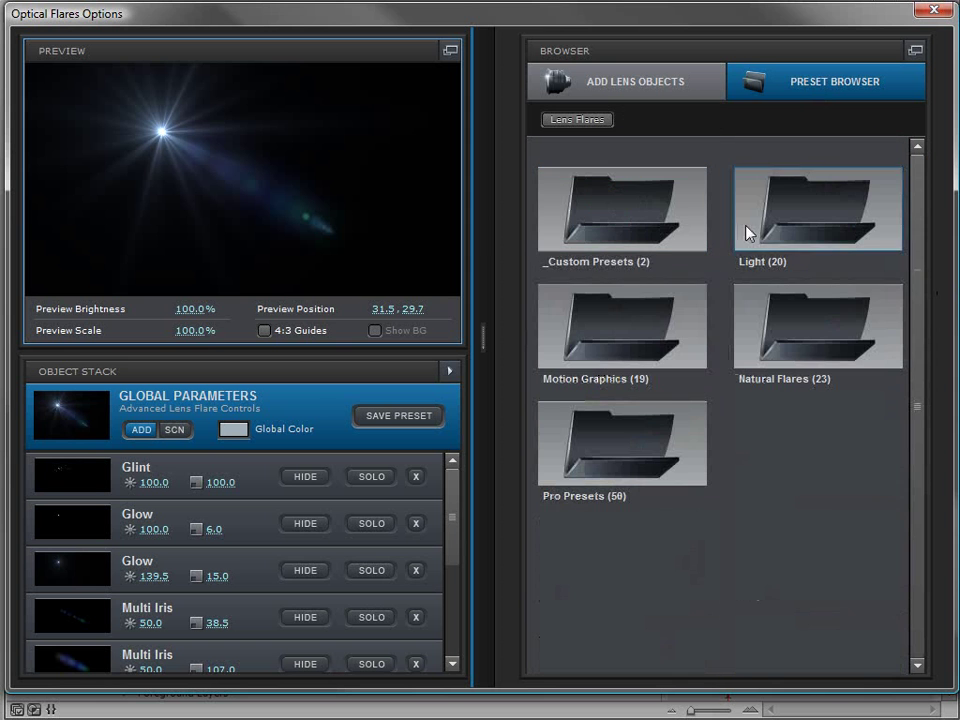
click(776, 330)
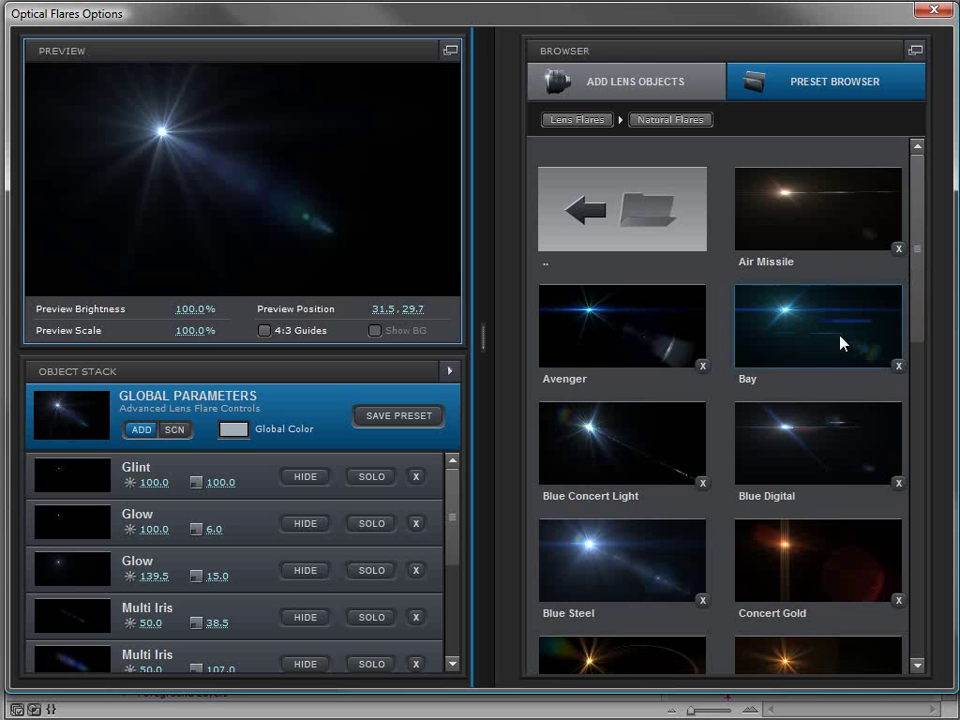
click(787, 327)
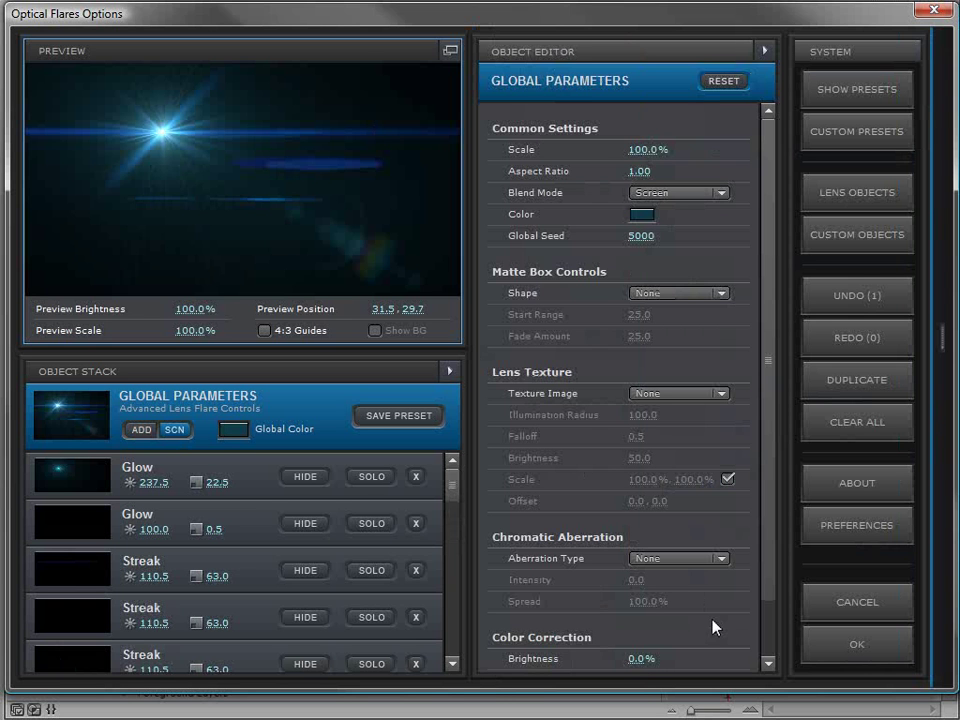
click(855, 646)
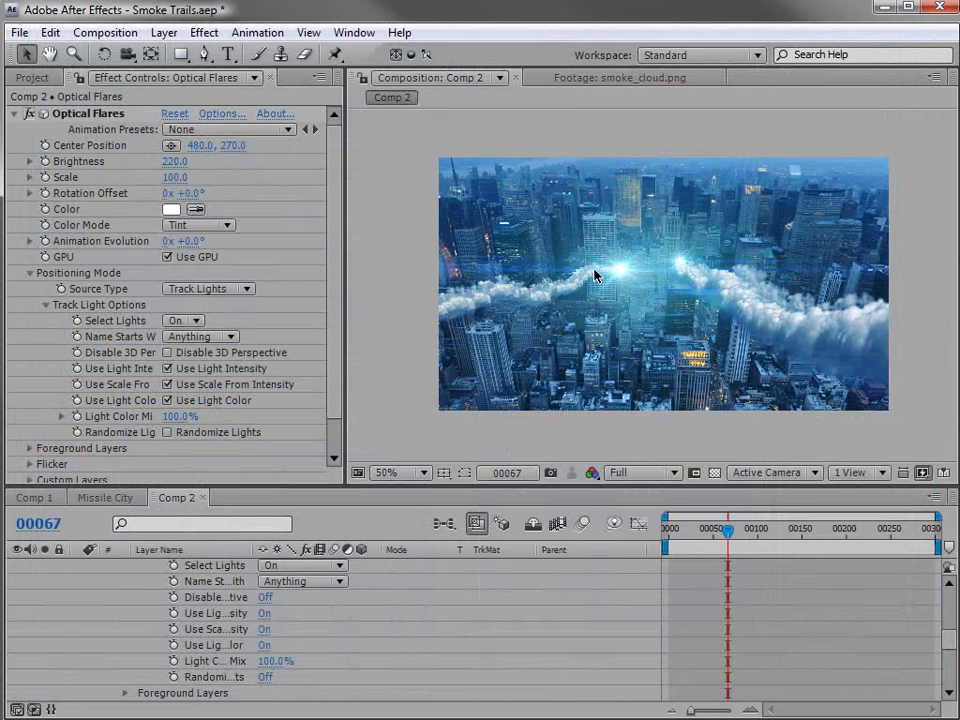
Step: Add a Curves effect to the Optical Flares layer and bend the RGB curve into a contrast-boosting S shape
click(204, 32)
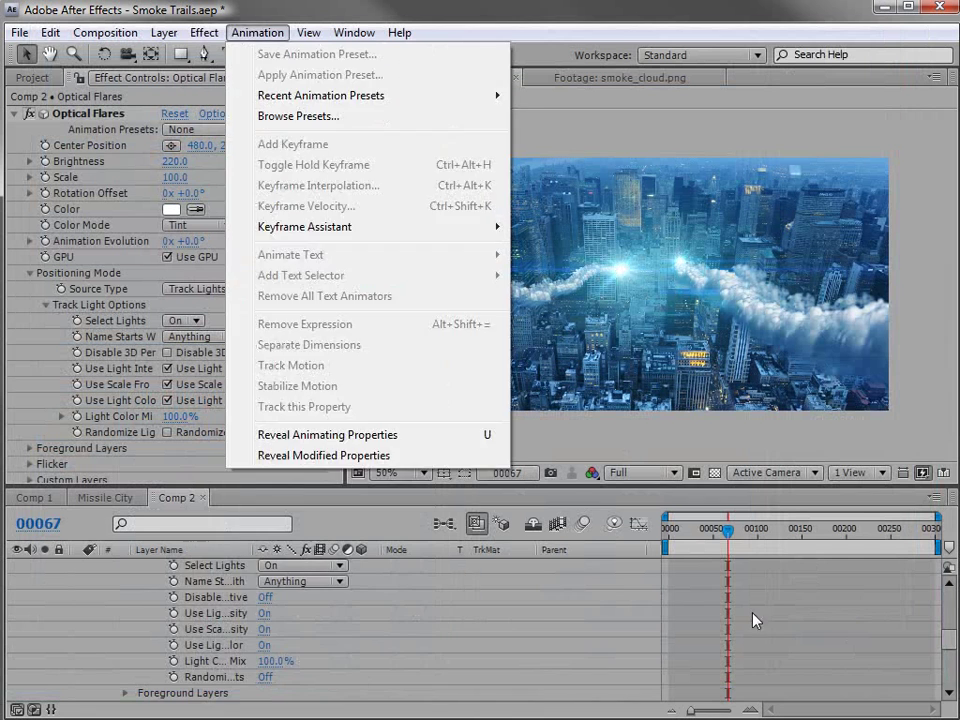
click(246, 598)
scroll(90, 650, up, 5)
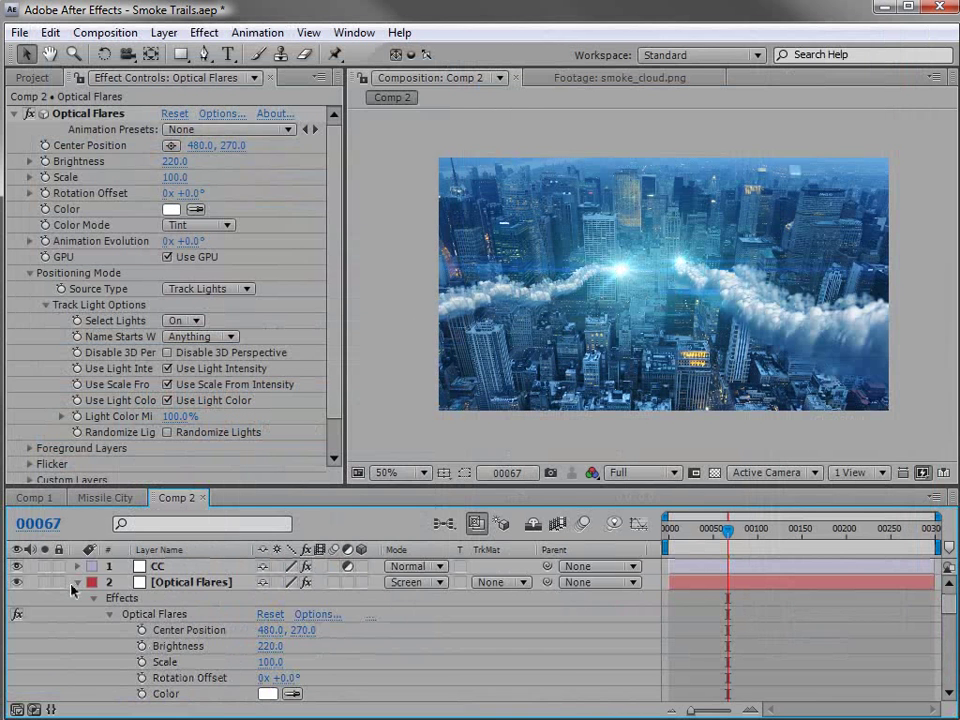
click(76, 583)
click(175, 583)
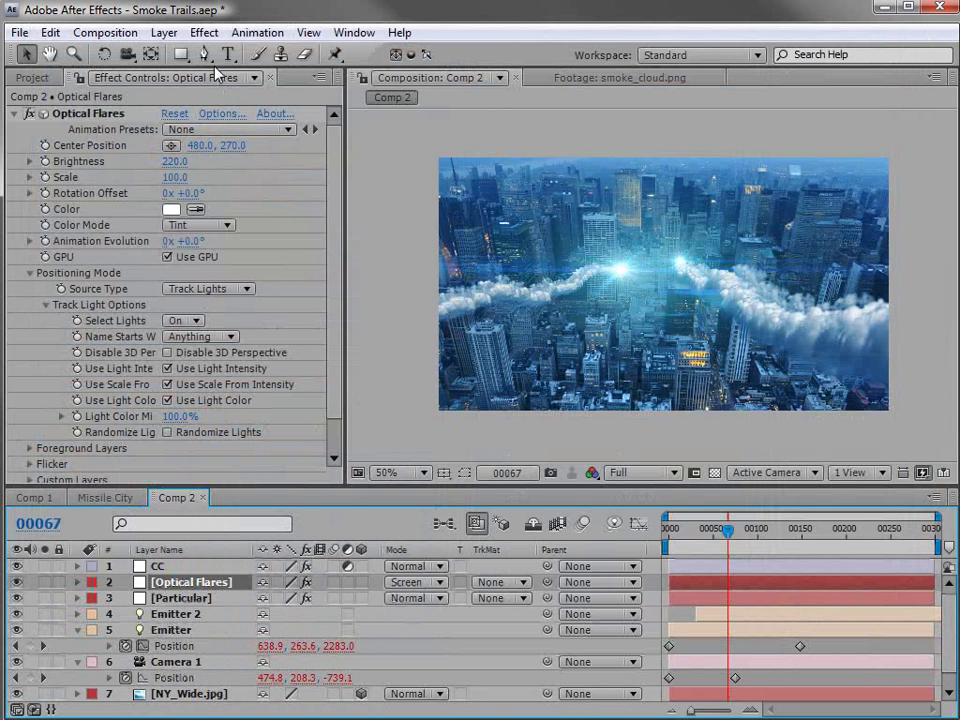
click(204, 32)
mouse_move(343, 207)
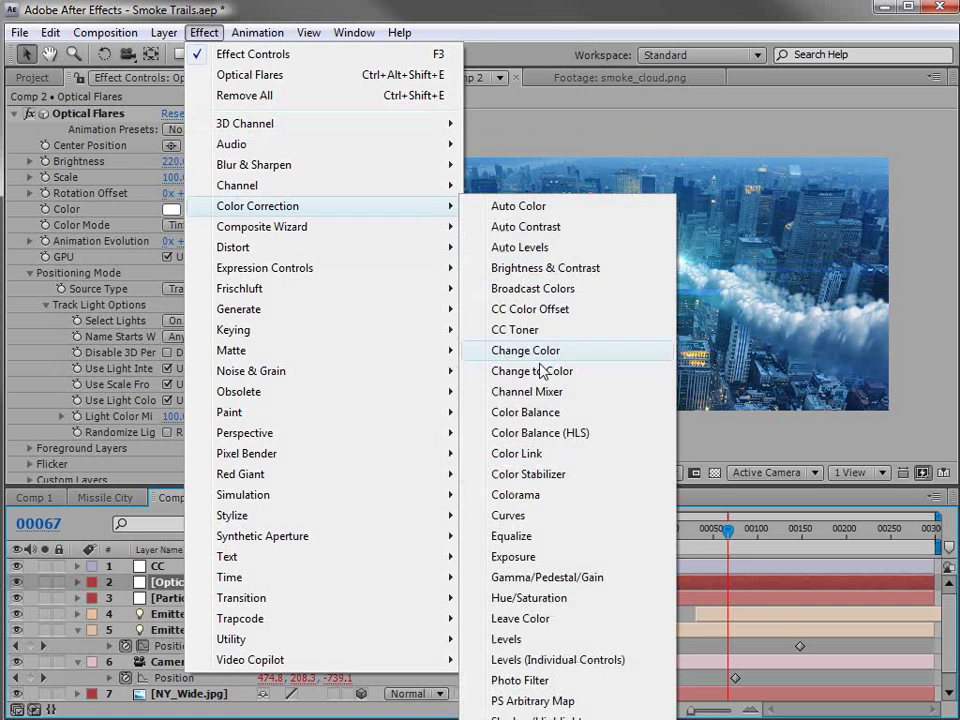
click(514, 516)
drag(118, 398, 124, 429)
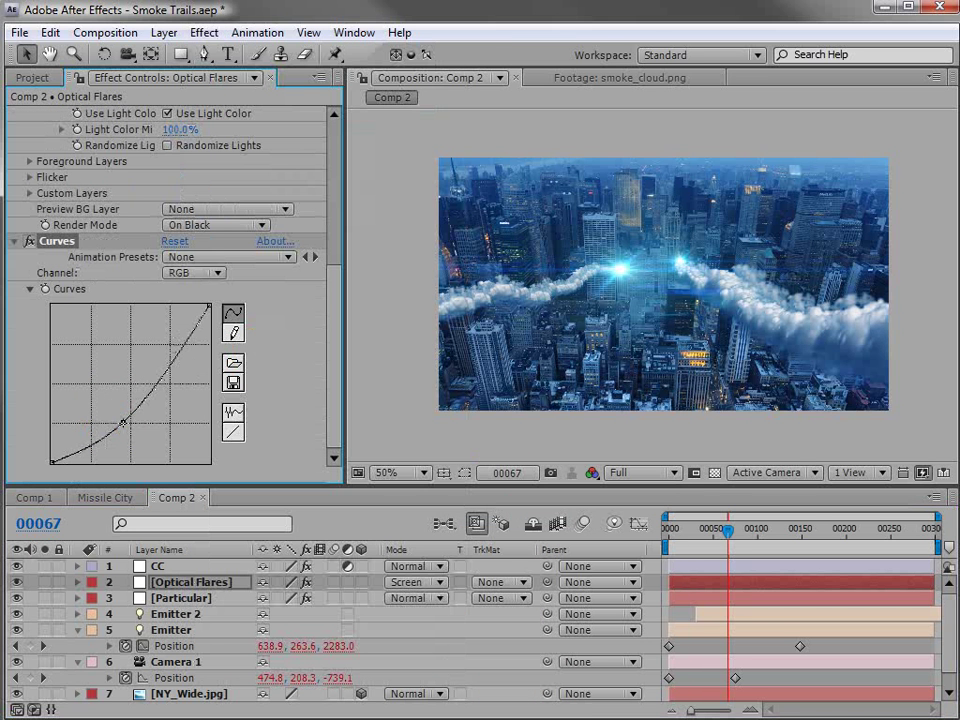
drag(167, 365, 173, 345)
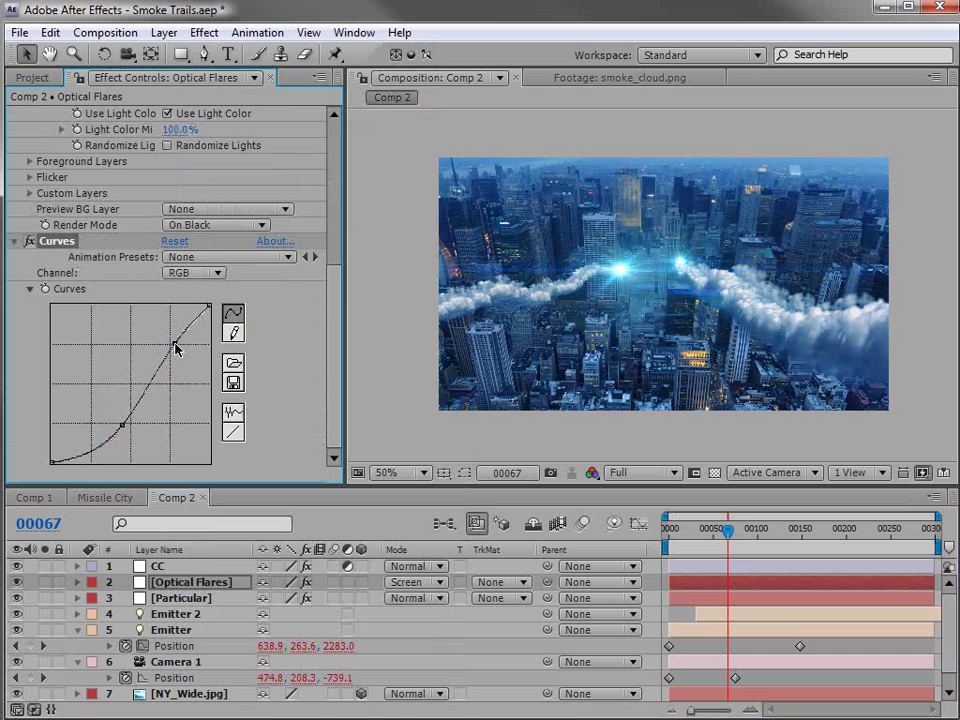
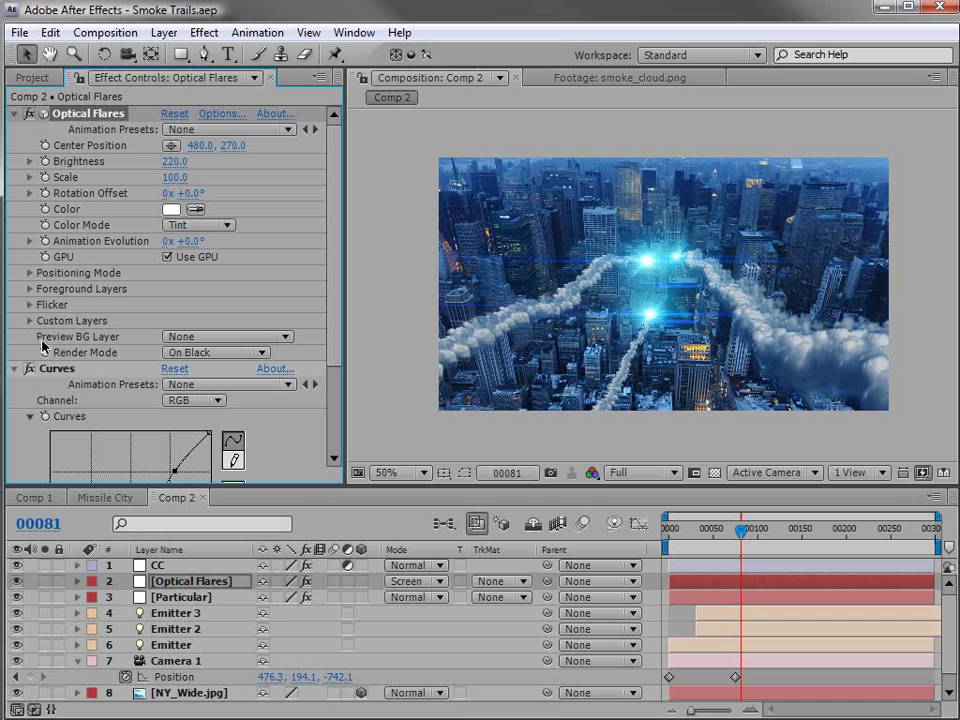
Step: Set the flare's preview background layer to NY_Wide.jpg and show that background in the Optical Flares Options preview
click(197, 336)
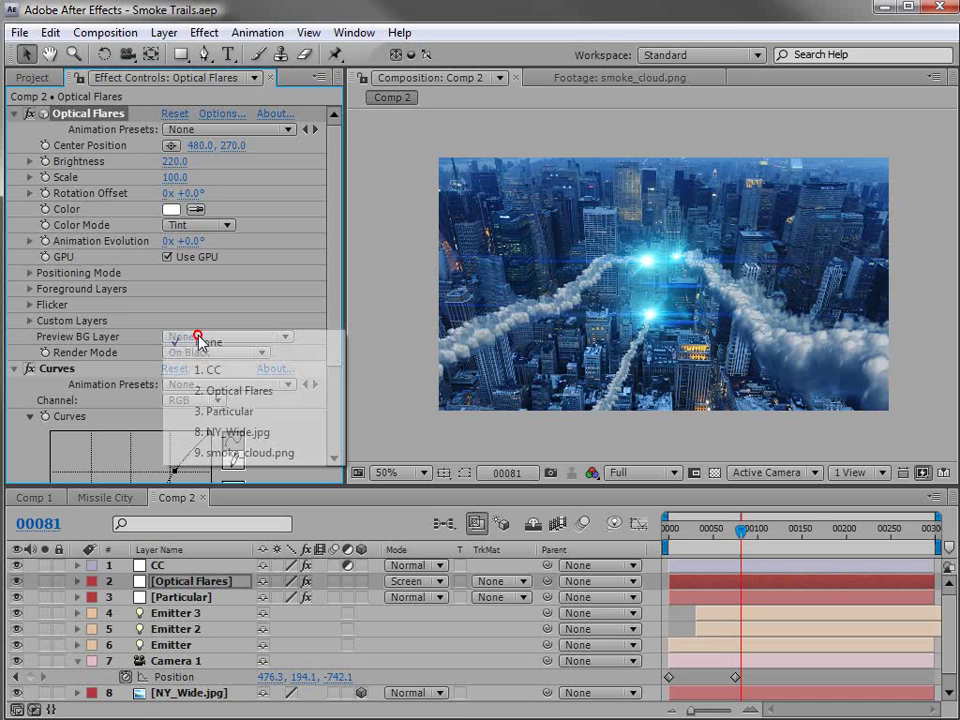
click(231, 434)
click(217, 115)
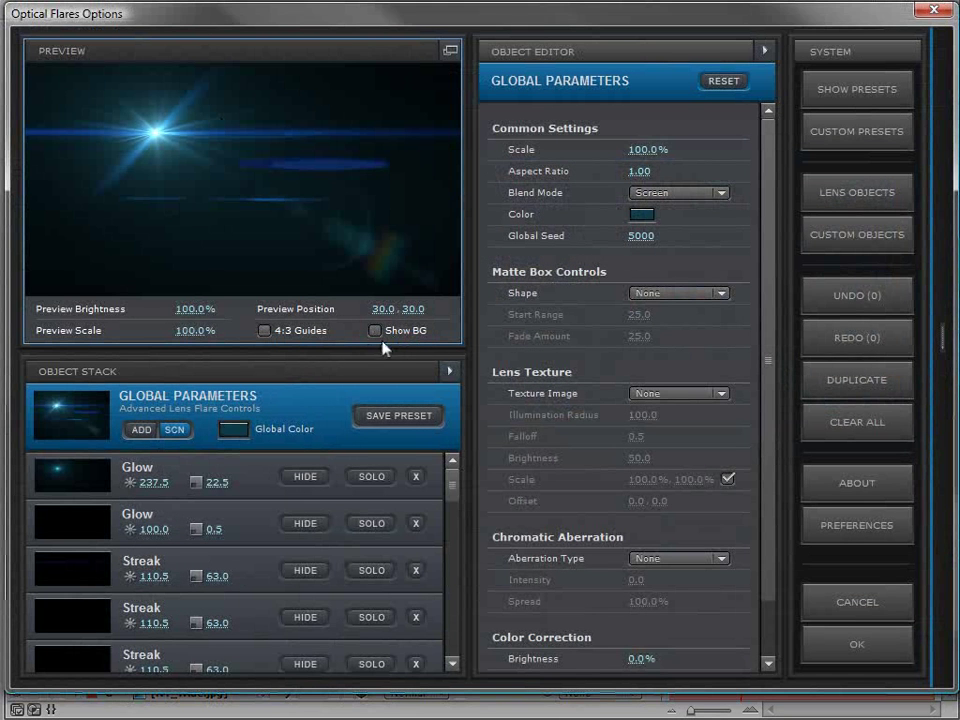
click(374, 331)
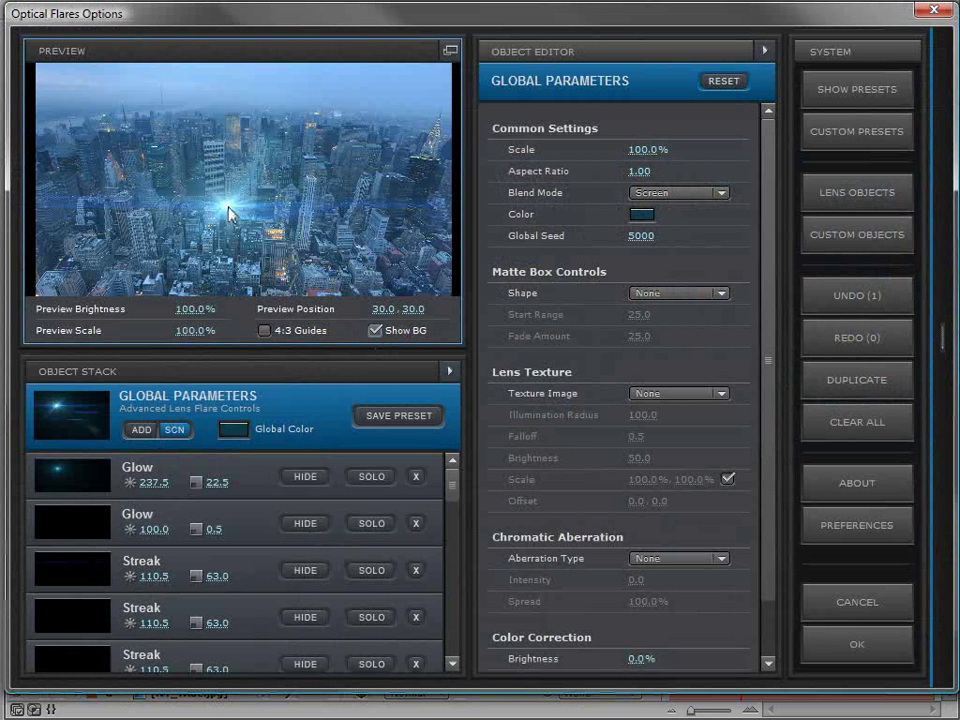
Step: Inspect the flare at different positions over the city background, including in the enlarged pop-out preview
click(316, 121)
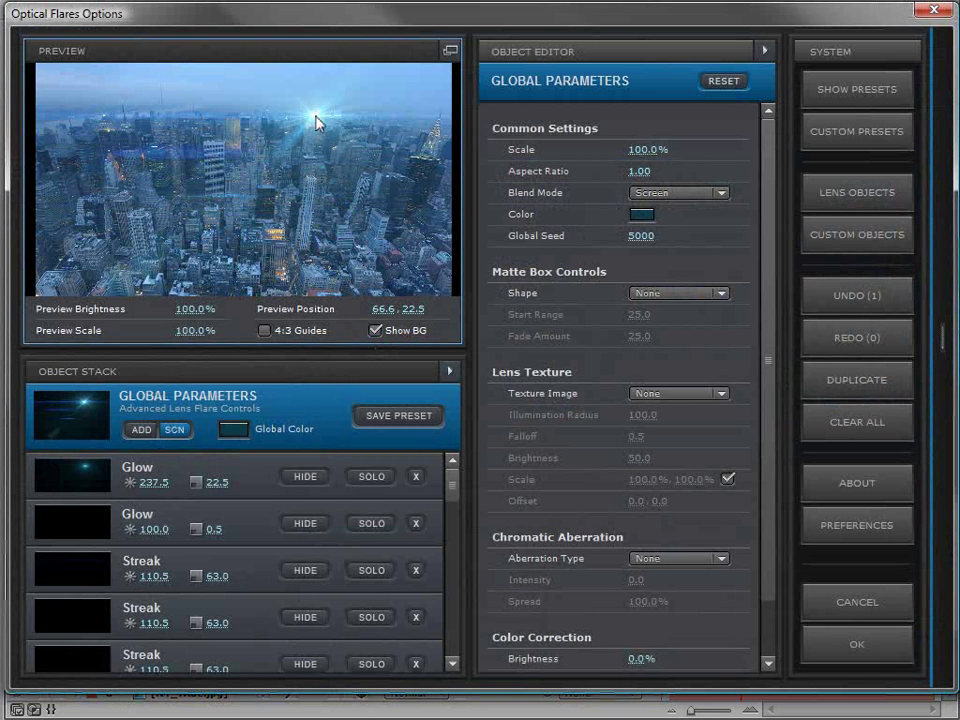
click(453, 53)
drag(595, 252, 243, 175)
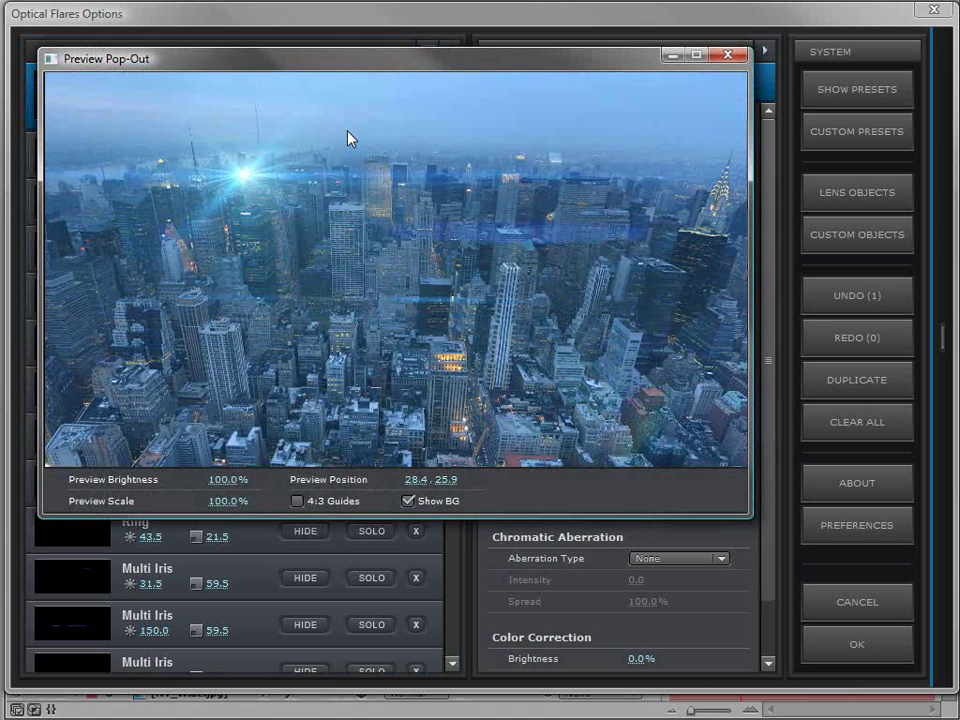
click(728, 55)
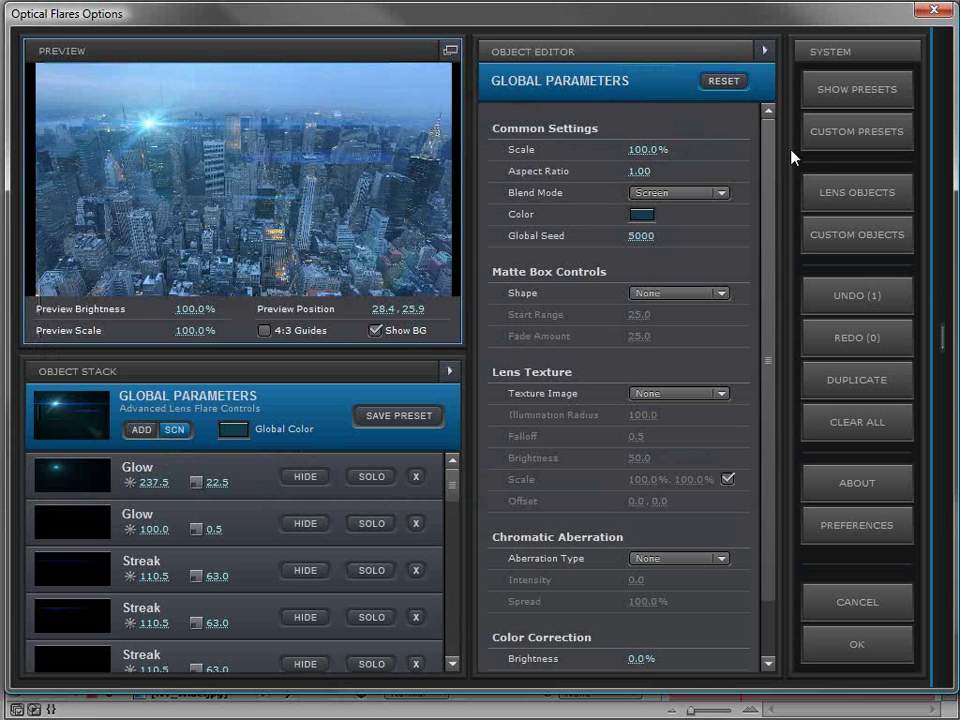
Step: Look through the Motion Graphics presets, check the flare over the city once more and hide the preview background
click(881, 95)
double_click(636, 340)
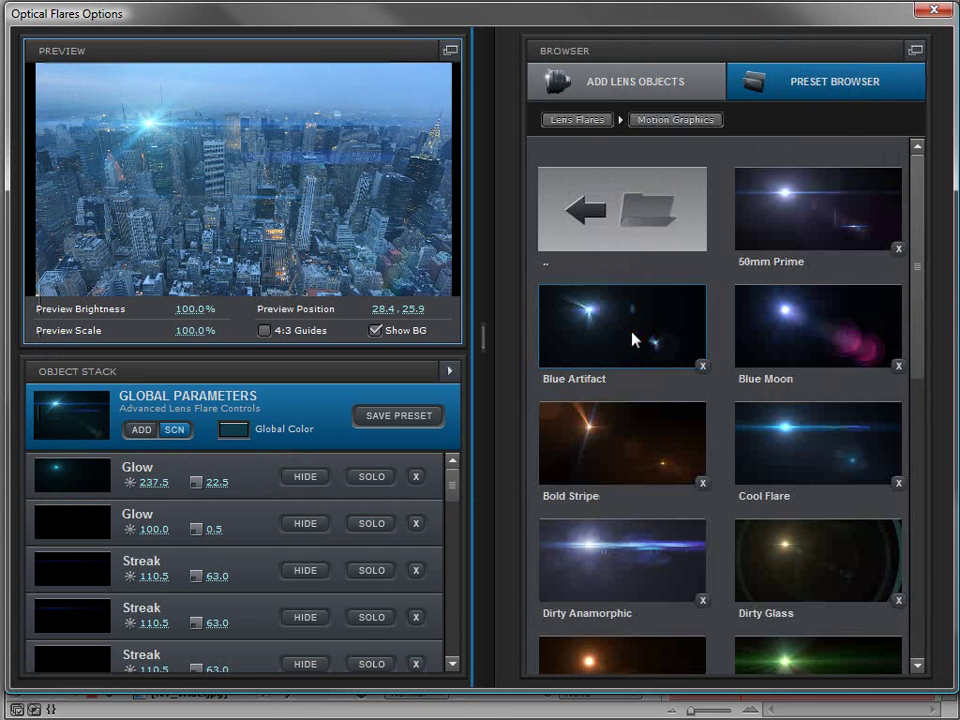
drag(909, 251, 917, 347)
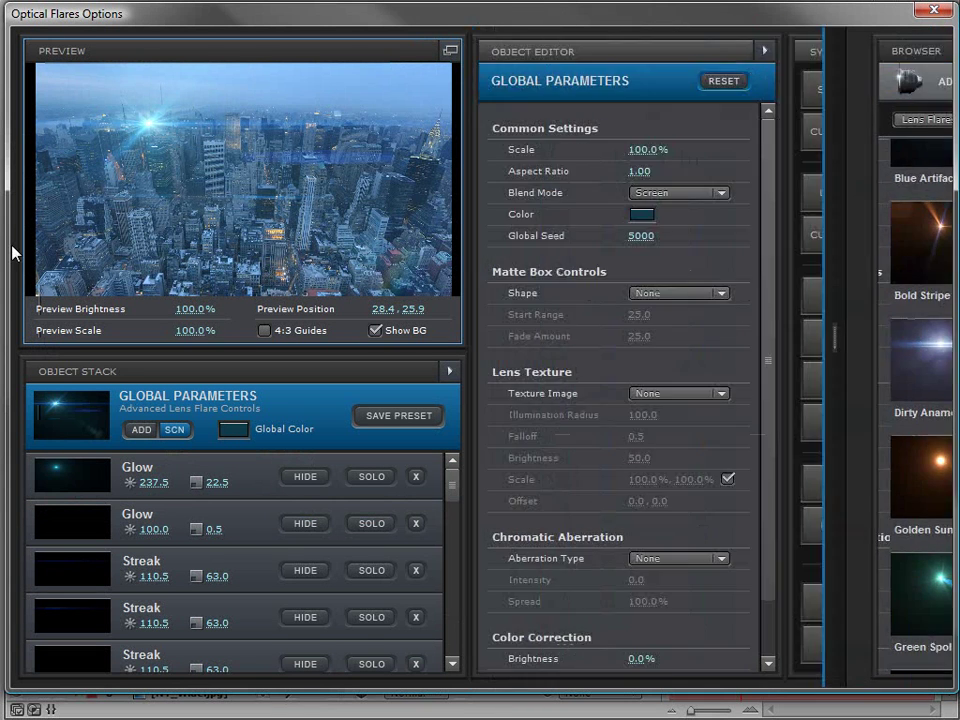
drag(62, 205, 210, 147)
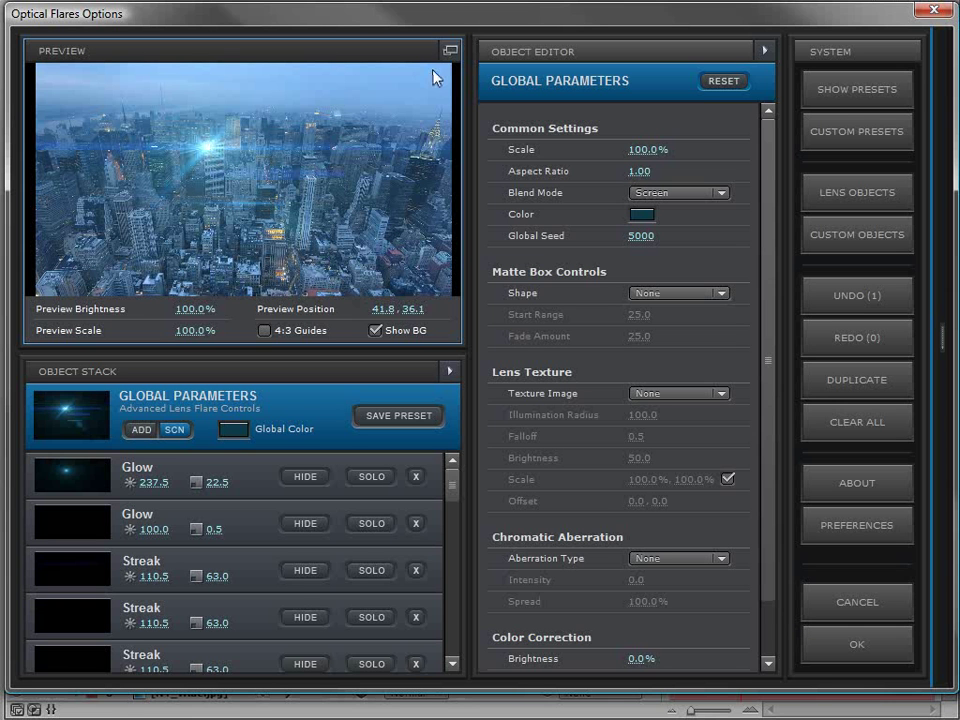
click(375, 330)
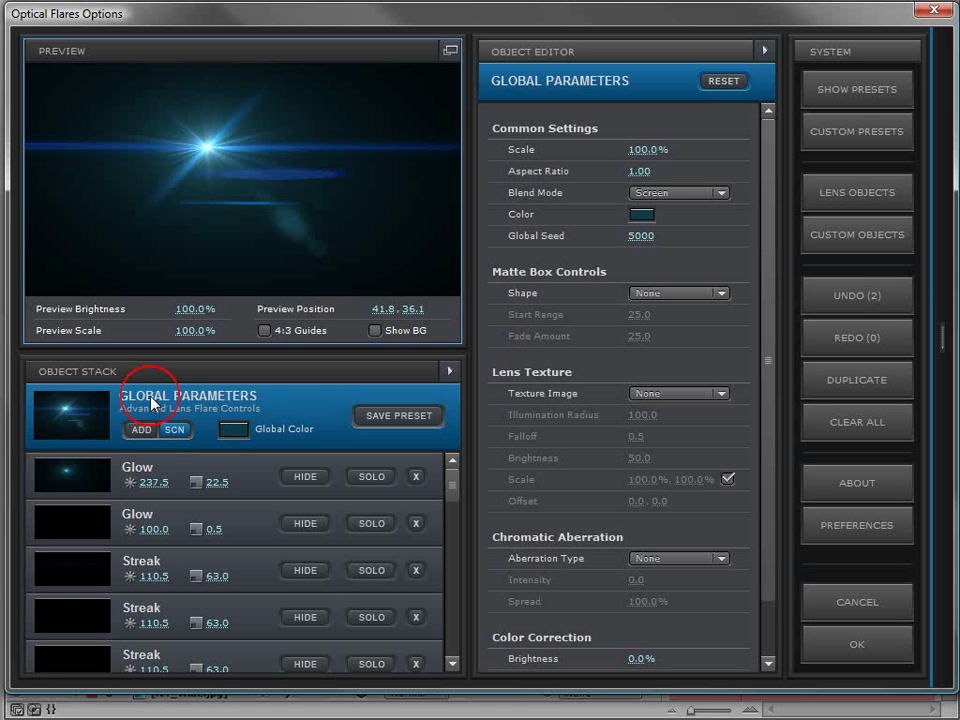
Step: Try the Dag lens texture on the flare with an illumination radius of 46 and check it in the preview
click(678, 393)
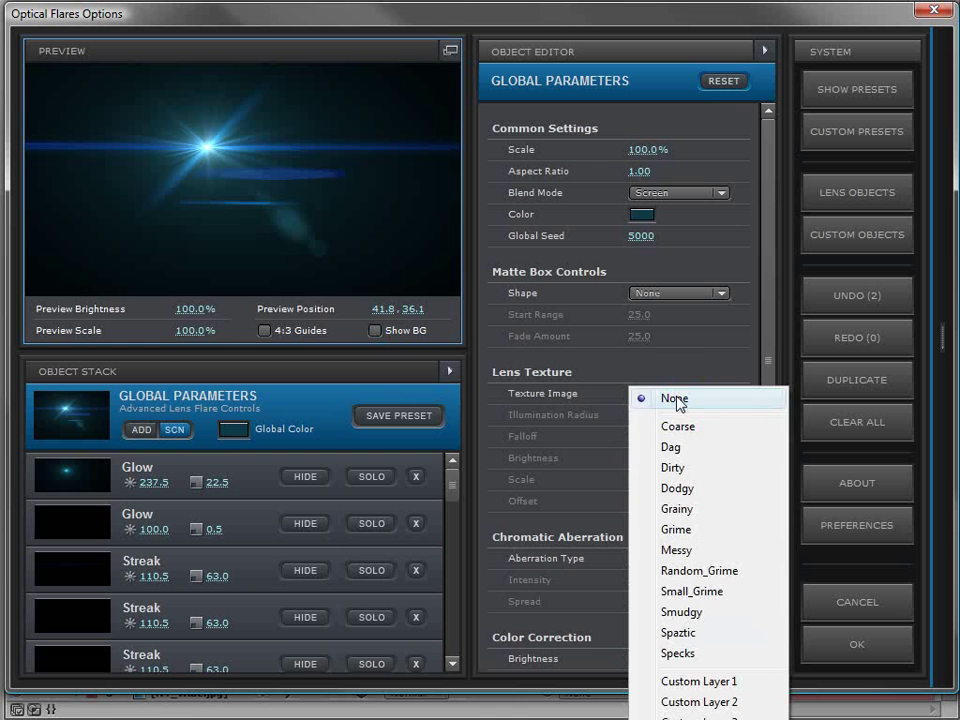
click(688, 447)
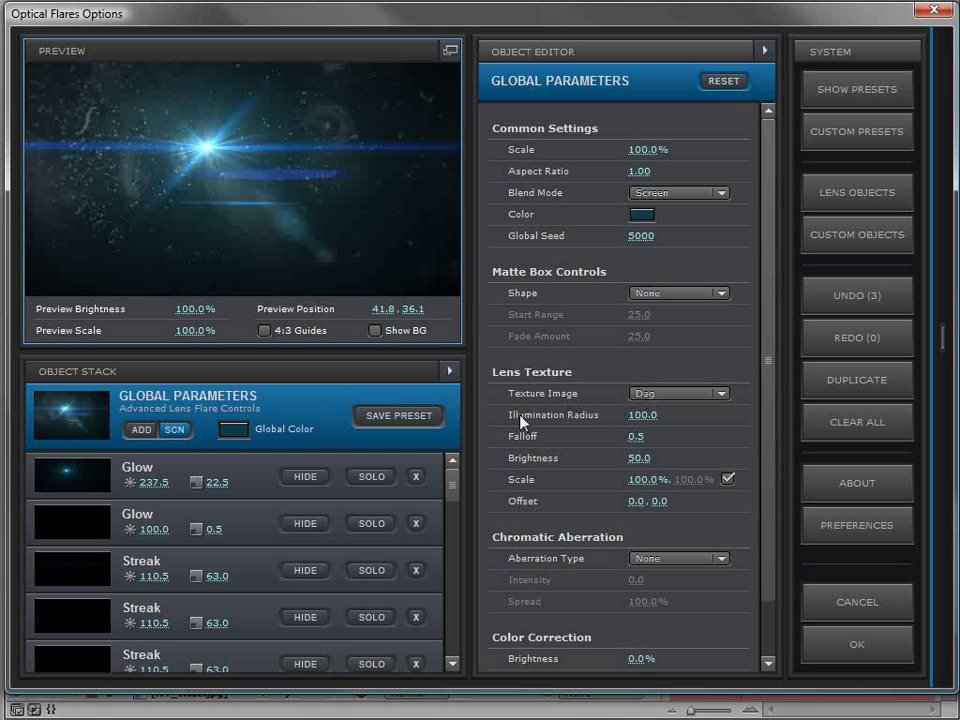
drag(641, 416, 565, 432)
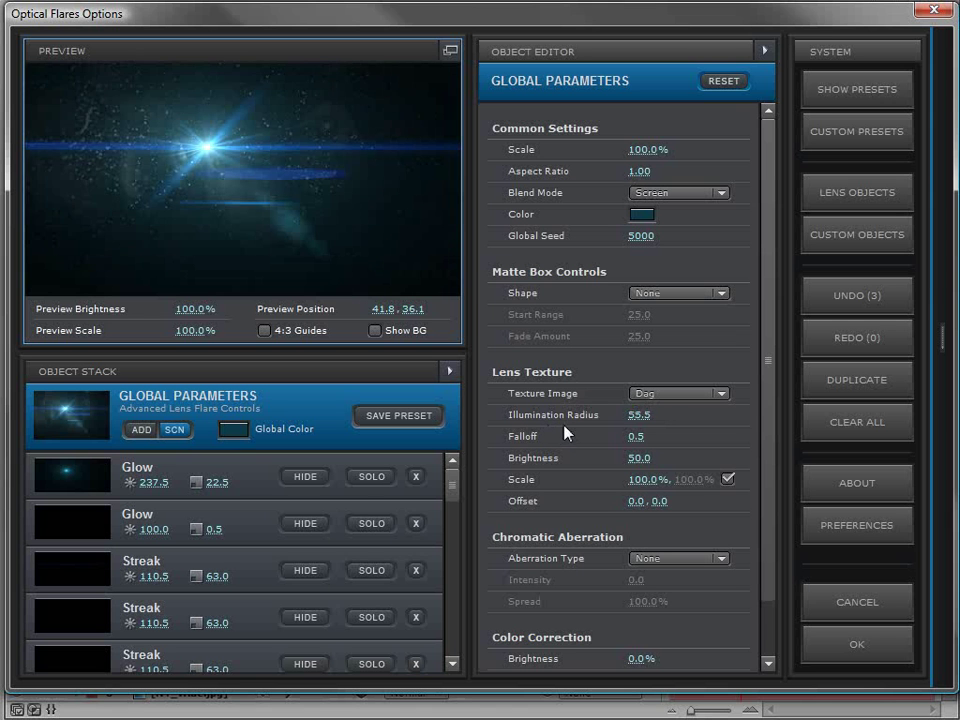
drag(250, 180, 283, 276)
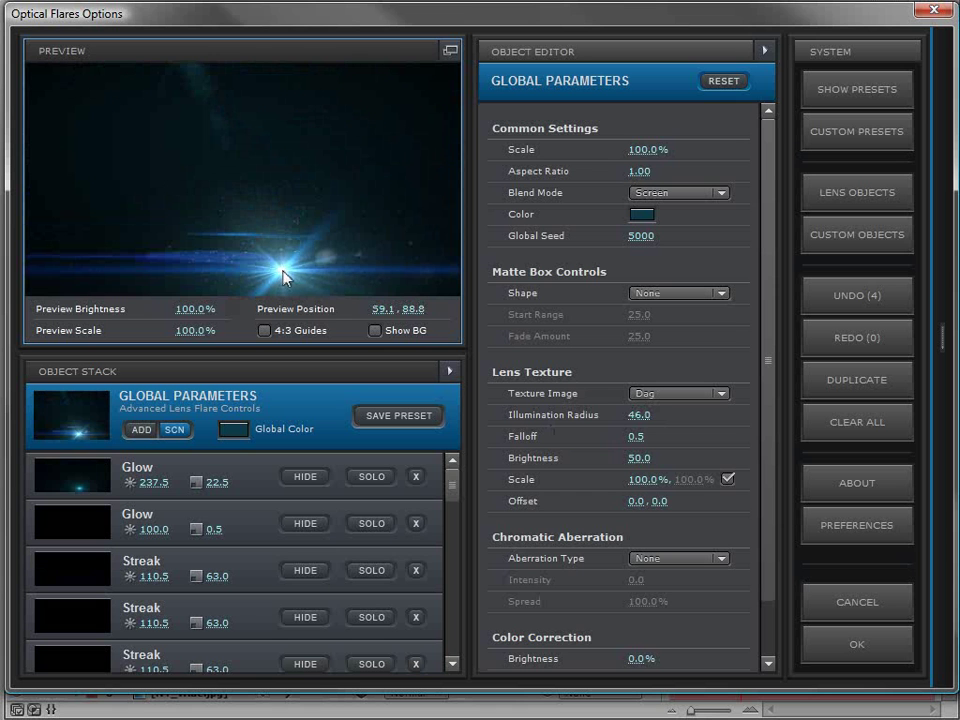
Step: Set the flare's lens texture image to None, check the clean flare and accept the flare options
click(651, 398)
click(676, 396)
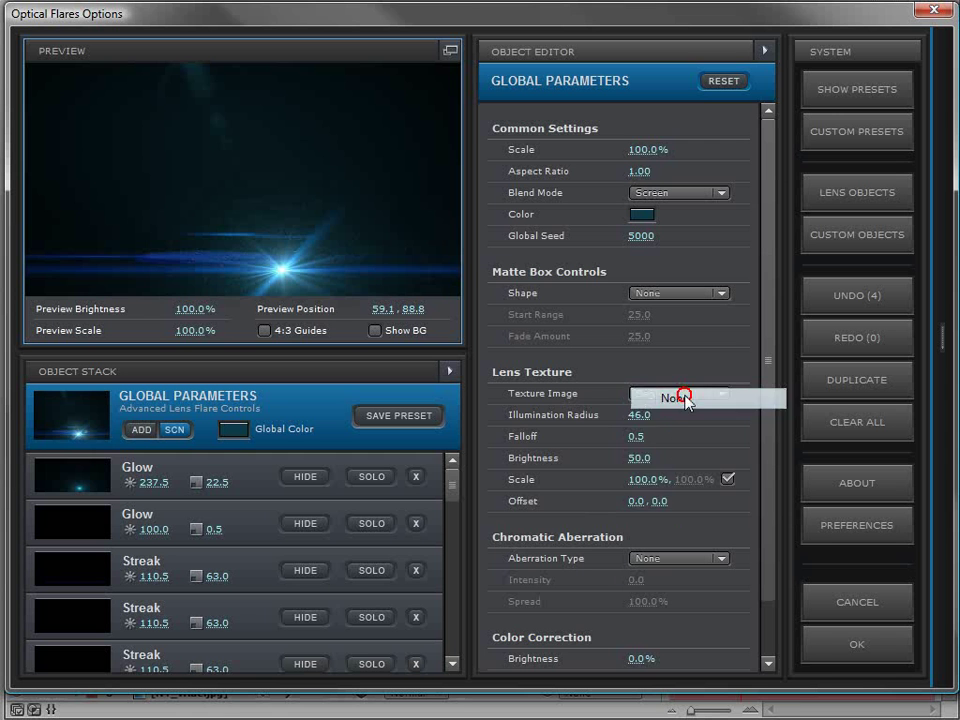
drag(113, 222, 120, 128)
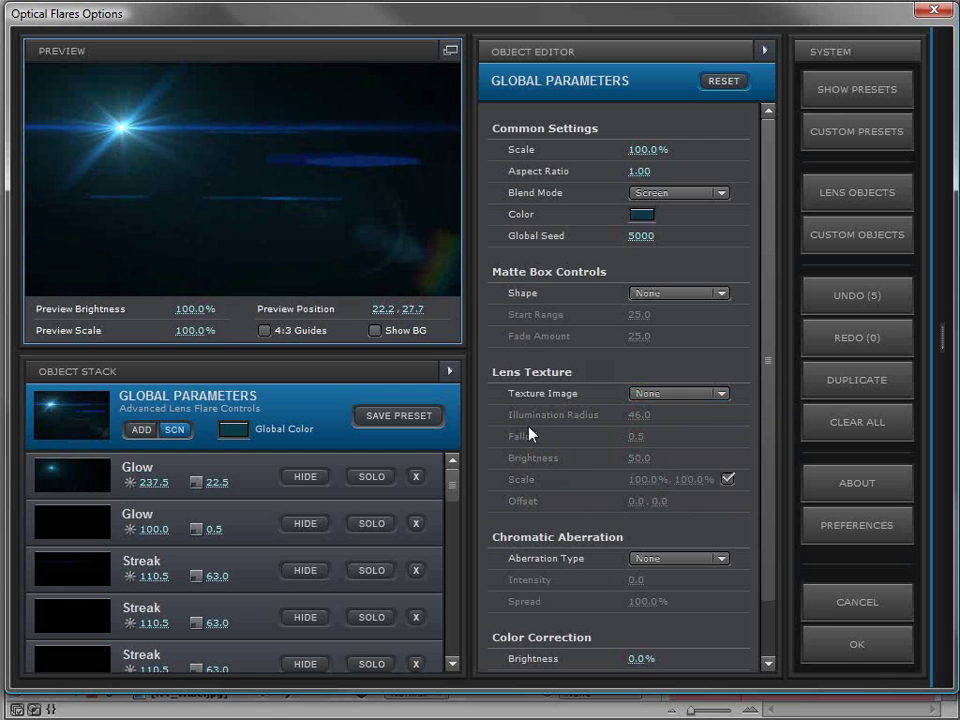
click(843, 645)
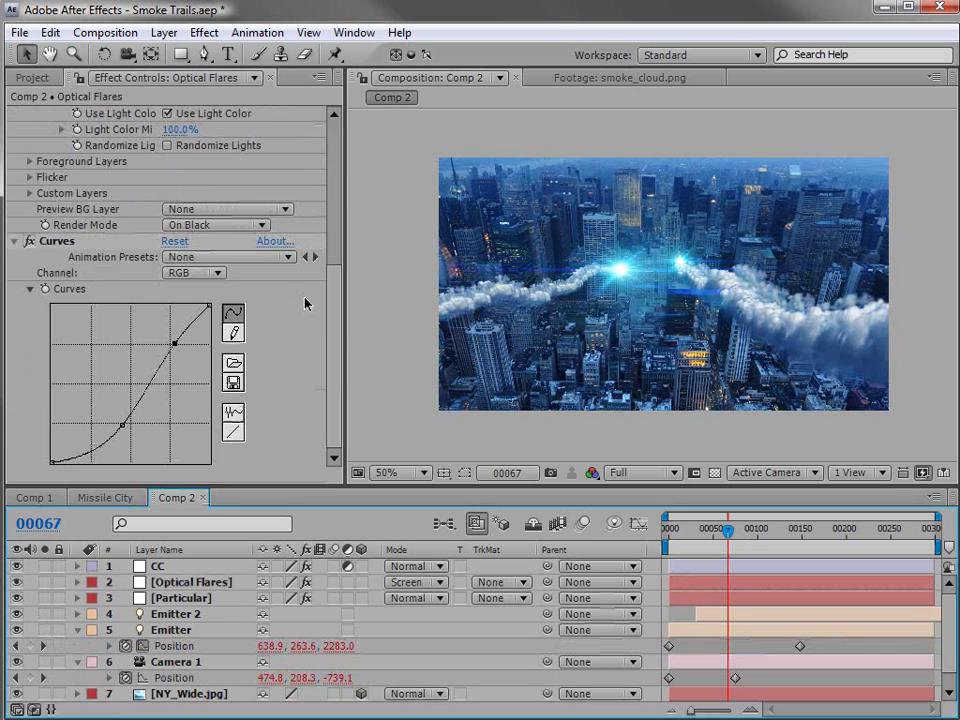
Step: Solo the Optical Flares layer and scrub around frame 68 to check the flares on their own
scroll(228, 222, up, 5)
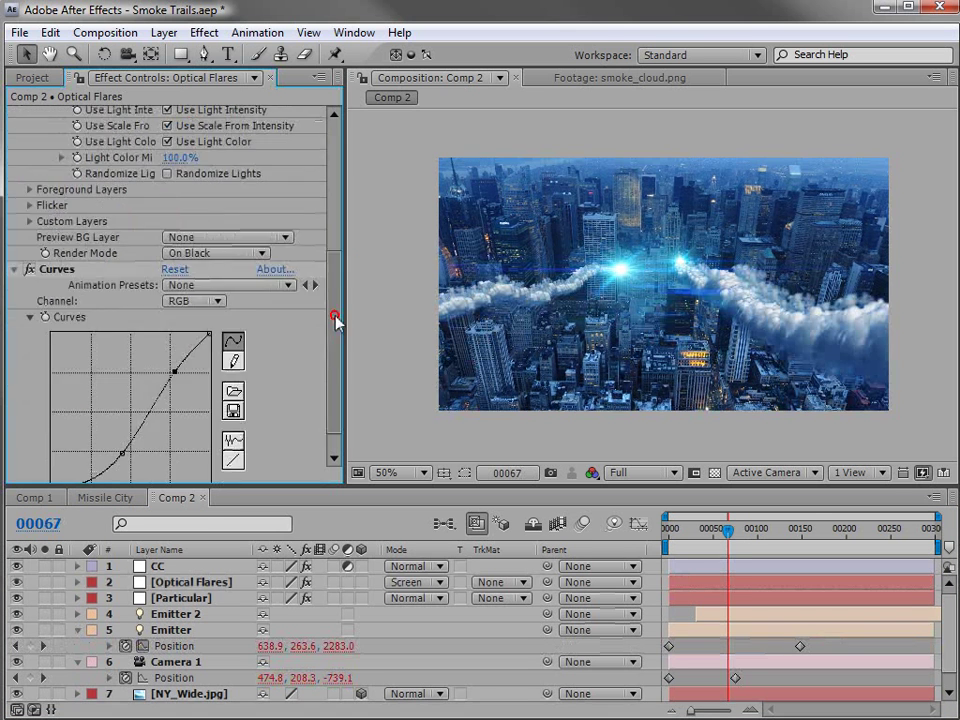
click(44, 582)
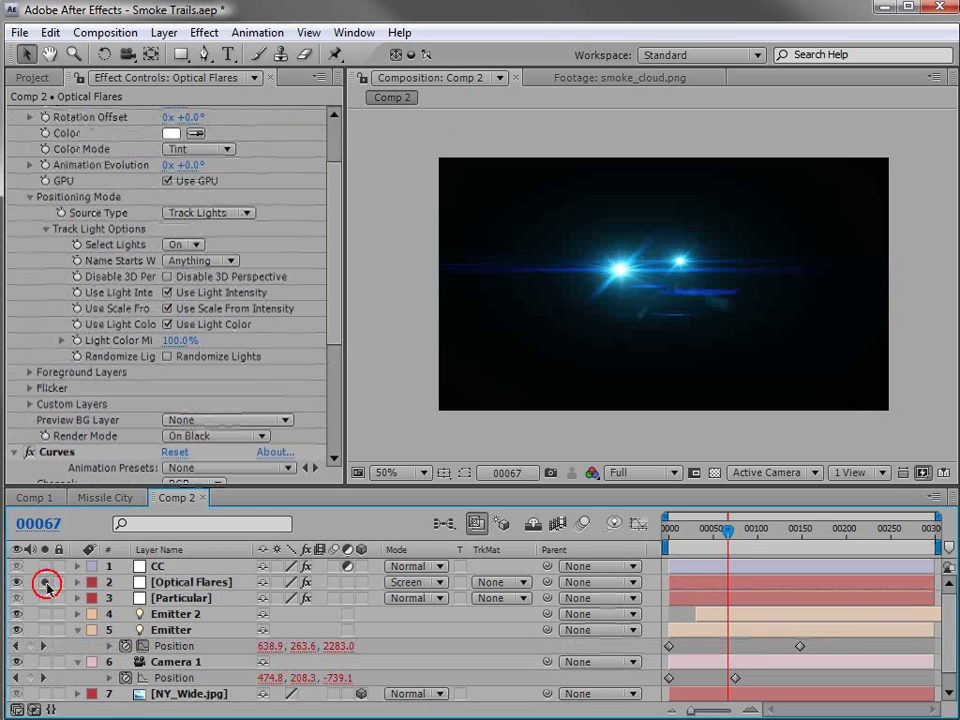
mouse_move(726, 536)
mouse_down()
mouse_move(711, 538)
mouse_move(755, 545)
mouse_move(728, 540)
mouse_up()
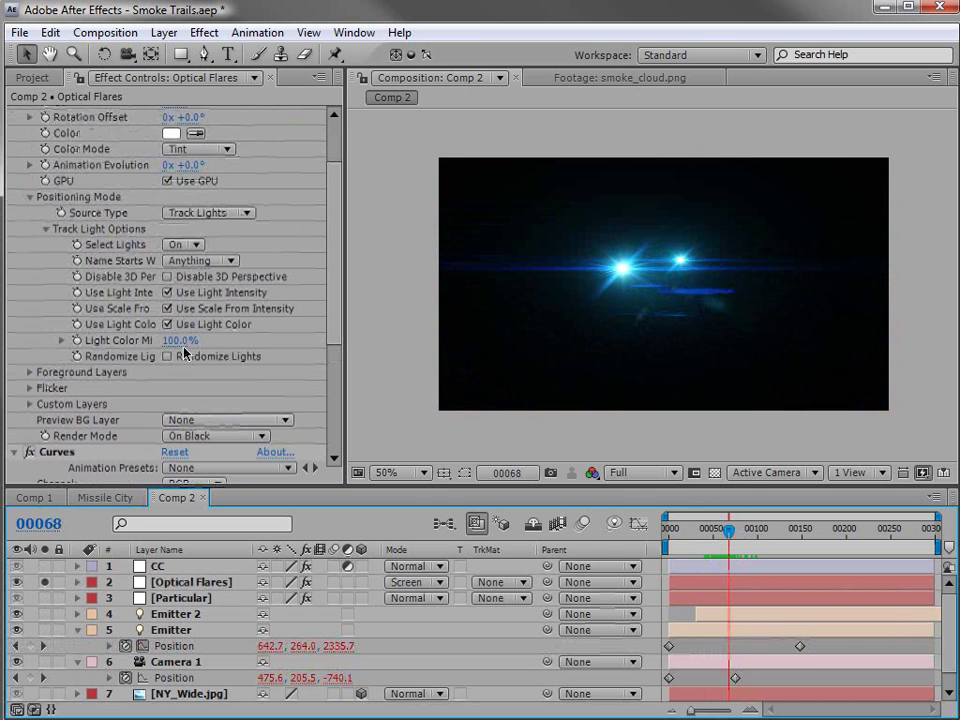
Step: Set the flare's Flicker Speed to 42 and Flicker Amount to 40
click(30, 389)
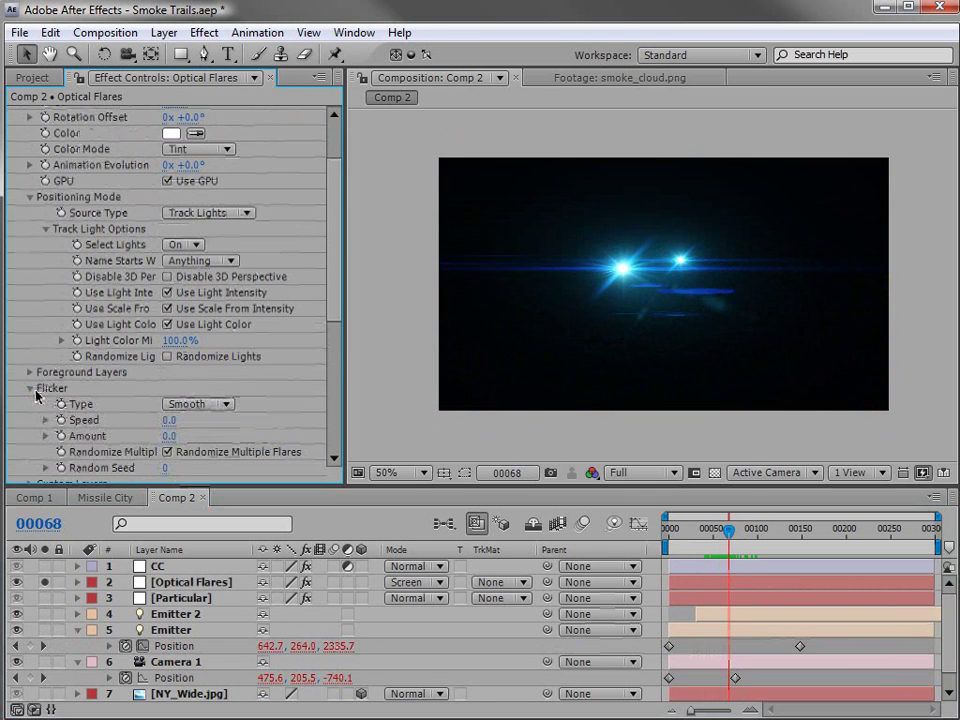
click(186, 421)
text(20)
key(Return)
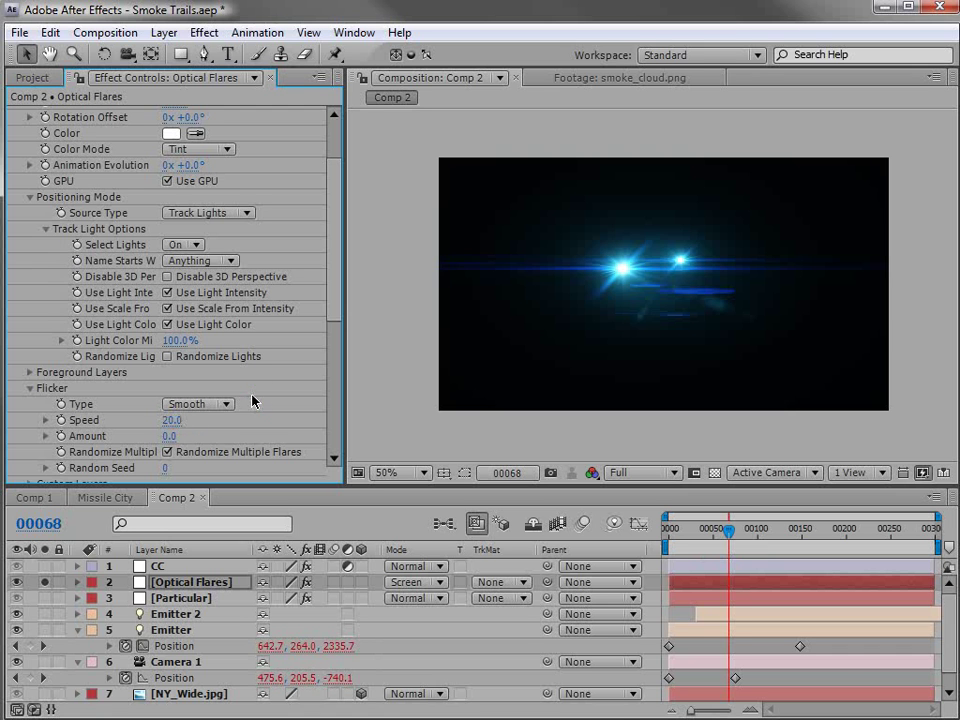
click(169, 436)
text(20)
key(Return)
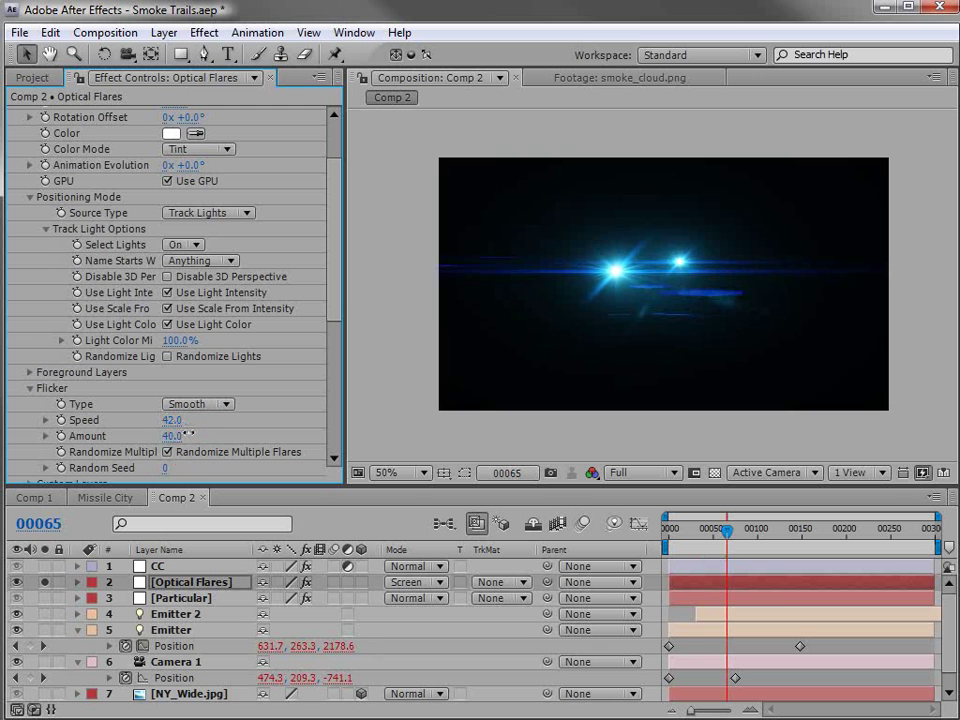
Step: Raise the Flicker Amount to 100 and preview the flickering flares enlarged to 100% around frame 57
mouse_move(726, 531)
mouse_down()
mouse_move(701, 533)
mouse_move(747, 537)
mouse_move(716, 548)
mouse_move(692, 536)
mouse_move(680, 547)
mouse_move(720, 529)
mouse_up()
scroll(692, 433, up, 2)
click(171, 436)
text(100)
key(Return)
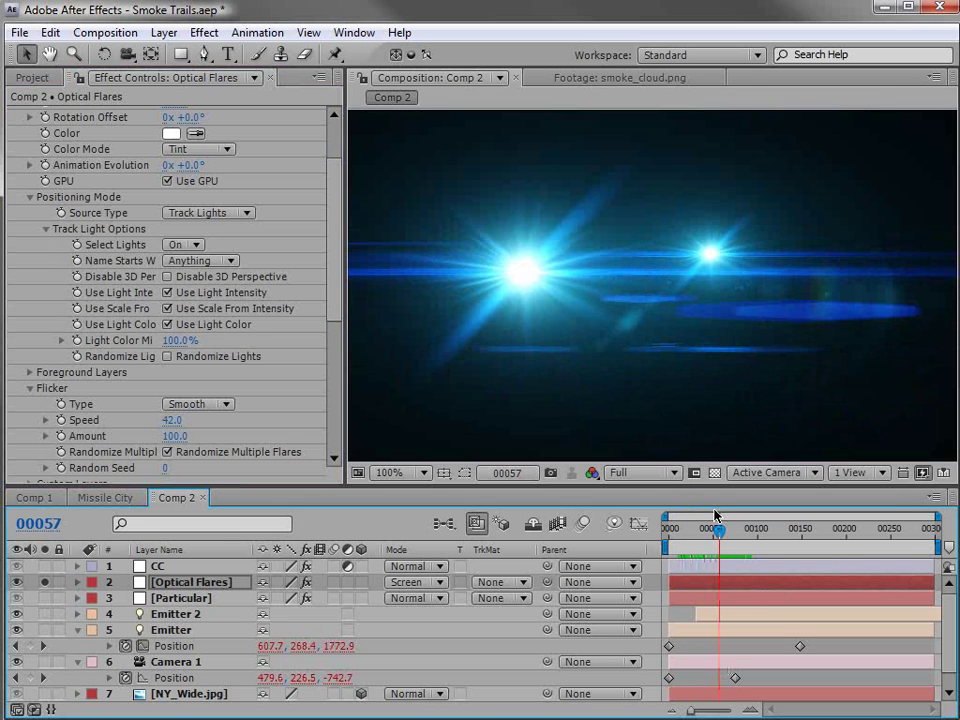
Step: Unsolo the Optical Flares layer, play the full scene up to frame 87 and review the flare effect's settings
click(44, 581)
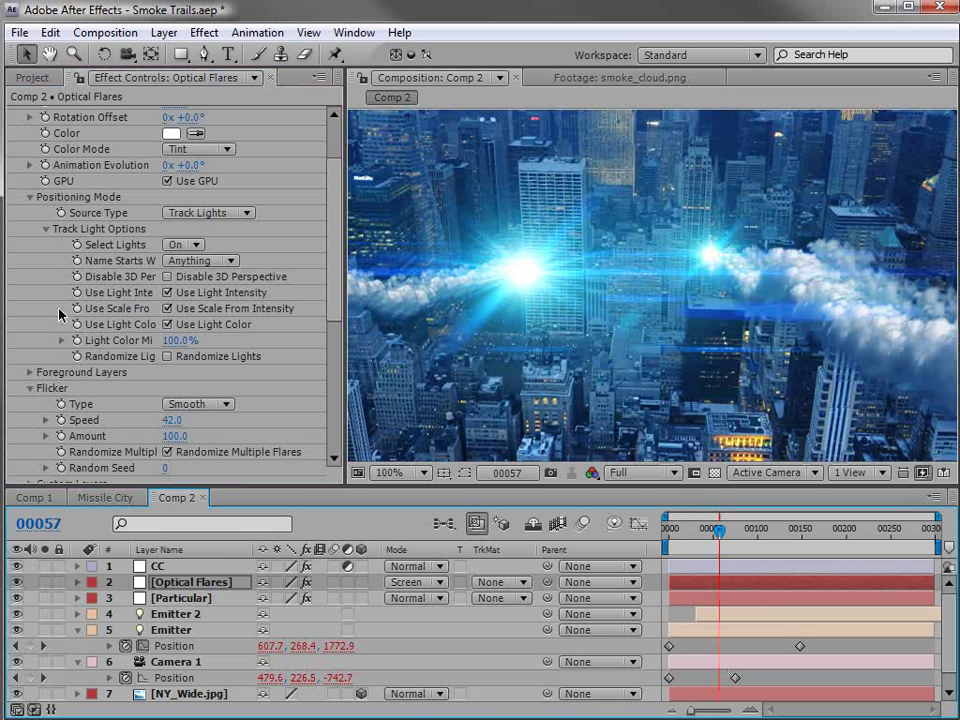
key(space)
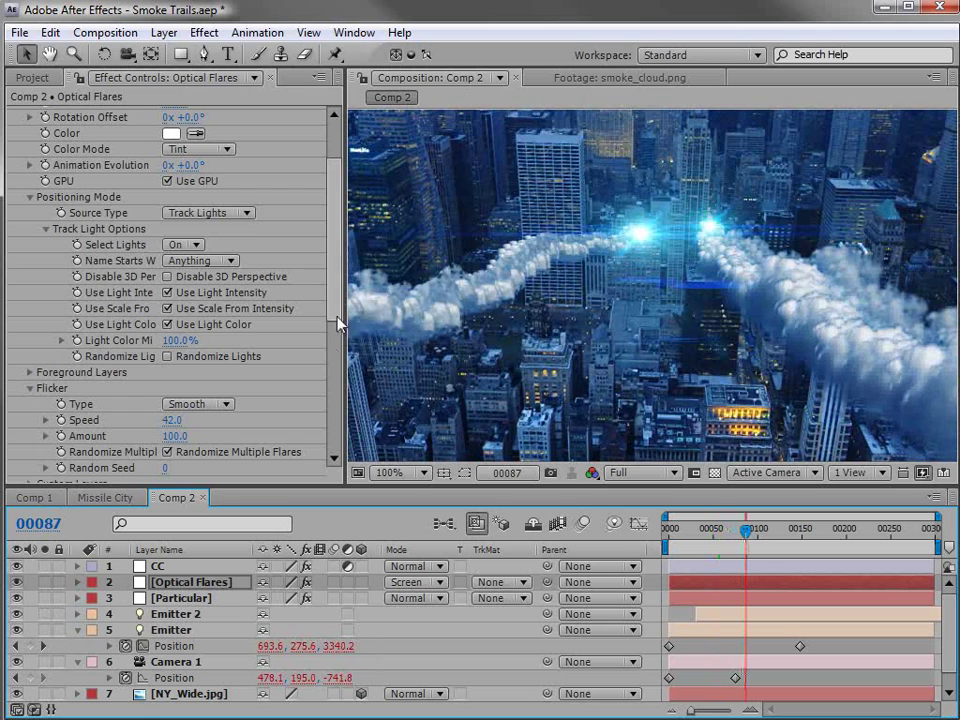
scroll(337, 268, up, 4)
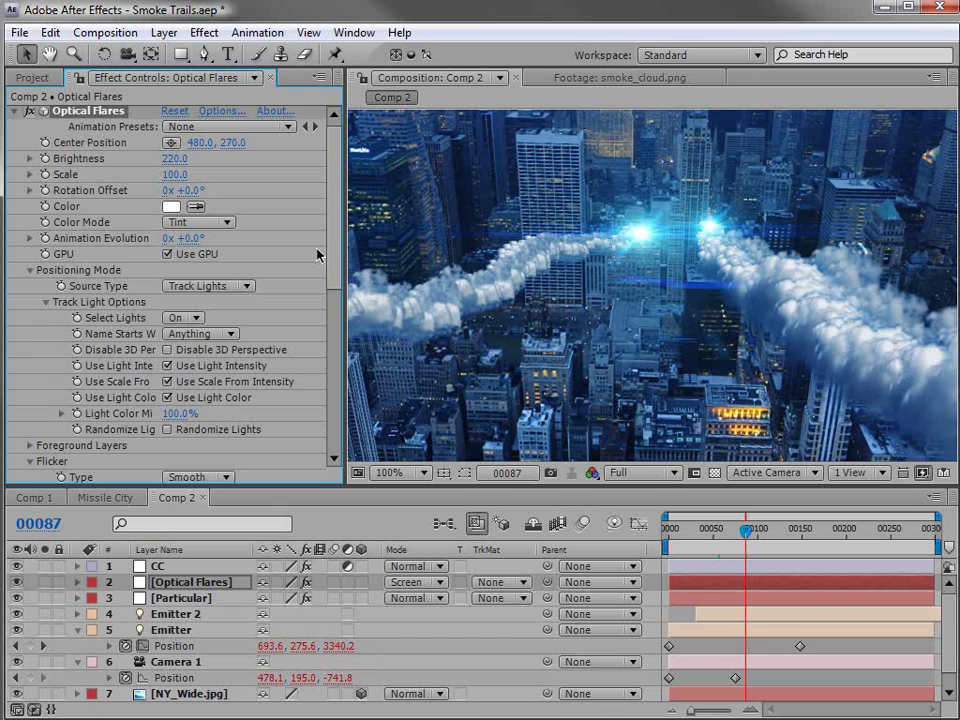
scroll(322, 340, down, 15)
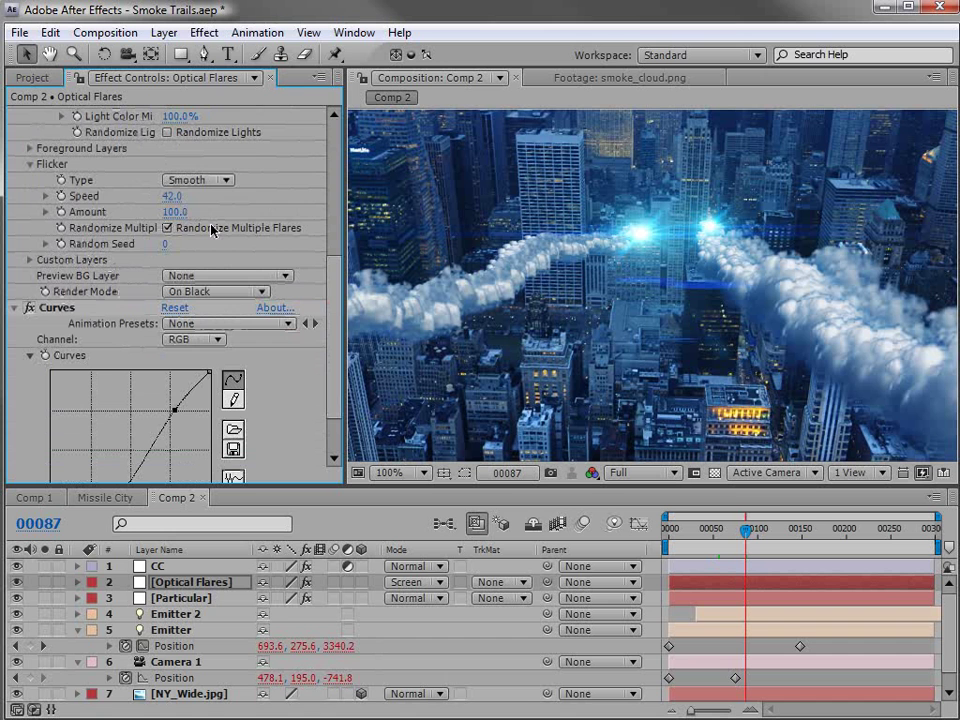
Step: Duplicate the Emitter 2 light, add a Position keyframe at frame 87 and move the copy's entire motion path down towards the street
click(172, 614)
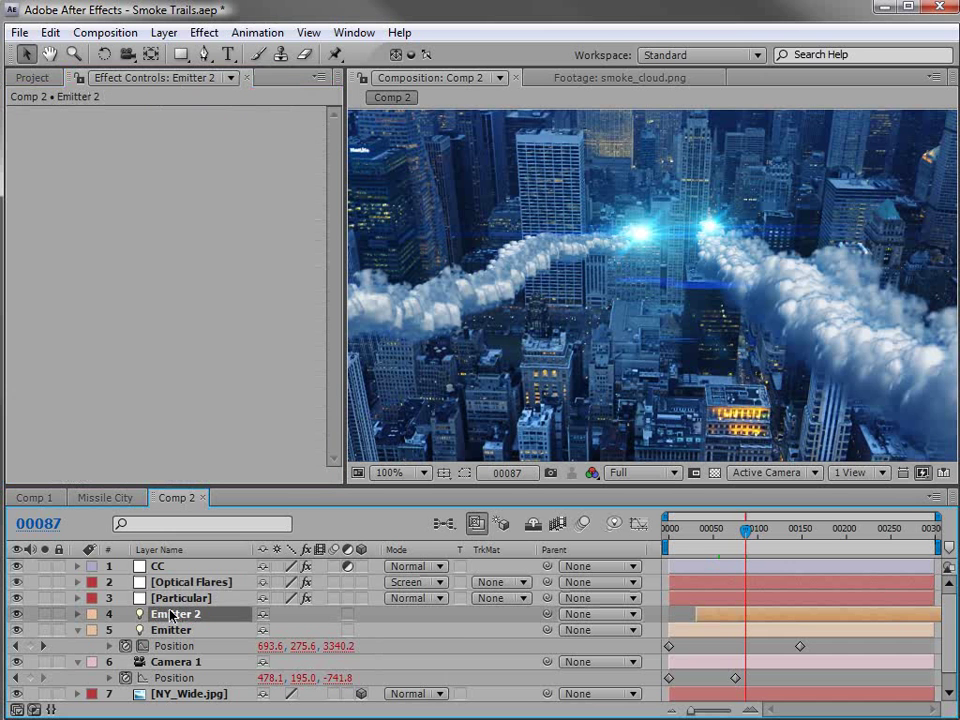
key(ctrl+d)
key(u)
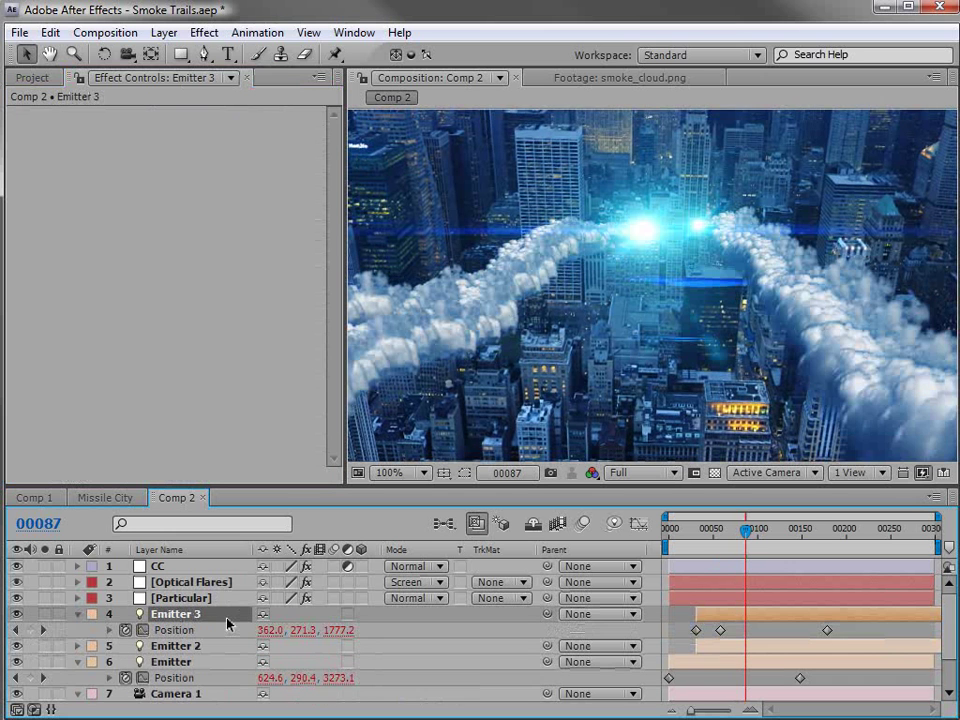
click(31, 629)
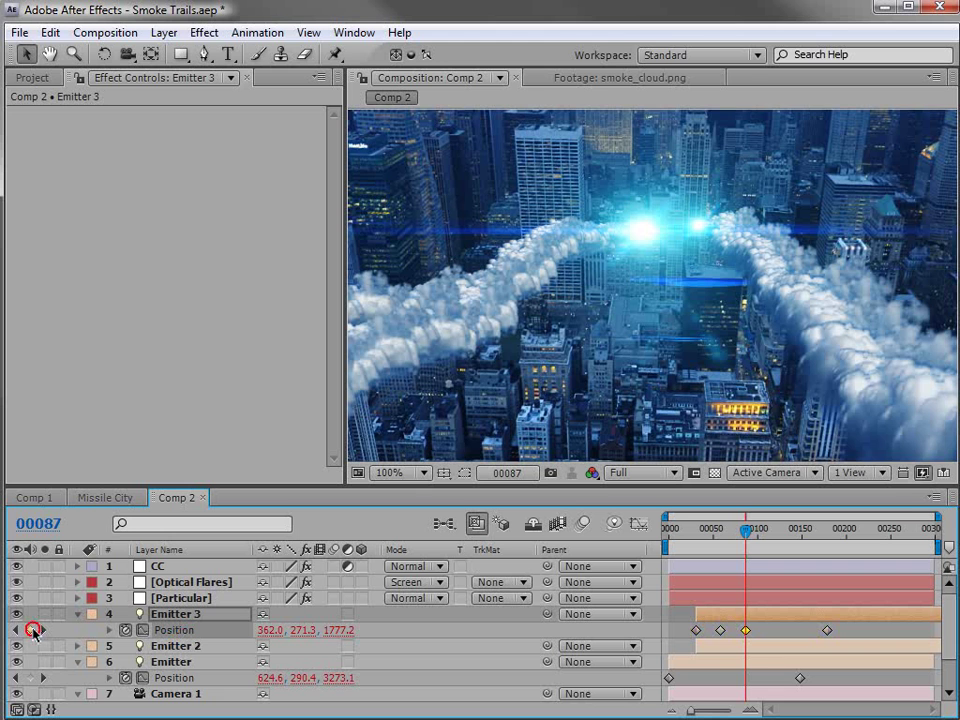
scroll(700, 348, down, 2)
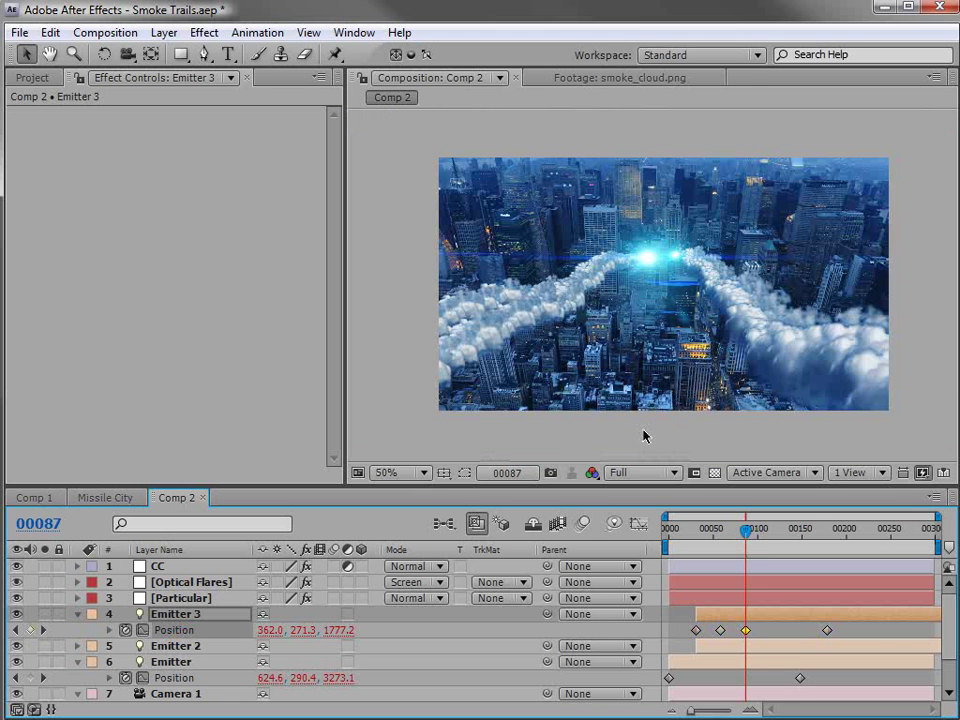
click(170, 630)
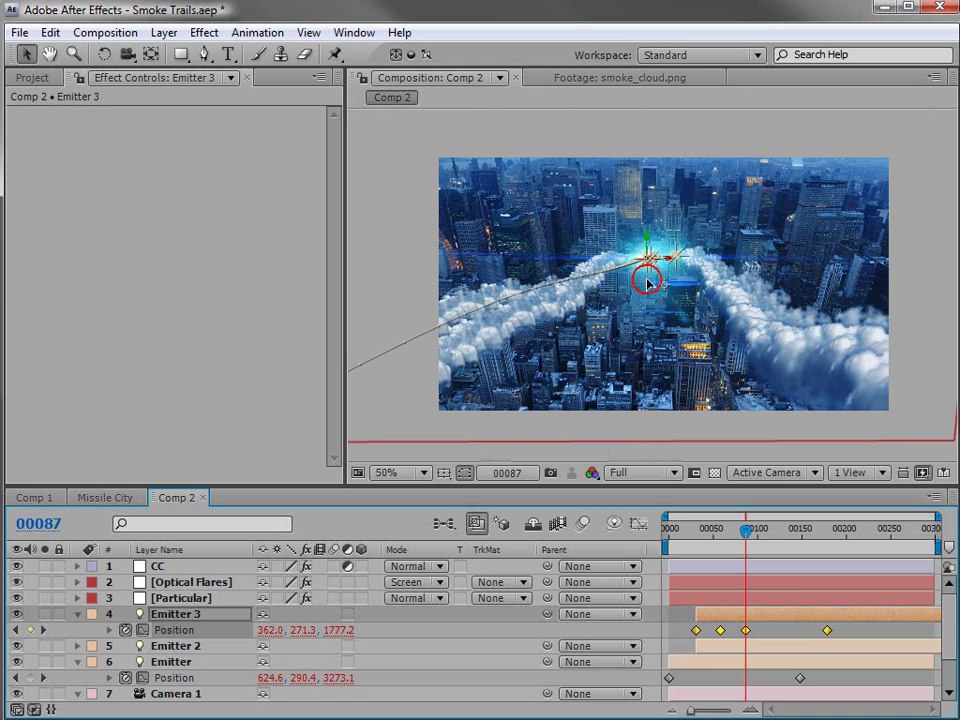
drag(647, 277, 670, 286)
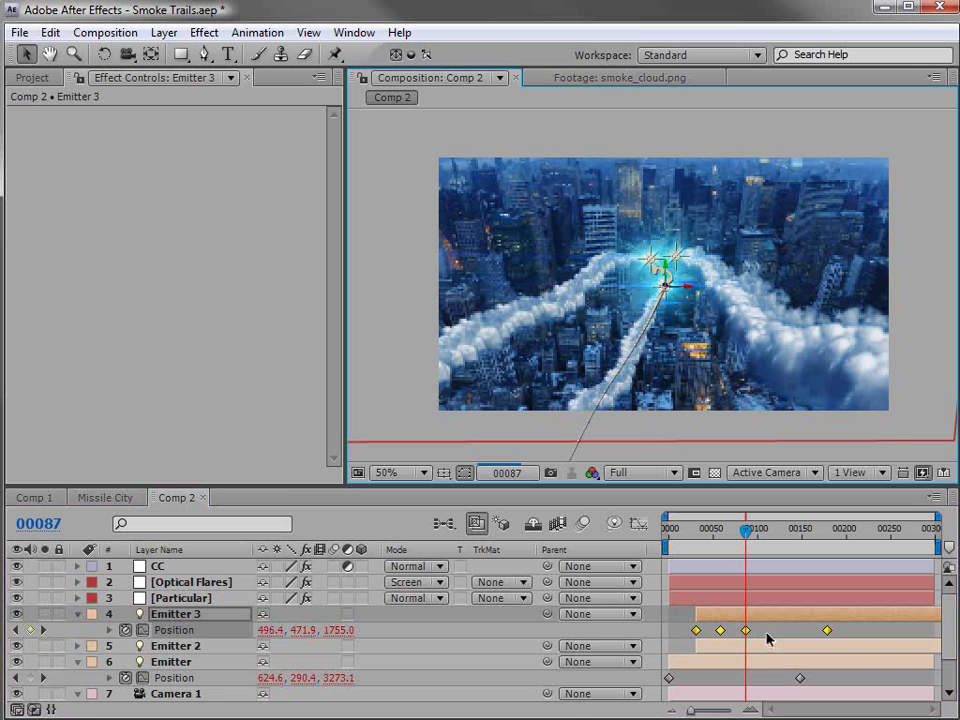
Step: Delete the two middle Position keyframes of Emitter 3 and check its trail at frame 89
drag(754, 634, 718, 634)
key(Delete)
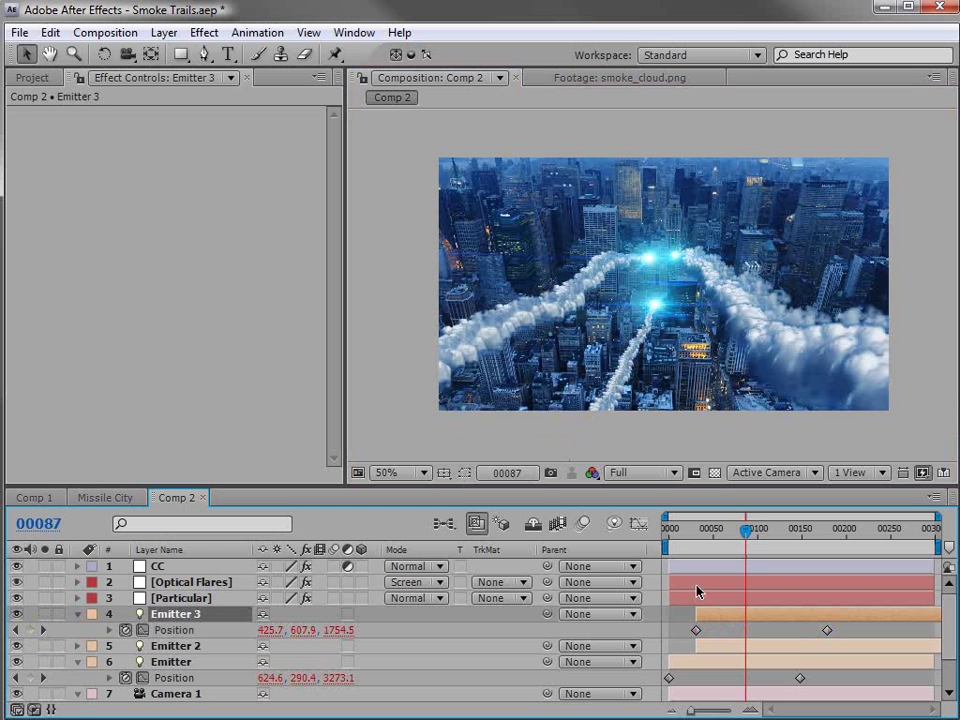
mouse_move(752, 520)
mouse_down()
mouse_move(718, 535)
mouse_move(750, 531)
mouse_up()
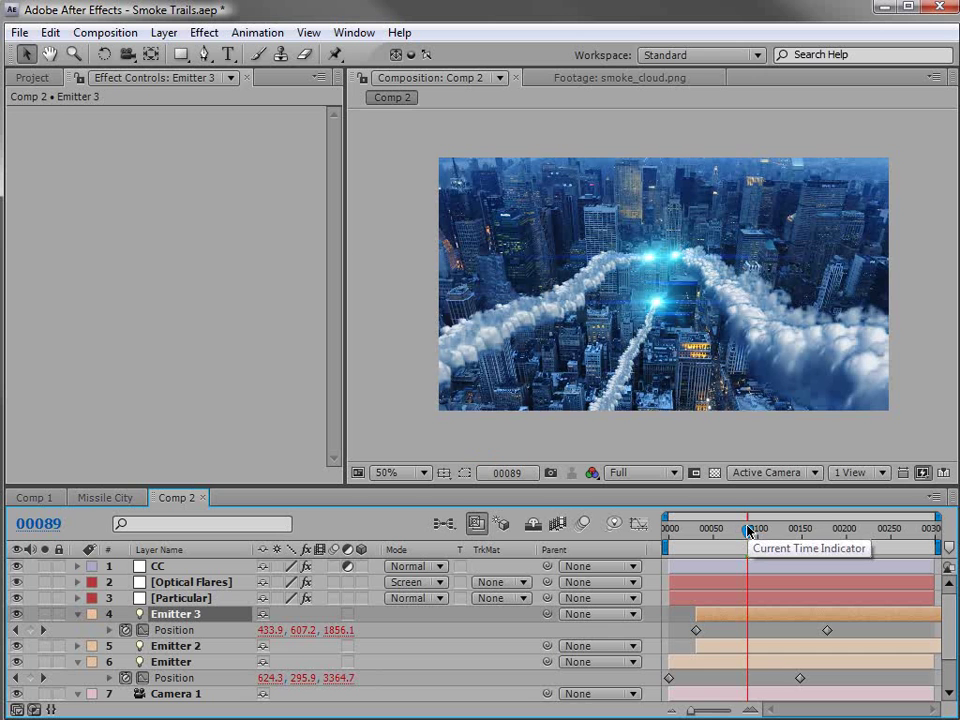
Step: Review the flare's Use Light Color option and try giving the Emitter 2 light a pink color with hue 313°
click(189, 584)
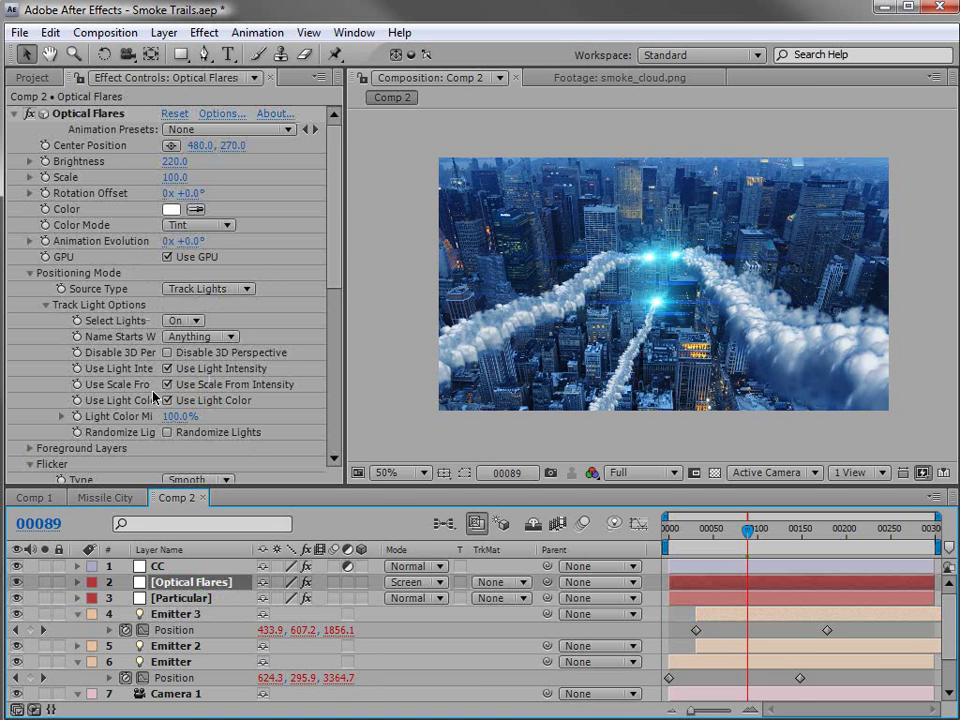
click(175, 645)
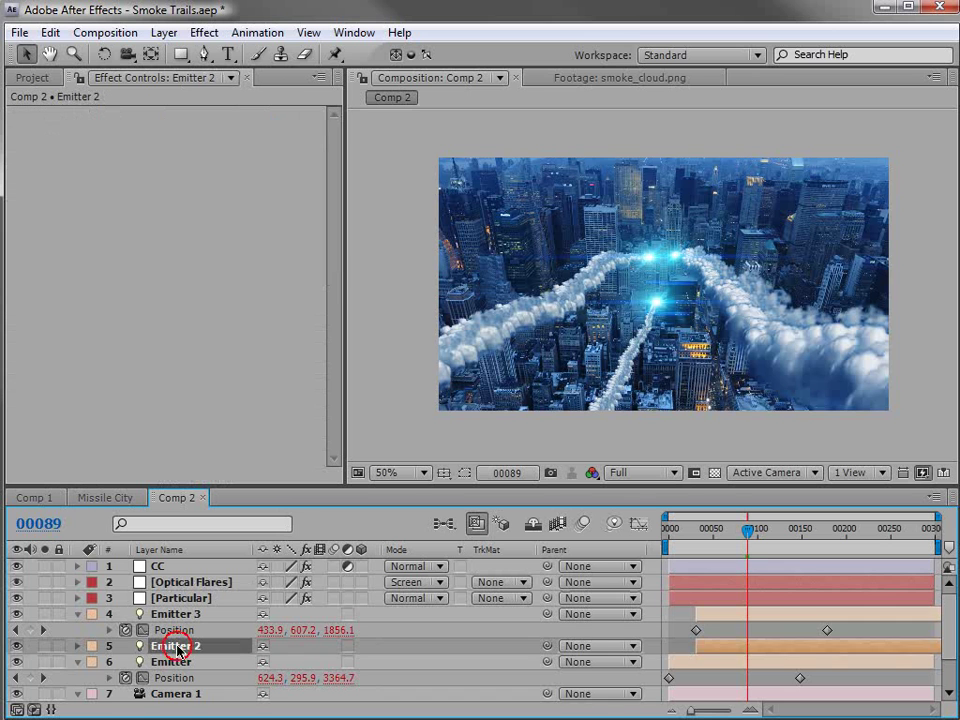
key(t)
scroll(300, 655, down, 2)
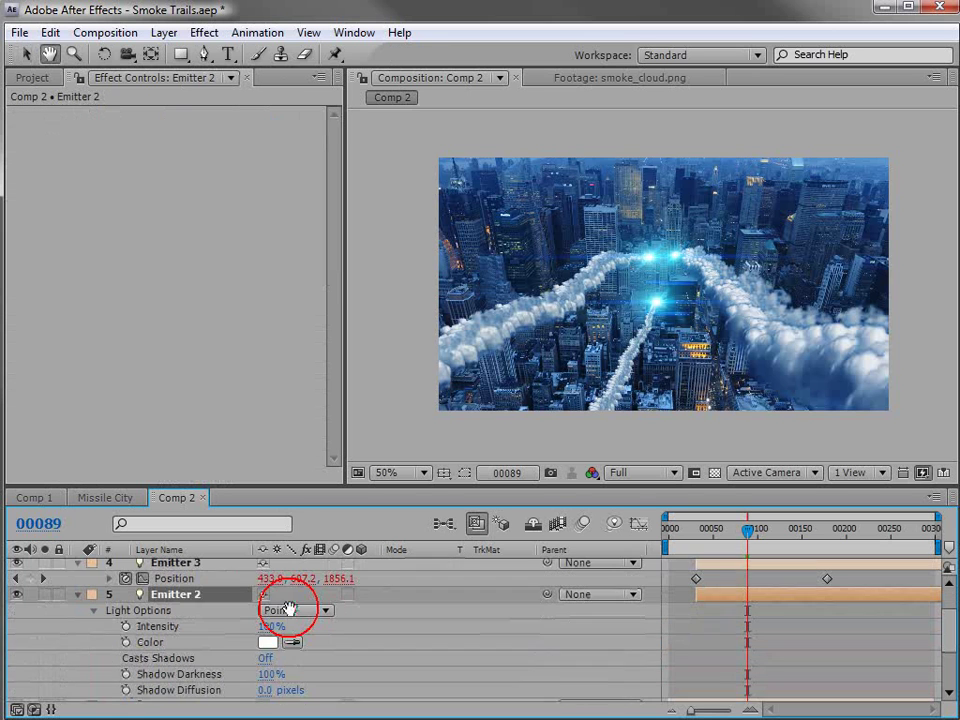
click(268, 635)
click(585, 418)
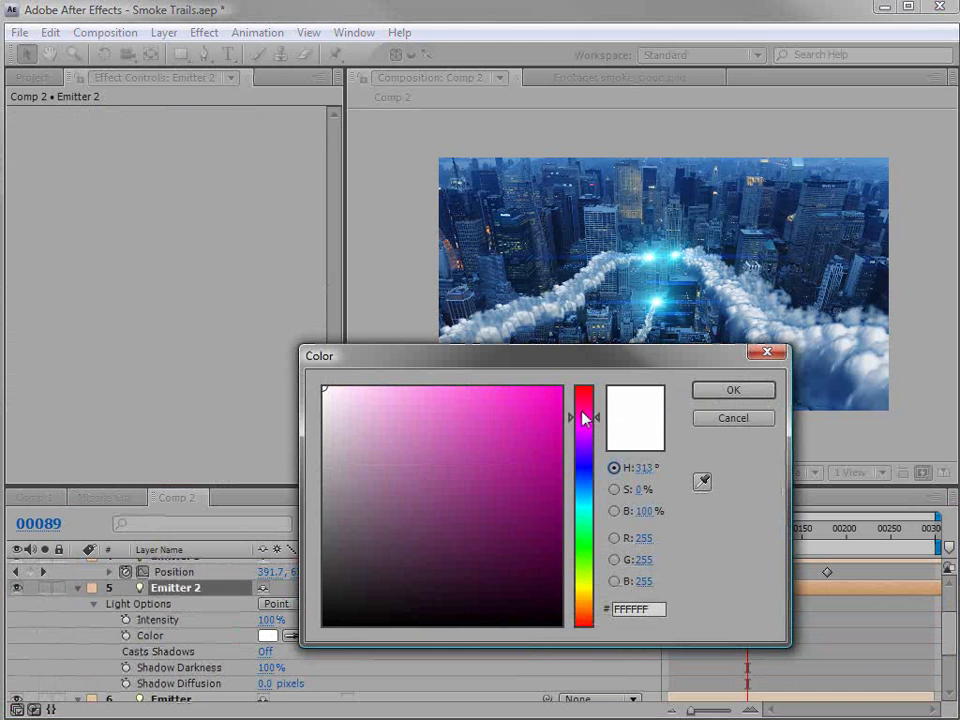
click(451, 397)
click(730, 391)
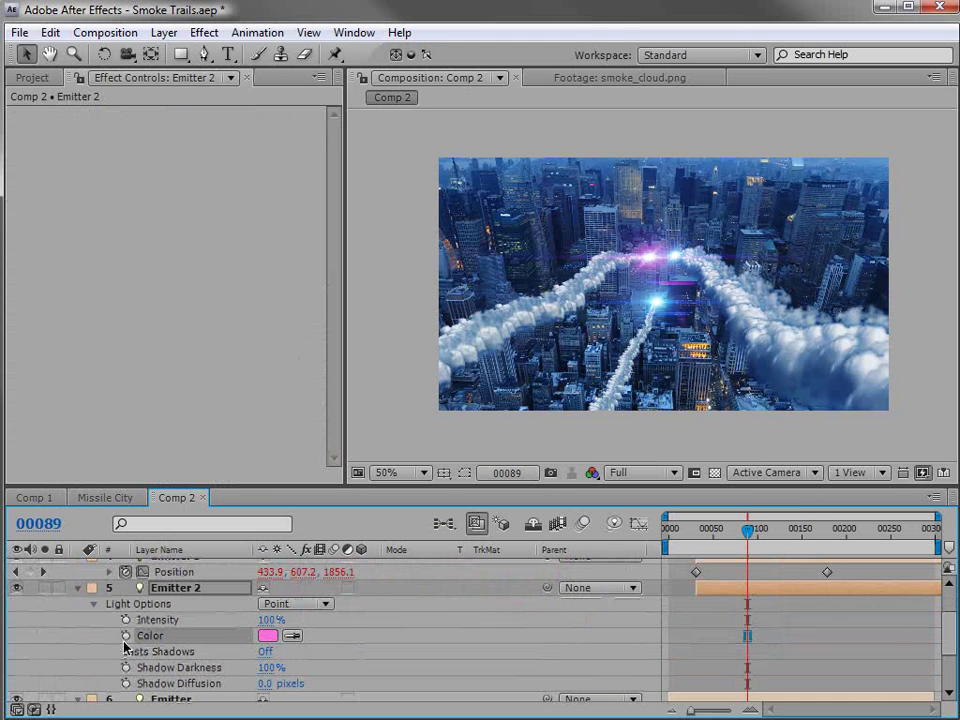
Step: Try changing the Particular layer's Particle Type to Sprite Colorize
scroll(160, 620, up, 1)
click(165, 587)
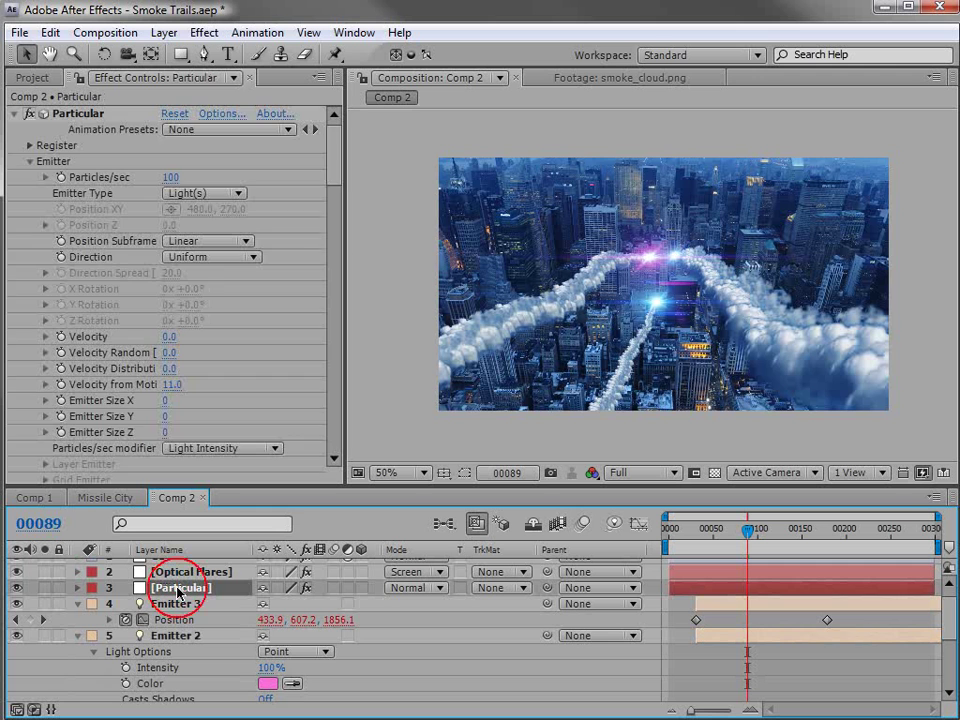
drag(332, 160, 336, 228)
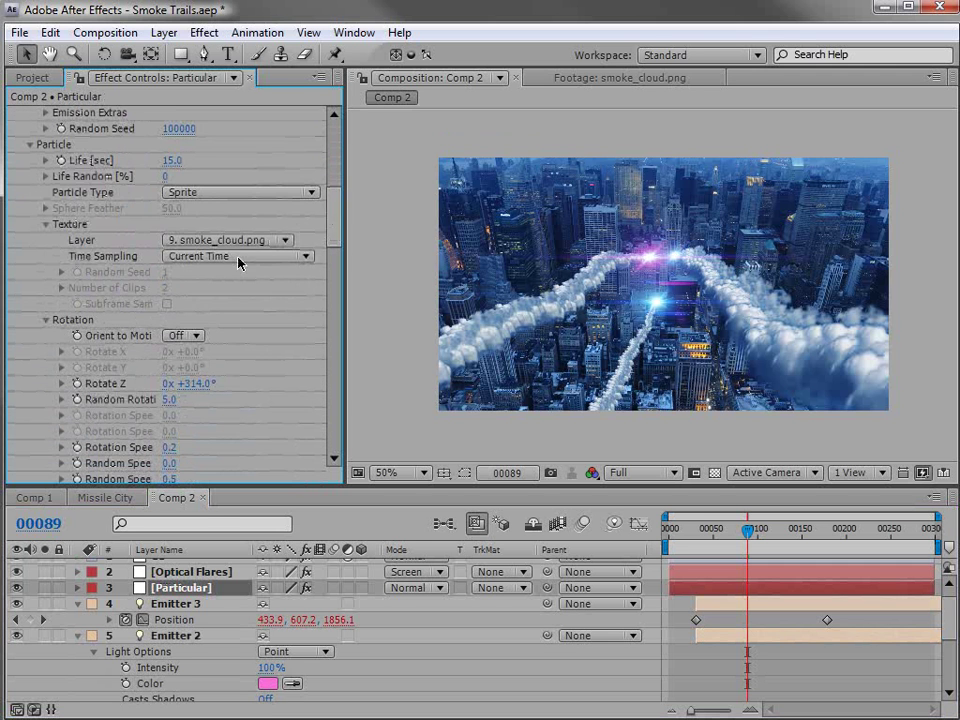
click(193, 197)
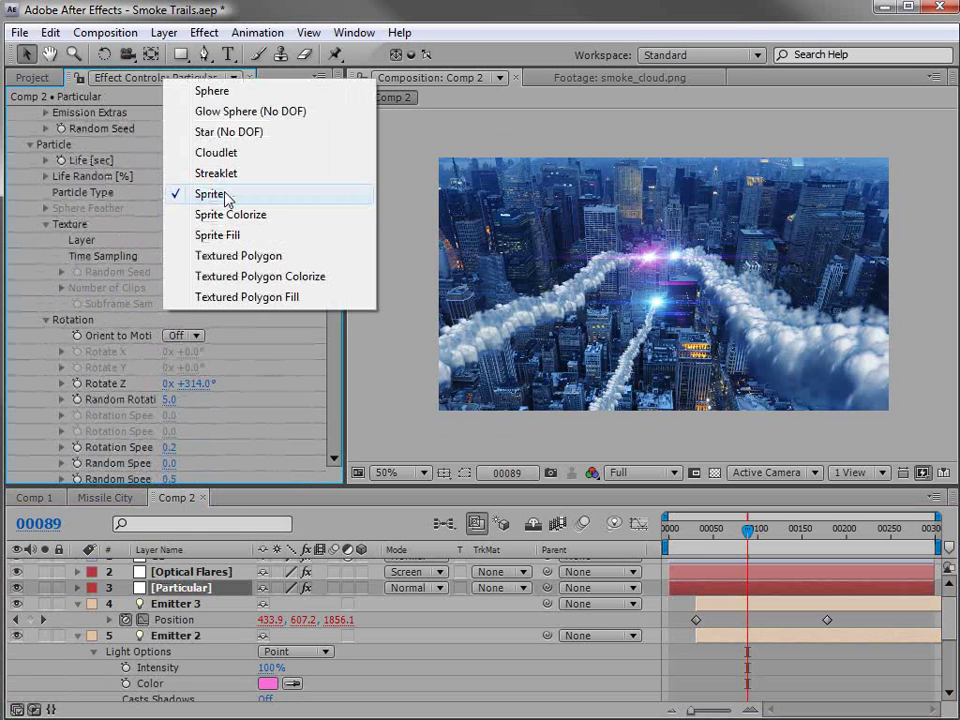
click(257, 216)
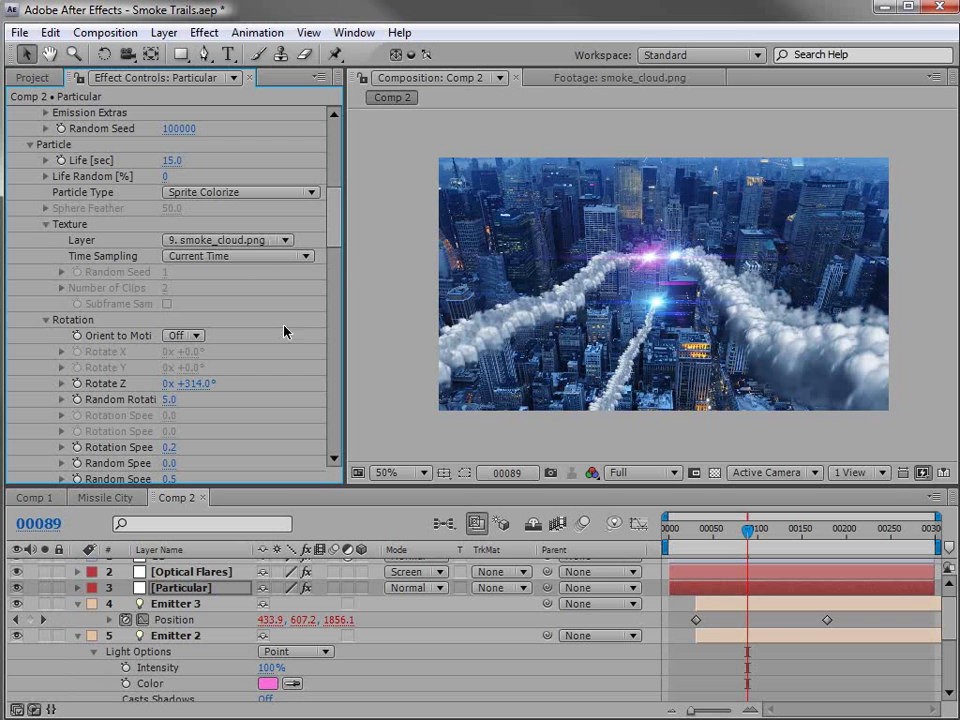
Step: Try setting the particles' Set Color to From Light Emitter and inspect the colored smoke trail at 100%
drag(334, 228, 336, 297)
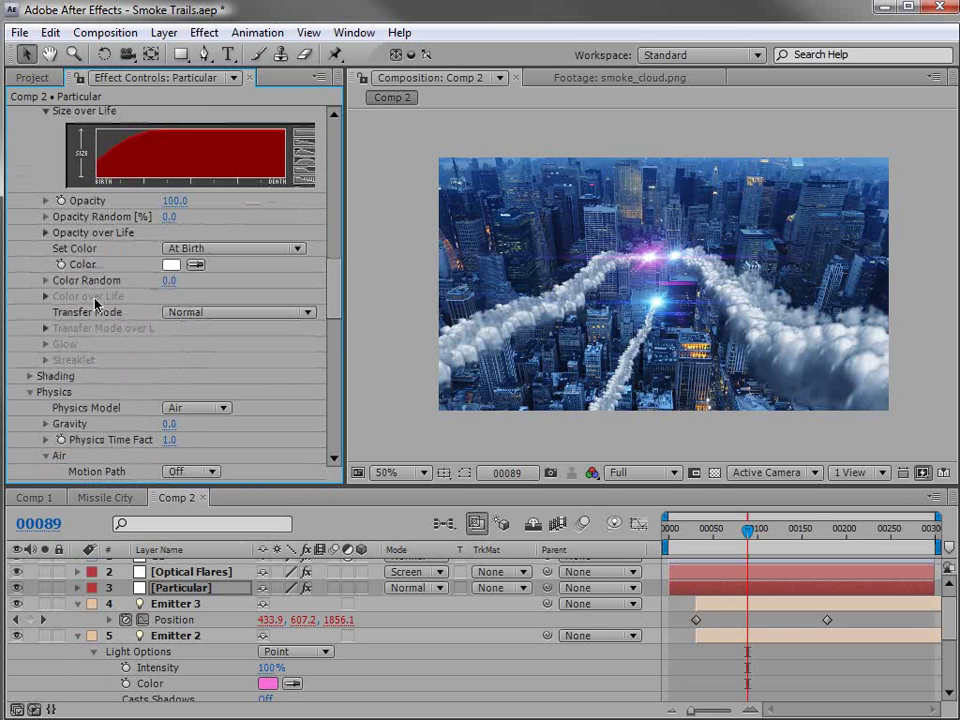
click(200, 249)
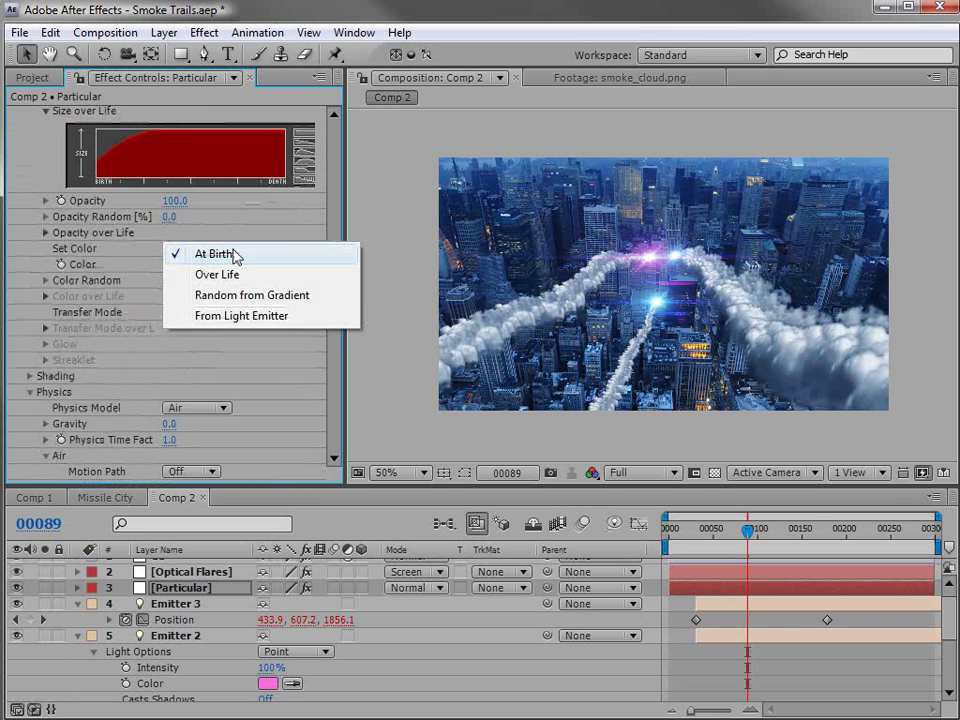
click(256, 318)
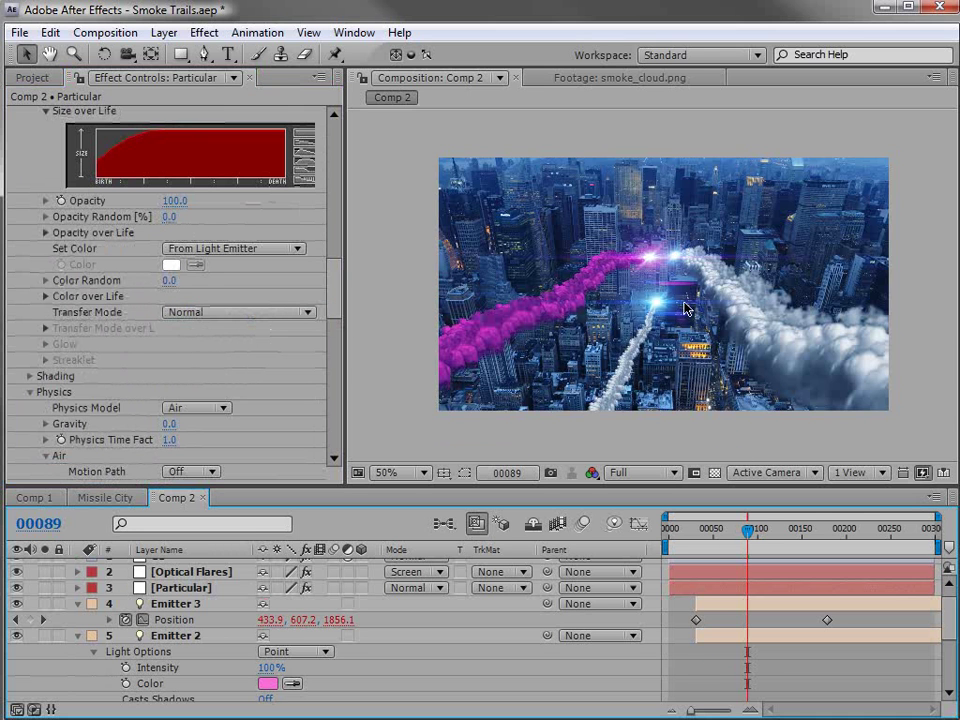
key(slash)
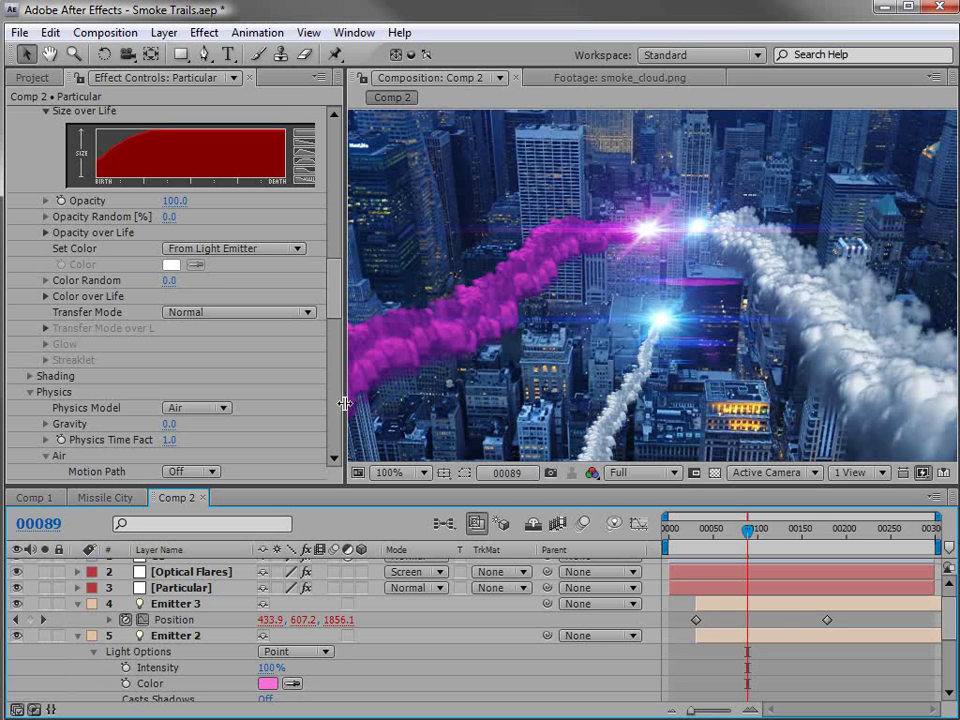
Step: Undo the Set Color, Sprite Colorize and Emitter 2 light color changes
key(ctrl+z)
key(ctrl+z)
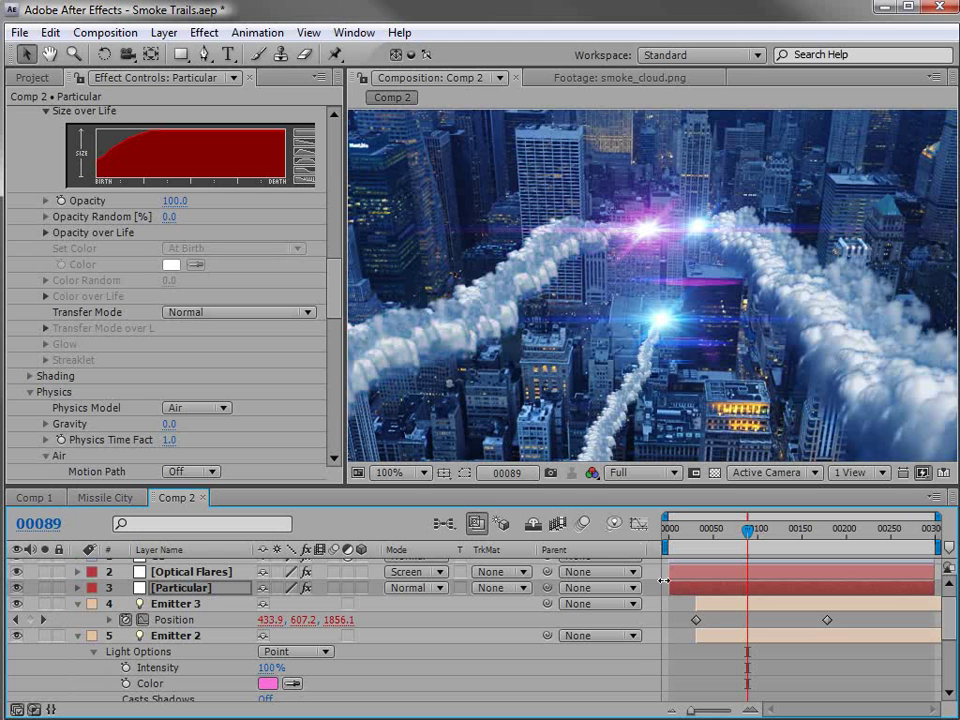
key(ctrl+z)
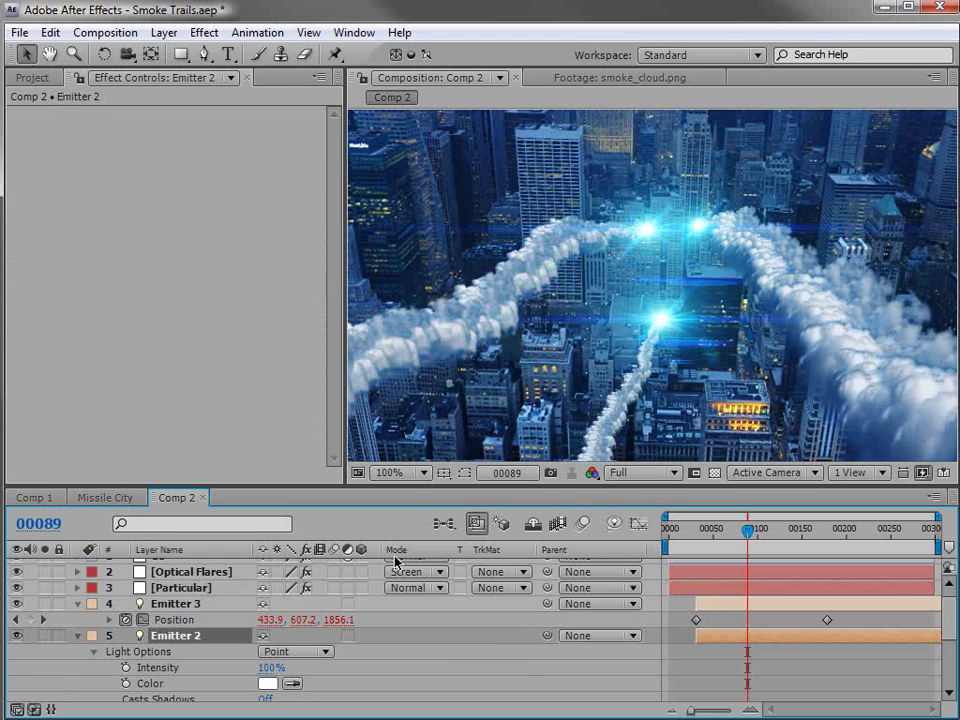
Step: Collapse the expanded light layers and scrub from frame 50 to 125 to check all three smoke trails
click(77, 604)
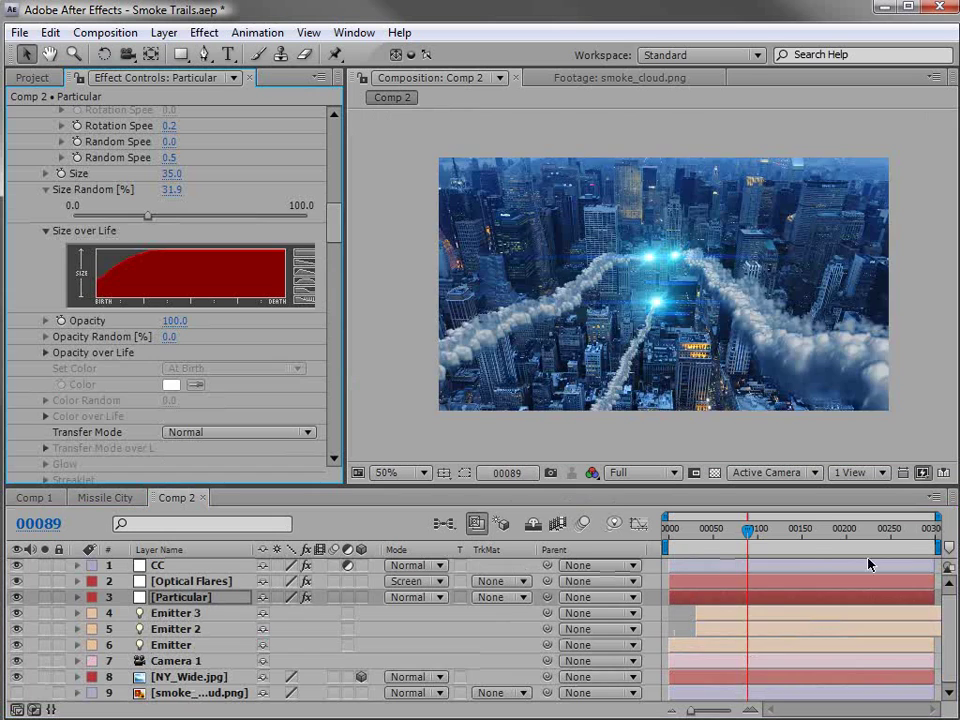
click(712, 528)
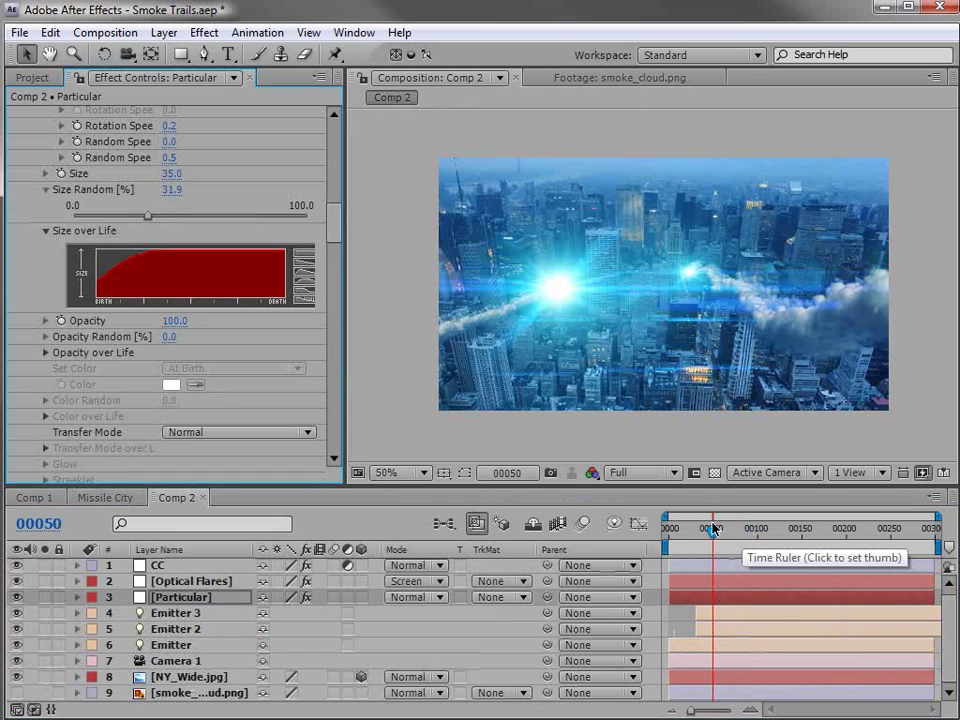
drag(712, 528, 784, 542)
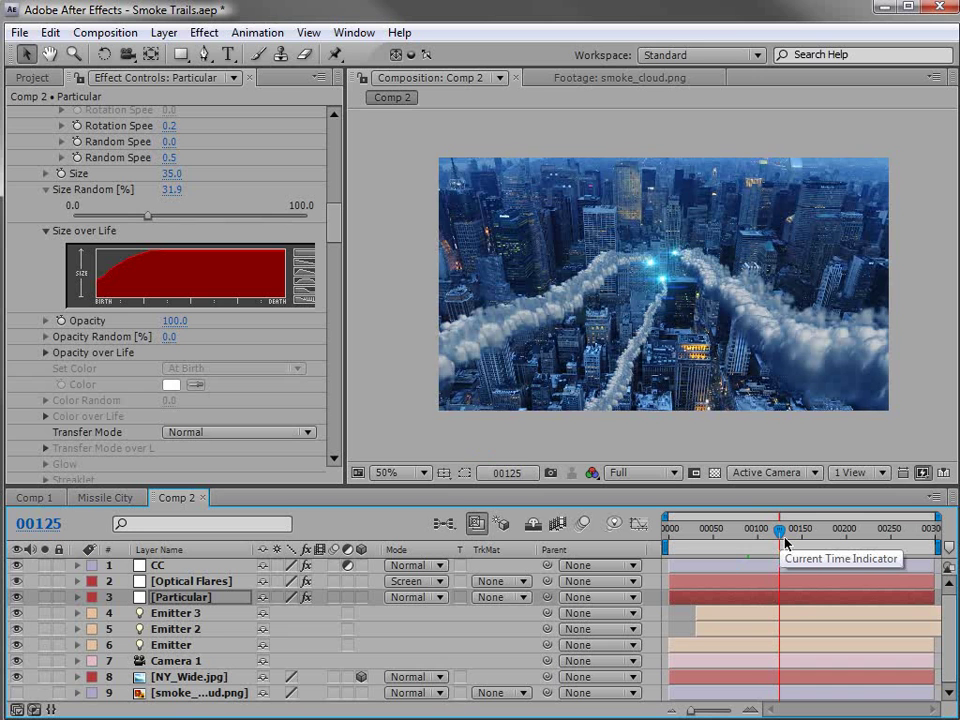